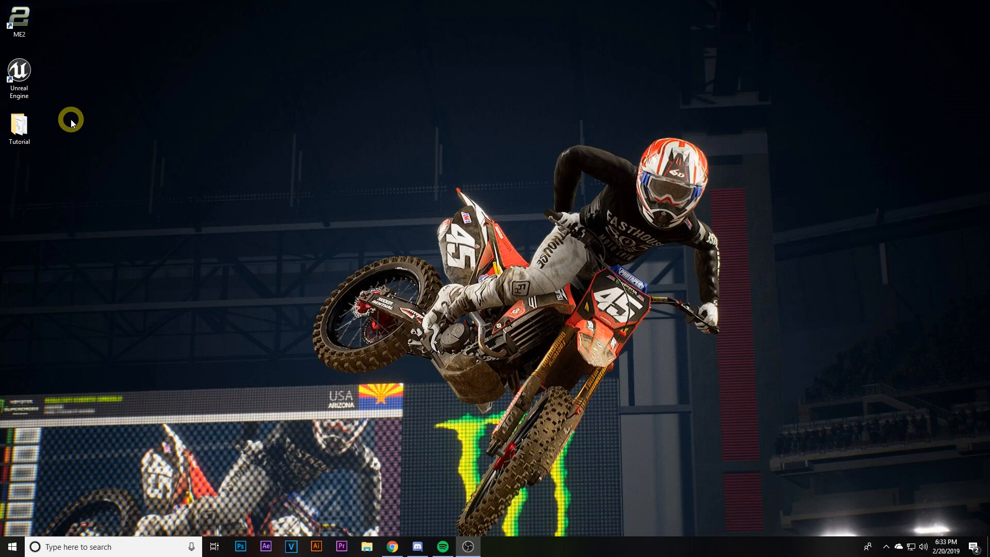
- Open the desktop Tutorial folder and browse from there to C:\Program Files (x86)\Steam\steamapps\common
double_click(21, 129)
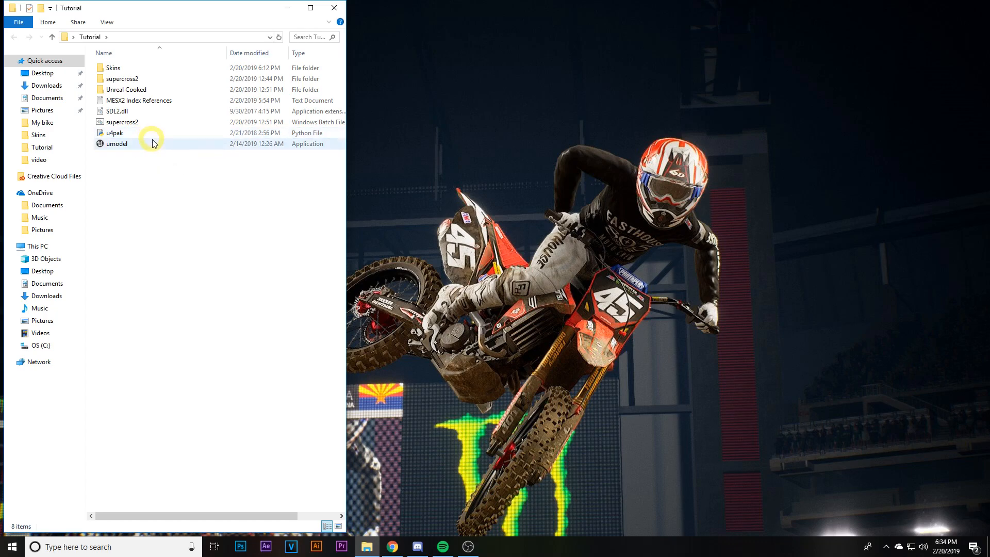
left_click_drag(139, 13, 320, 17)
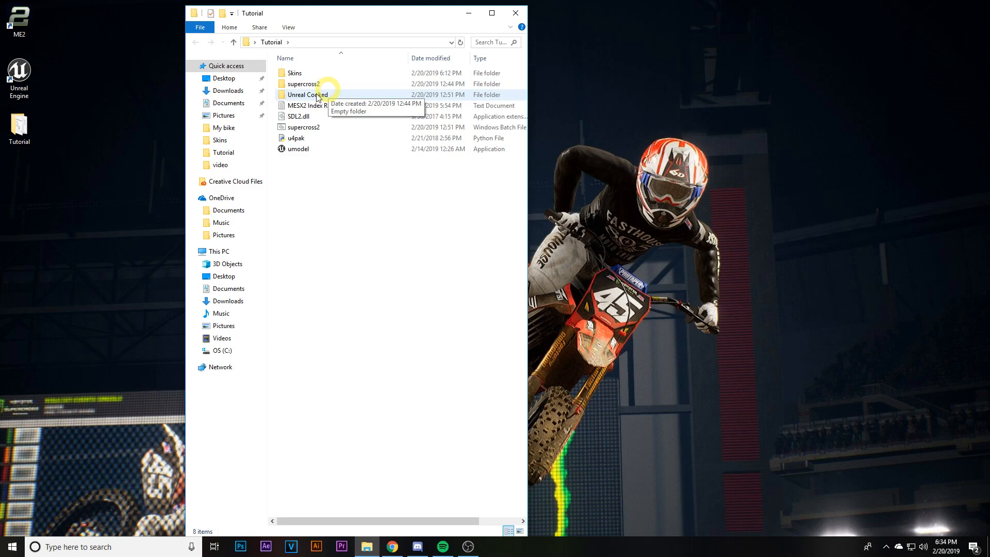
left_click(231, 352)
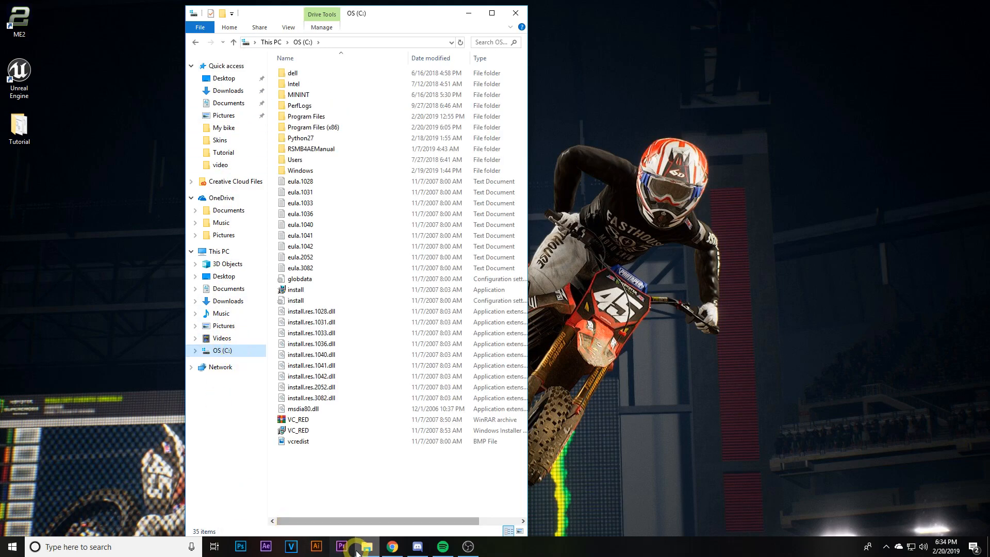
double_click(323, 127)
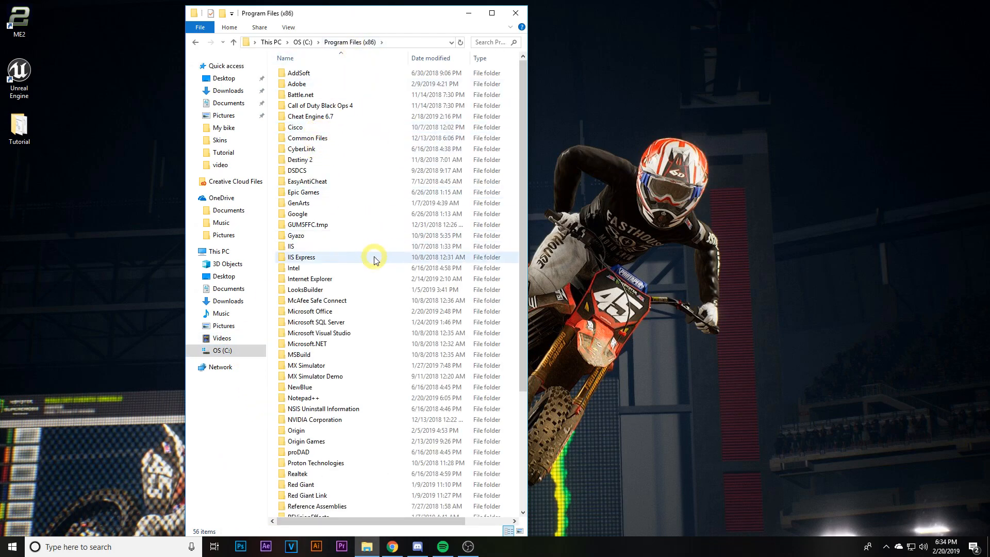
scroll(372, 320, "down", 4)
double_click(312, 413)
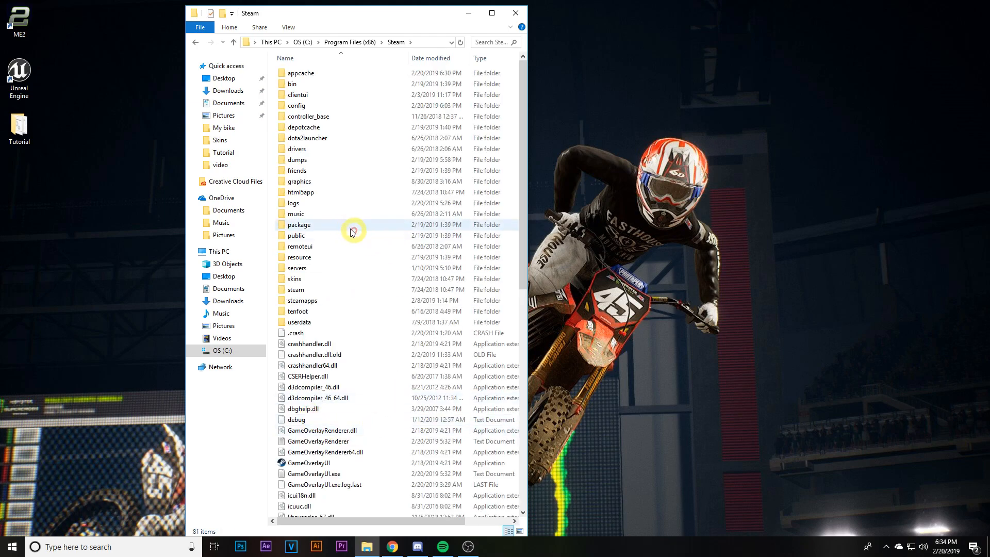
double_click(329, 303)
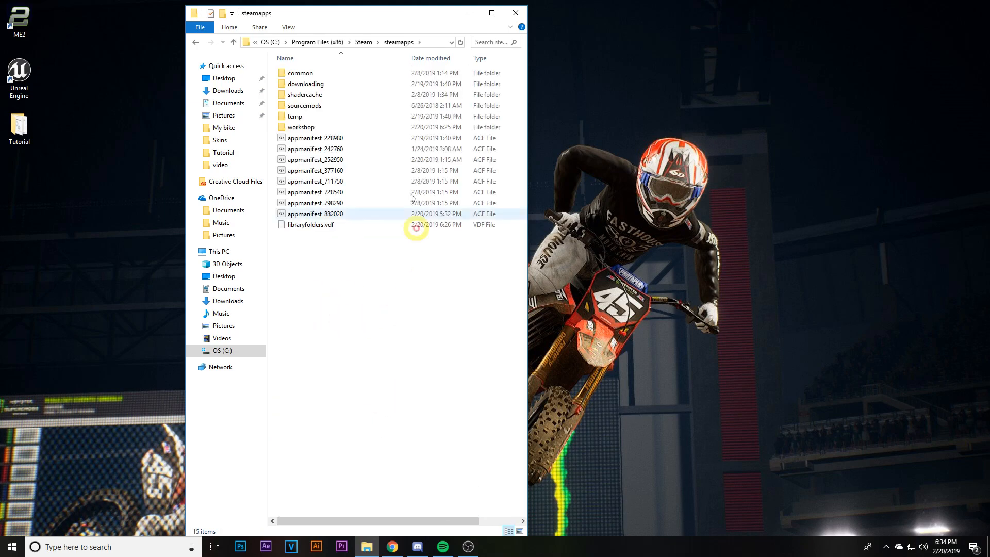
double_click(319, 74)
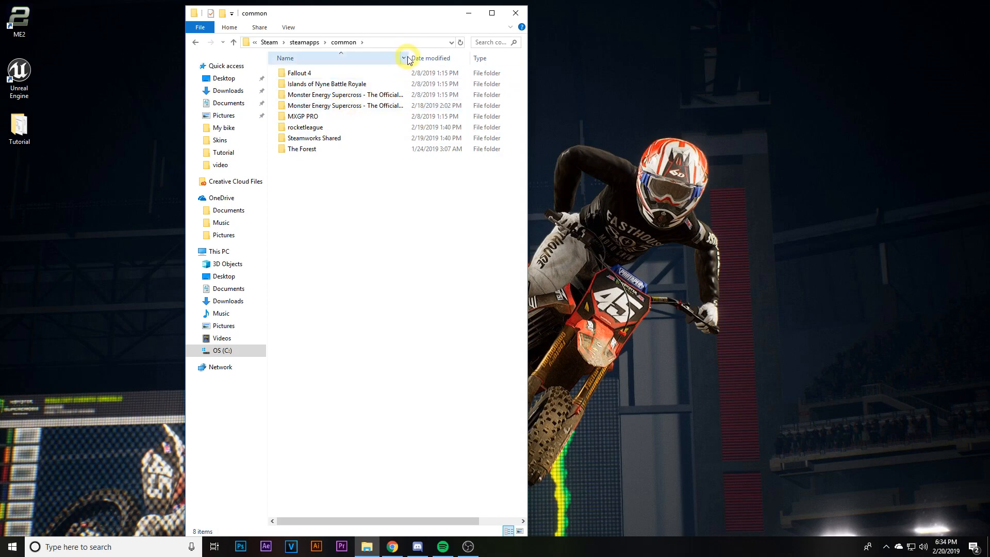
- Open the supercross2\Content\Paks folder of Monster Energy Supercross - The Official Videogame 2
double_click(411, 107)
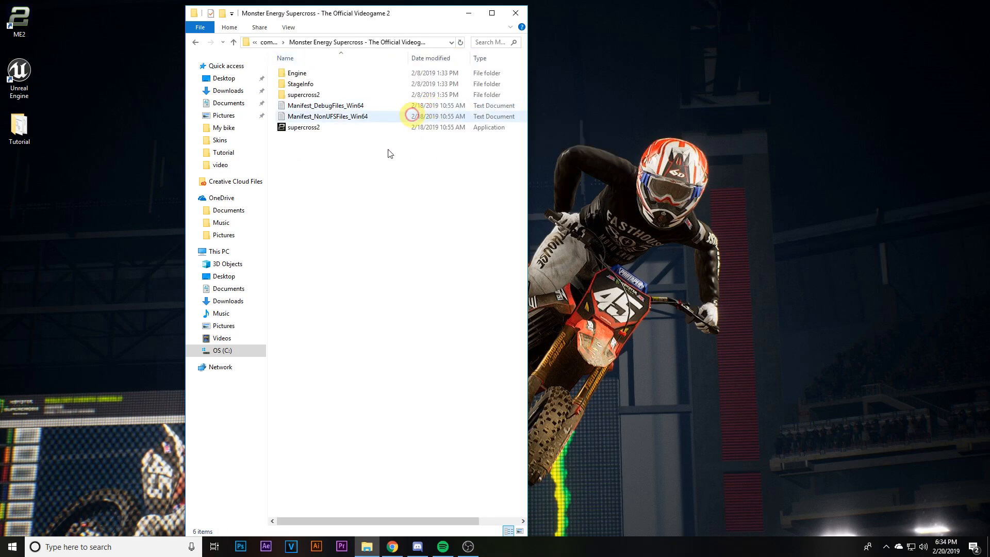
left_click(310, 96)
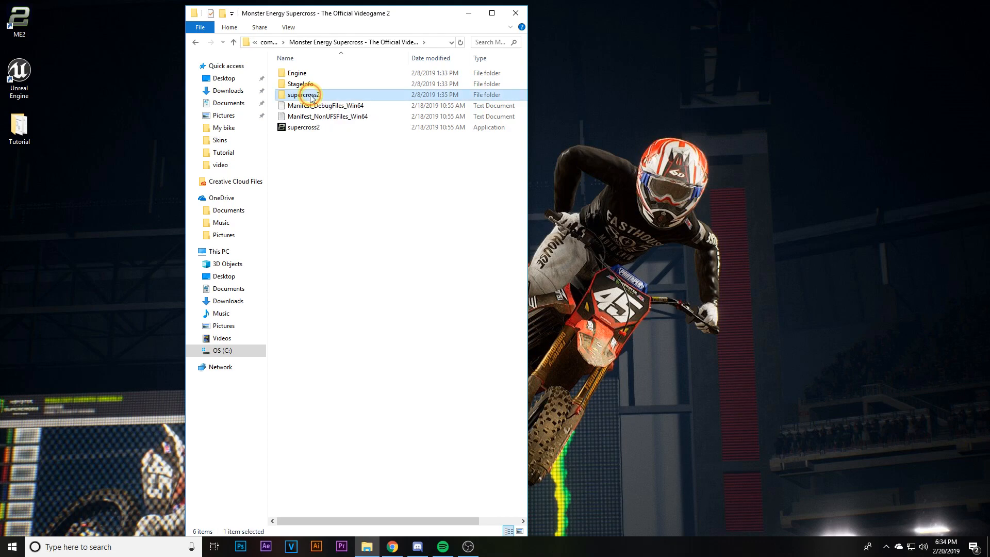
double_click(312, 98)
double_click(315, 97)
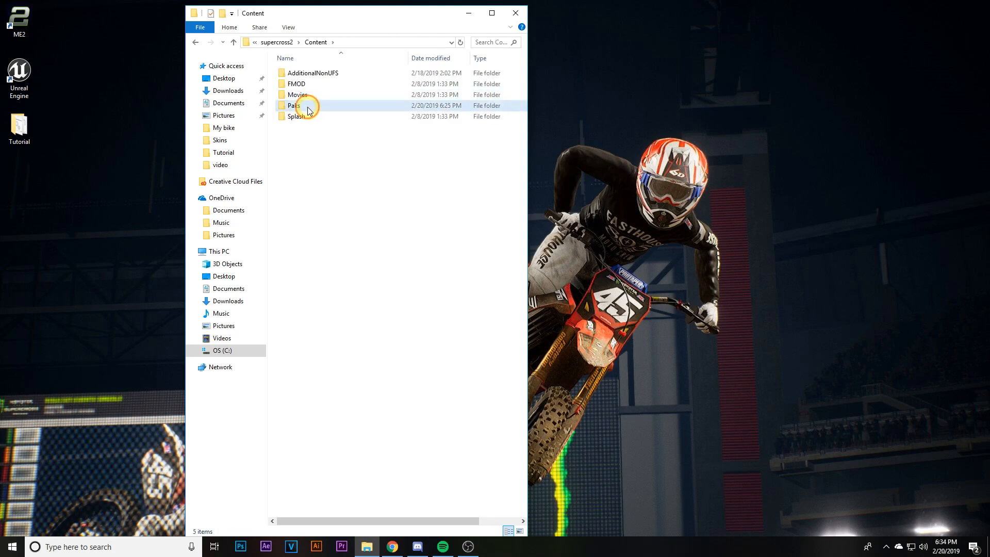
double_click(310, 106)
- Maximize the Paks folder window and sort the pak files by size, largest first
left_click_drag(383, 521, 428, 522)
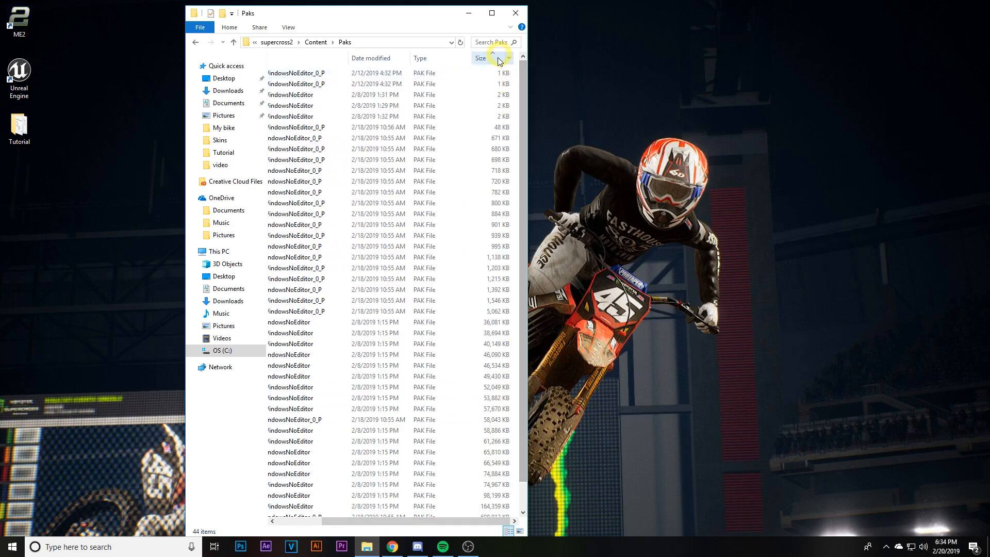
left_click(492, 13)
left_click(380, 49)
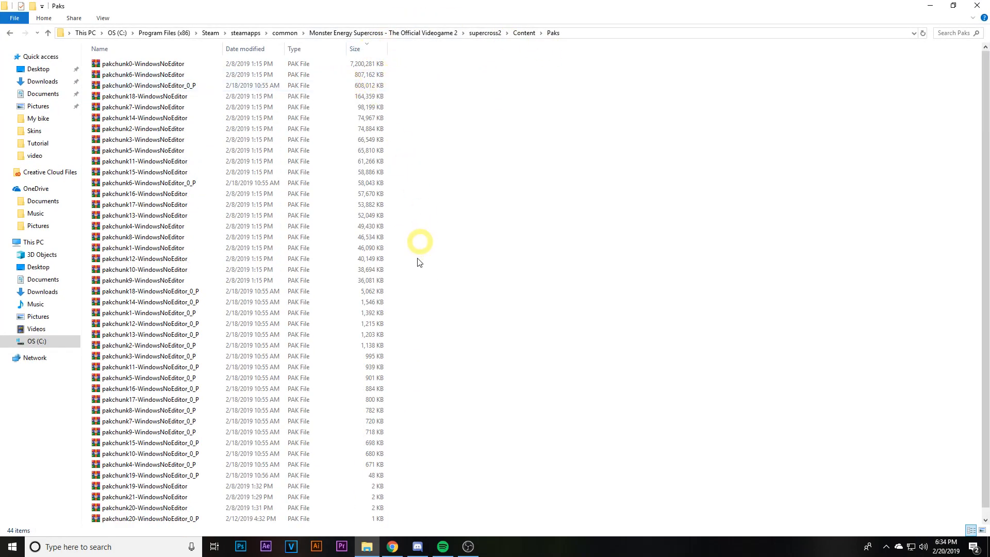
- Move the six smallest pak files, pakchunk19, 20 and 21 with their _0_P versions, from Paks into the parent Content folder
scroll(415, 382, "down", 1)
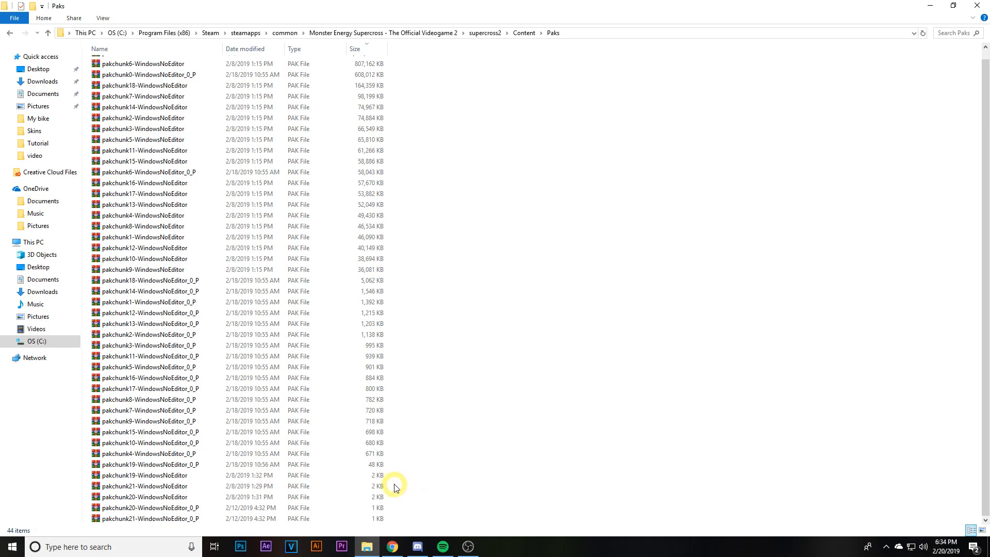
left_click_drag(401, 520, 357, 462)
right_click(357, 462)
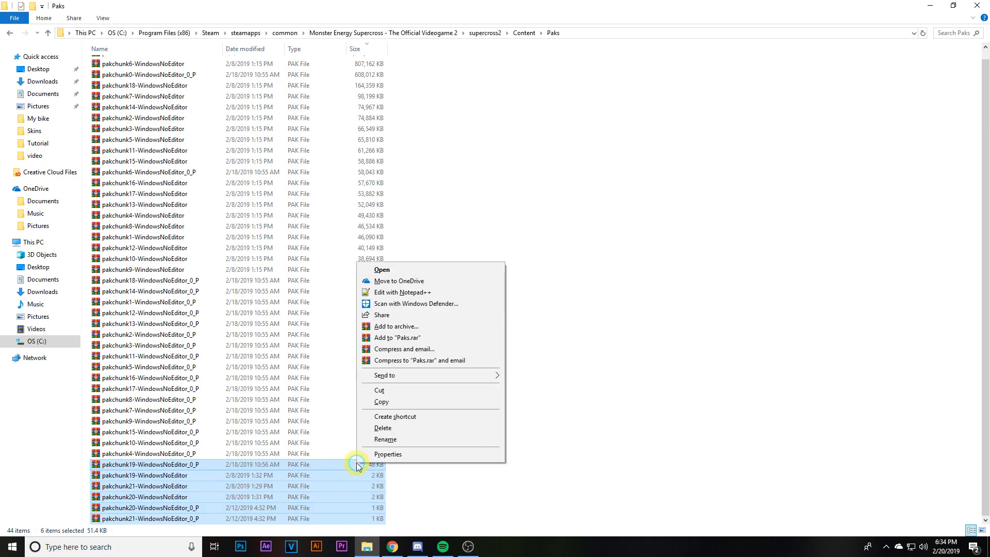
left_click(396, 393)
left_click(524, 32)
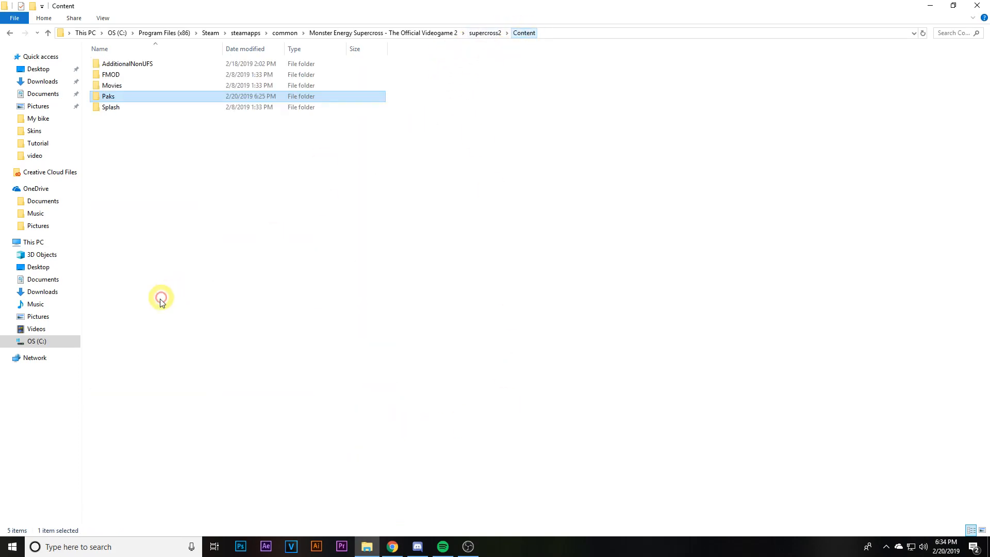
right_click(163, 222)
left_click(187, 293)
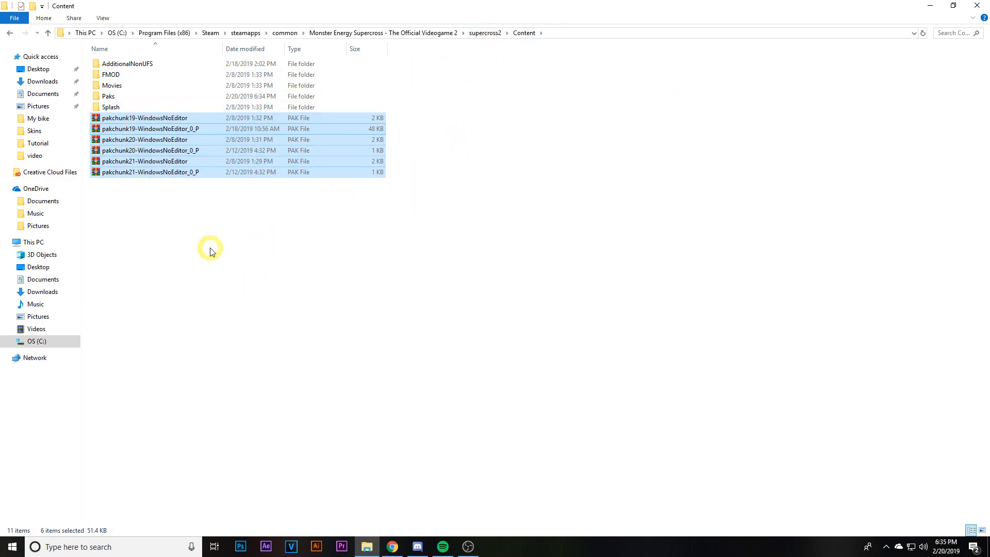
left_click(197, 215)
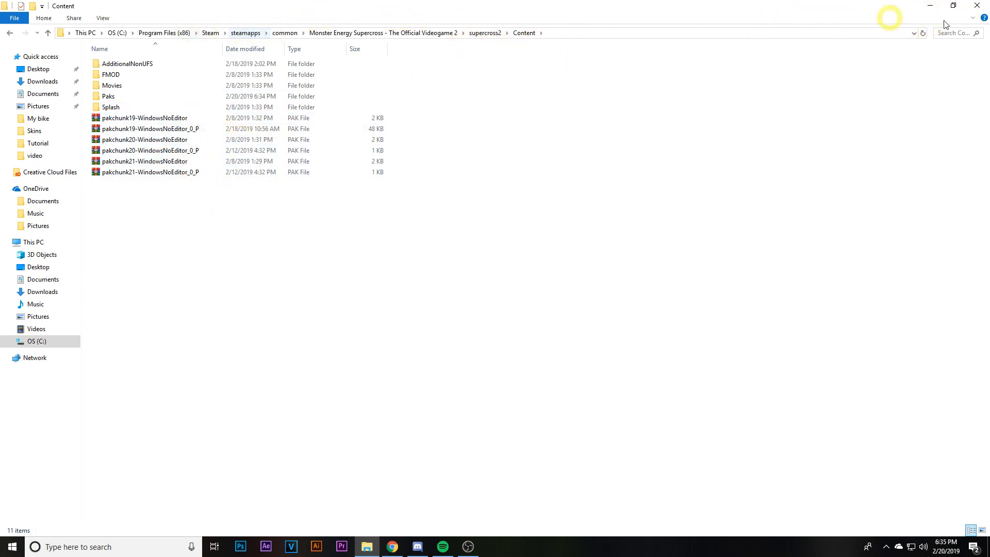
- Close the game folder and launch umodel from the desktop Tutorial folder
left_click(978, 6)
double_click(19, 126)
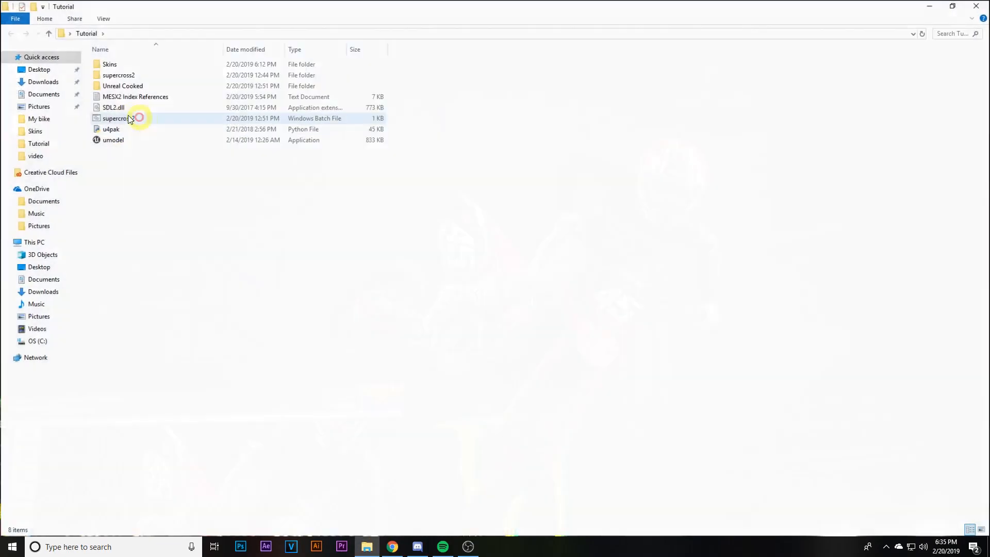
double_click(129, 141)
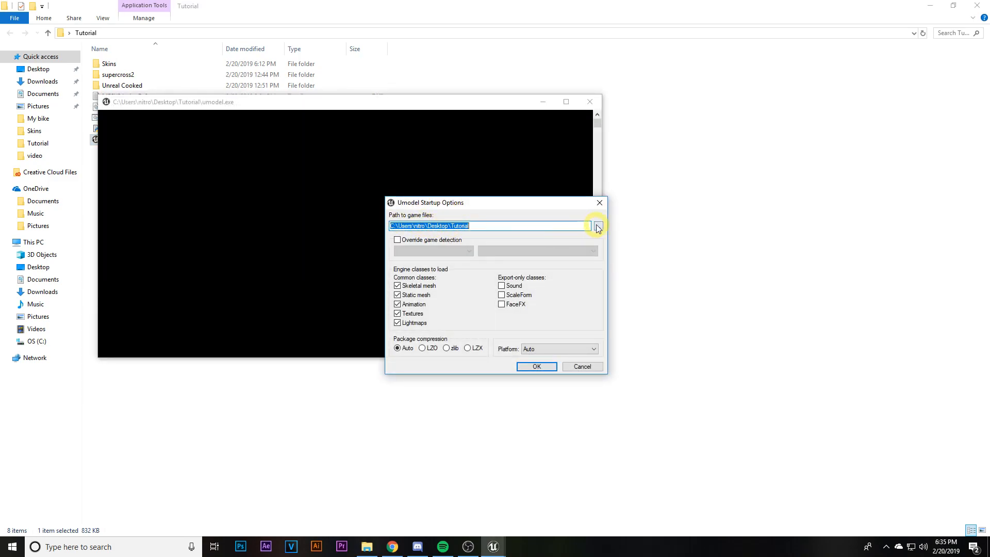
- Browse for the path to game files, expanding C:\Program Files (x86)\Steam\steamapps\common in the directory tree
left_click(598, 227)
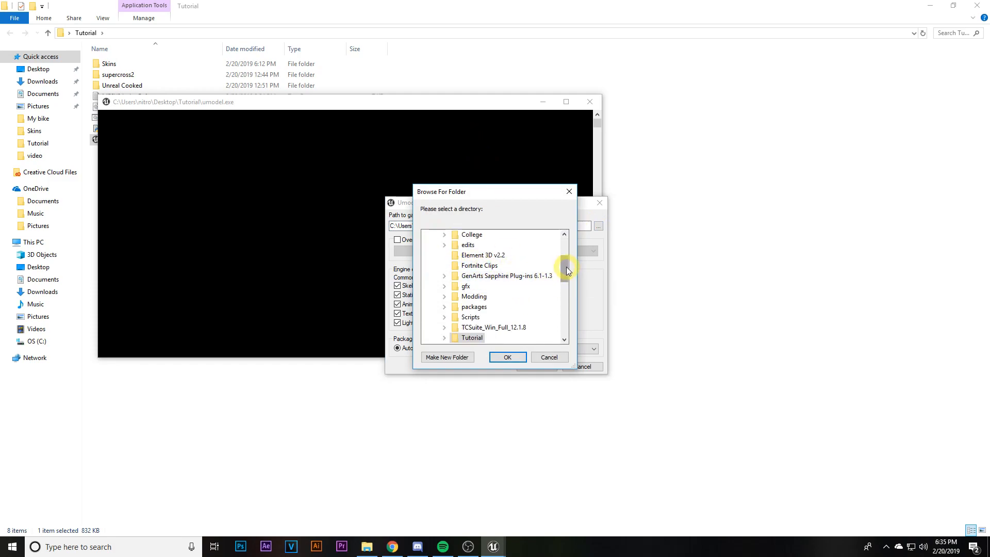
left_click_drag(564, 267, 568, 301)
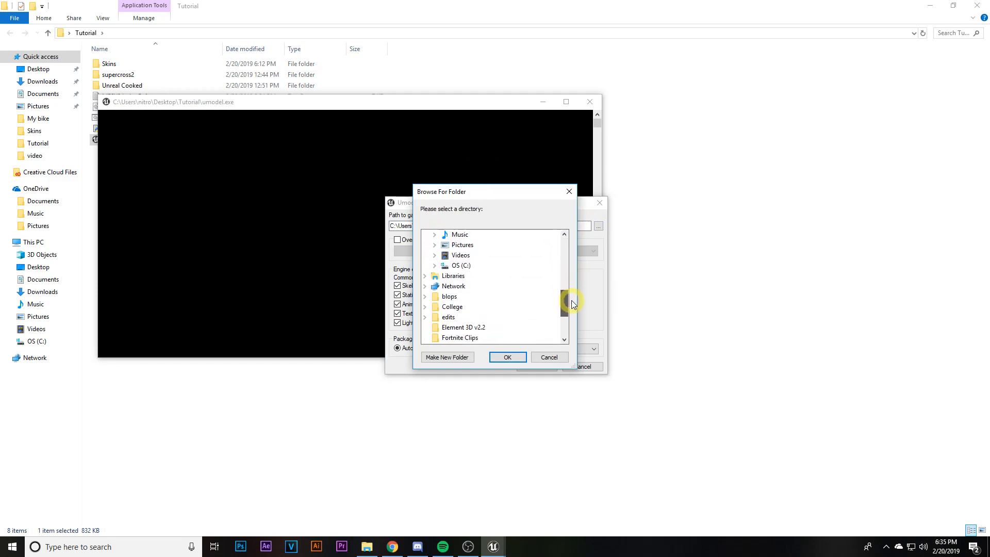
left_click(466, 265)
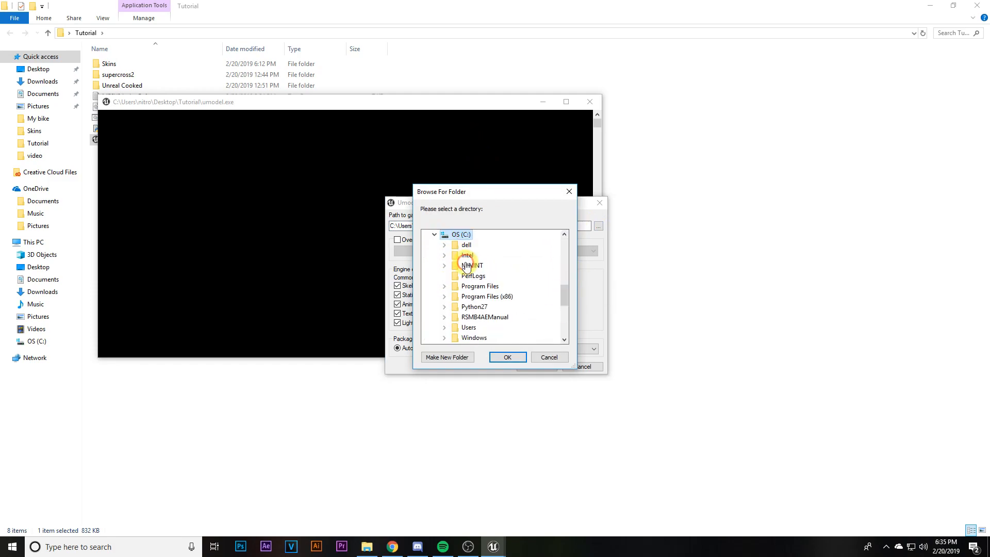
double_click(483, 298)
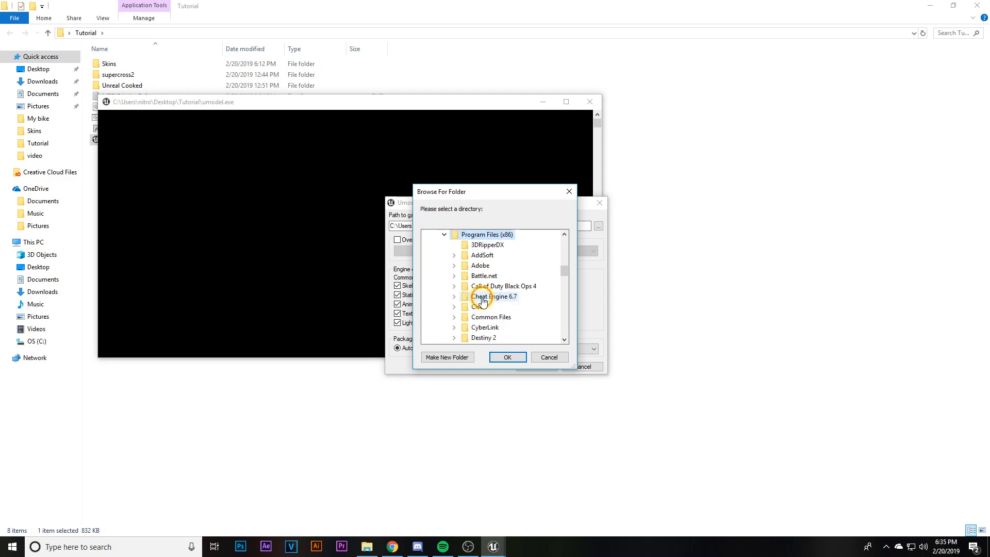
left_click_drag(564, 262, 567, 306)
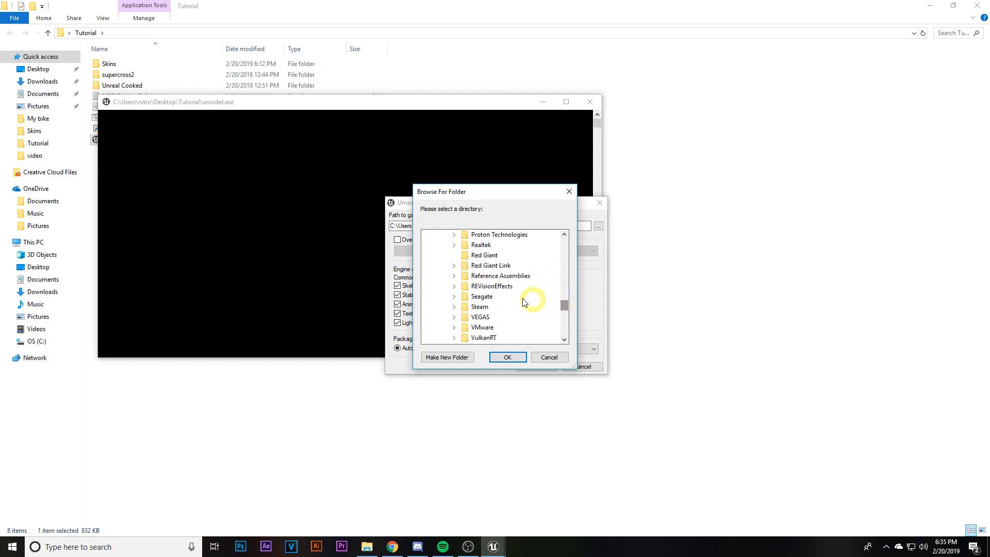
double_click(479, 316)
left_click_drag(564, 299, 564, 311)
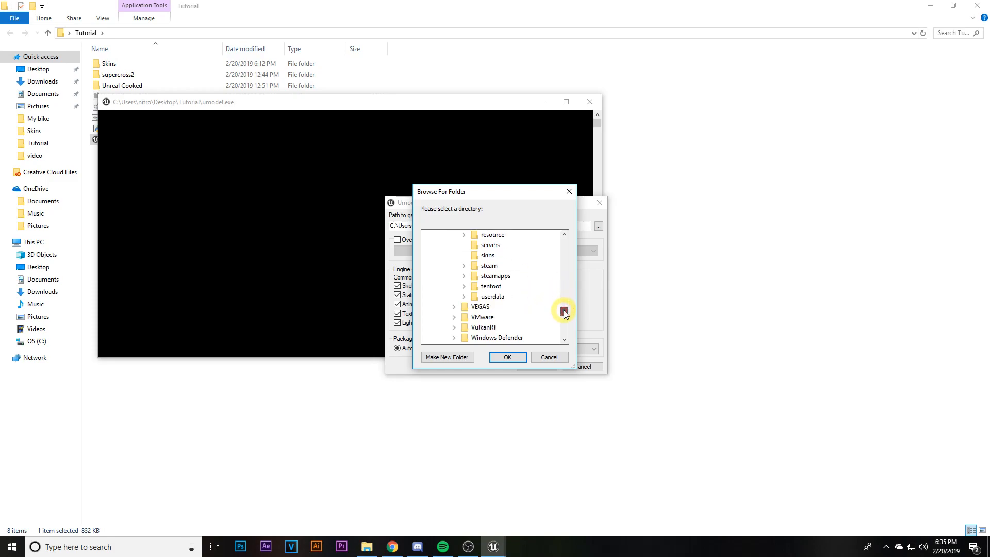
double_click(500, 285)
double_click(503, 288)
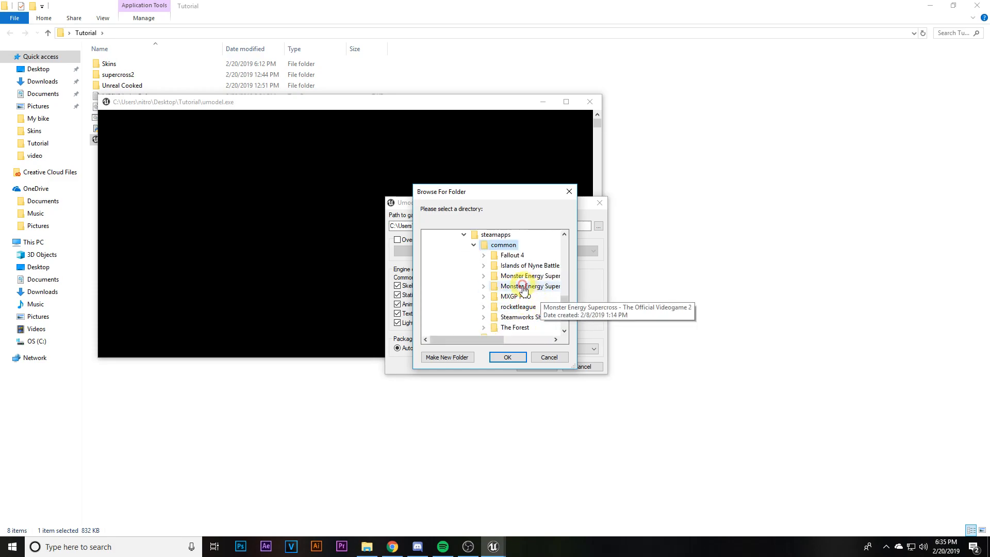
- Set the game path to Monster Energy Supercross - The Official Videogame 2\supercross2\Content\Paks and load the packages with the default options
double_click(537, 288)
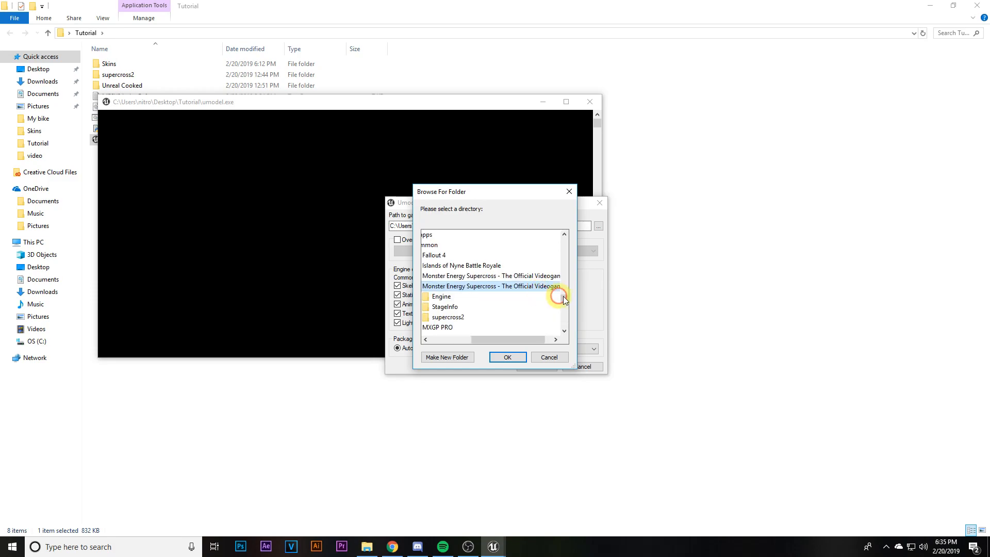
double_click(473, 298)
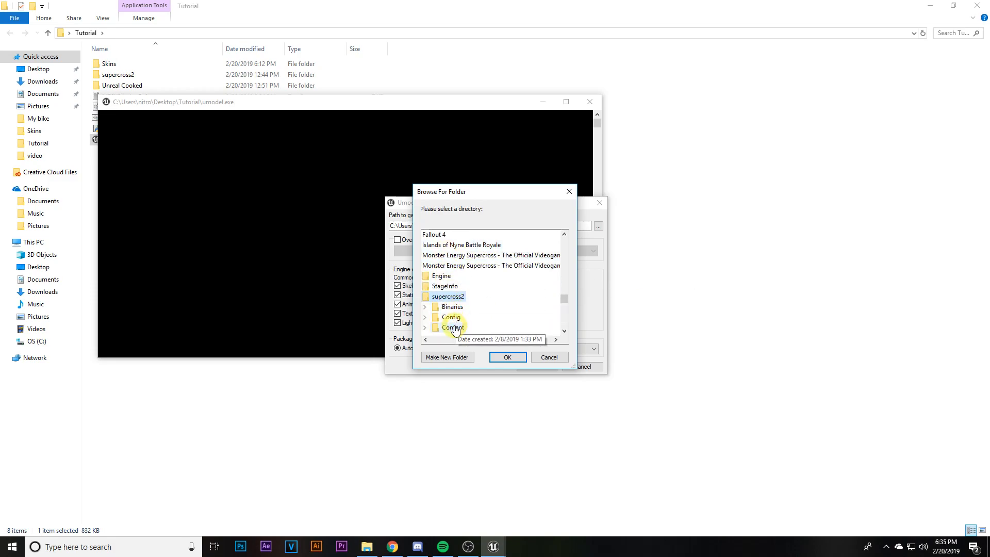
double_click(453, 327)
left_click(457, 317)
left_click(516, 357)
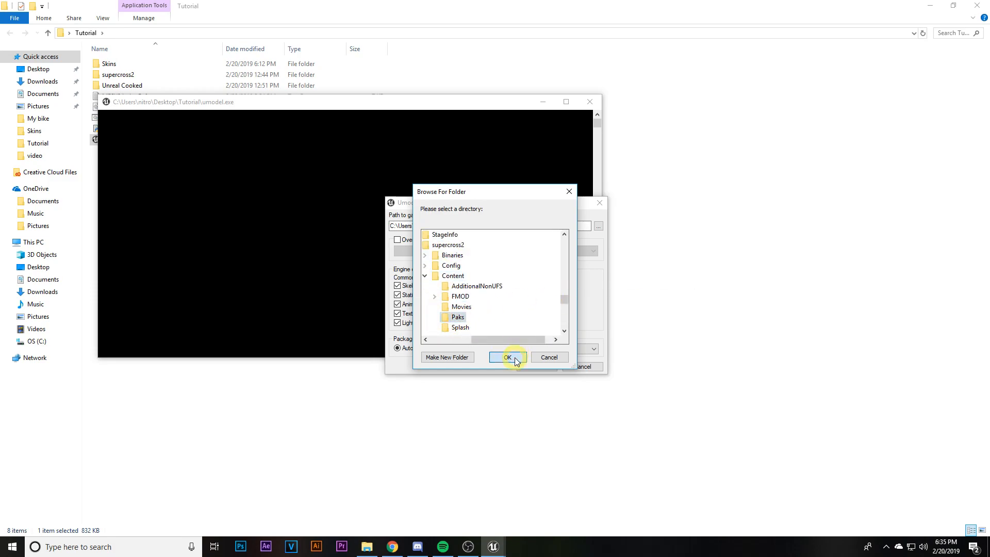
left_click(537, 366)
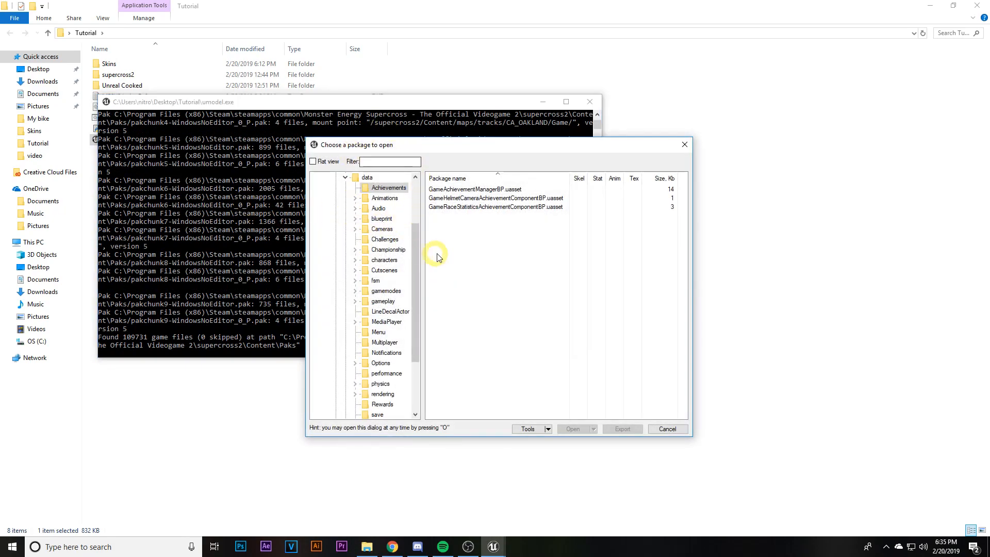
- Collapse the data folder in the package tree and expand supercross2/Content/assets/graphics/vehicles/bikes
left_click_drag(421, 237, 418, 207)
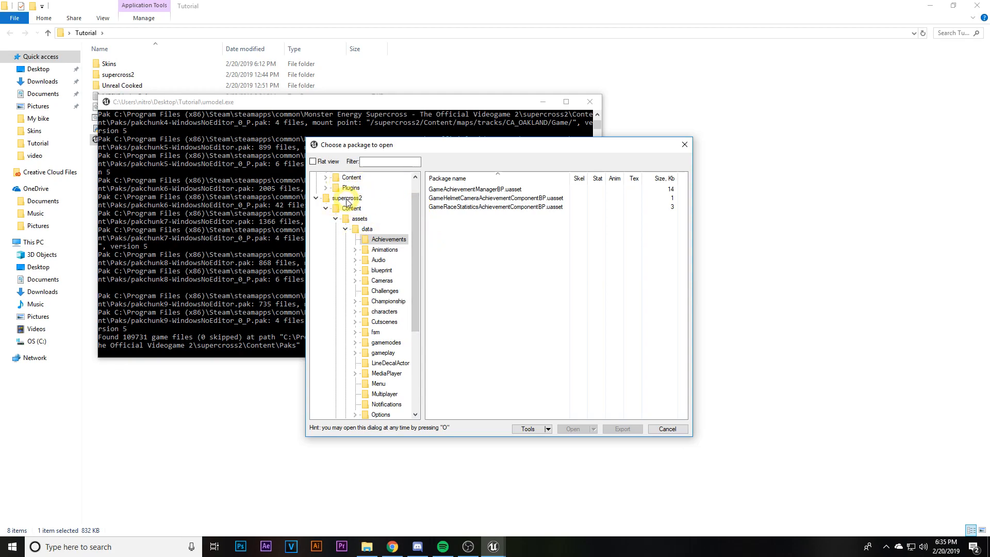
left_click(346, 230)
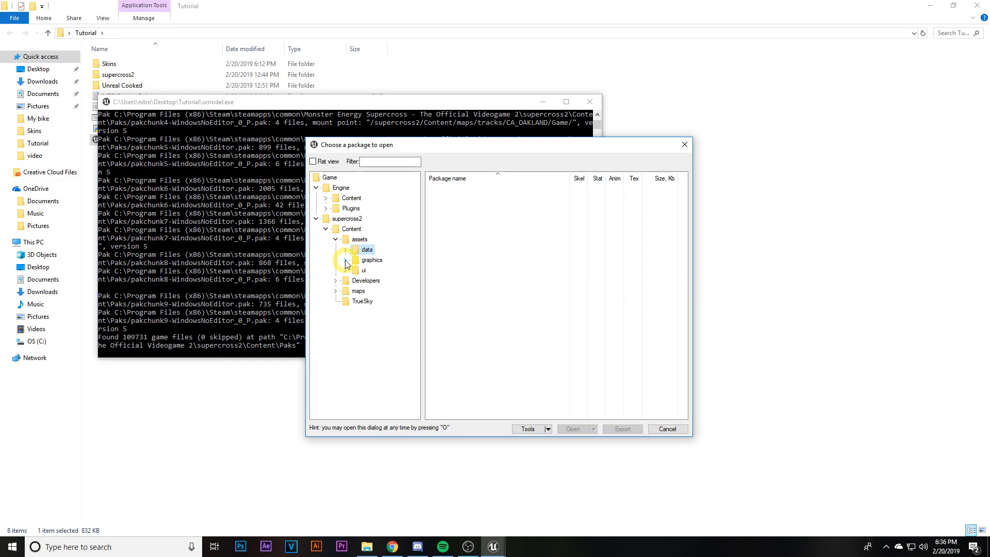
left_click(346, 261)
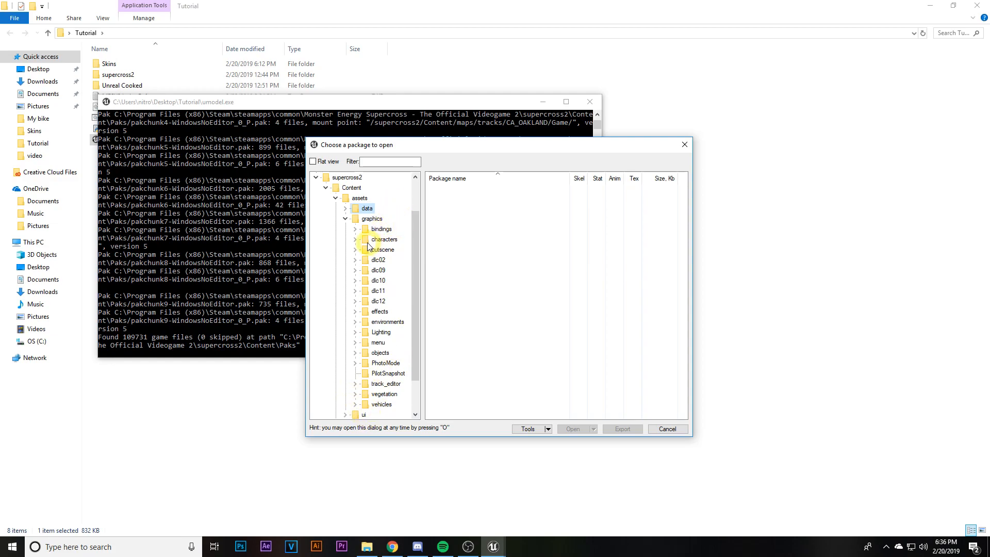
left_click(356, 404)
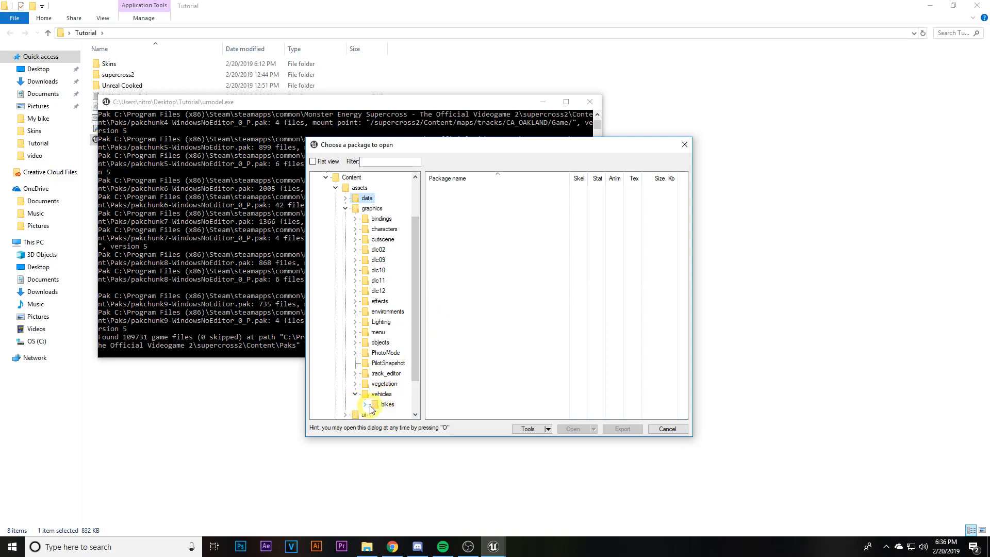
left_click(365, 405)
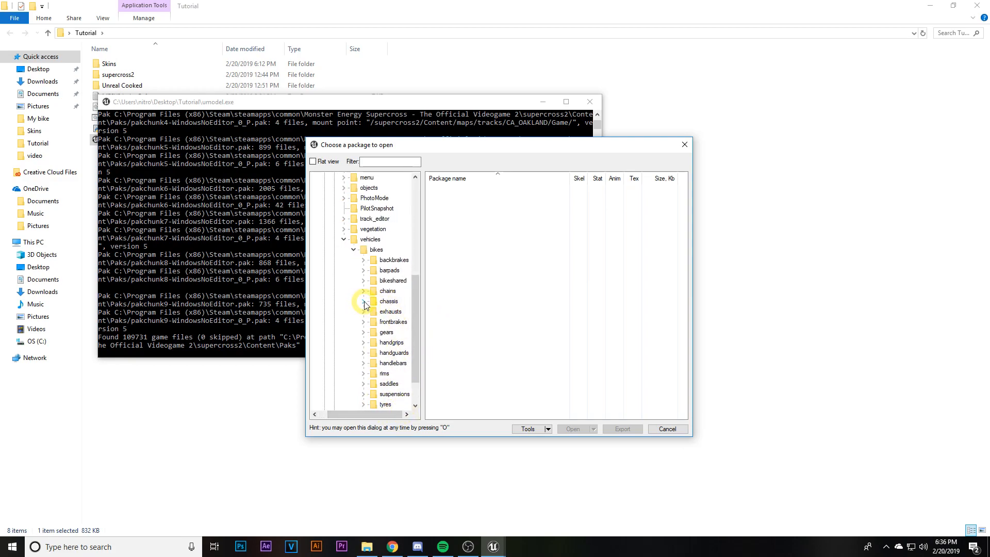
- Expand the chassis folder in the package tree and open the MESX2 Index References text document from the Tutorial folder
left_click(364, 305)
left_click(404, 414)
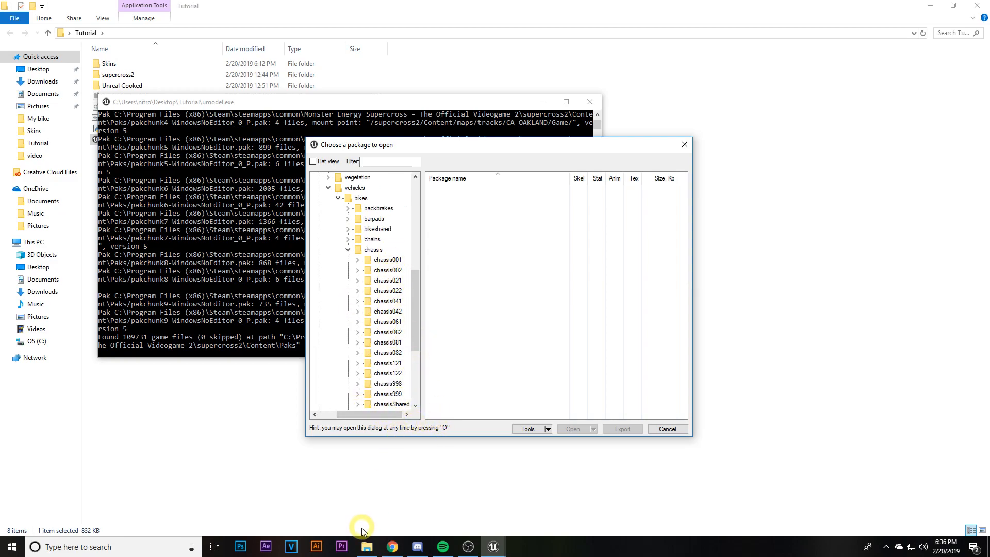
left_click(239, 16)
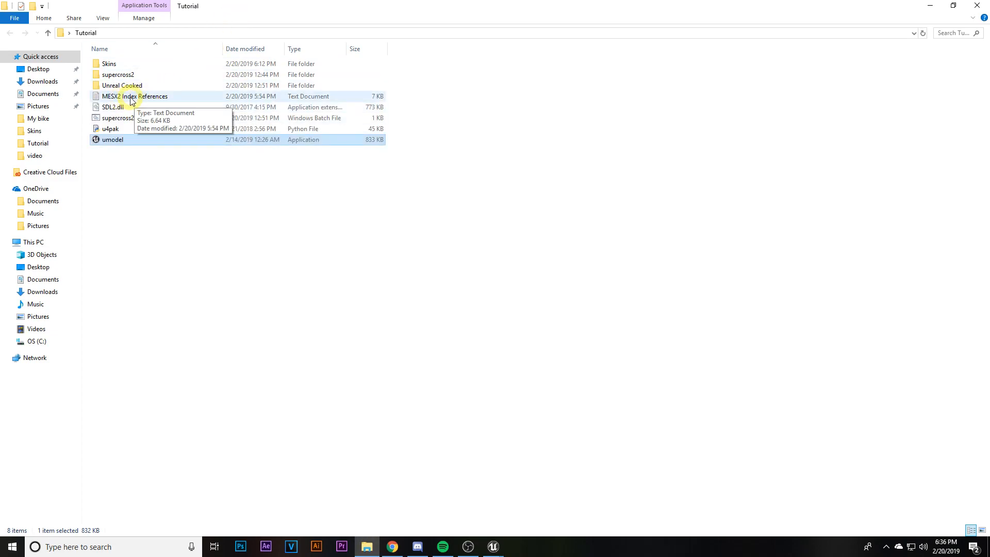
left_click(195, 103)
double_click(196, 103)
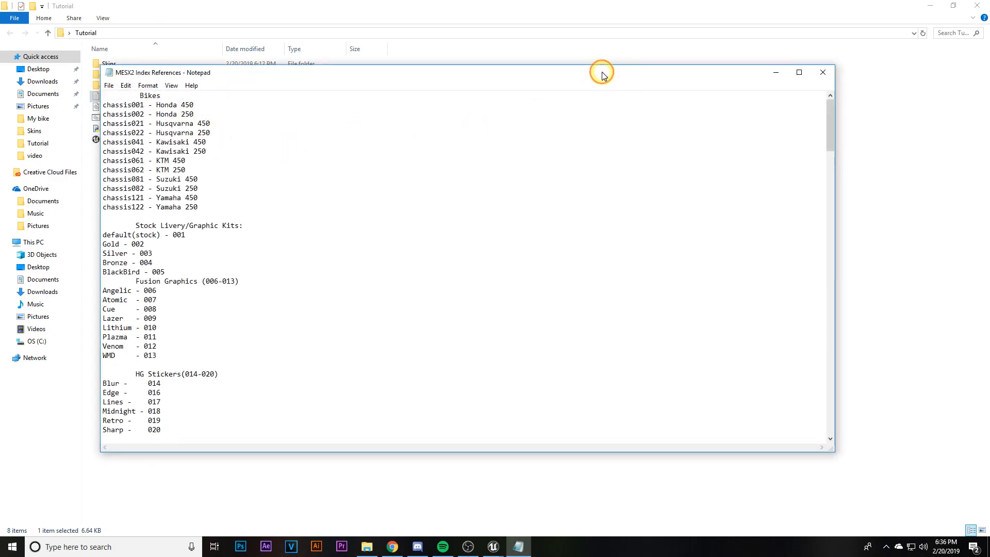
- Arrange the umodel console and the MESX2 Index References notes side by side, with the package chooser over the console
left_click_drag(601, 73, 877, 112)
left_click(933, 9)
left_click_drag(762, 111, 989, 110)
left_click(348, 172)
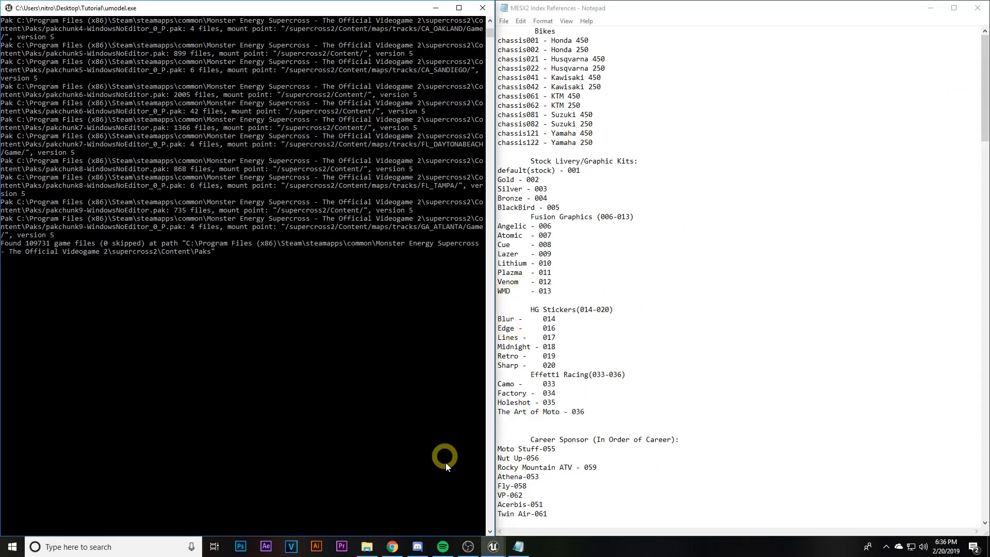
mouse_move(494, 546)
left_click(523, 503)
left_click_drag(513, 148, 293, 109)
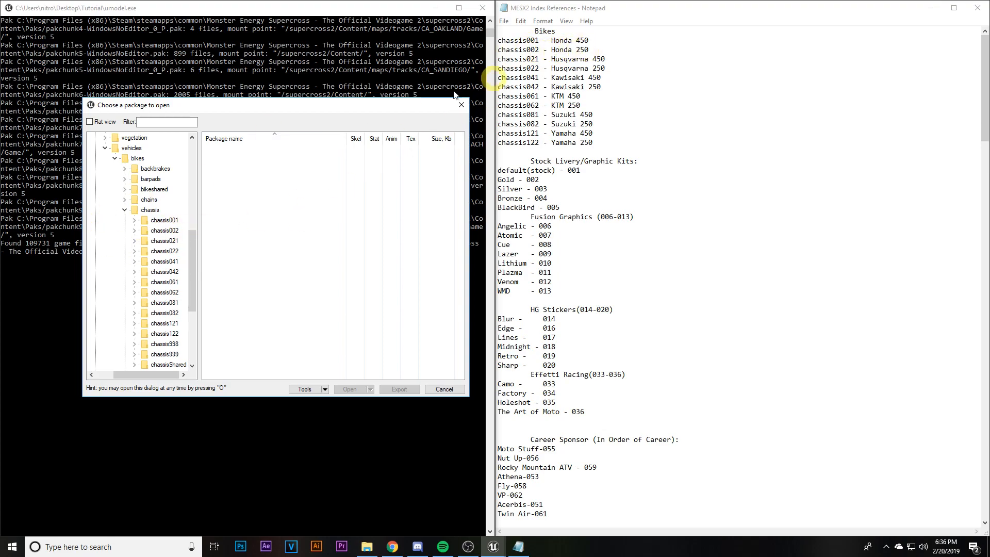
- Expand the chassis002 folder and list the packages in its textures subfolder
left_click(161, 232)
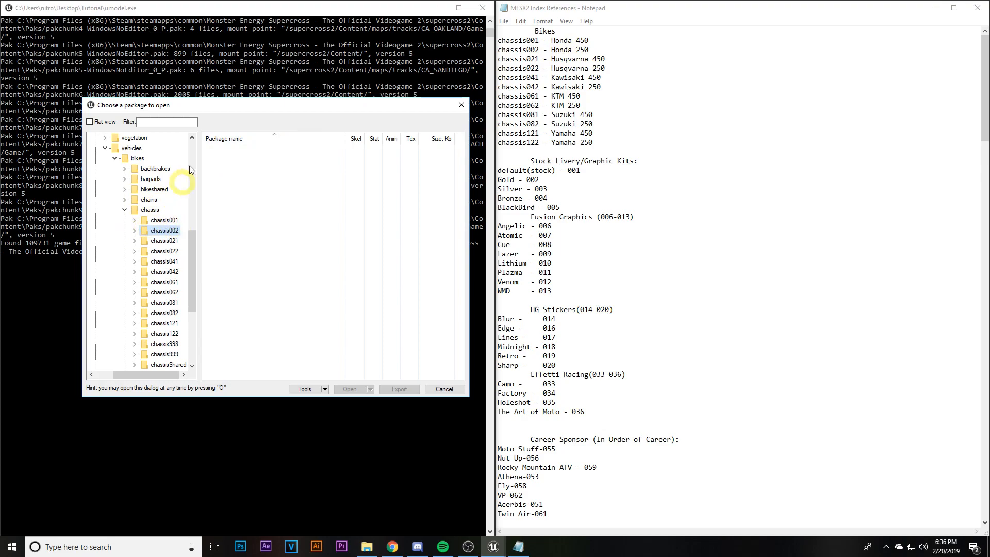
left_click(135, 231)
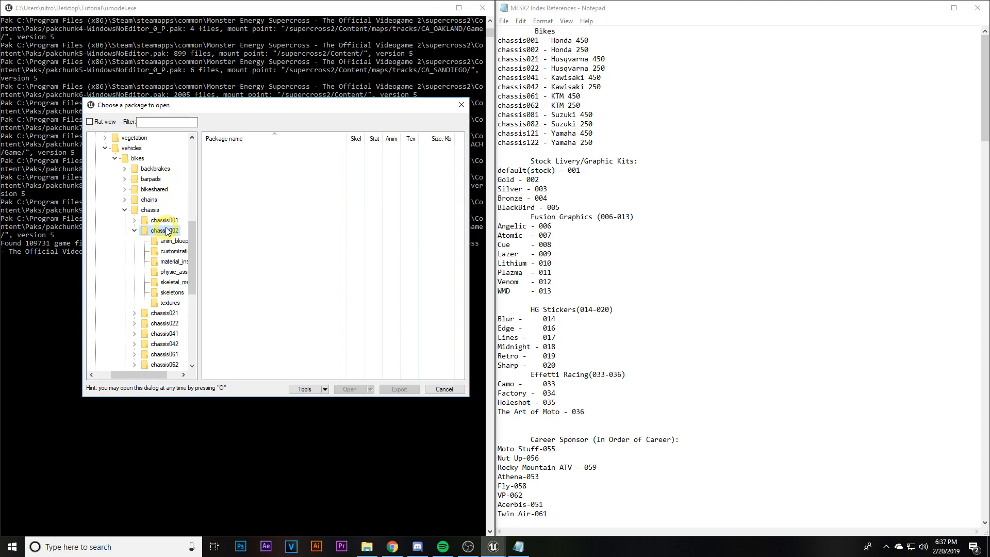
left_click(169, 303)
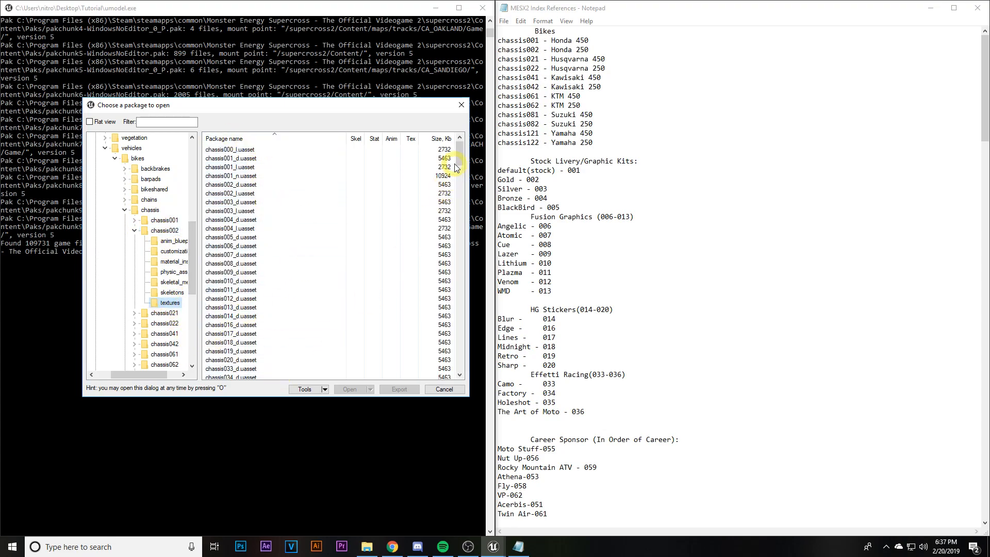
- Examine the chassis, plate and win_chassis texture packages of chassis002 and compare their numbers with the livery list in the index references
left_click(461, 186)
mouse_move(461, 187)
left_mouse_down()
mouse_move(472, 282)
mouse_move(471, 202)
left_mouse_up()
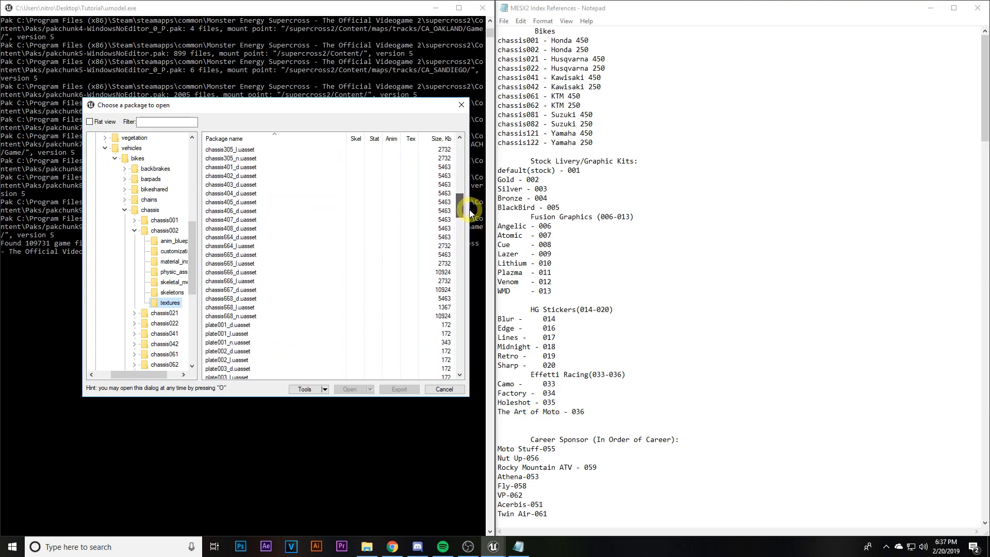
scroll(273, 309, "down", 2)
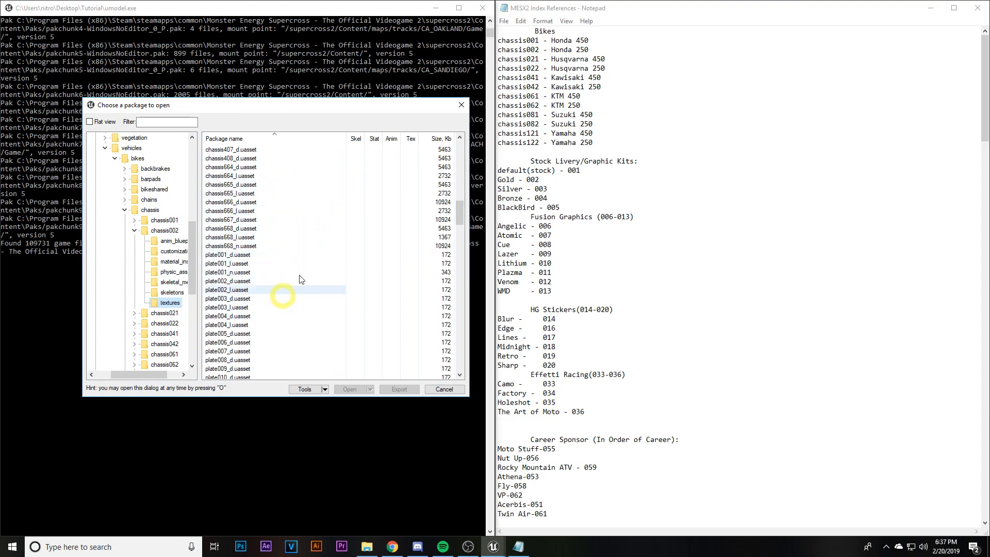
left_click_drag(460, 214, 461, 285)
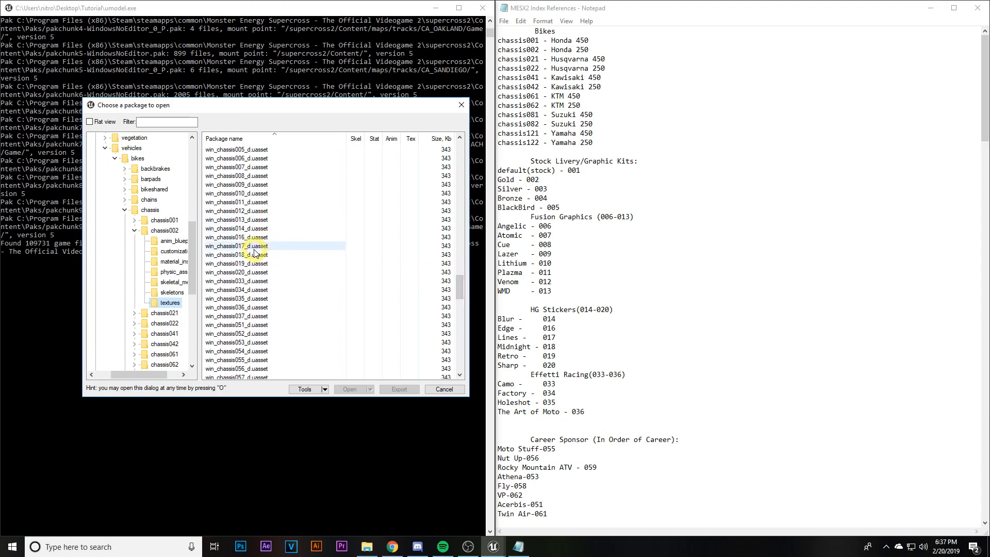
left_click_drag(463, 286, 462, 293)
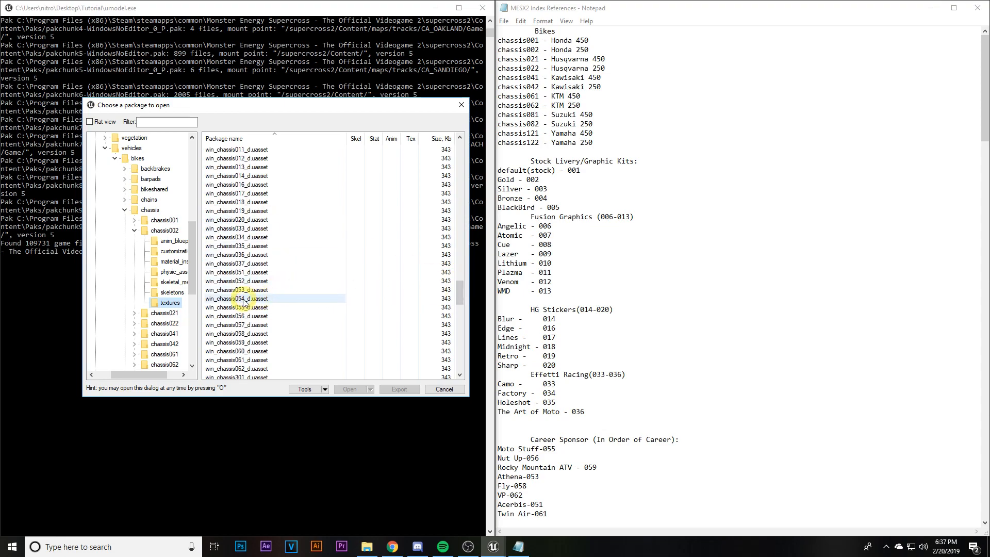
left_click_drag(460, 301, 468, 251)
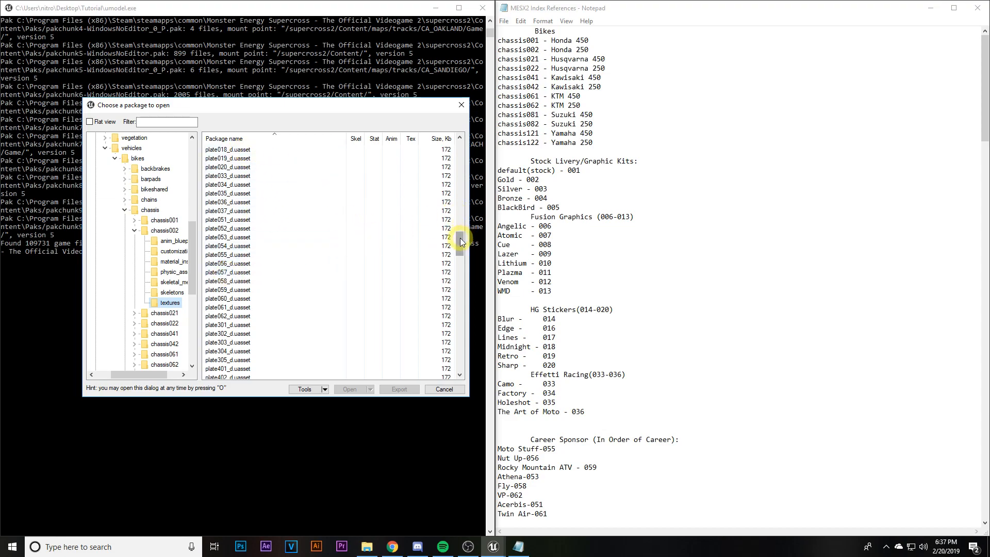
left_click(593, 270)
scroll(592, 237, "down", 1)
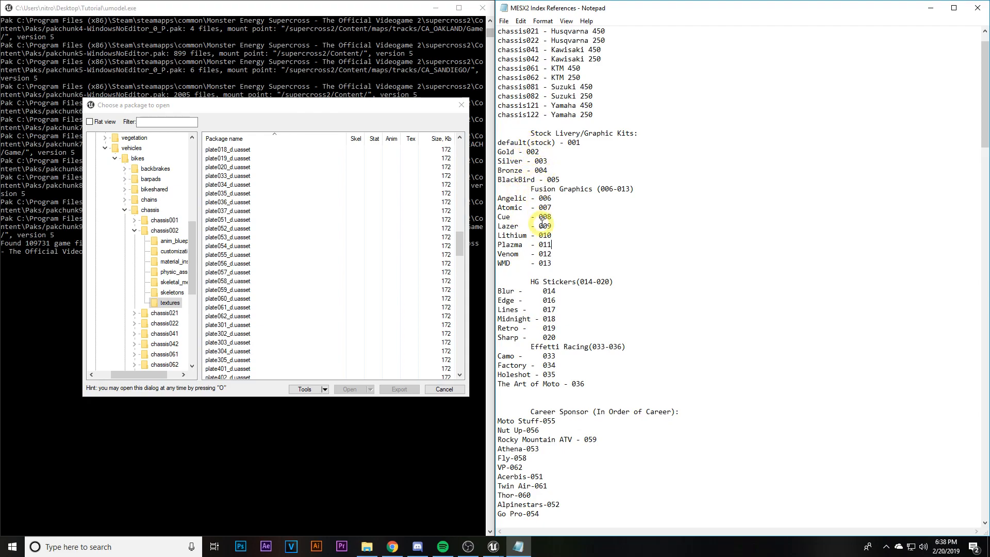
scroll(610, 257, "down", 1)
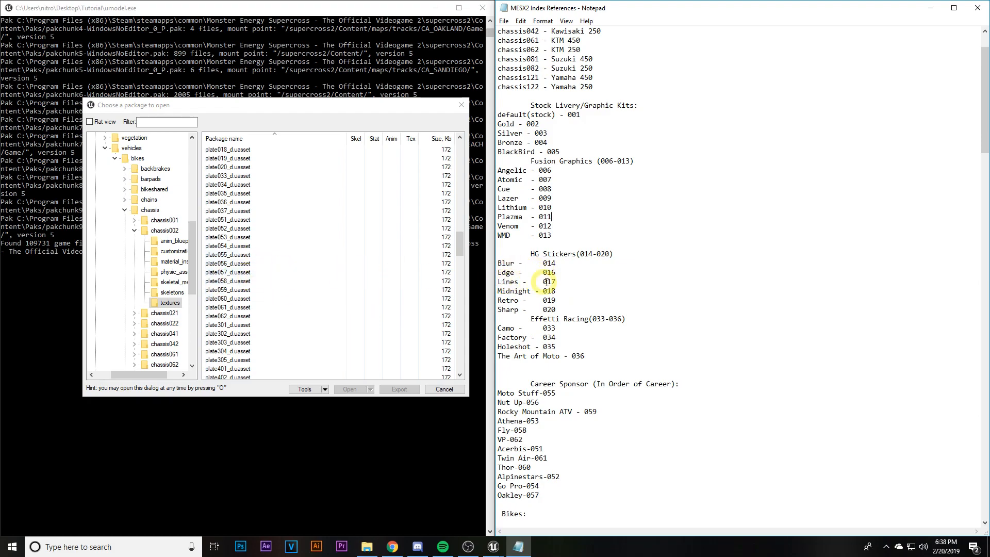
- Open the chassis017_d.uasset texture from chassis002 and place the viewer beside the index references
scroll(265, 251, "up", 8)
scroll(265, 250, "up", 15)
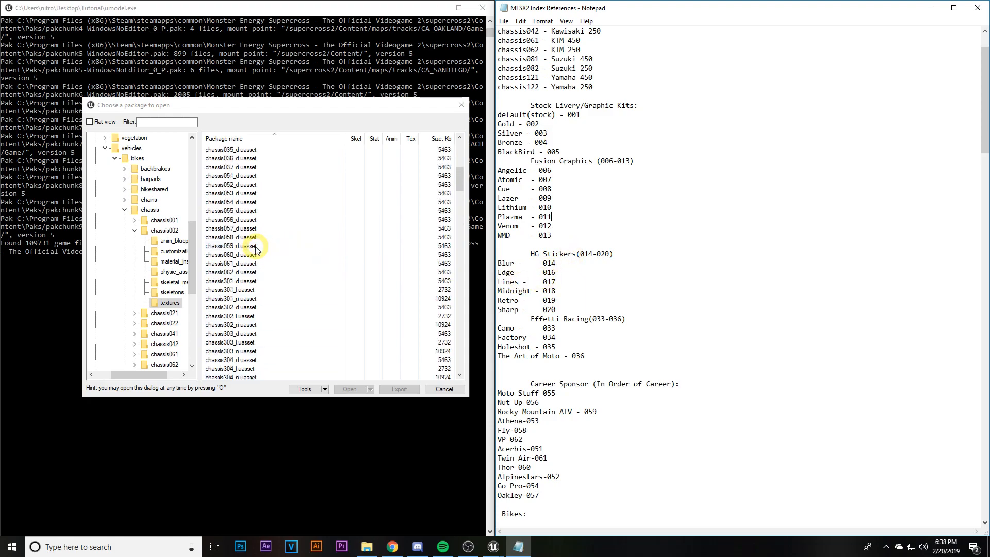
left_click(242, 228)
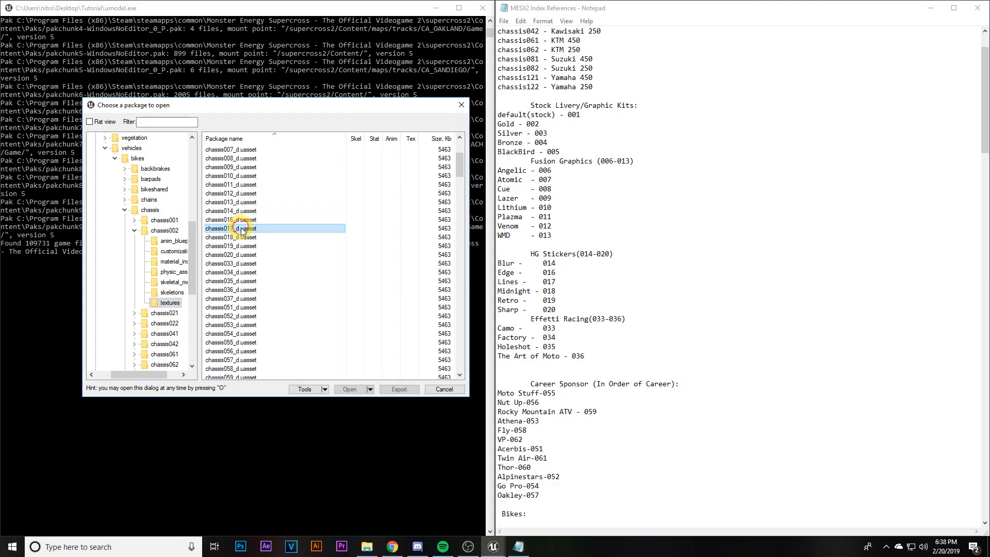
left_click(351, 389)
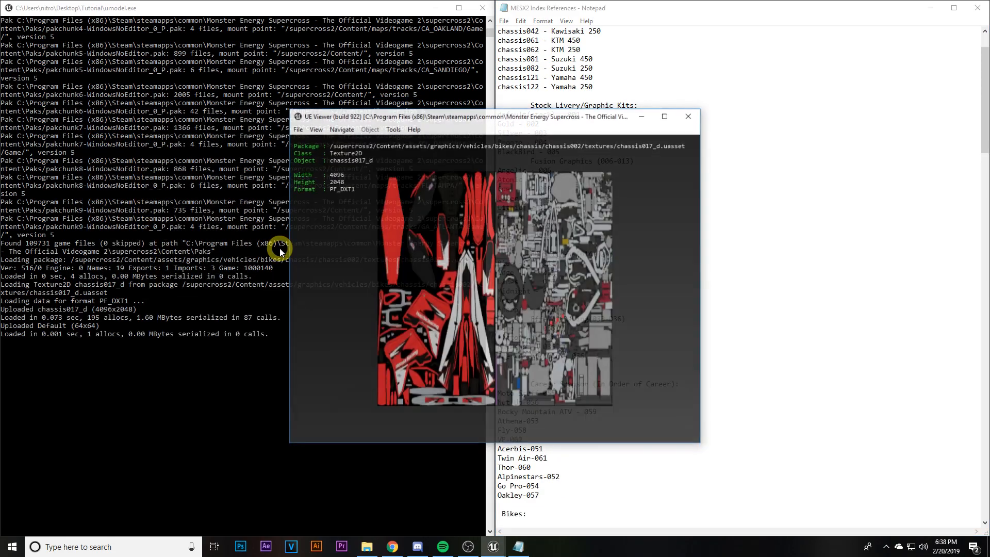
left_click_drag(508, 121, 273, 109)
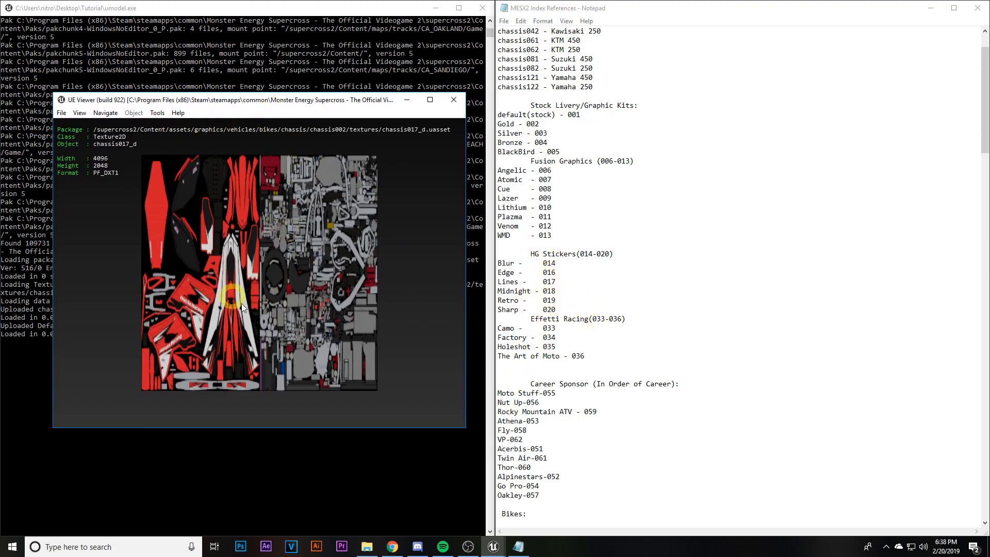
- Export the displayed chassis017_d texture to the export folder
left_click(62, 113)
left_click(62, 113)
left_click(62, 112)
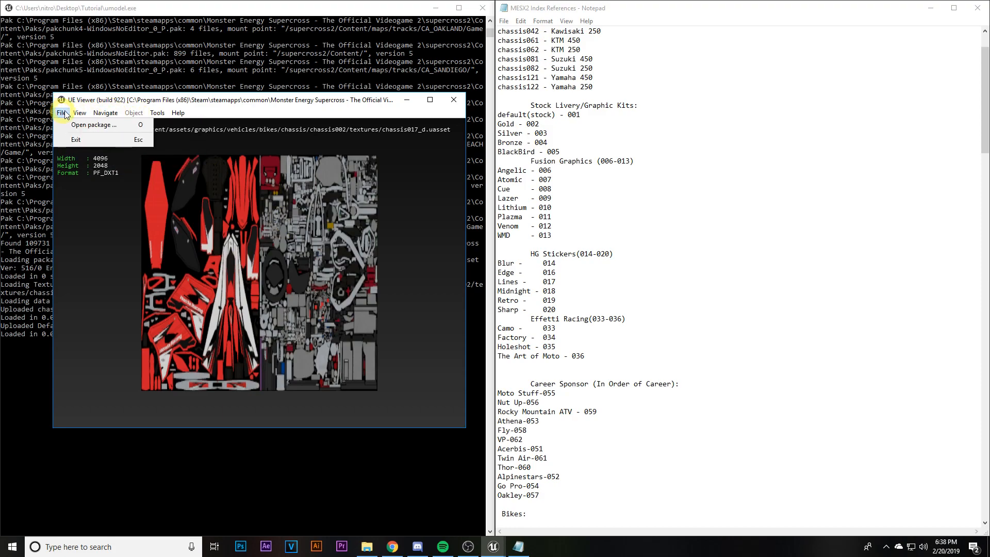
mouse_move(155, 116)
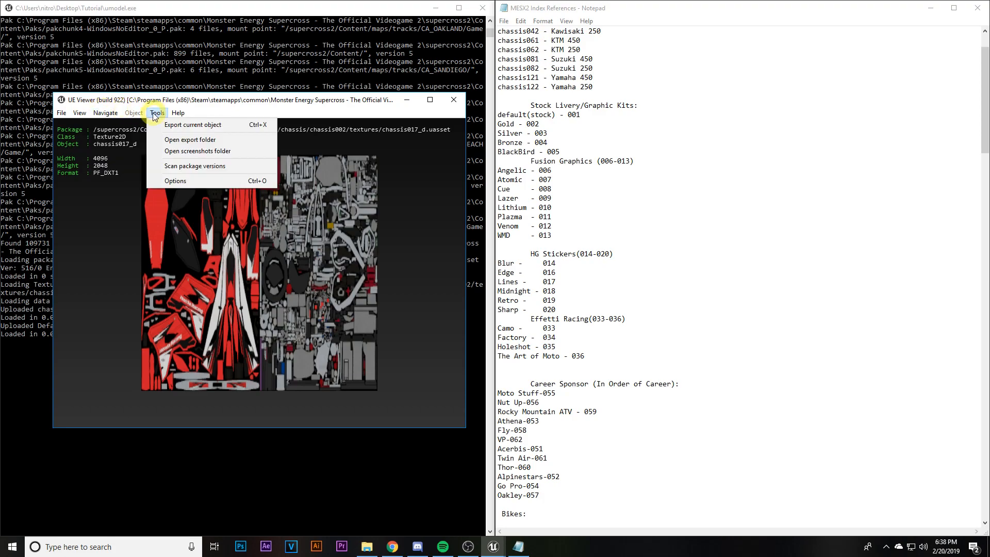
left_click(189, 129)
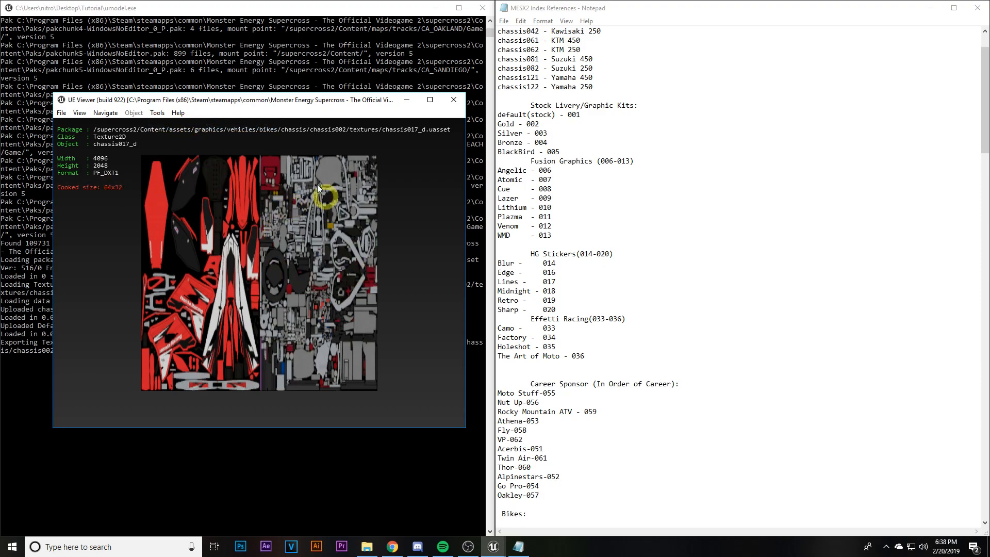
- Open the plate017_d.uasset package from the chassis002 textures and export its number plate texture
left_click(64, 112)
left_click(93, 126)
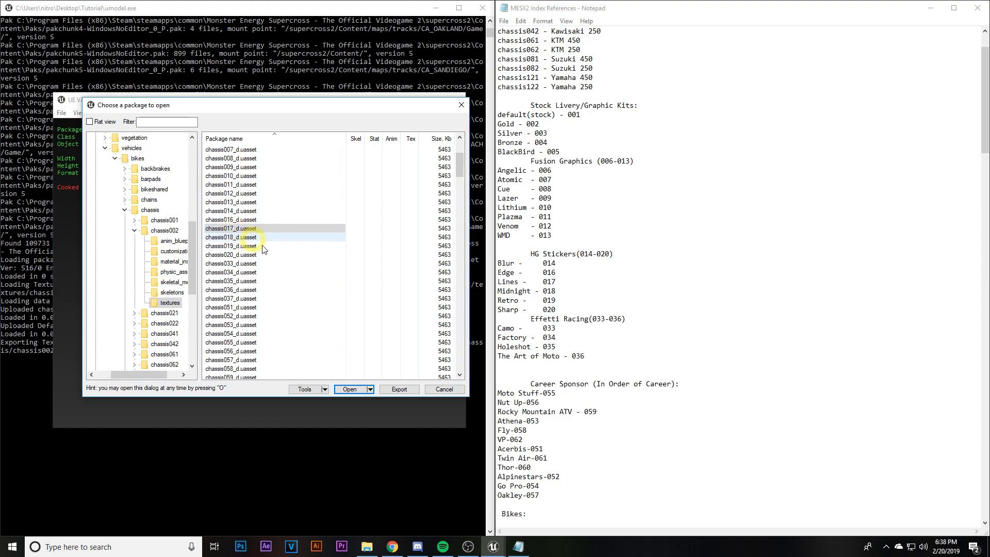
scroll(287, 268, "down", 5)
scroll(288, 282, "down", 10)
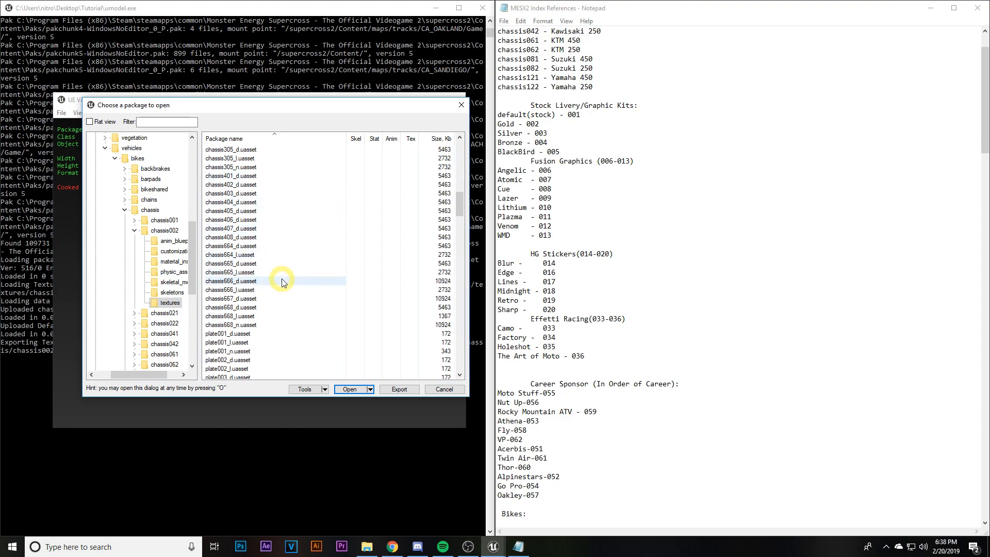
left_click(231, 353)
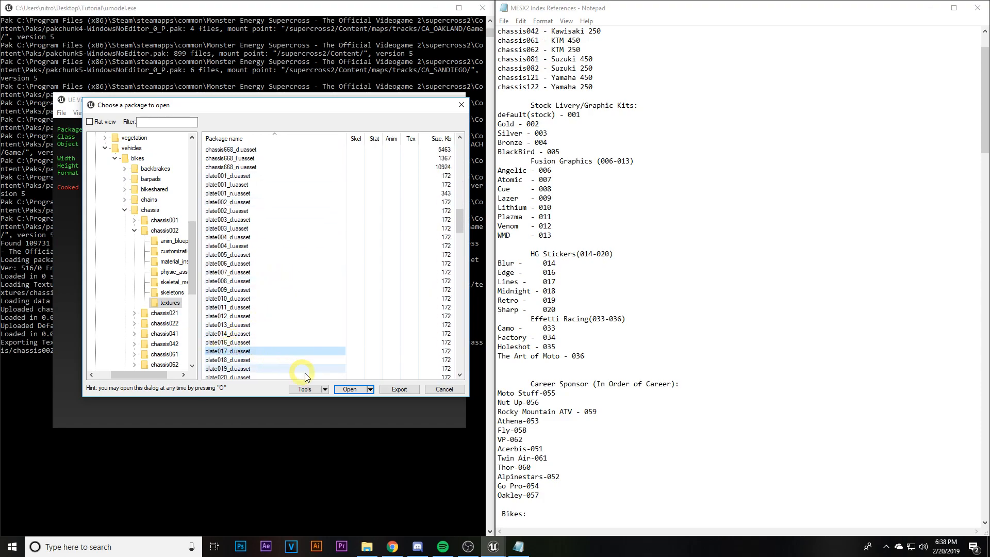
left_click(349, 389)
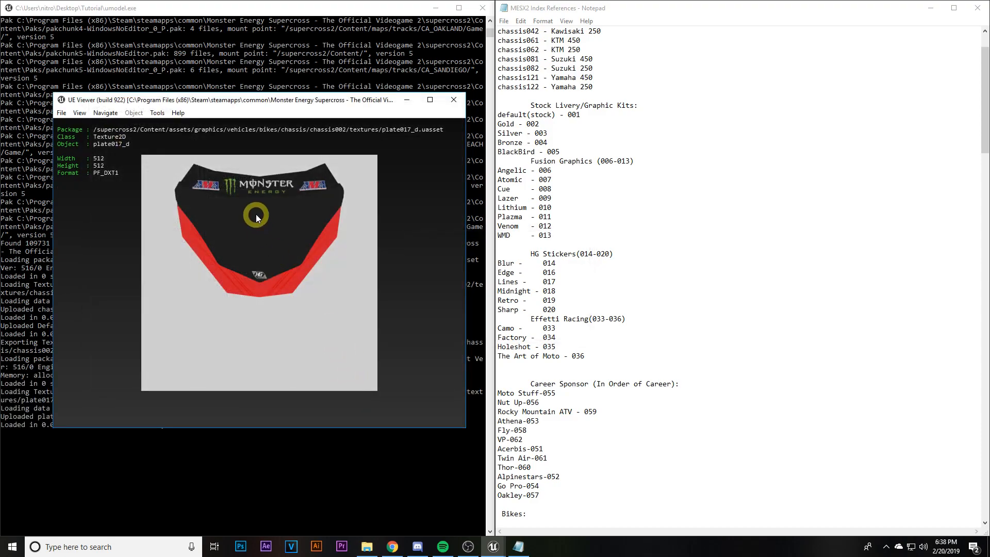
left_click(157, 113)
left_click(170, 124)
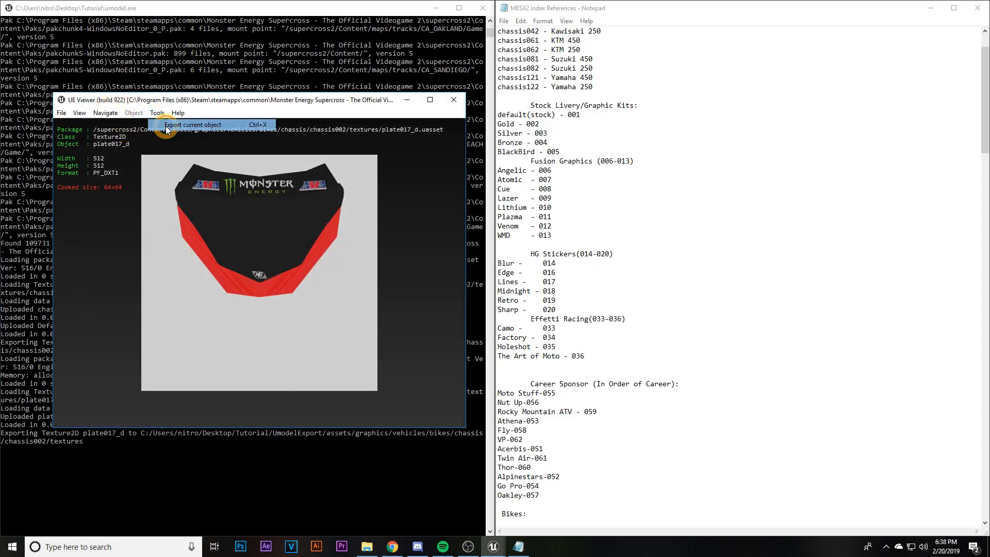
- Review the career sponsor numbers and the rider-to-chassis number tables in the MESX2 Index References document
left_click(62, 112)
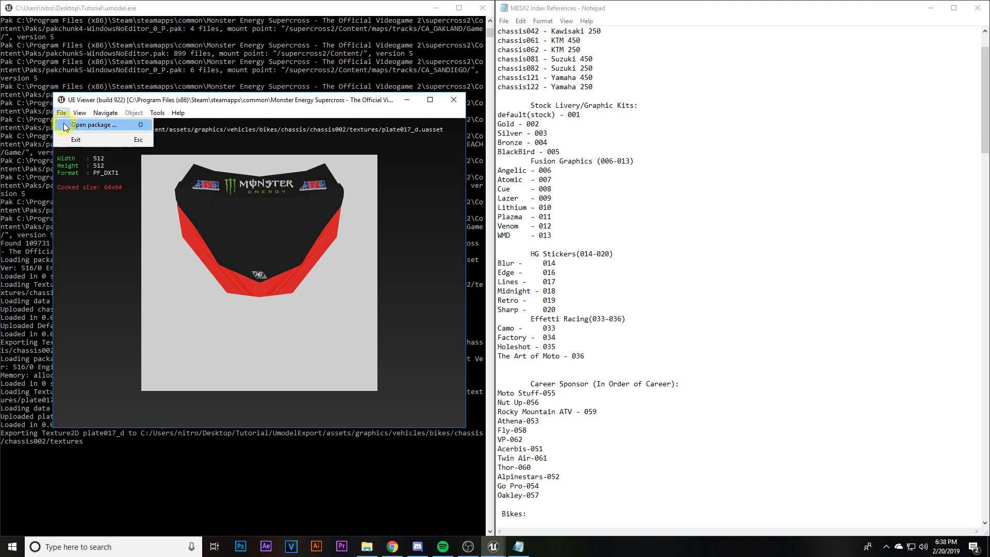
left_click(651, 143)
left_click_drag(984, 92, 985, 135)
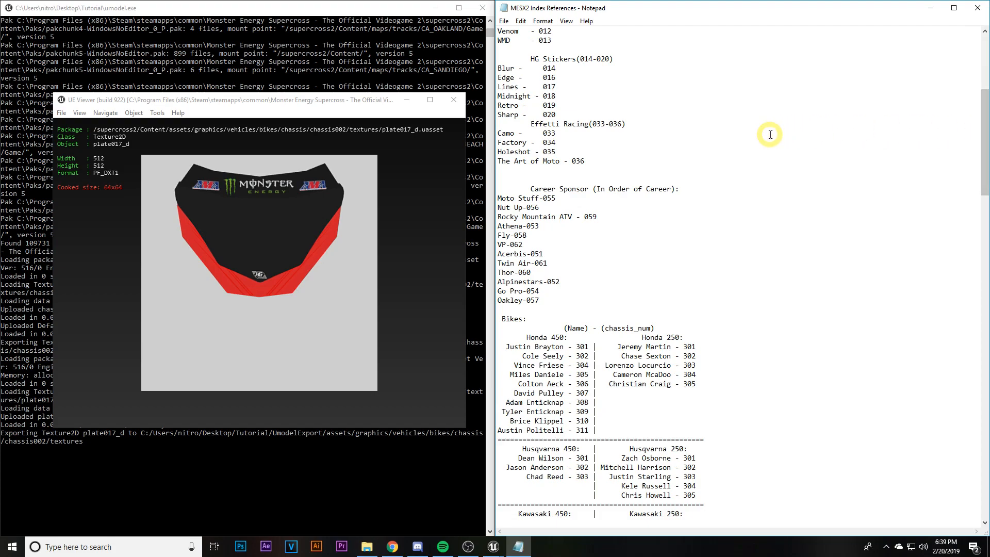
left_click_drag(985, 127, 985, 160)
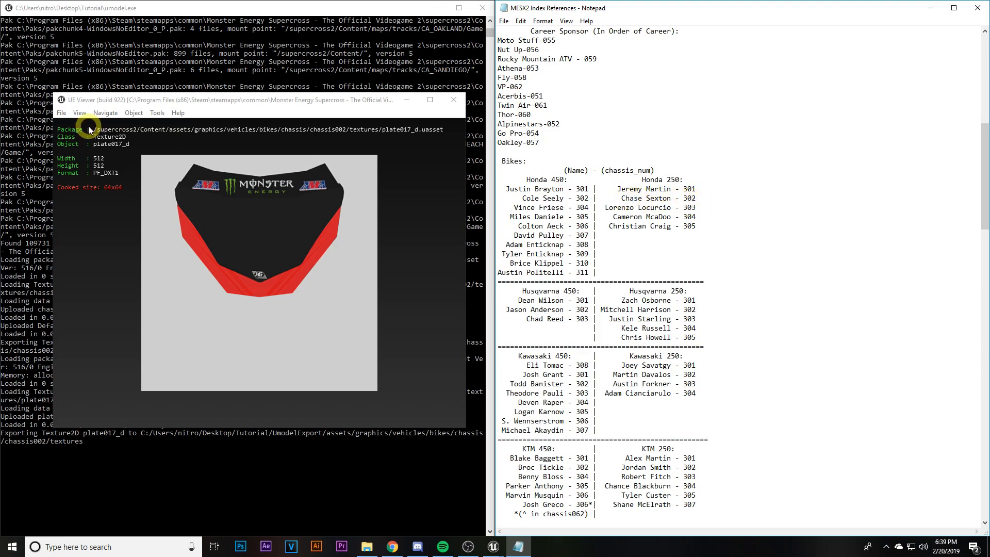
- Open the chassis302_d.uasset package from the chassis002 textures folder
left_click(61, 113)
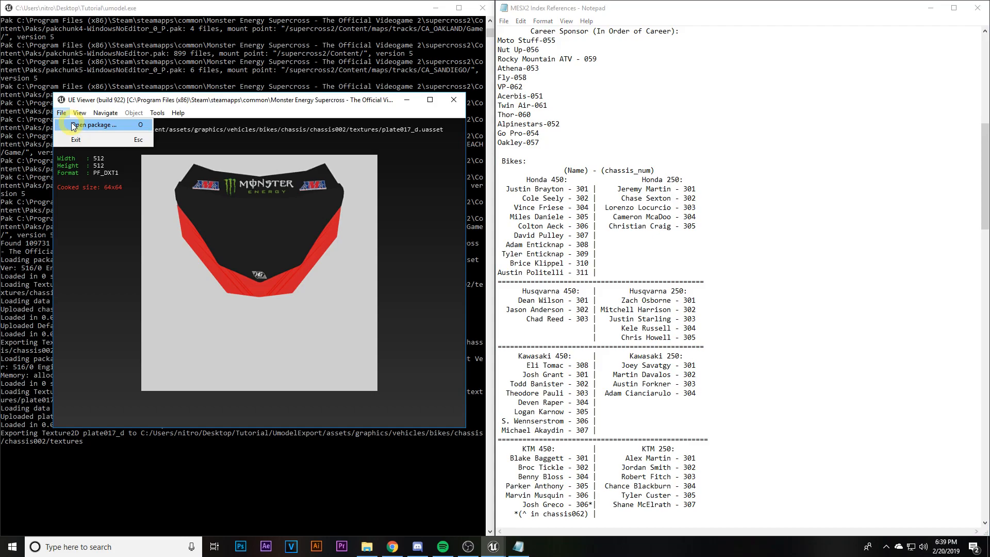
left_click(73, 126)
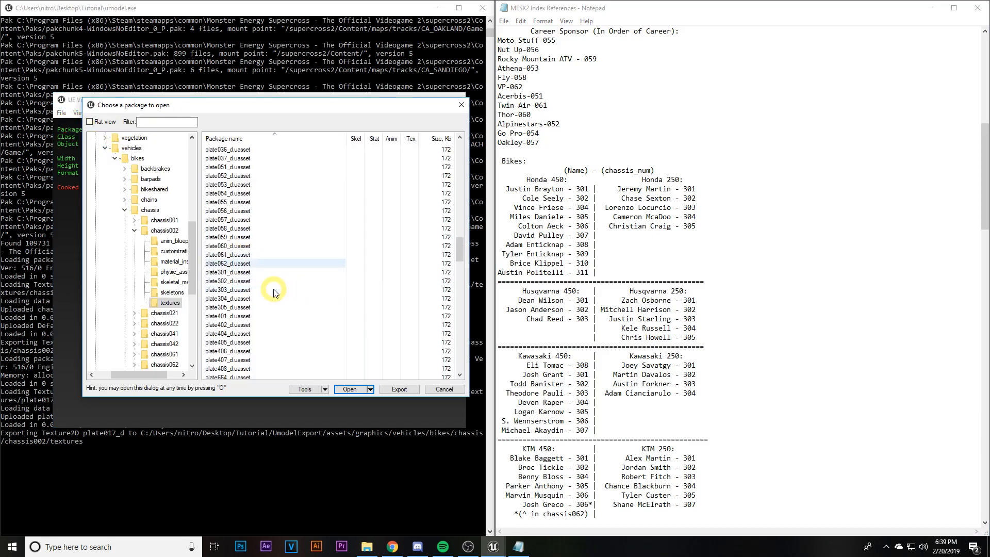
scroll(250, 263, "up", 20)
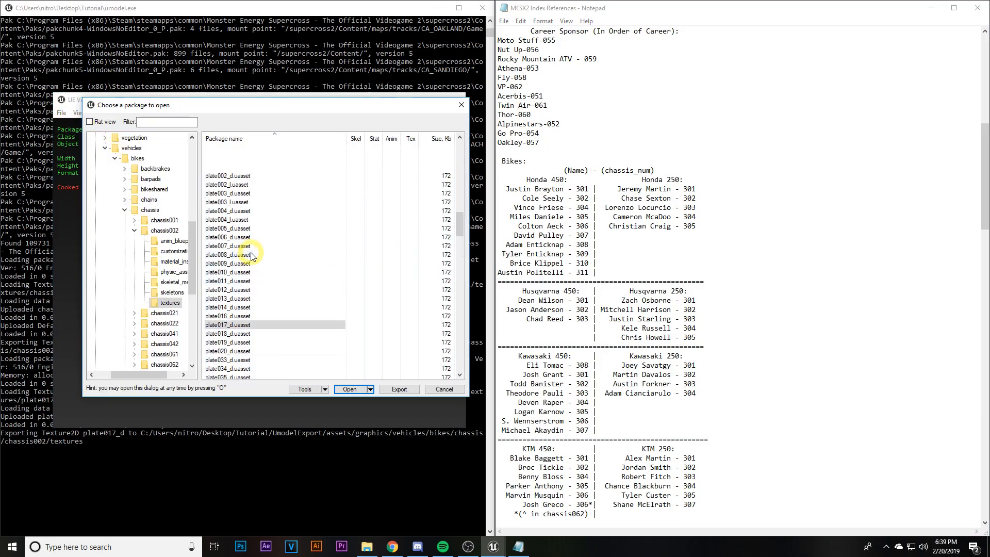
scroll(252, 255, "up", 6)
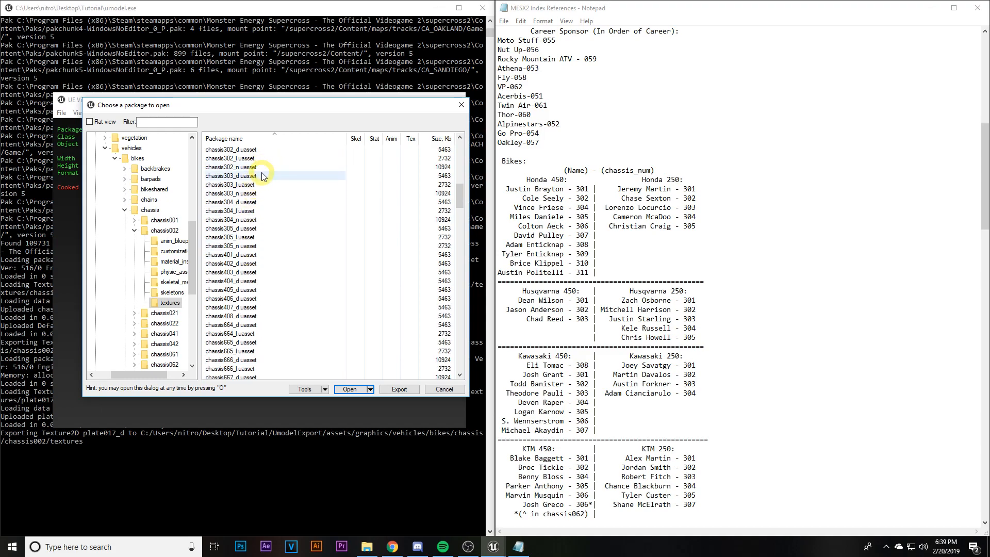
left_click(264, 149)
scroll(461, 201, "up", 4)
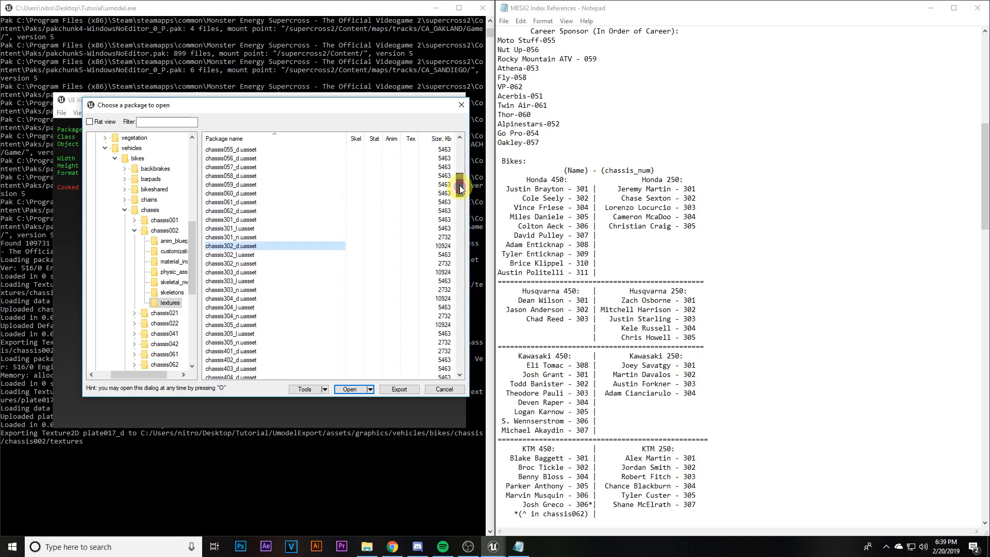
left_click(239, 256)
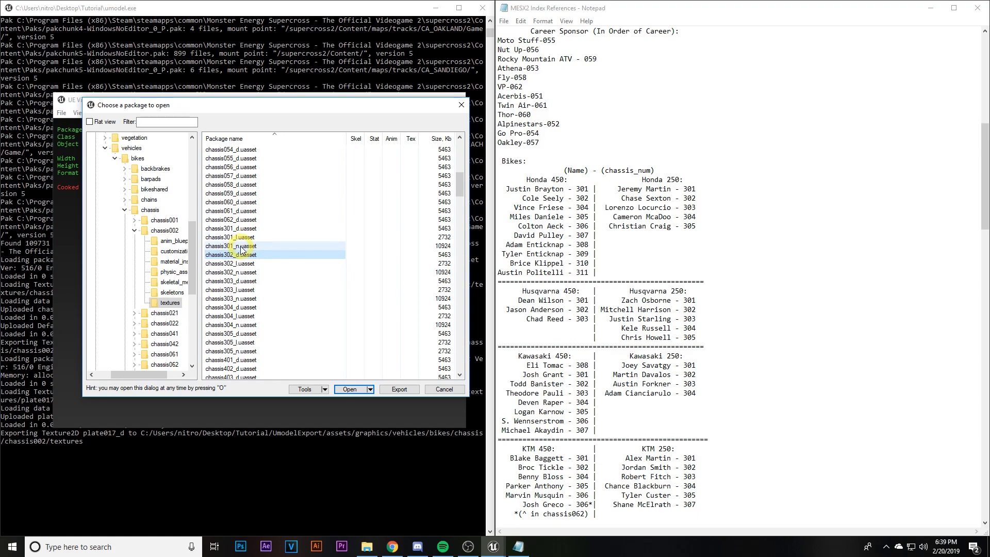
left_click(241, 258)
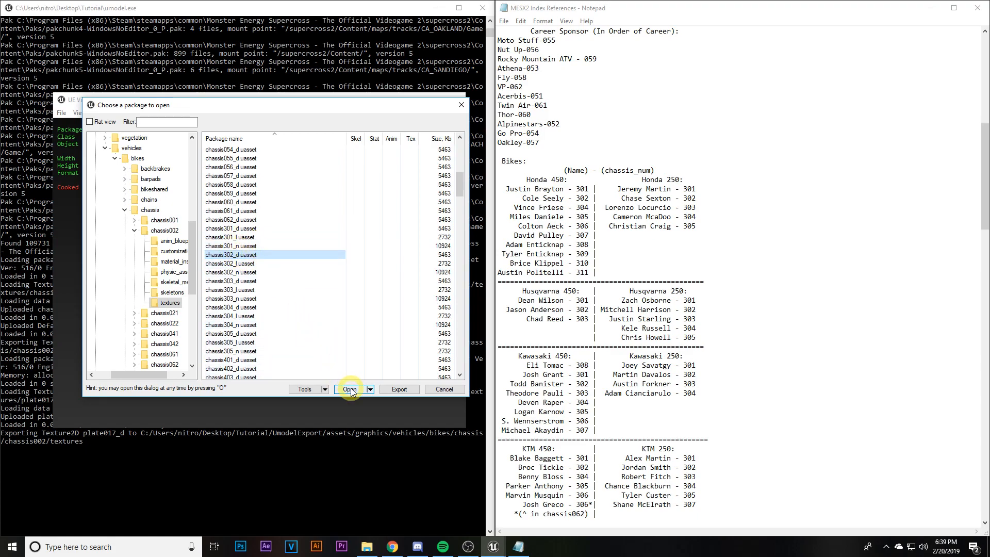
left_click(350, 389)
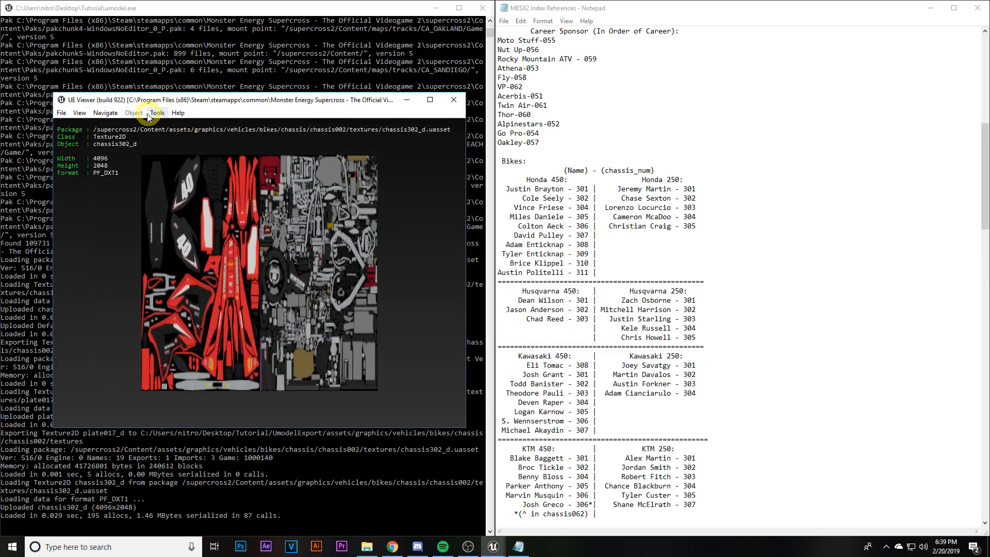
- Export the displayed chassis302_d texture to the export folder
left_click(106, 113)
left_click(157, 113)
left_click(157, 113)
left_click(160, 125)
- Open the plate302_d.uasset package from the chassis002 textures and export its number plate texture
left_click(61, 113)
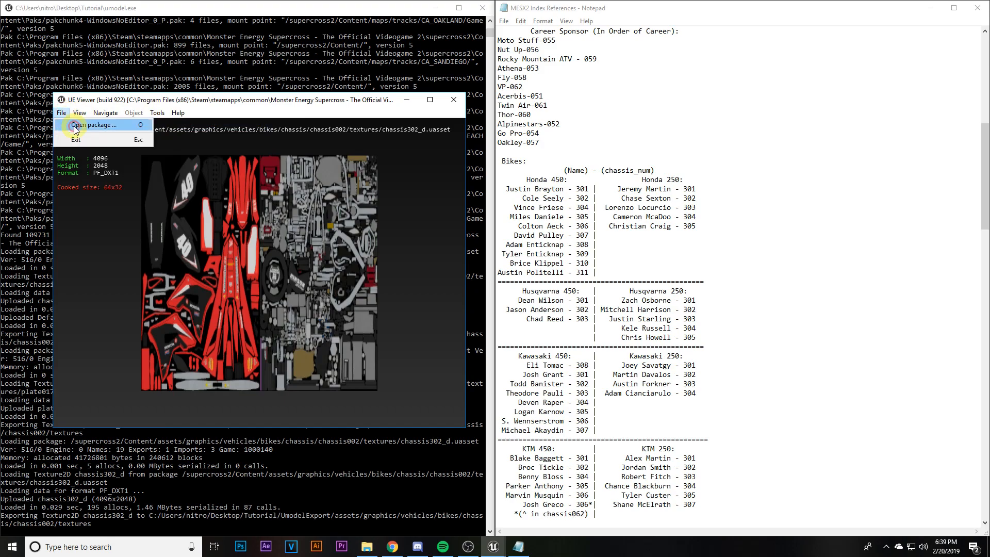
left_click(73, 125)
scroll(279, 279, "down", 10)
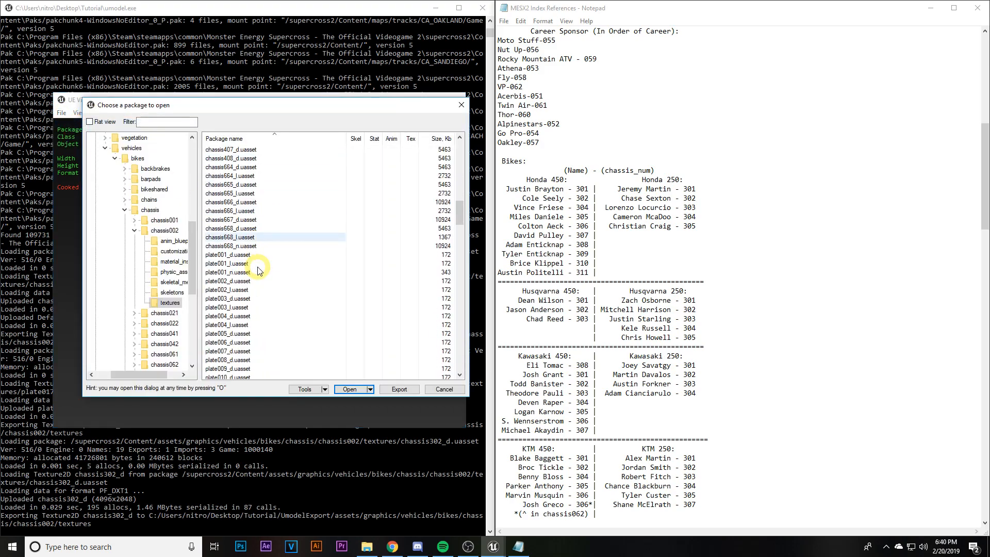
scroll(250, 330, "down", 2)
scroll(252, 337, "down", 1)
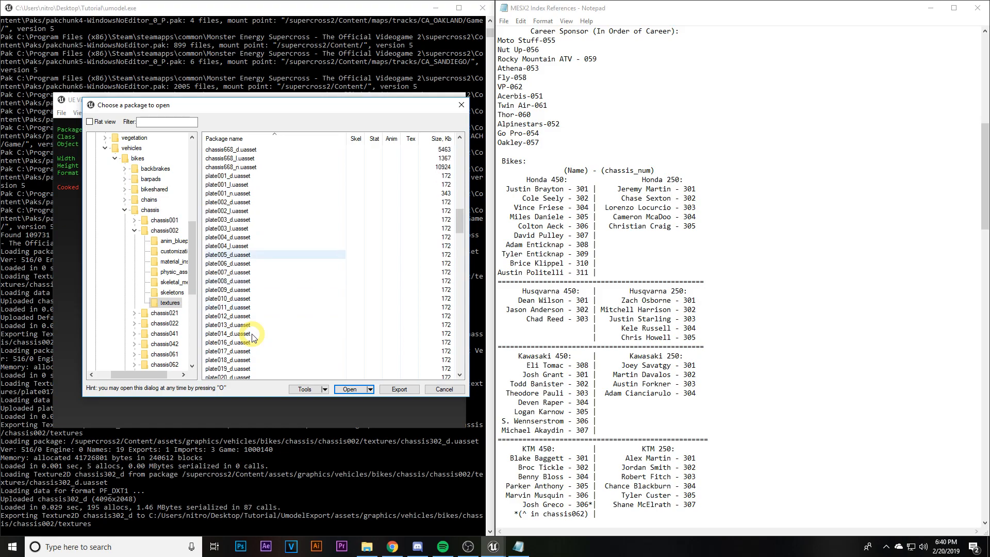
scroll(254, 309, "down", 3)
scroll(263, 305, "down", 6)
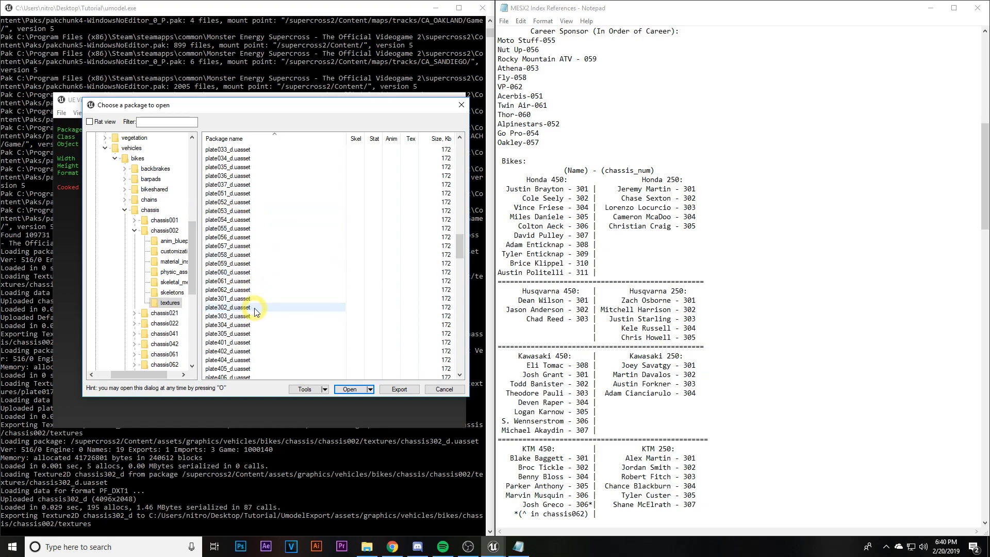
left_click(256, 308)
left_click(350, 389)
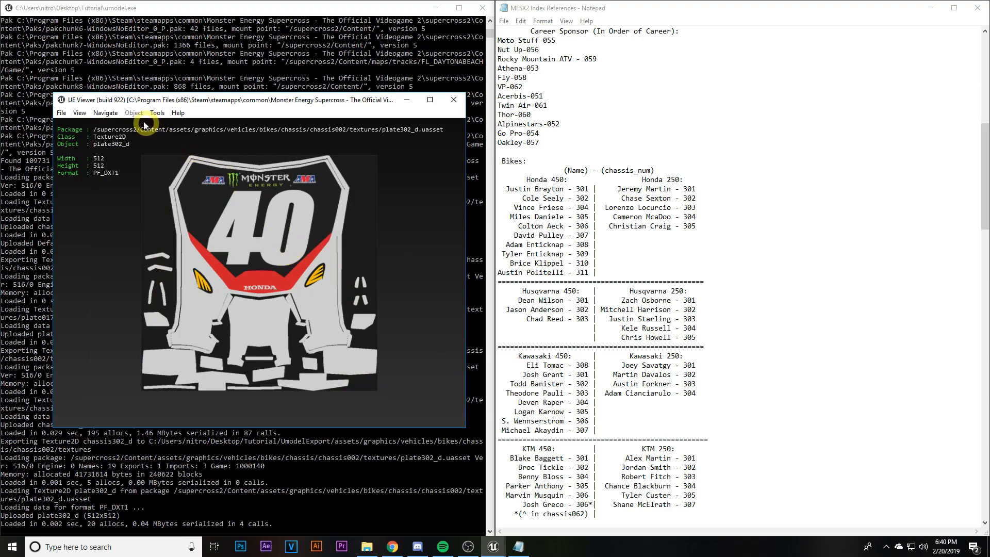
left_click(158, 112)
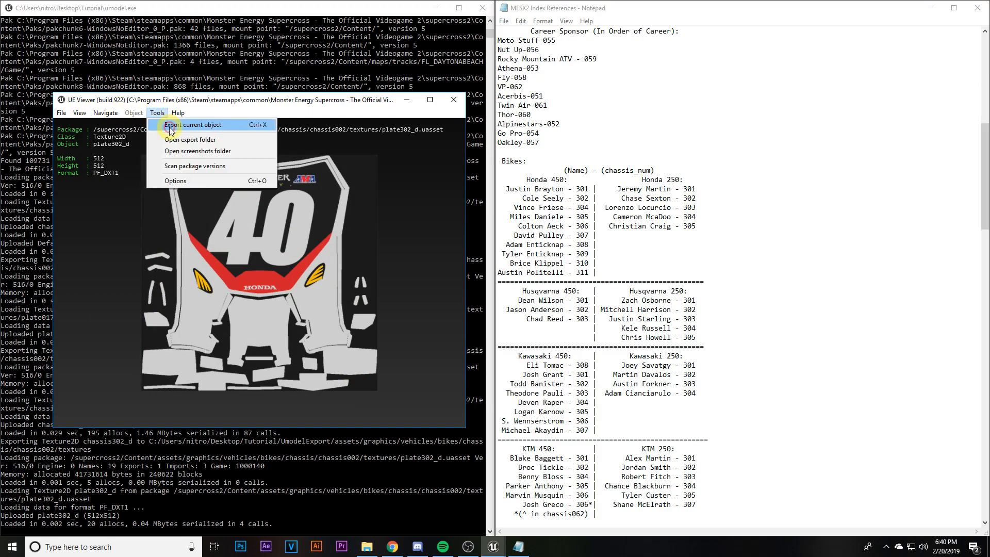
left_click(171, 128)
- Export the chassis302_n.uasset and chassis302_l.uasset packages from the chassis002 textures directly, without opening them in the viewer
left_click(61, 113)
left_click(77, 123)
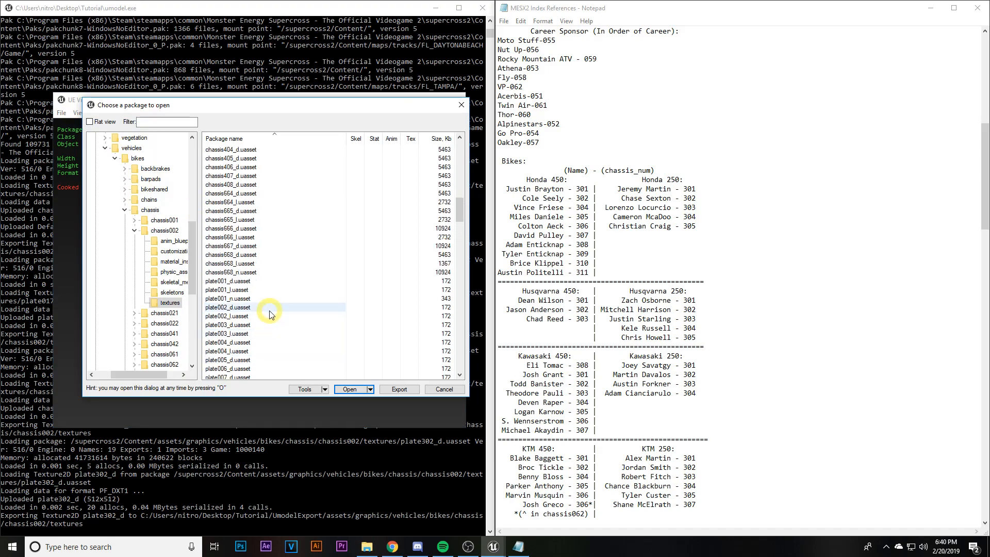
scroll(249, 222, "up", 10)
scroll(250, 221, "up", 2)
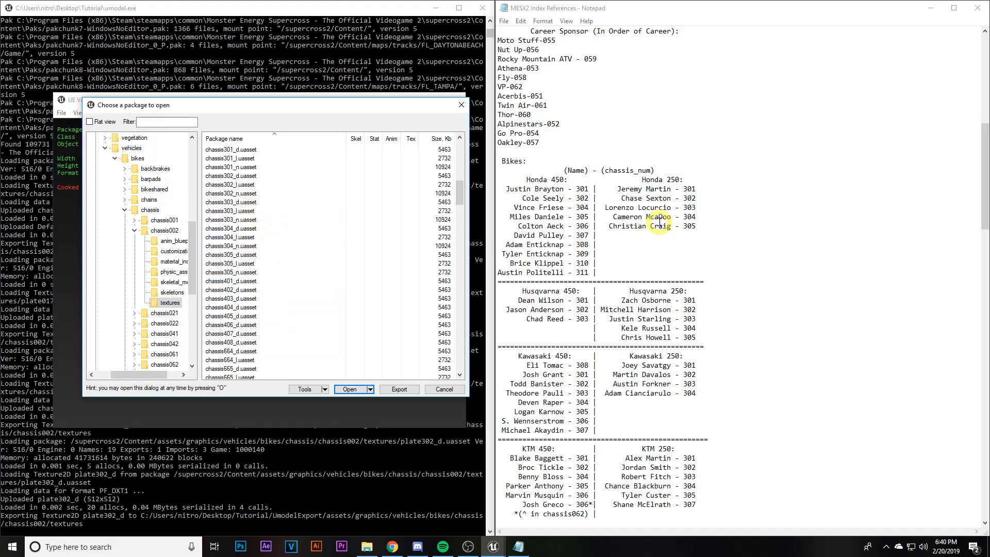
scroll(263, 214, "up", 1)
left_click(260, 219)
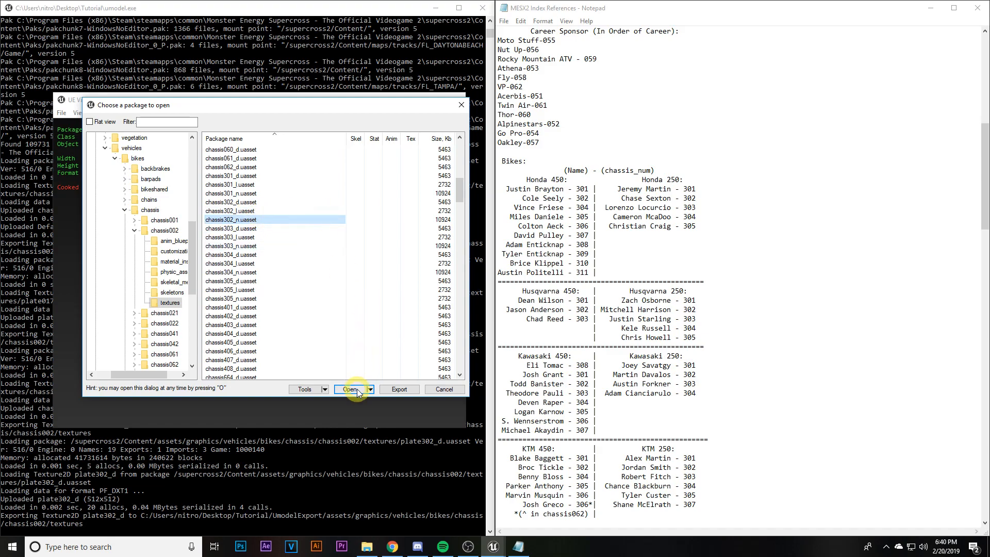
left_click(400, 389)
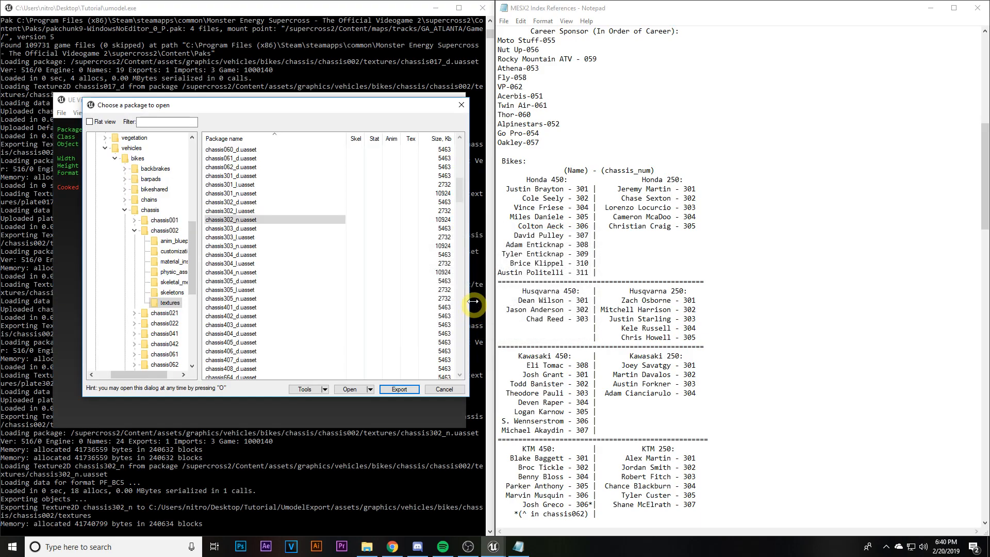
left_click(246, 211)
left_click(399, 391)
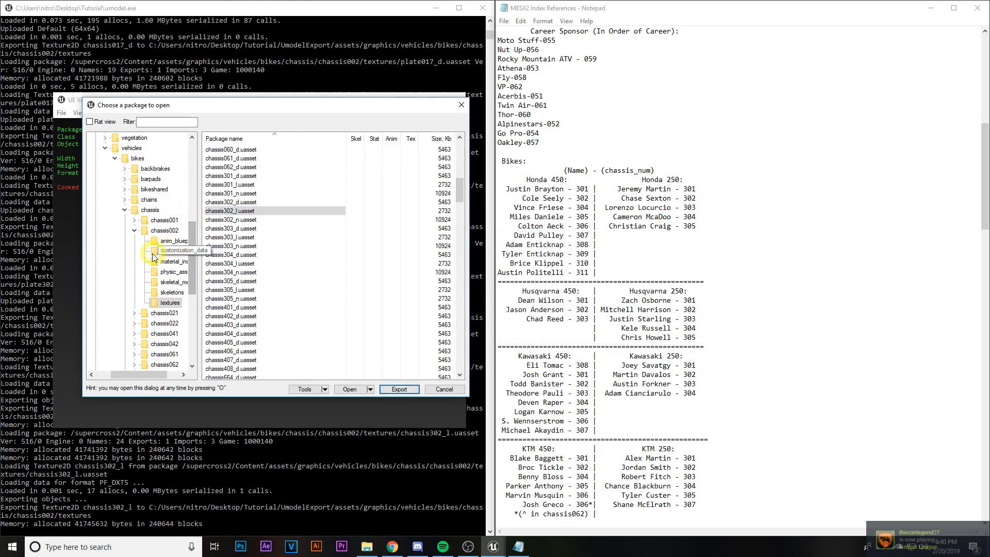
- Collapse the chassis002, chassis and bikes folders and return to the subfolders of graphics in the package tree
left_click(134, 228)
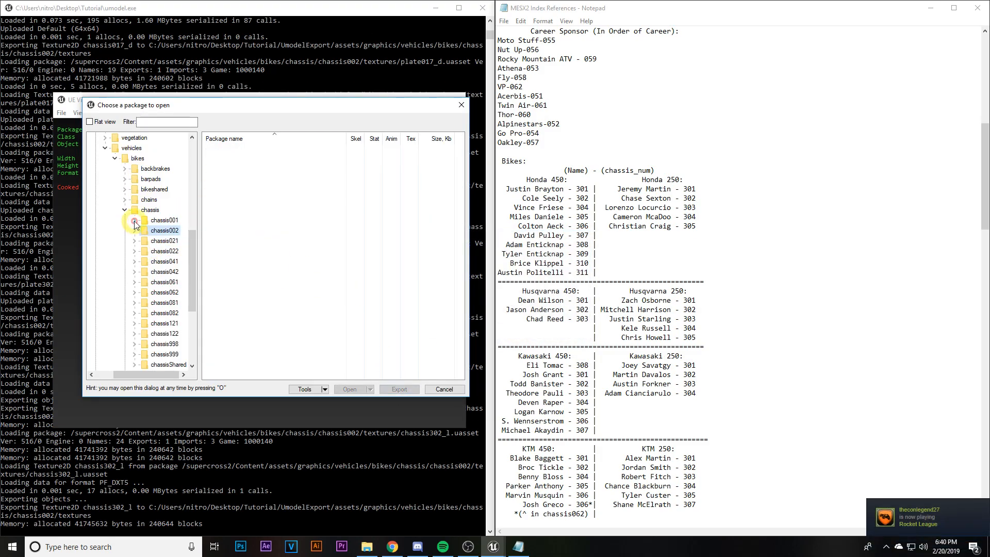
left_click(125, 210)
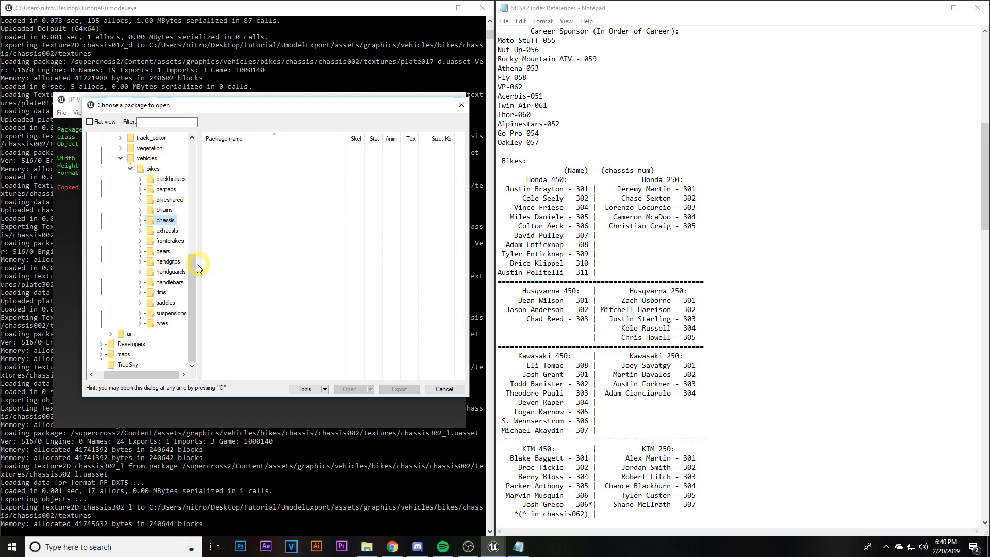
scroll(194, 264, "up", 1)
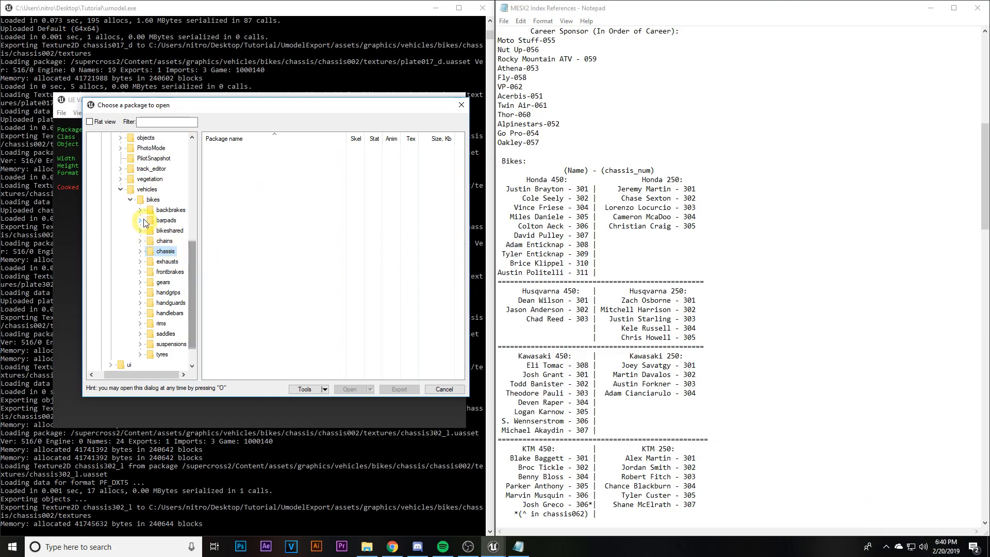
scroll(150, 253, "down", 1)
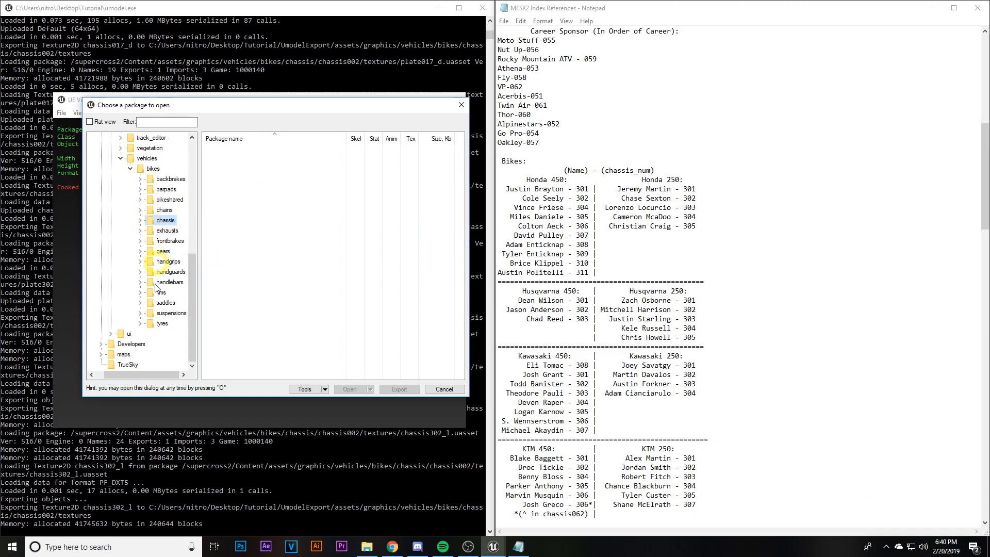
left_click(132, 170)
left_click(131, 315)
scroll(166, 261, "up", 2)
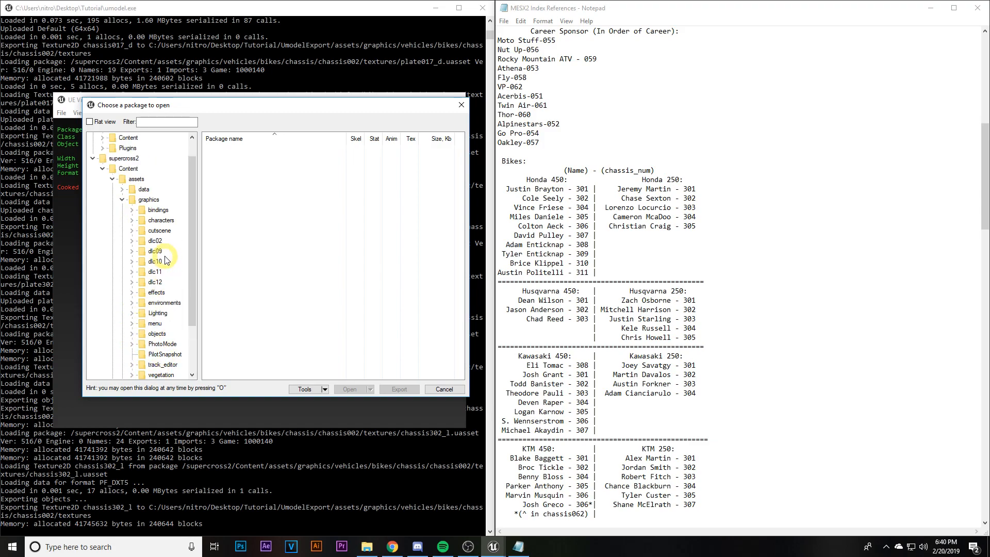
- Expand the characters, riders and suits folders under graphics to list the individual suit folders
left_click(132, 222)
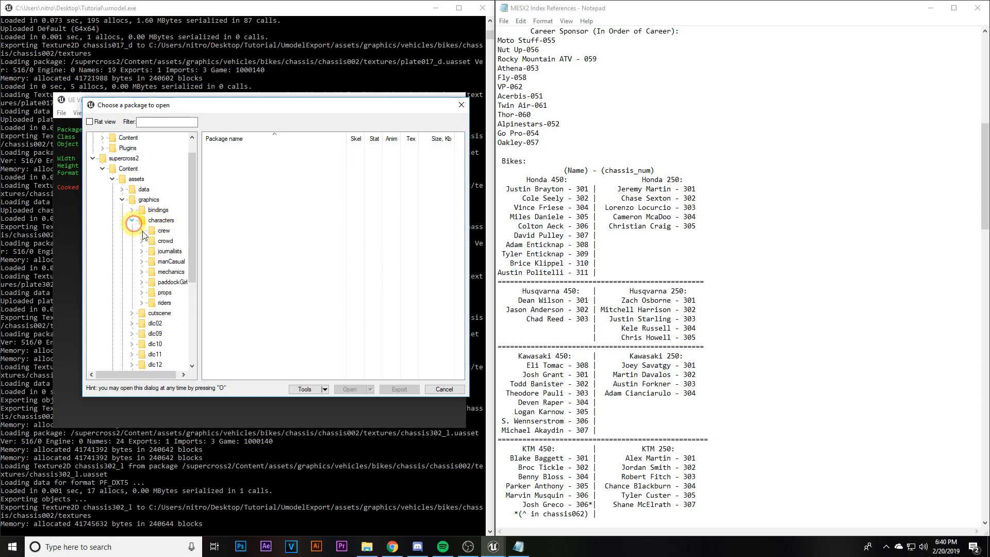
left_click(143, 303)
left_click_drag(153, 375, 172, 376)
scroll(181, 285, "down", 2)
double_click(153, 296)
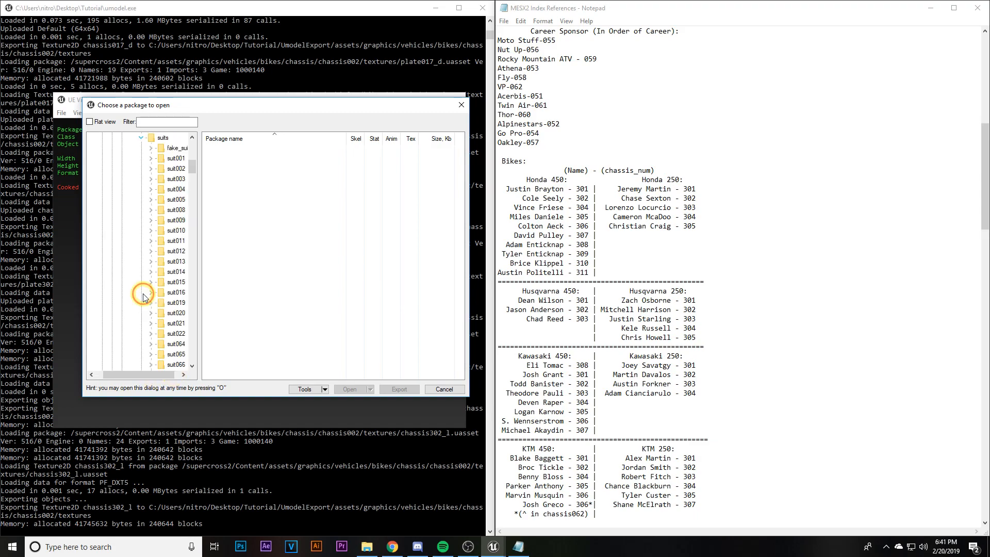
left_click_drag(154, 375, 167, 376)
- Consult the Stock Default Skins ranges in the index references and open the textures folder of suit263
scroll(593, 257, "down", 17)
scroll(590, 321, "down", 4)
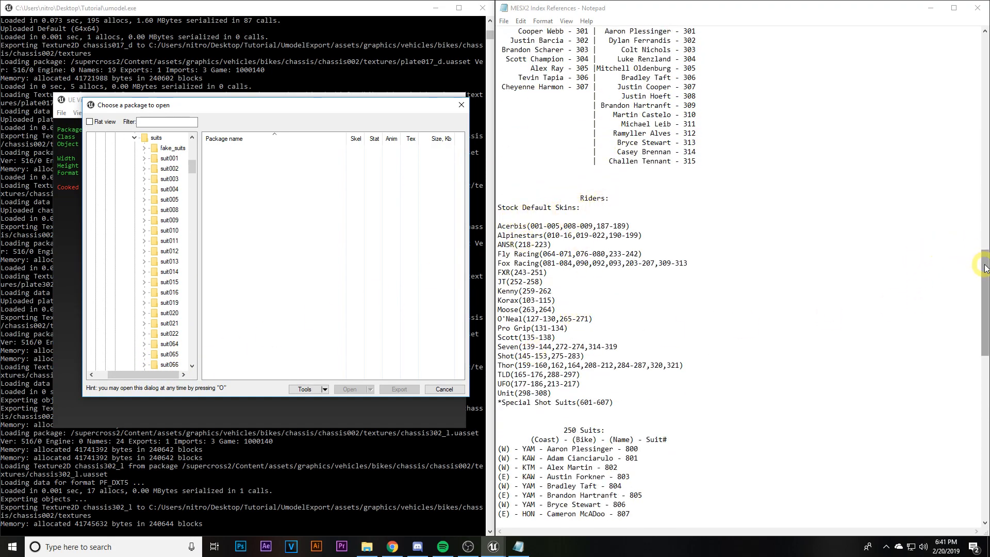
left_click_drag(985, 265, 984, 281)
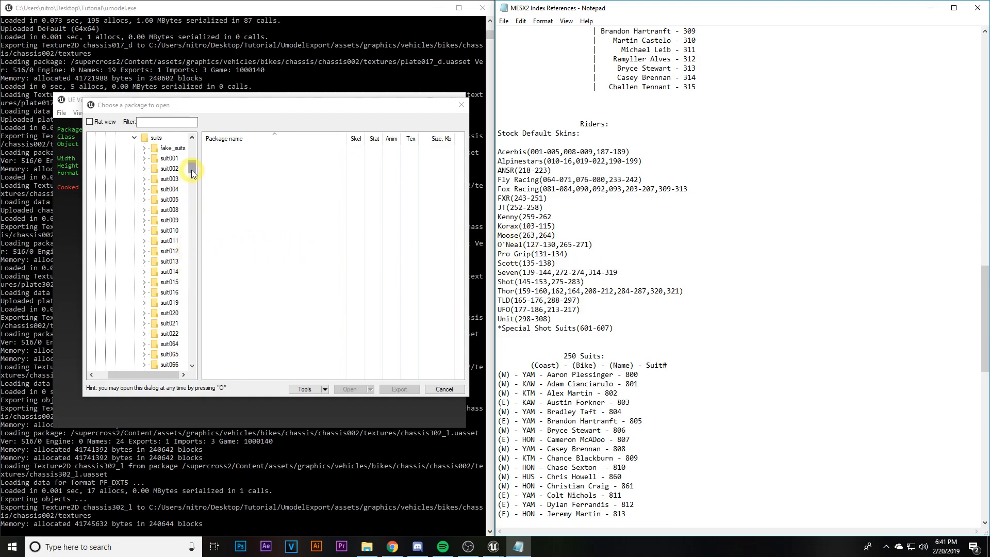
left_click_drag(190, 169, 191, 186)
left_click_drag(198, 249, 198, 262)
left_click(174, 335)
left_click(144, 334)
left_click(178, 365)
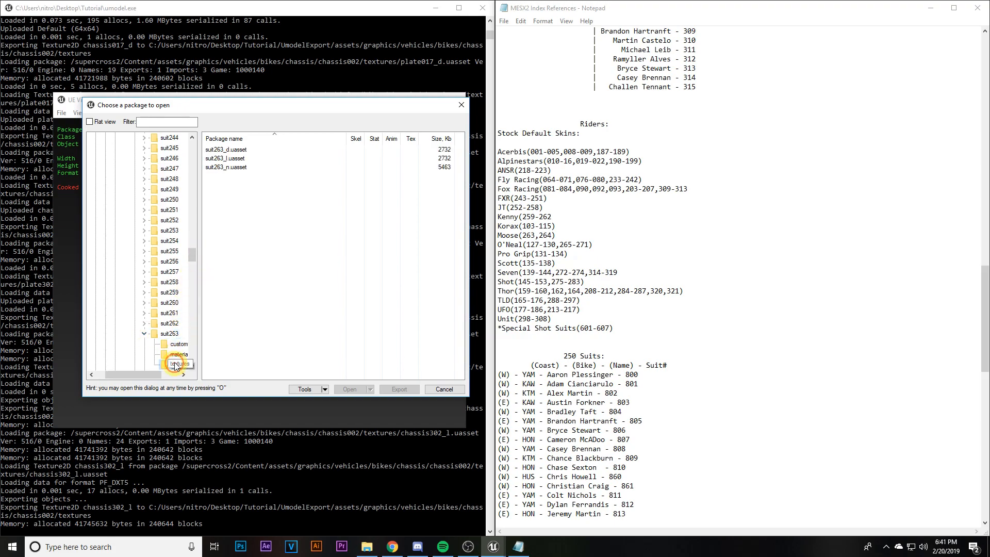
- Open the suit263_d.uasset package and export its rider suit texture
left_click(226, 149)
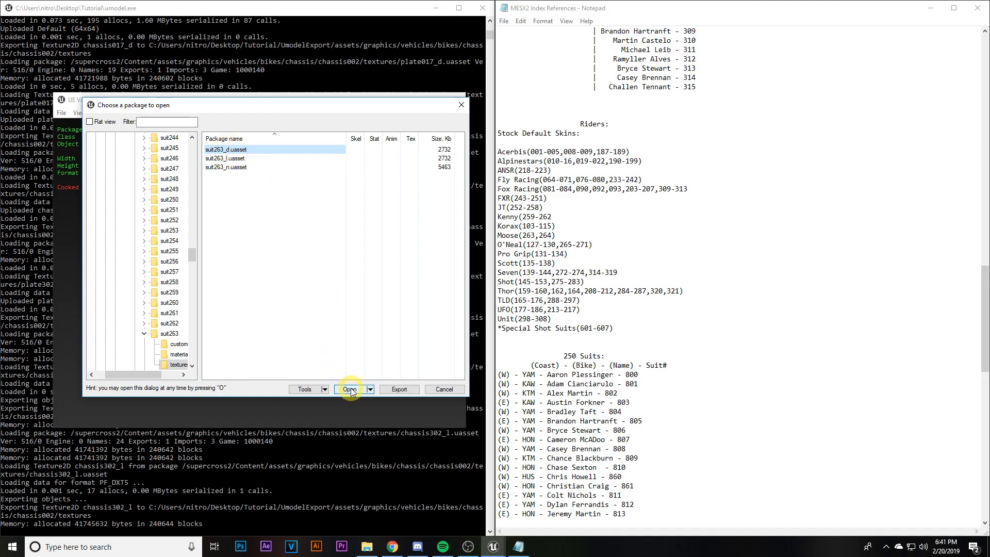
left_click(351, 389)
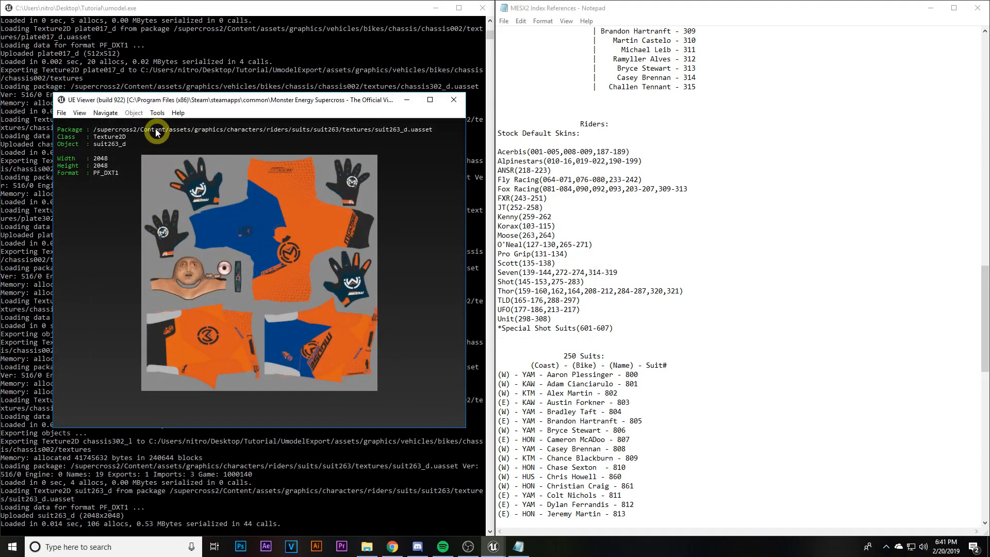
left_click(157, 113)
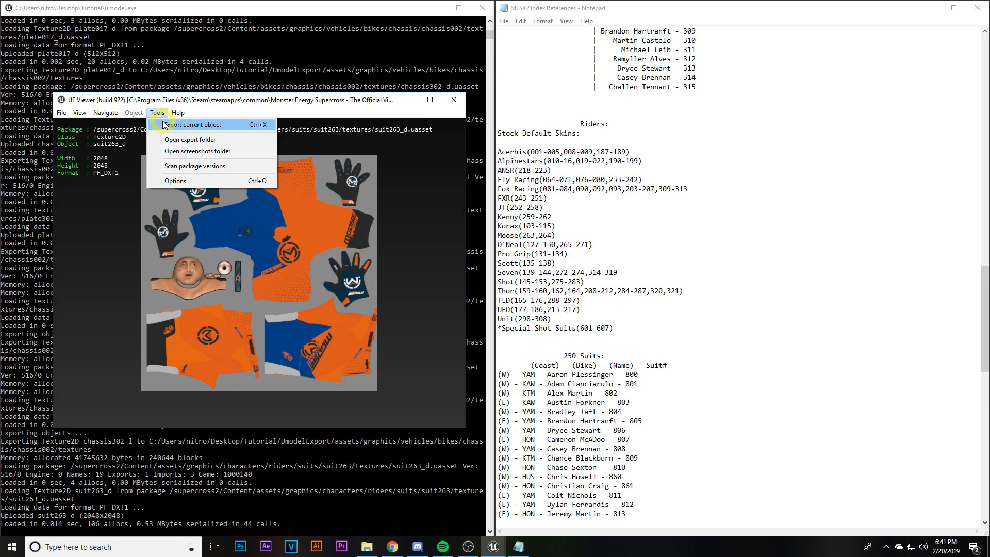
left_click(167, 125)
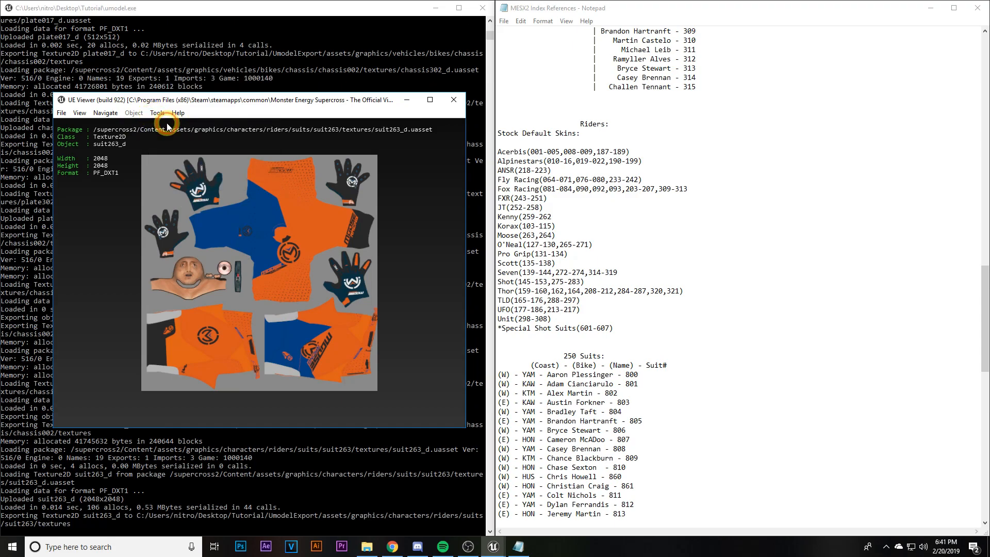
- Reopen the package chooser, collapse the suit263 folder, and look up suit number 810 in the 250 Suits section of the index references
left_click(62, 113)
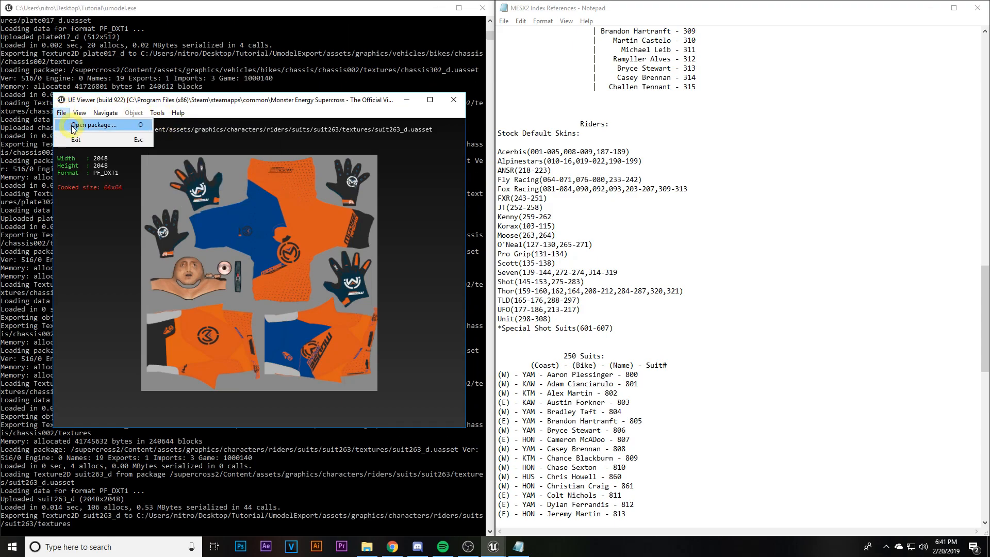
left_click(73, 125)
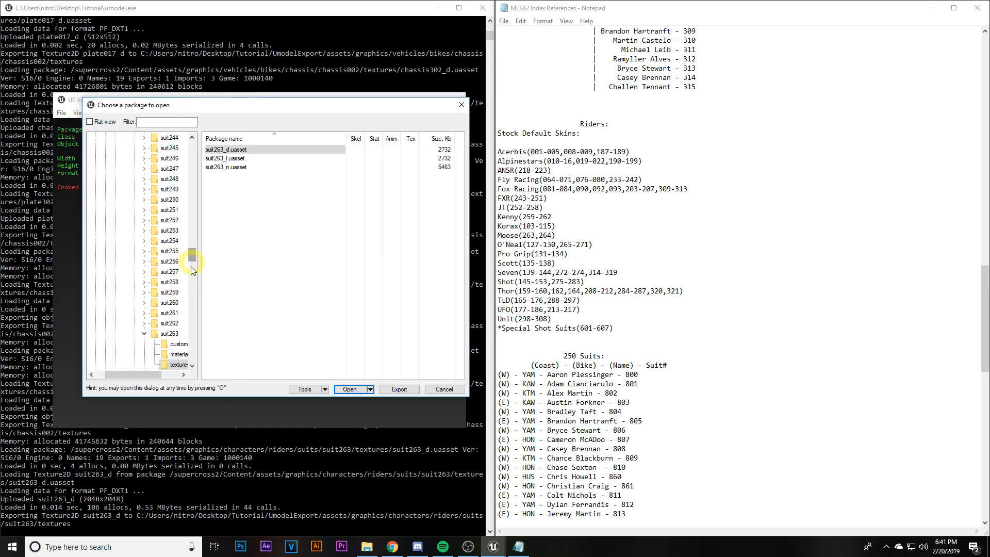
left_click(145, 335)
scroll(671, 258, "up", 3)
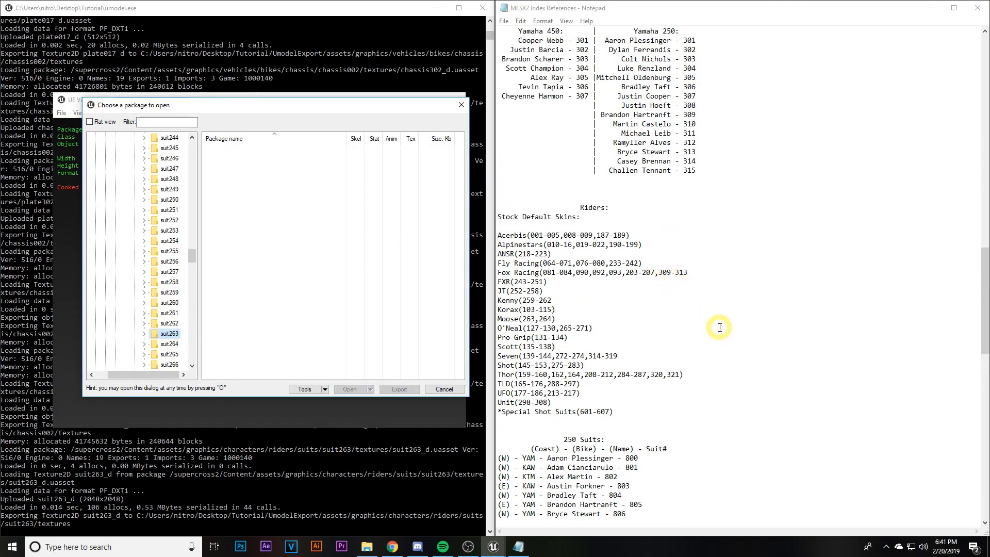
scroll(694, 381, "down", 6)
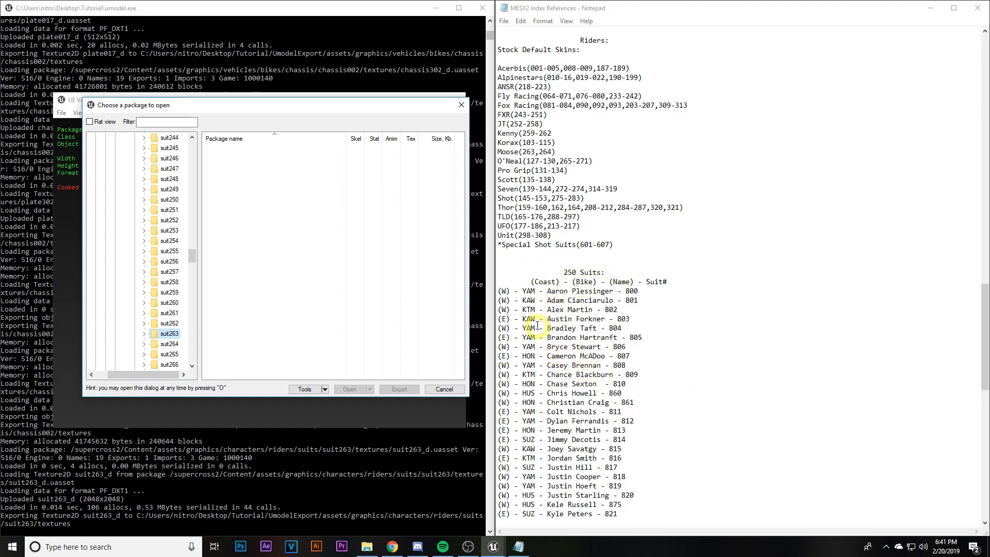
scroll(551, 323, "down", 2)
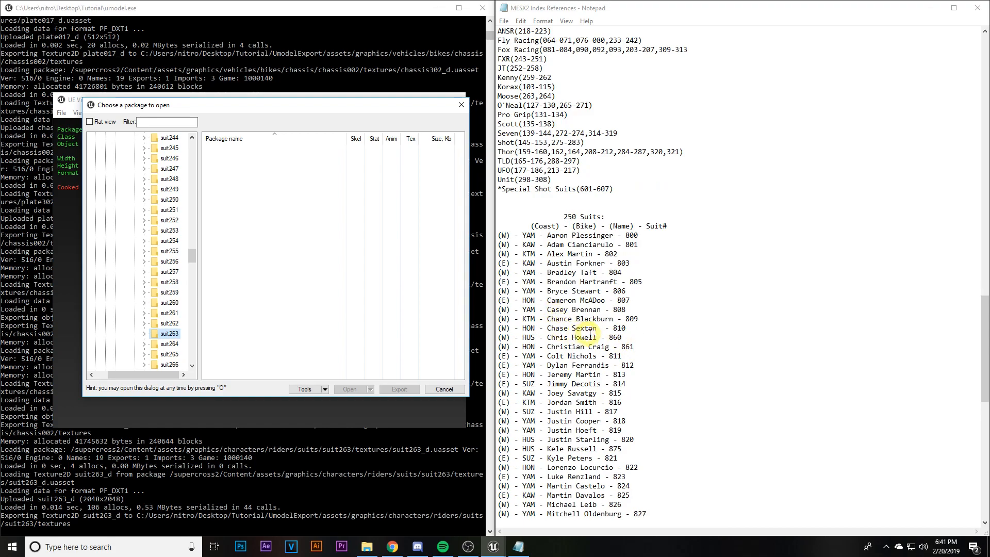
double_click(617, 328)
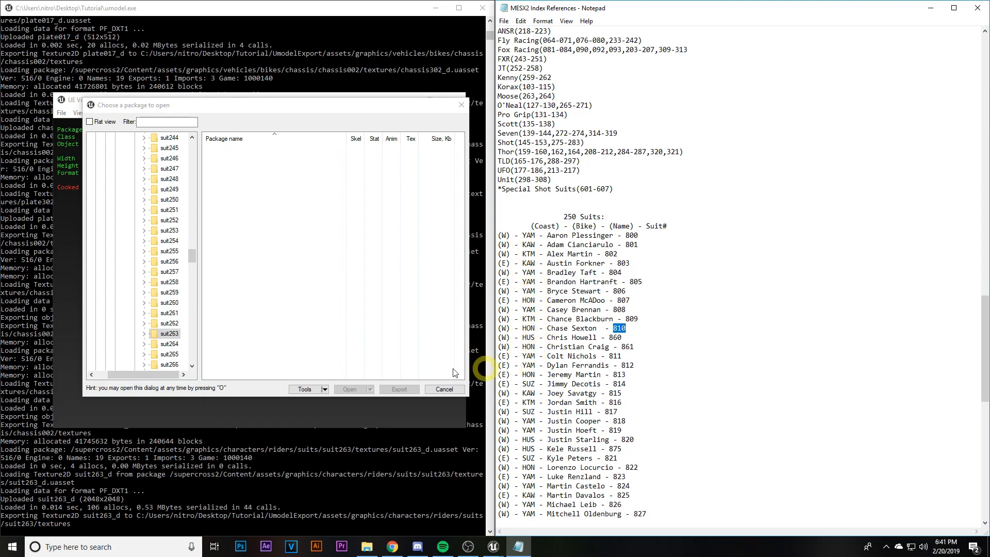
- Expand the suit810 folder in the package tree and open its textures subfolder
left_click_drag(192, 256, 190, 308)
left_click(169, 241)
left_click(144, 242)
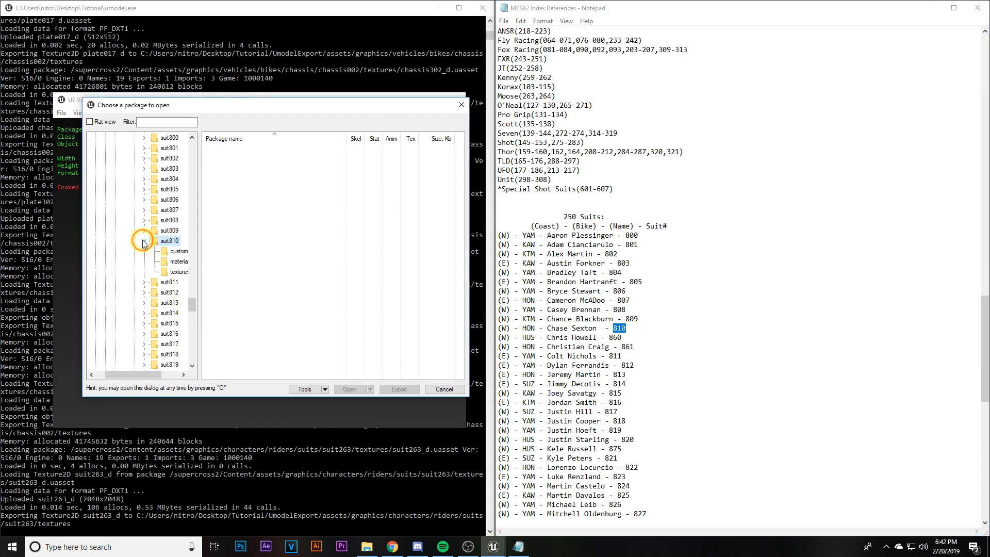
left_click(174, 272)
- Open the suit810_d.uasset package and export its rider suit texture
left_click(227, 150)
left_click(375, 418)
left_click(359, 391)
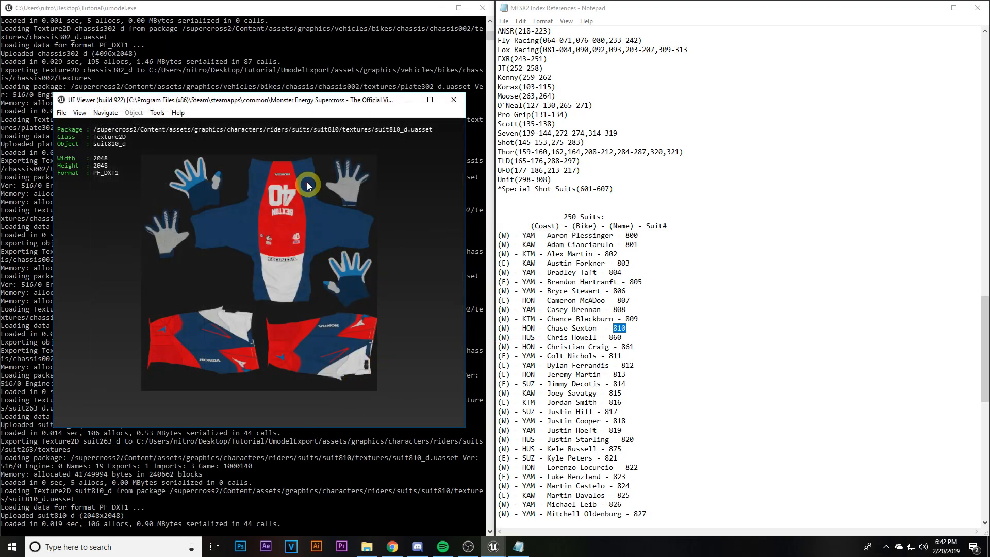
left_click(157, 113)
left_click(171, 124)
- Export the suit810_n.uasset and suit810_l.uasset packages from suit810's textures folder
left_click(59, 113)
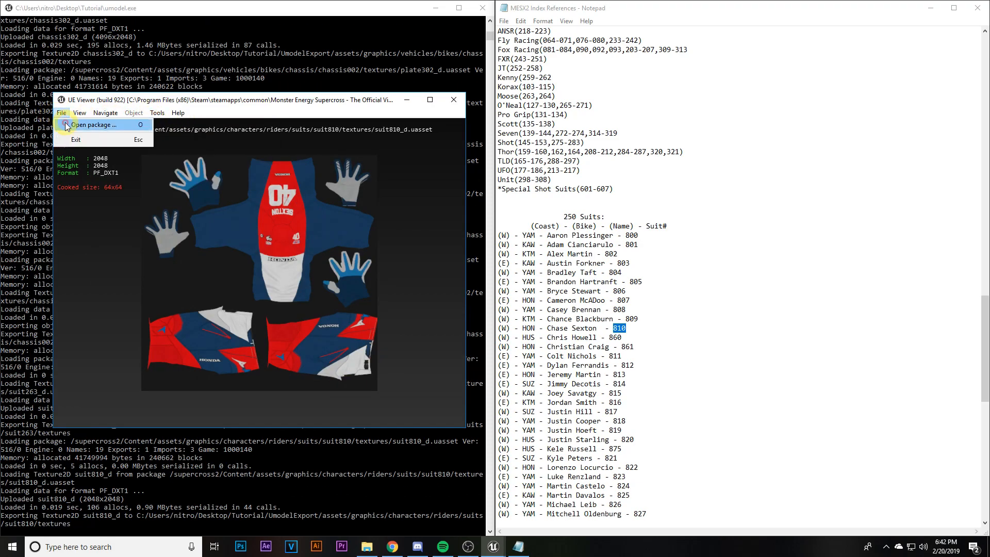
left_click(78, 124)
mouse_move(232, 185)
left_mouse_down()
mouse_move(236, 161)
mouse_move(234, 174)
left_mouse_up()
left_click(234, 168)
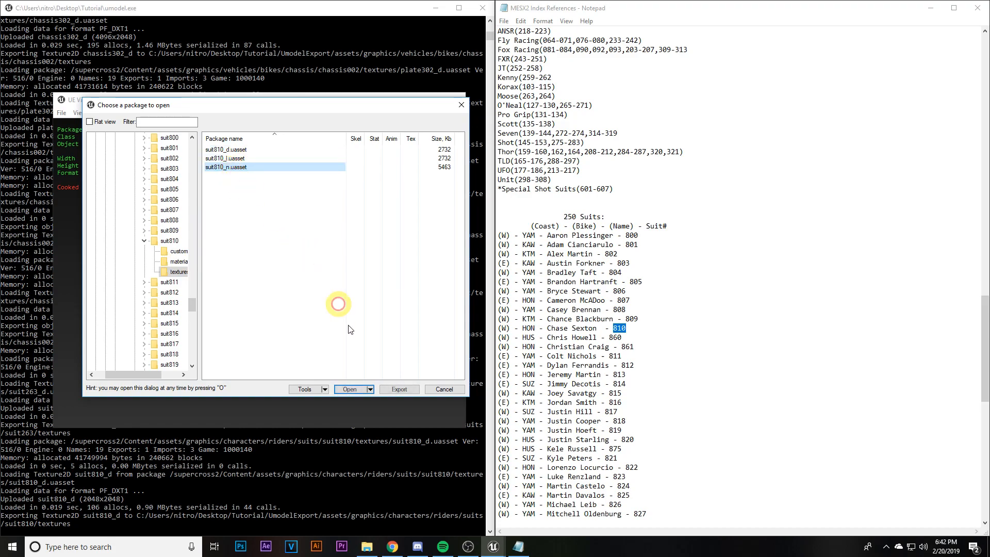
left_click(352, 390)
key("o")
left_click(258, 158)
left_click(399, 389)
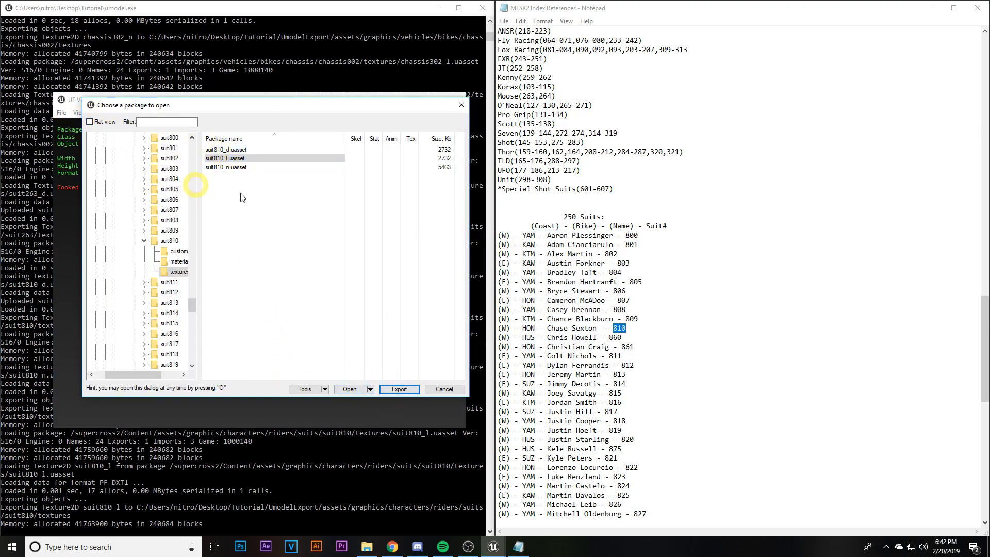
- Collapse the suit810, suits and riders folders in the package tree
left_click_drag(195, 303, 193, 298)
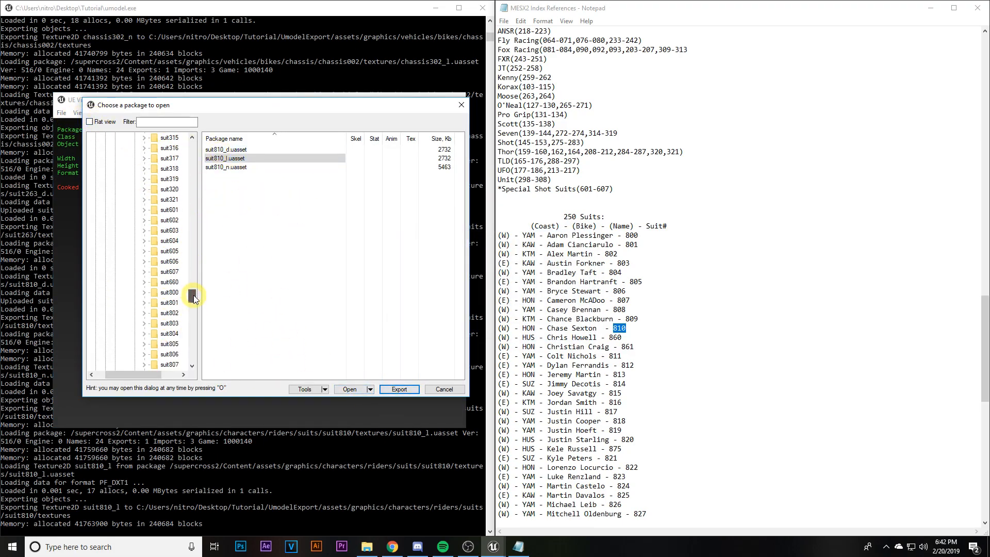
scroll(154, 348, "down", 1)
left_click(145, 364)
scroll(178, 292, "up", 11)
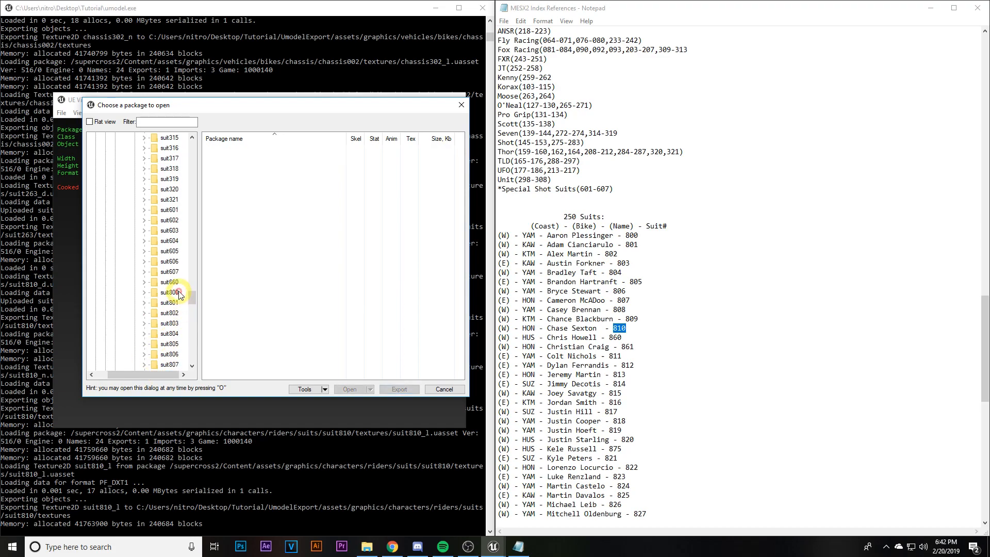
scroll(178, 292, "up", 19)
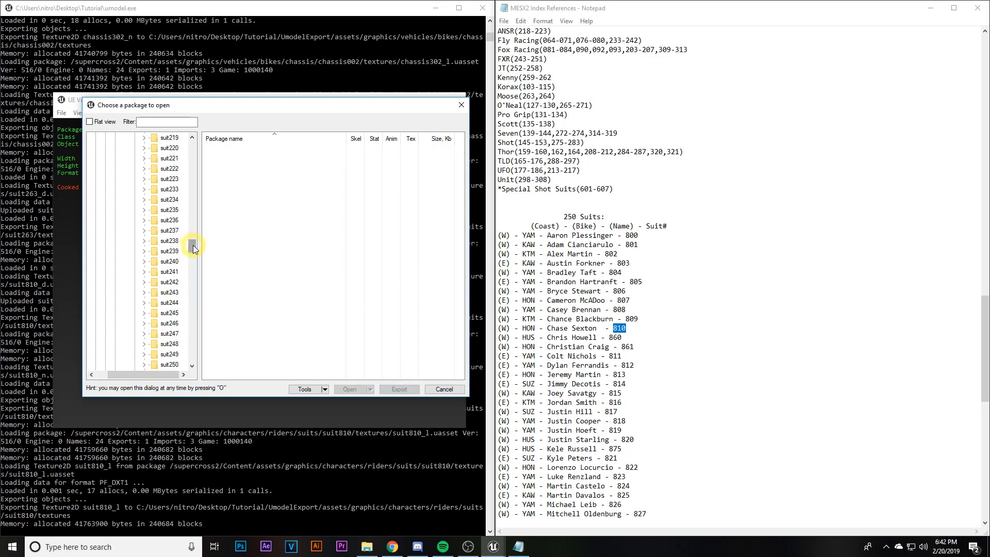
left_click_drag(199, 183, 195, 158)
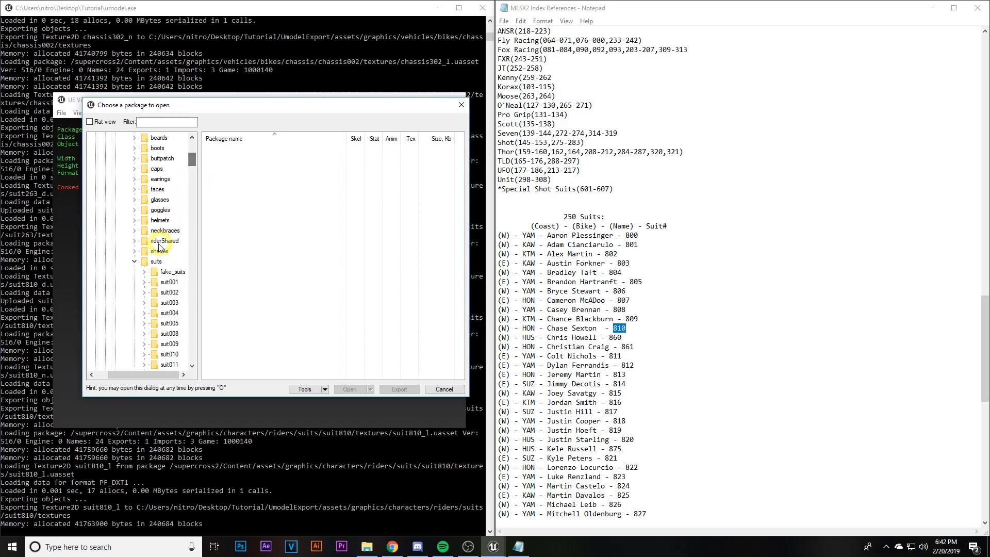
left_click(141, 262)
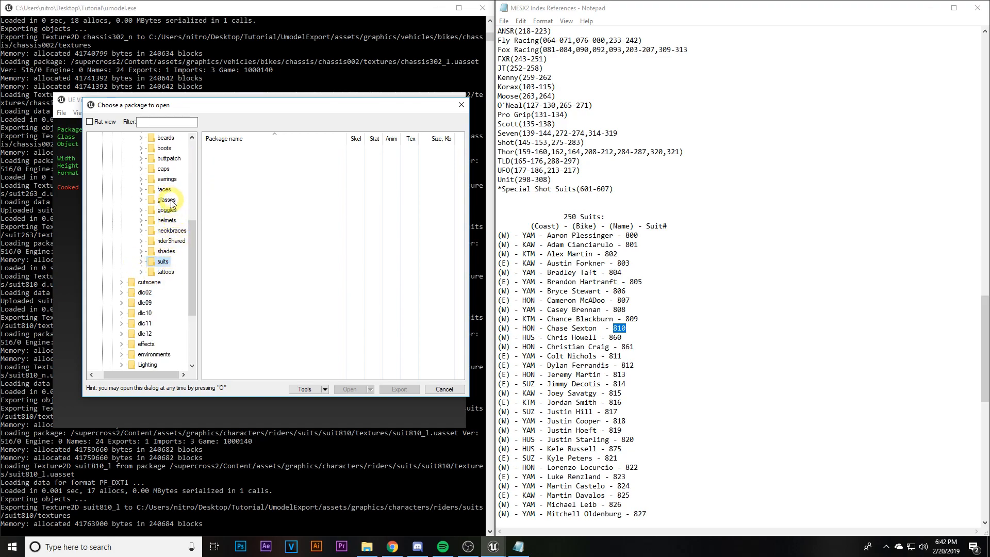
scroll(190, 246, "up", 1)
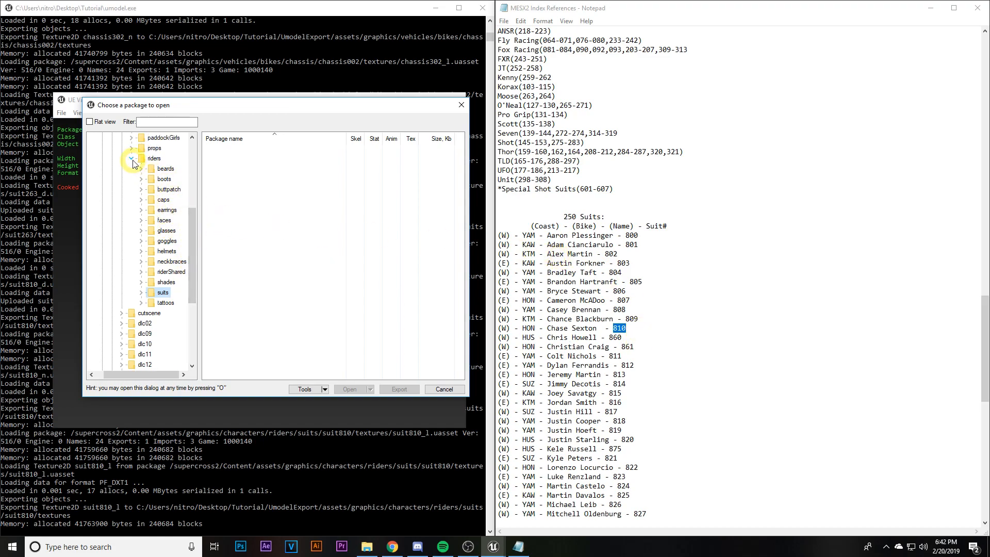
scroll(191, 279, "down", 4)
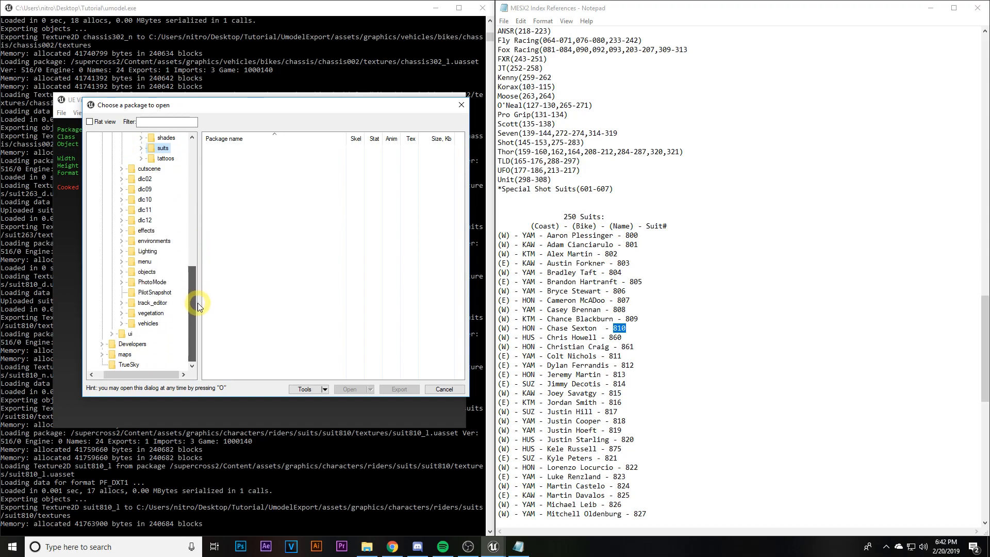
scroll(197, 302, "up", 7)
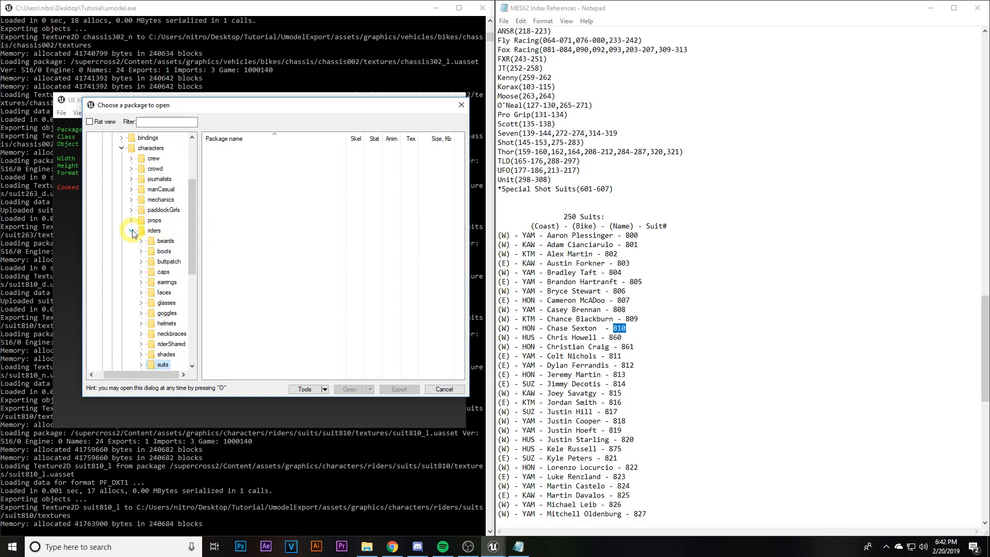
left_click(133, 233)
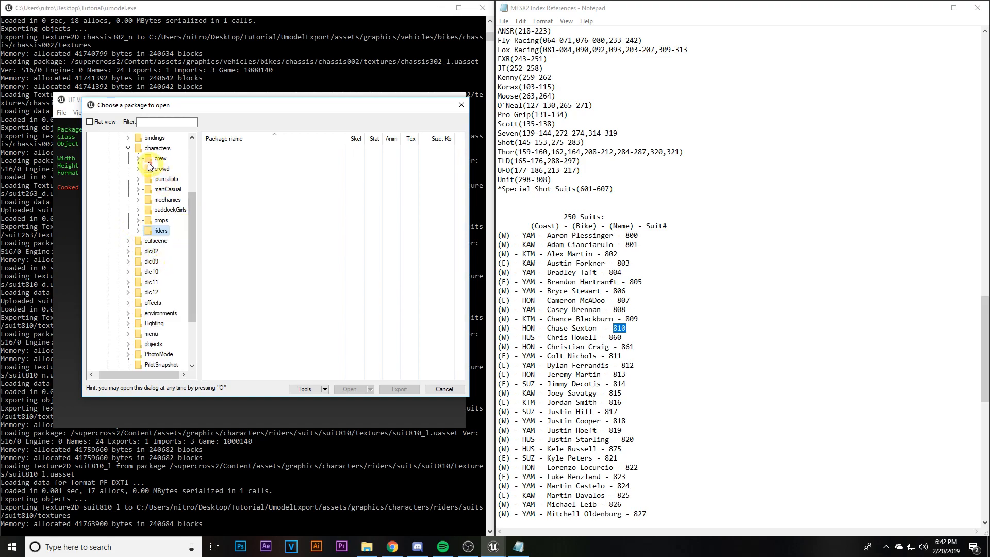
- Close the package chooser and the UE Viewer, and minimize the index references
left_click(461, 105)
left_click(454, 100)
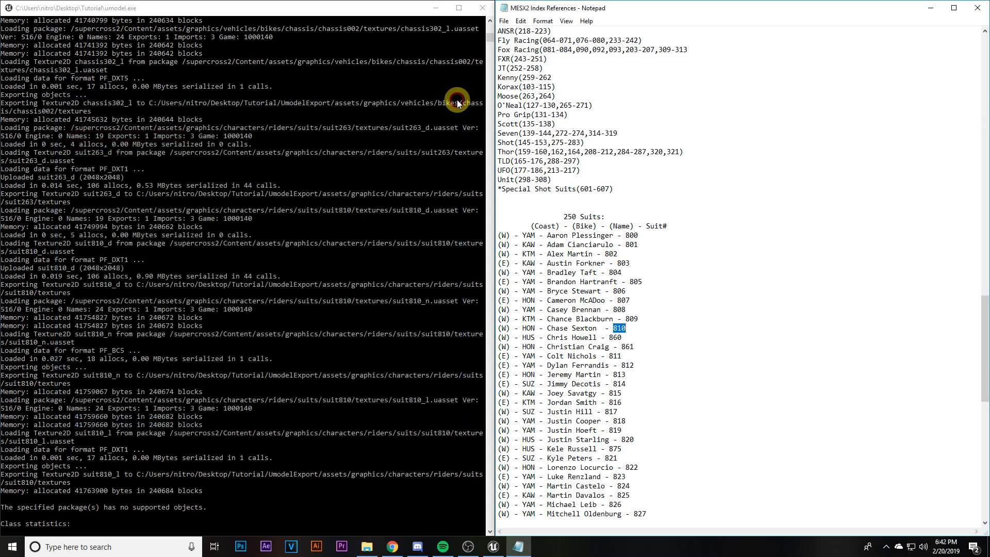
left_click(930, 9)
- Switch to the Tutorial folder in File Explorer and open UmodelExport > assets > graphics > vehicles > bikes > chassis > chassis002 > textures
mouse_move(367, 548)
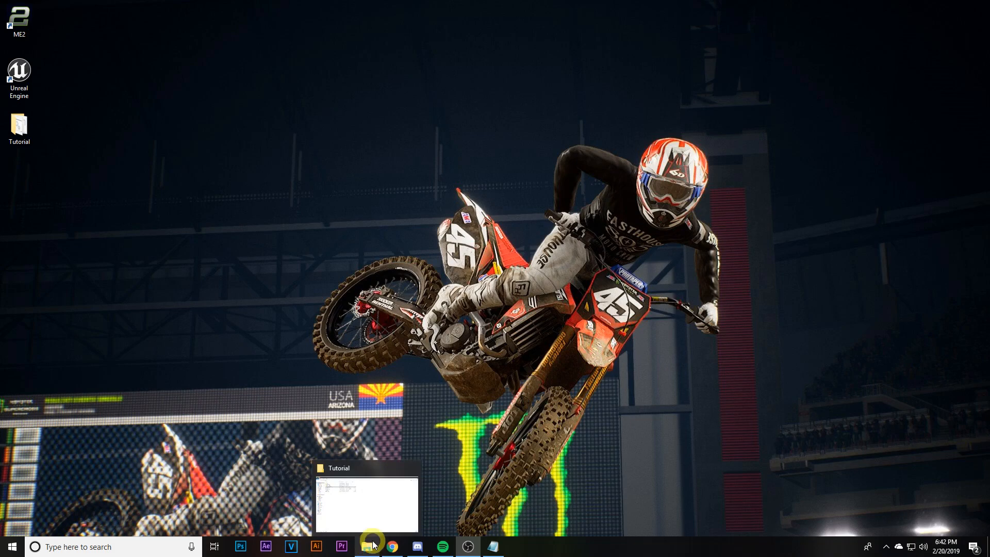
left_click(367, 516)
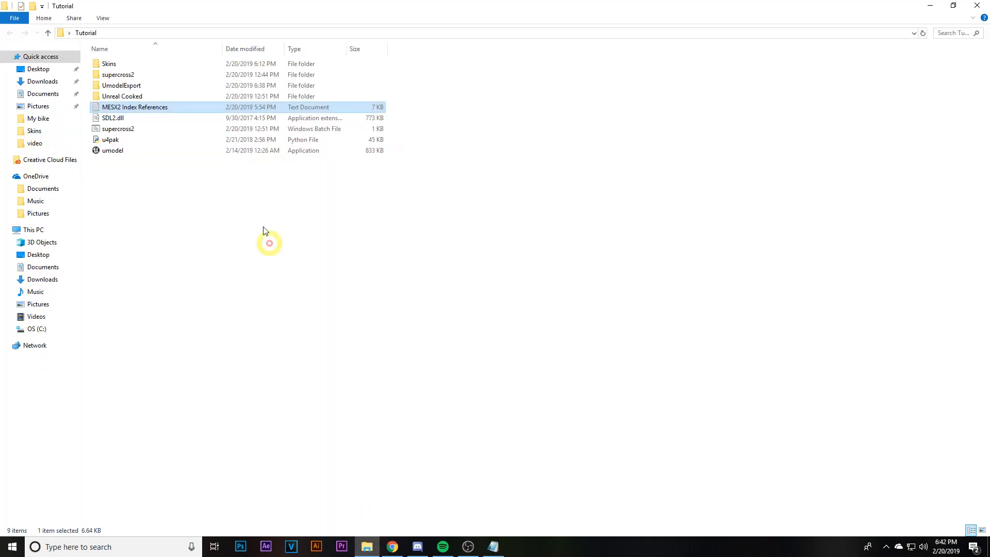
double_click(137, 89)
double_click(119, 69)
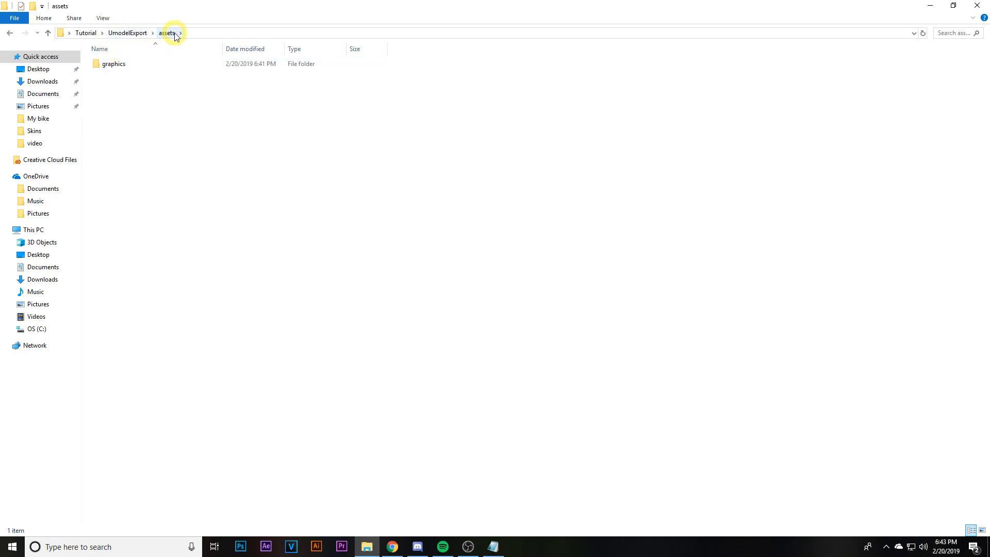
double_click(134, 64)
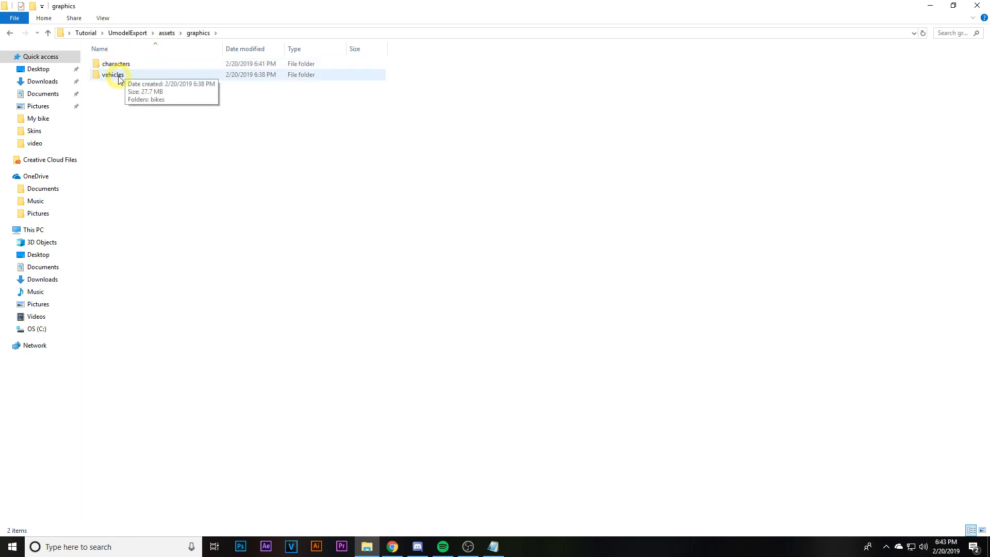
double_click(120, 74)
double_click(132, 64)
double_click(129, 63)
double_click(132, 65)
double_click(138, 65)
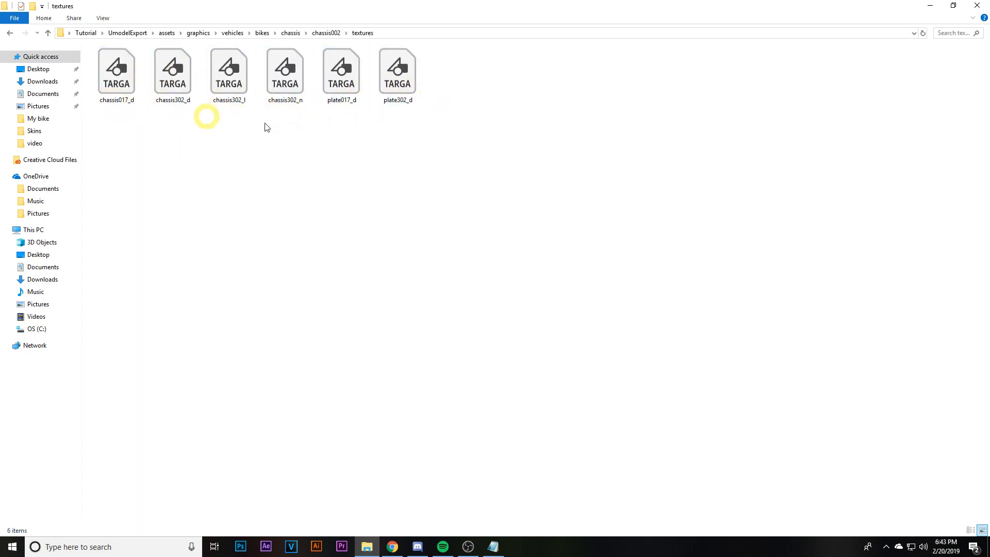
- Open the exported chassis302_d Targa texture in Adobe Photoshop CC 2018
left_click(284, 96)
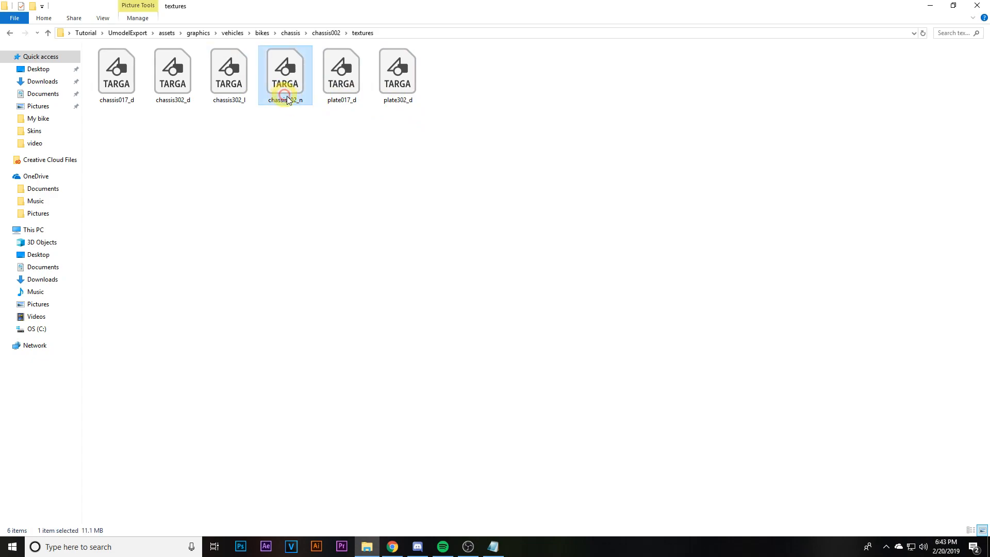
left_click(198, 91)
right_click(190, 83)
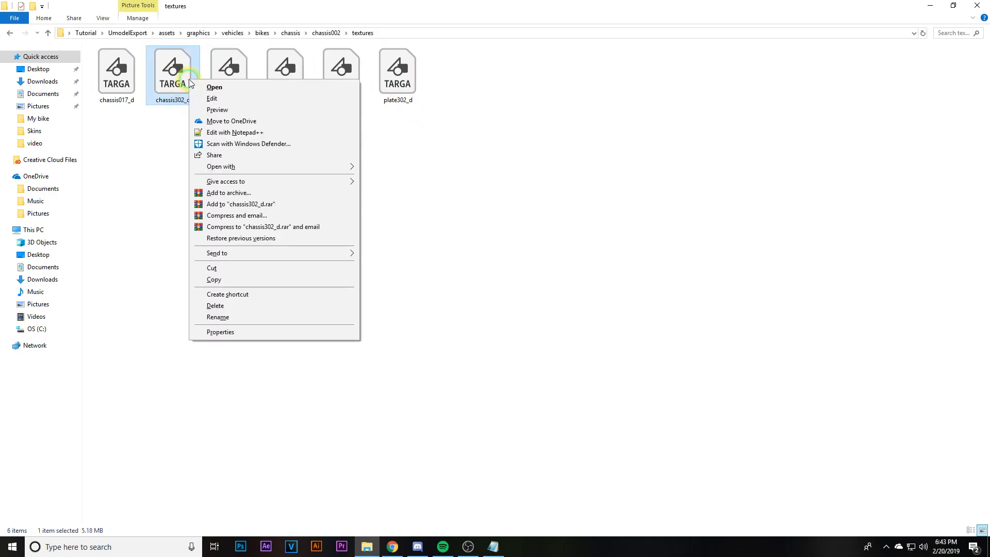
mouse_move(254, 166)
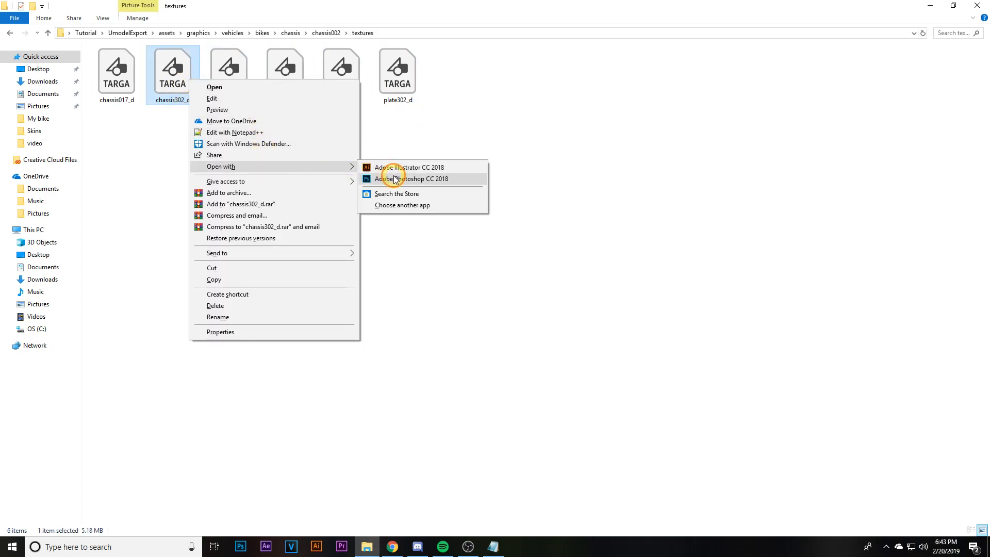
left_click(393, 178)
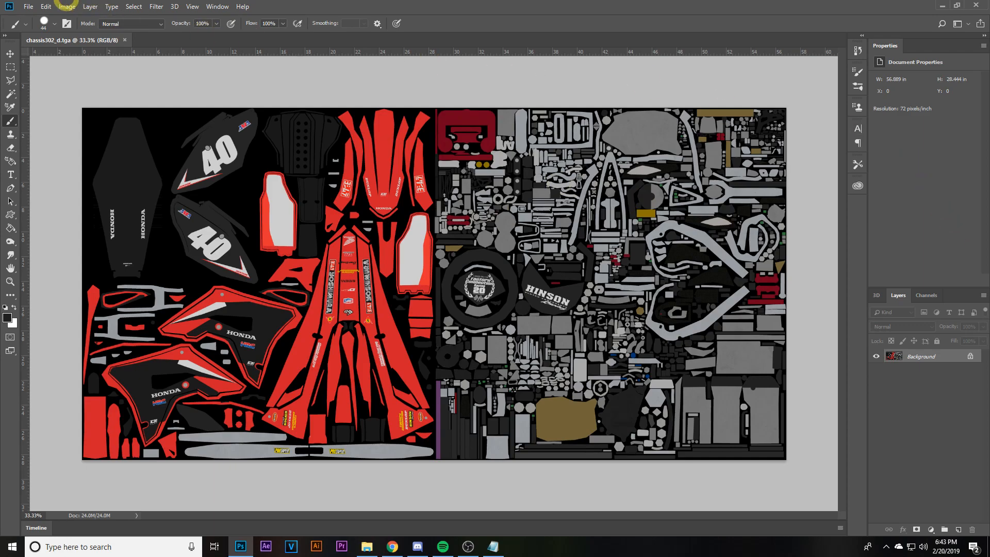
- Start placing an embedded image into the chassis302_d document and browse to the Tutorial folder on the Desktop
left_click(29, 7)
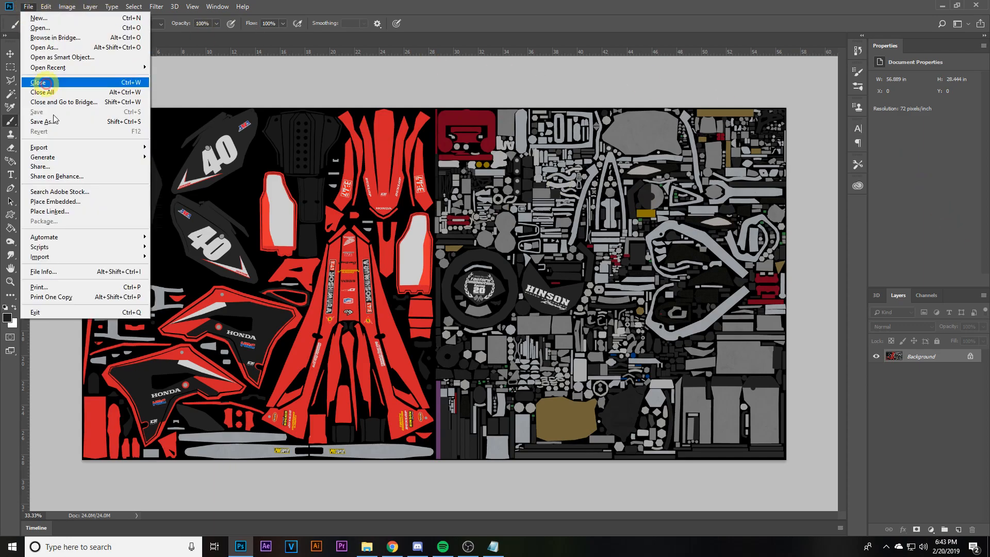
left_click(51, 207)
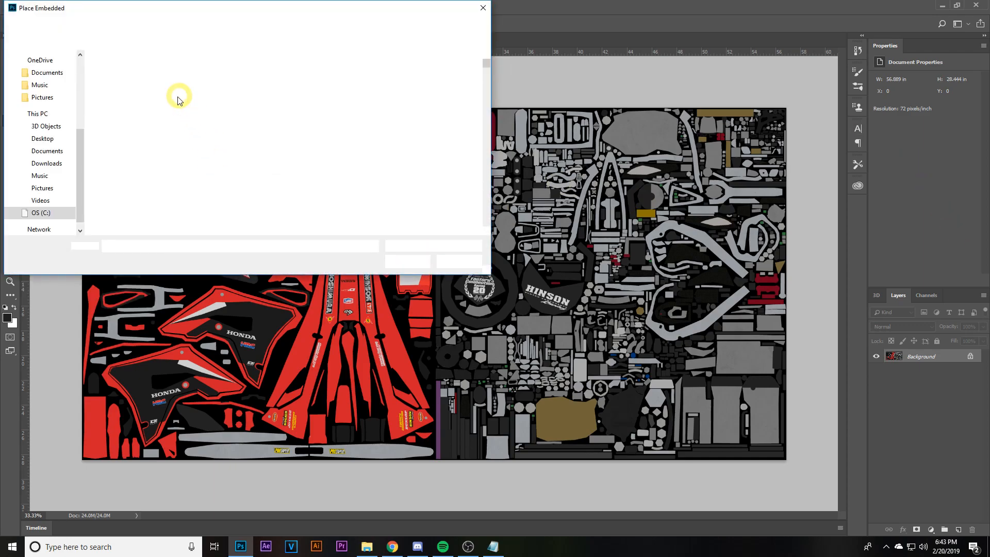
left_click(42, 138)
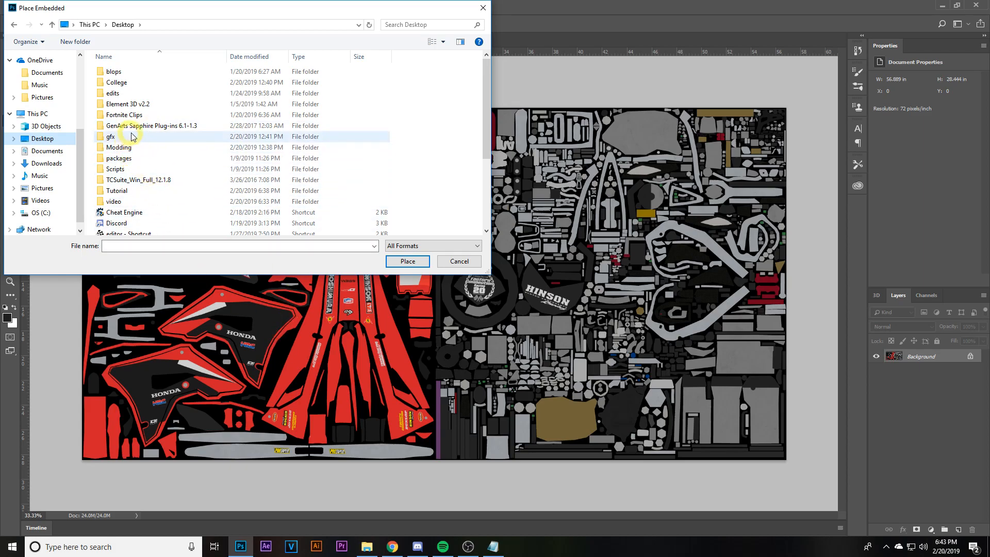
left_click(153, 191)
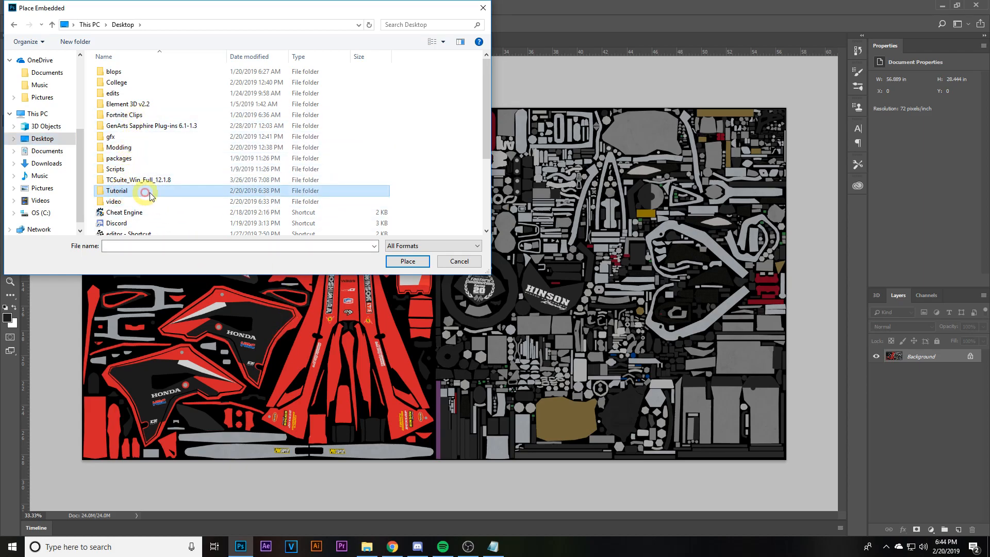
double_click(153, 192)
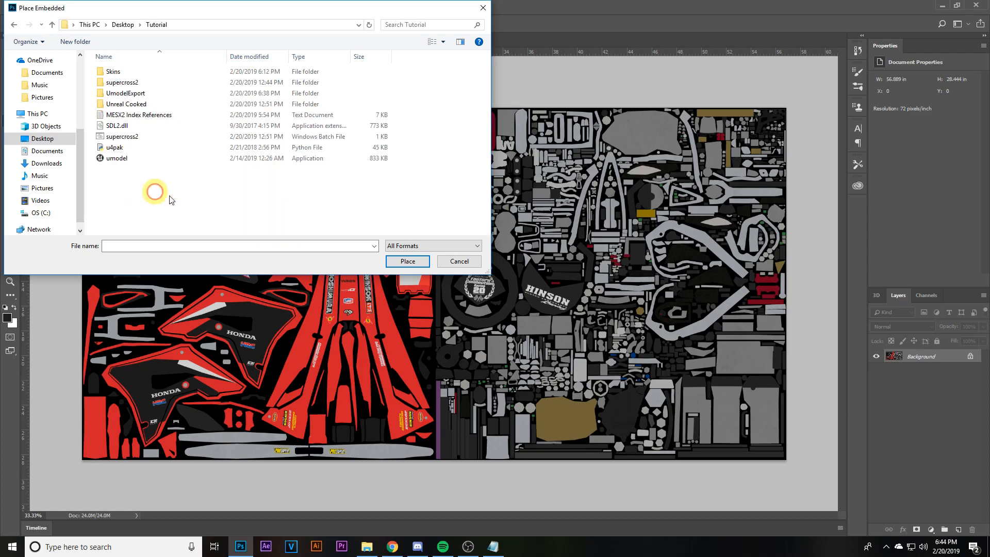
double_click(133, 89)
left_click(156, 24)
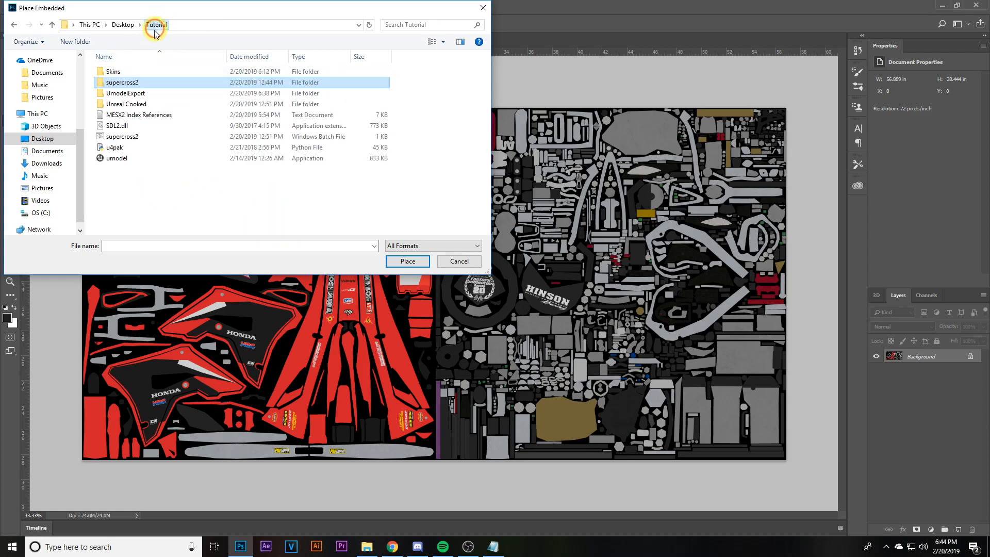
- Browse to UmodelExport > assets > graphics > vehicles > bikes > chassis > chassis002 > textures for the image to place
double_click(129, 94)
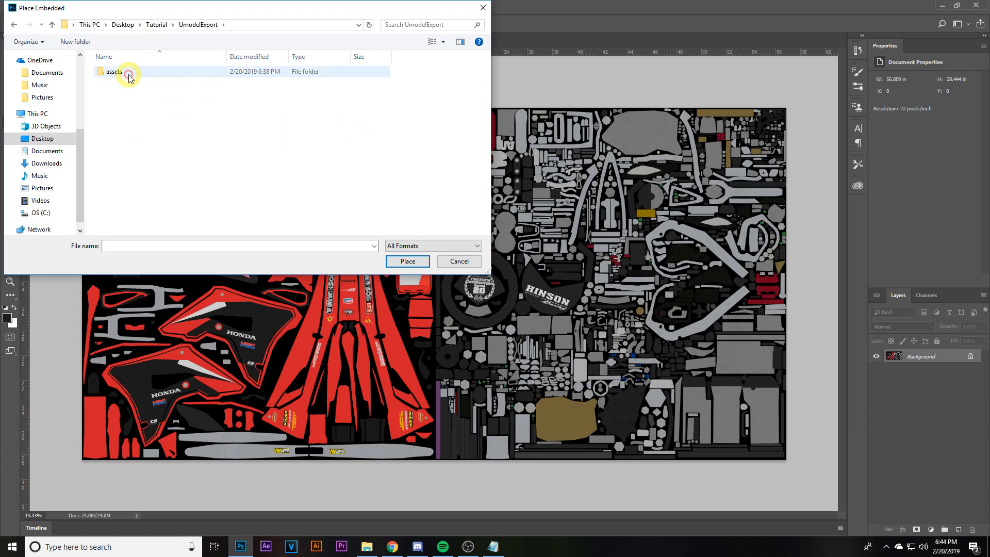
double_click(129, 74)
double_click(132, 82)
double_click(131, 73)
double_click(129, 71)
double_click(130, 72)
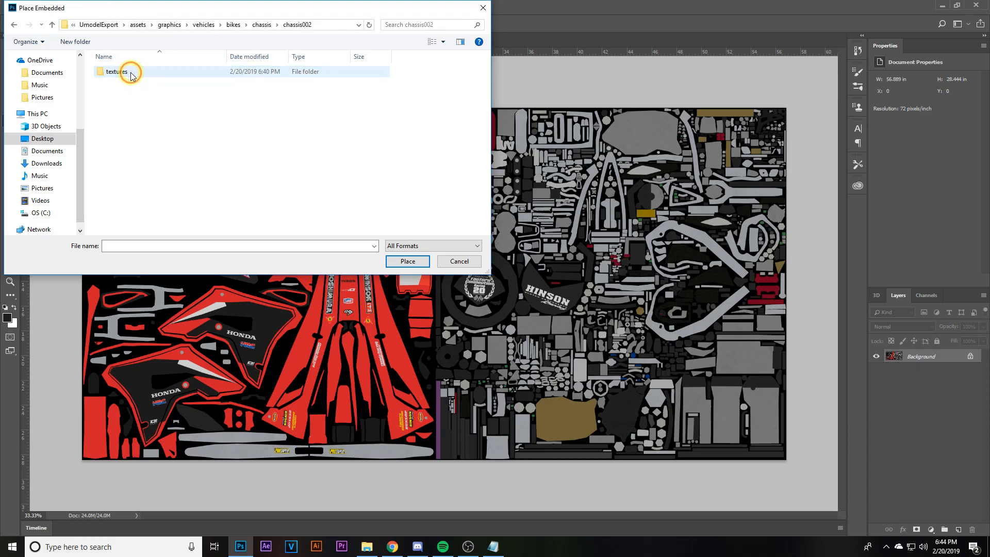
double_click(131, 73)
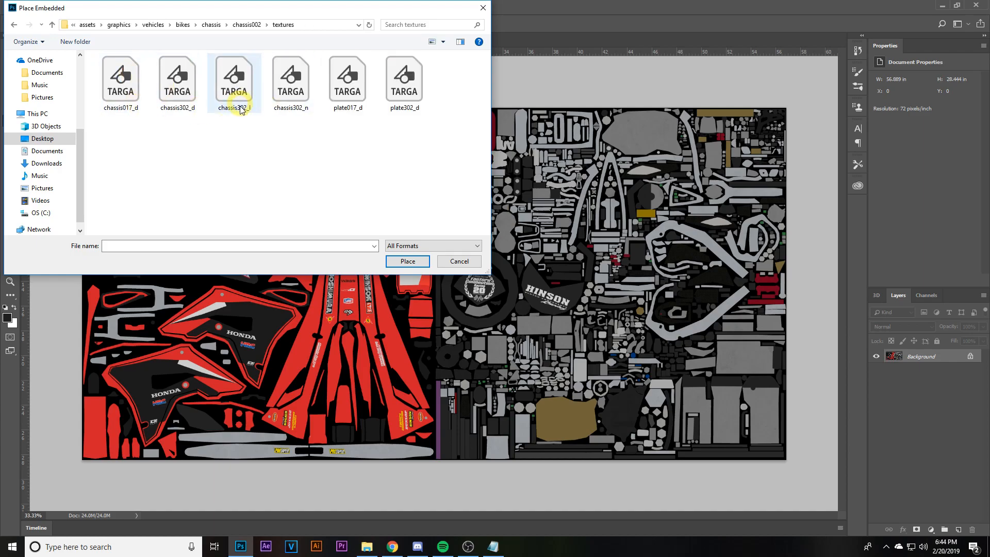
- Place the chassis302_n Targa texture as an embedded layer above the Background at its full size
left_click(293, 105)
left_click(239, 104)
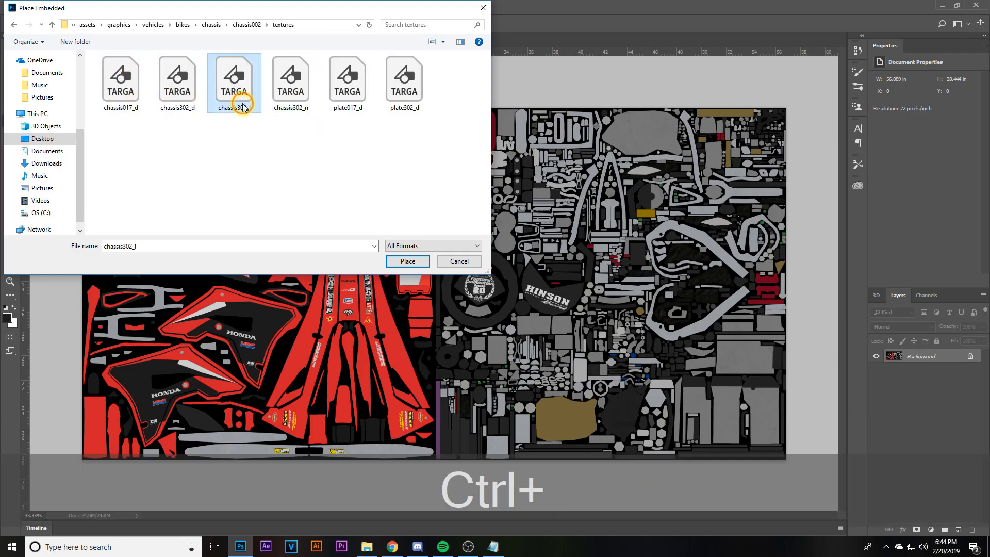
left_click(297, 106)
left_click(407, 260)
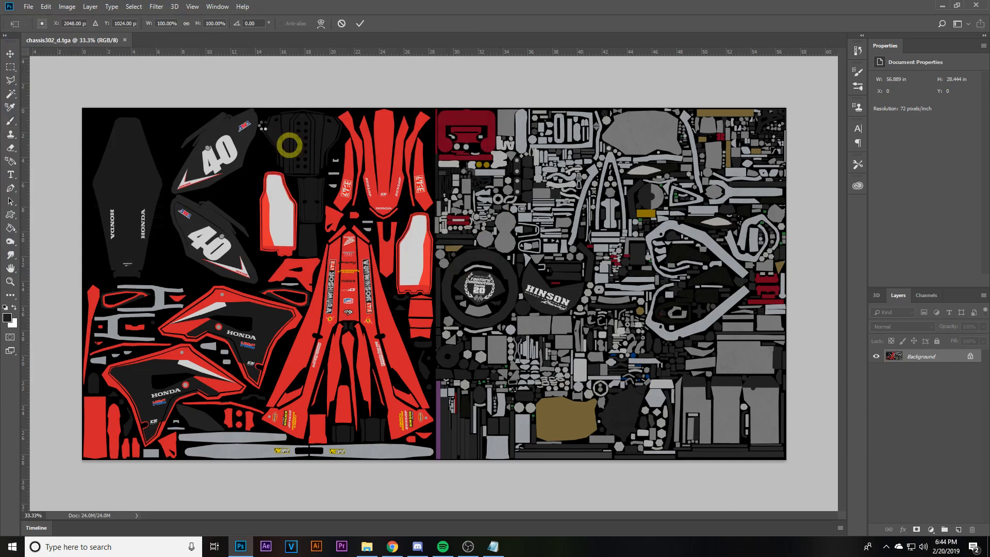
key("Return")
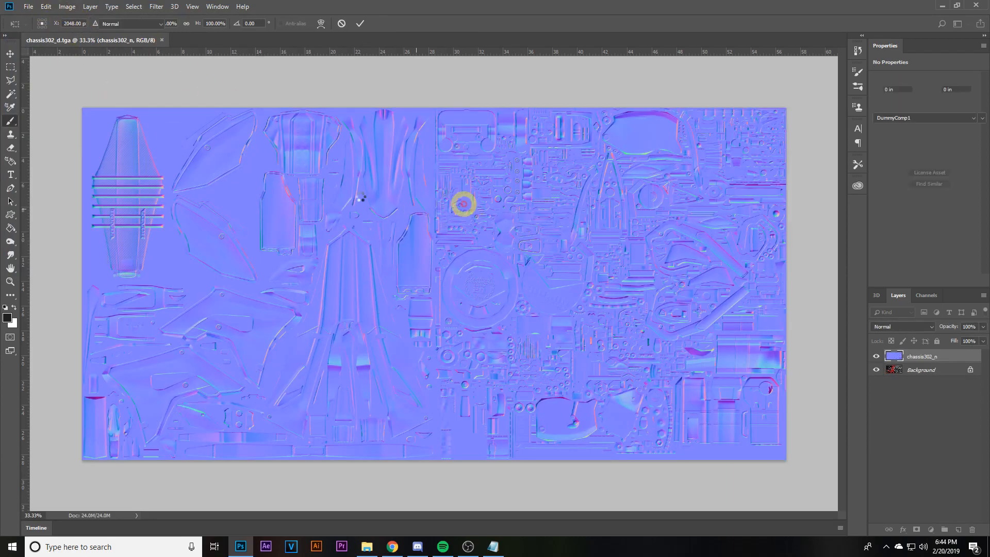
key("b")
- Inspect the chassis302_n normal map up close and hide its layer to expose the chassis texture underneath
scroll(106, 183, "up", 3)
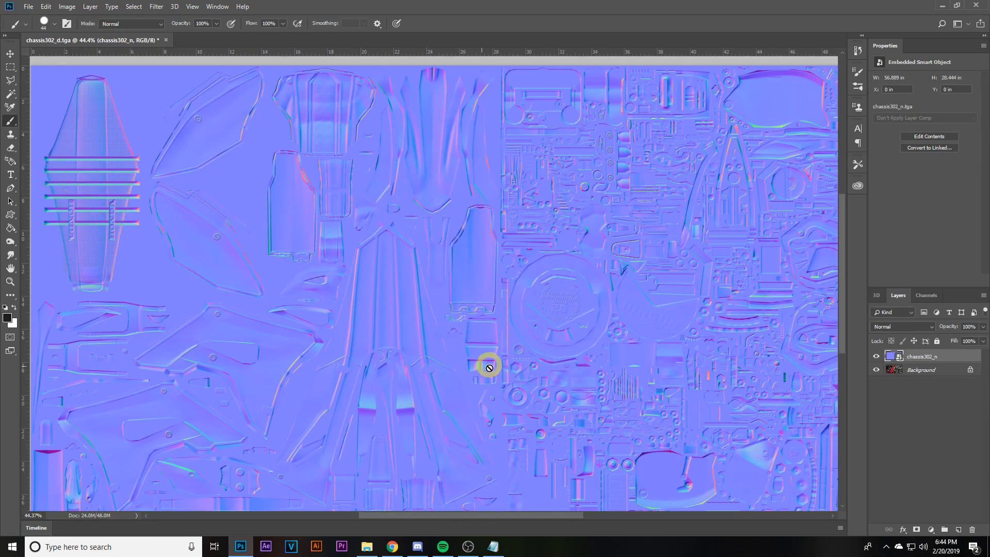
scroll(389, 390, "up", 5)
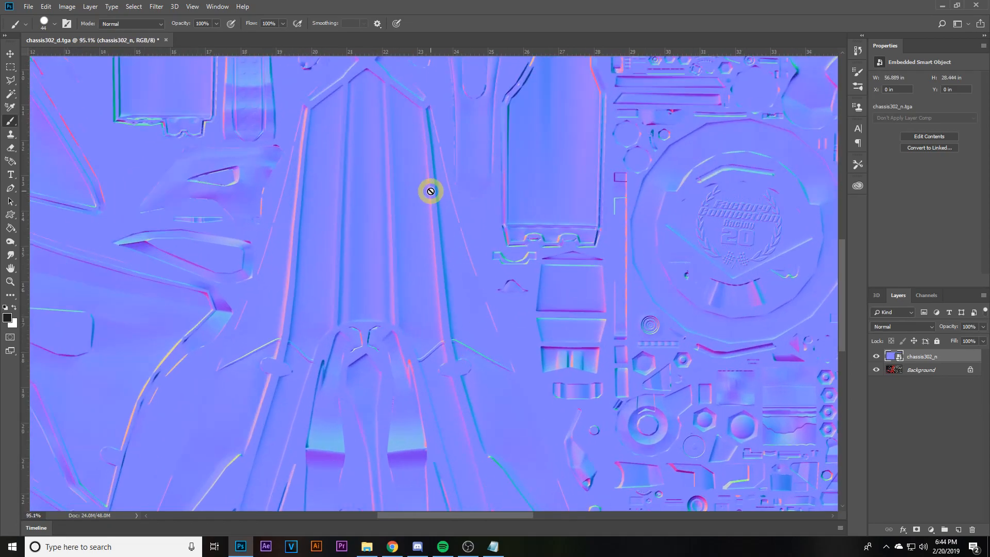
scroll(455, 215, "down", 4)
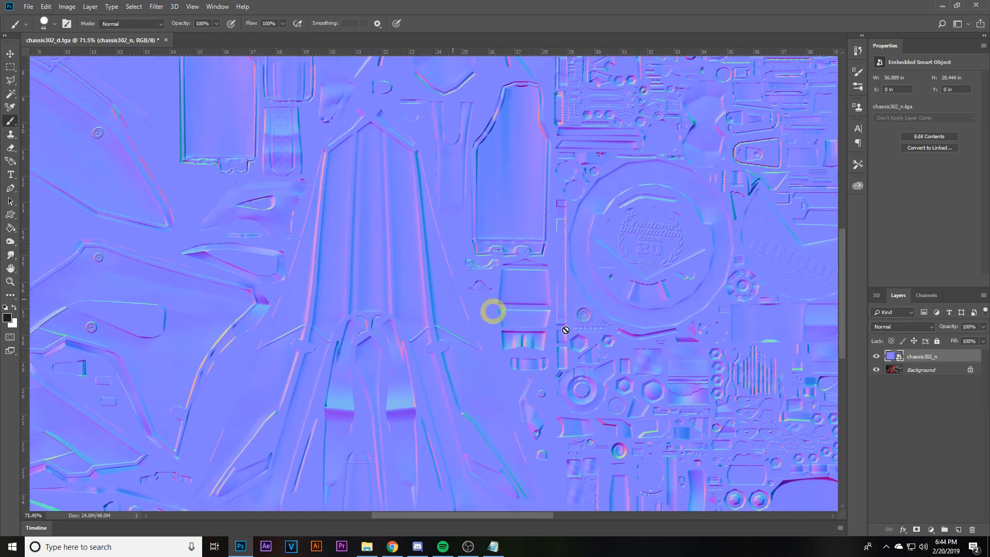
left_click(876, 357)
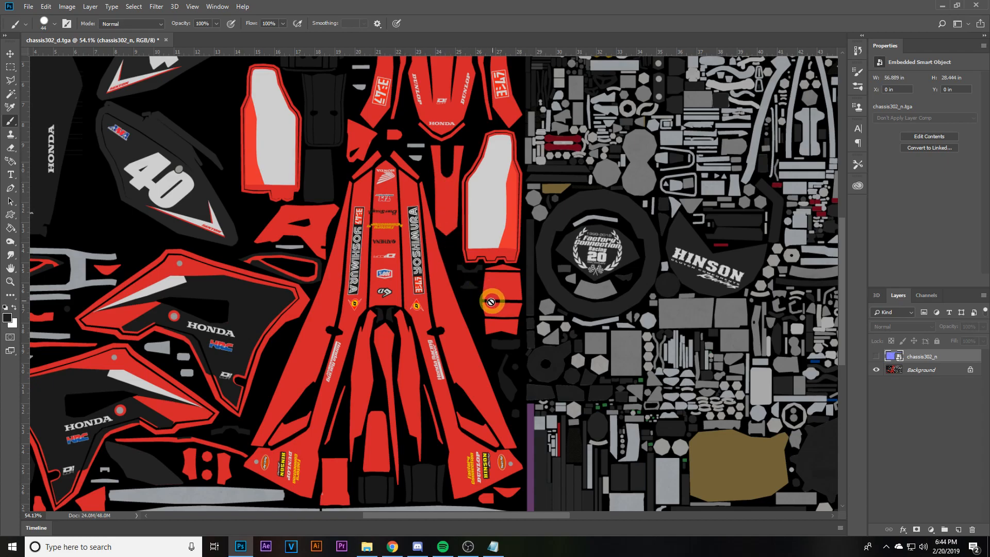
scroll(402, 330, "down", 2)
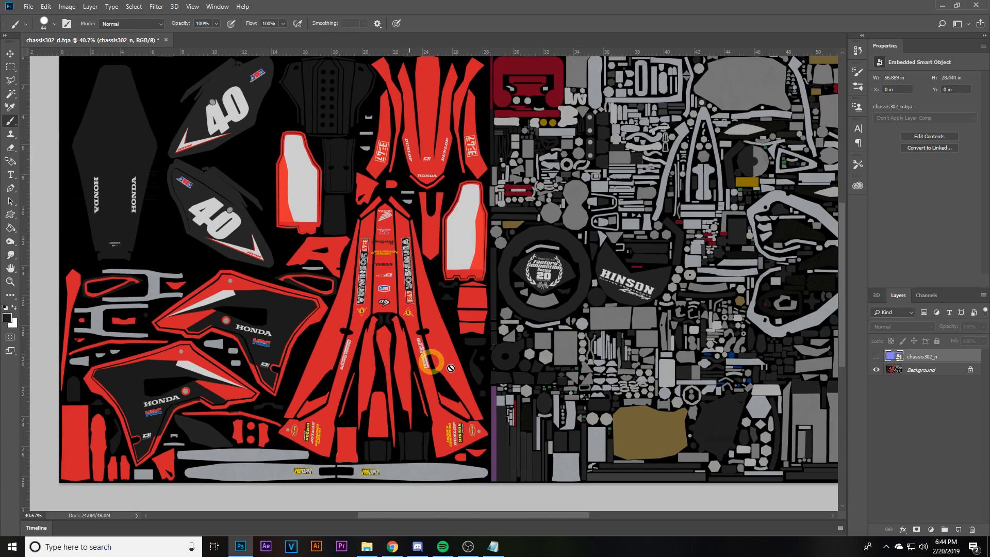
scroll(332, 285, "down", 1)
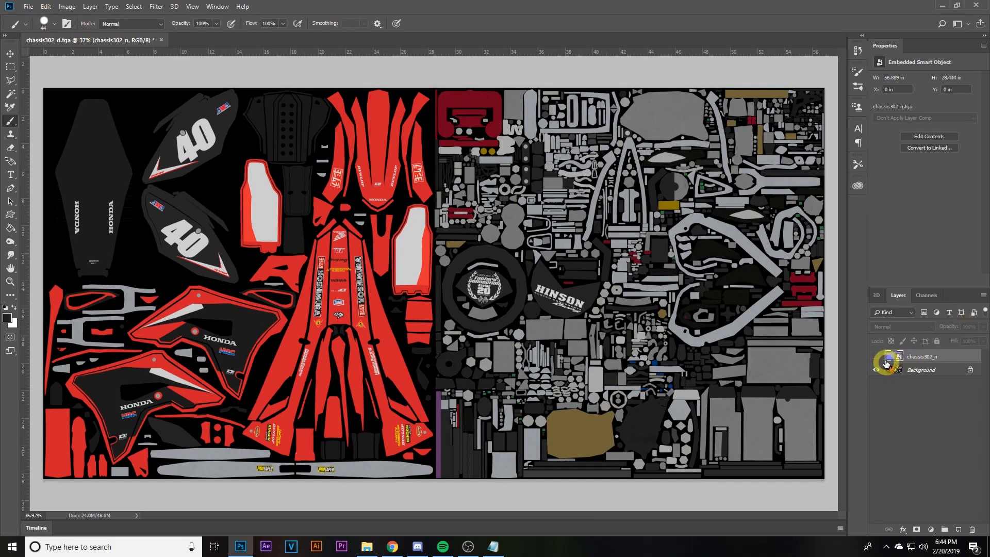
left_click(878, 356)
left_click(879, 356)
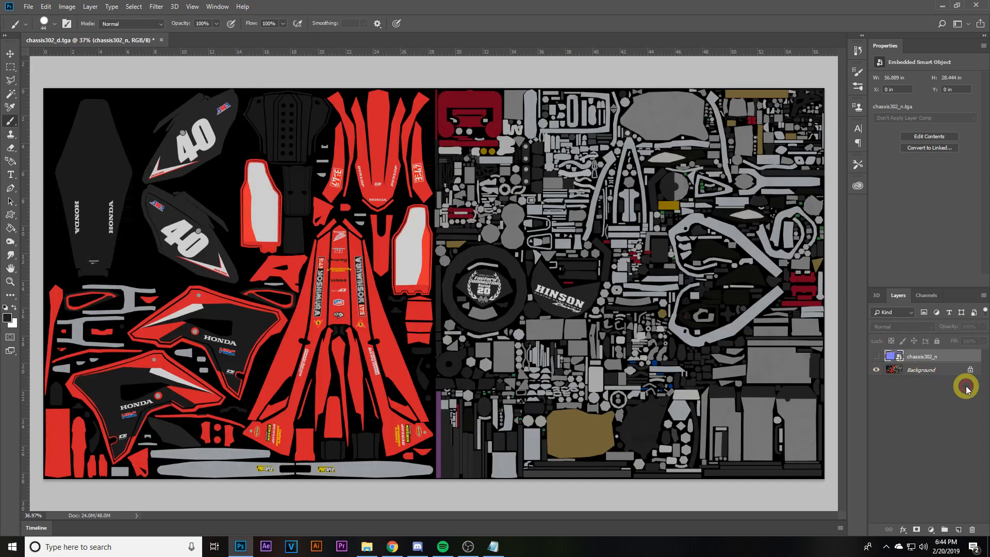
- Place the chassis302_l Targa texture as an embedded image in the chassis302_d document
left_click(31, 7)
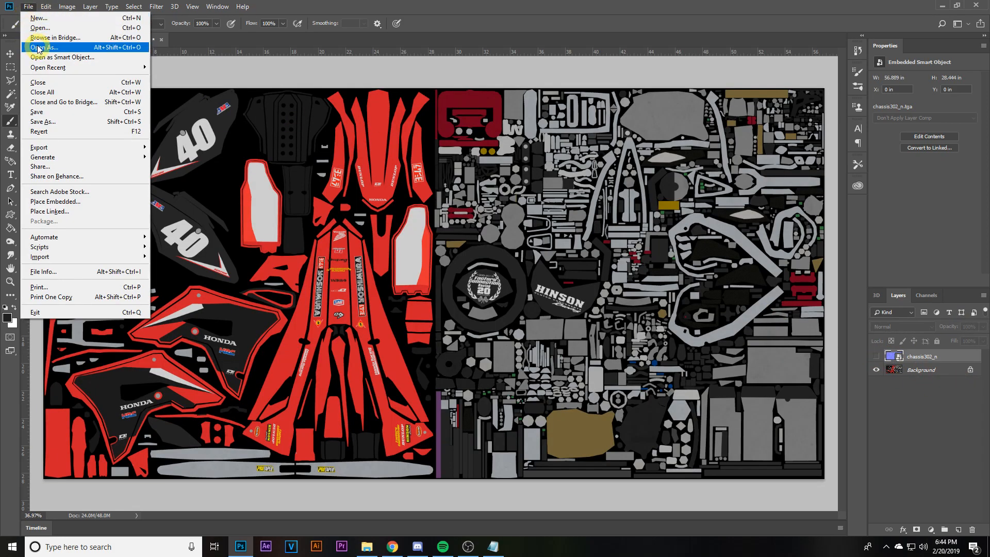
left_click(58, 202)
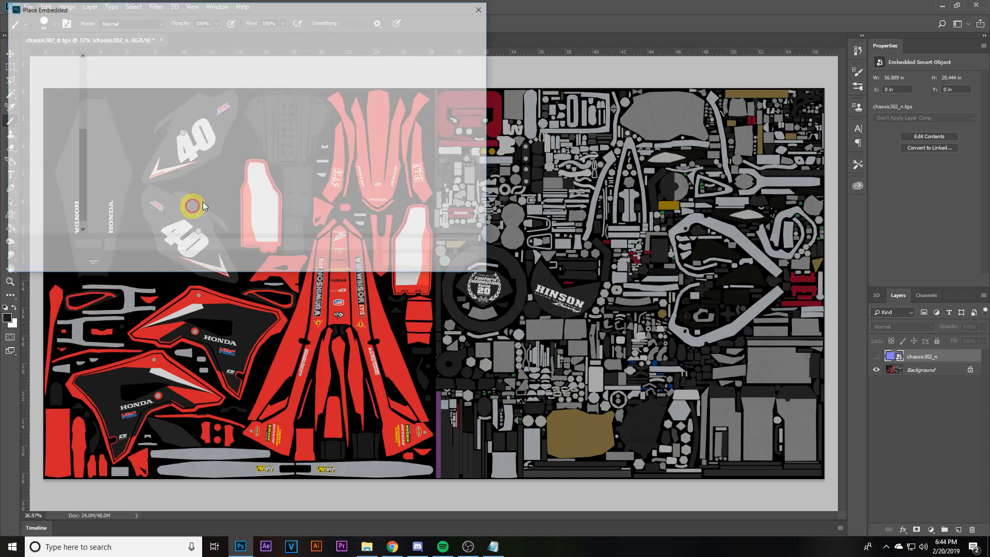
left_click(225, 88)
left_click(407, 262)
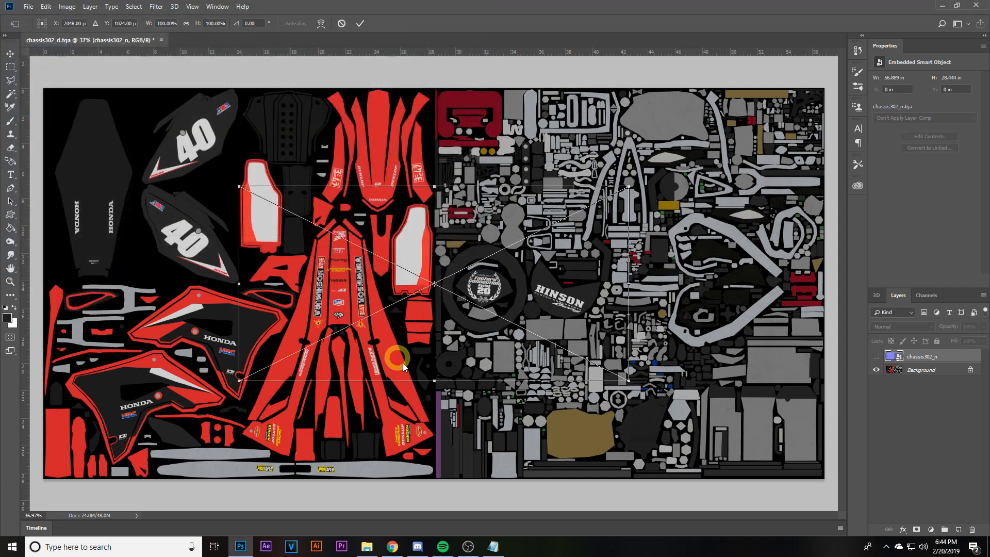
- Scale the placed chassis302_l image proportionally to cover the whole canvas, about 56.89 by 28.46 in
left_click_drag(628, 189, 782, 108)
left_click_drag(680, 194, 485, 293)
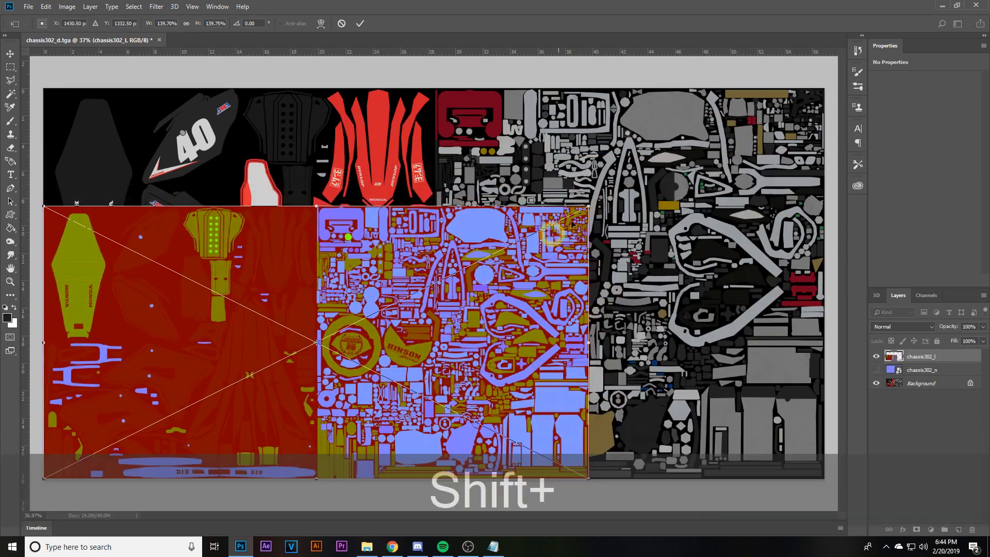
left_click_drag(589, 207, 826, 98)
key("Return")
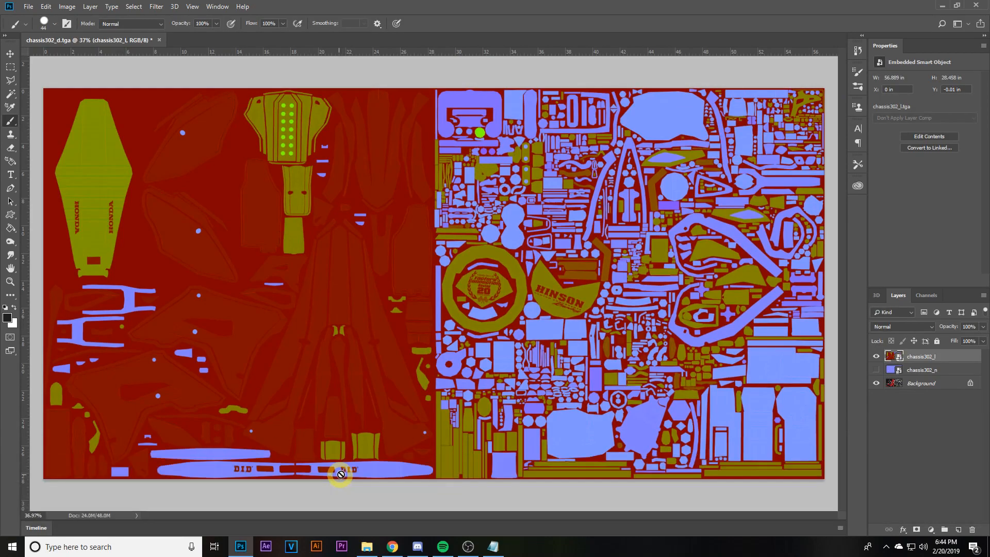
- Inspect the chassis302_l map around the D.I.D lettering, hide its layer and select the chassis302_n layer
scroll(334, 470, "up", 4)
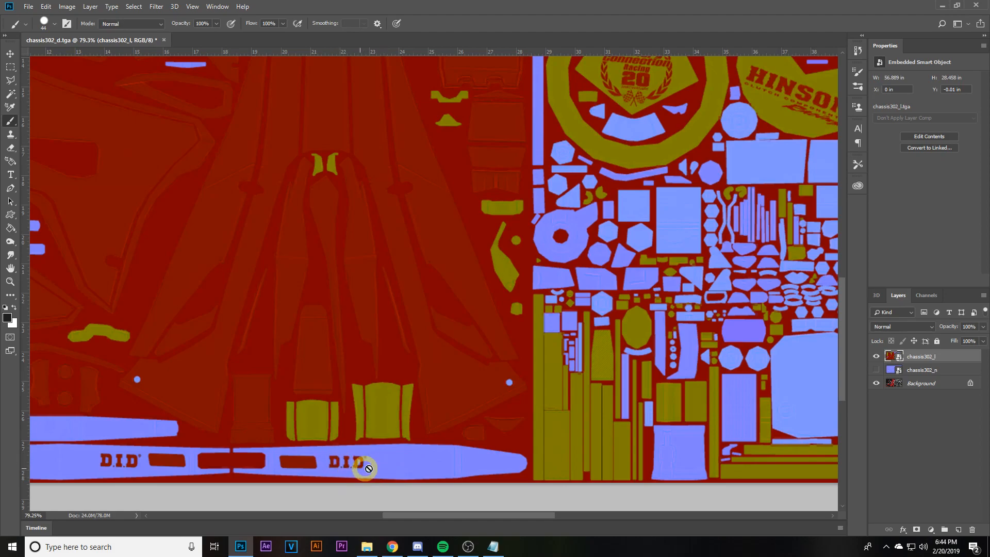
scroll(357, 463, "down", 3)
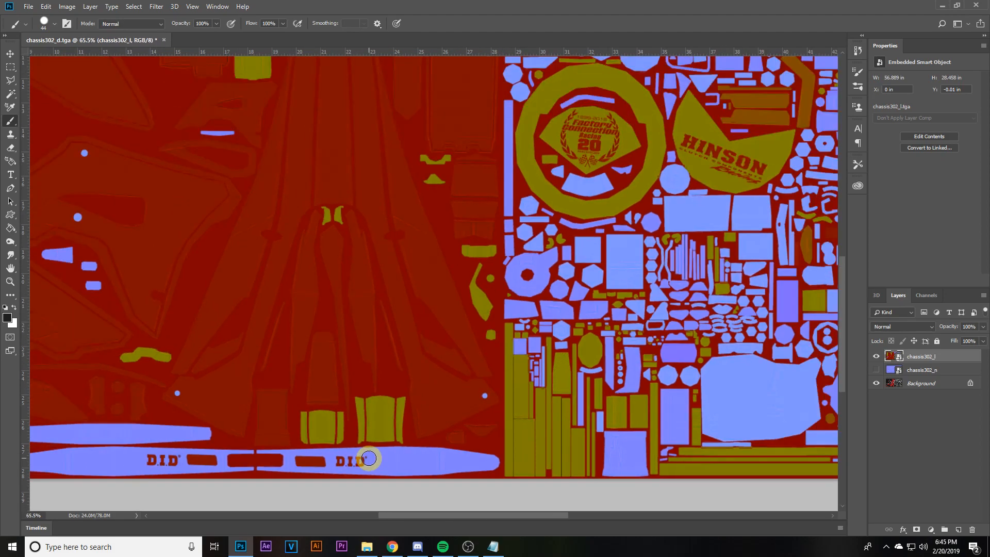
scroll(508, 292, "down", 1)
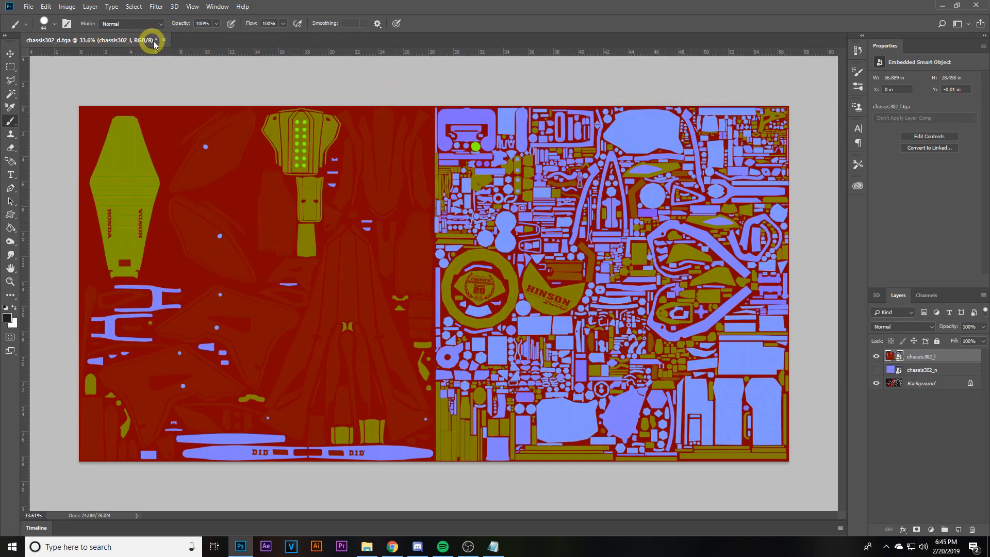
left_click(876, 356)
left_click(922, 372)
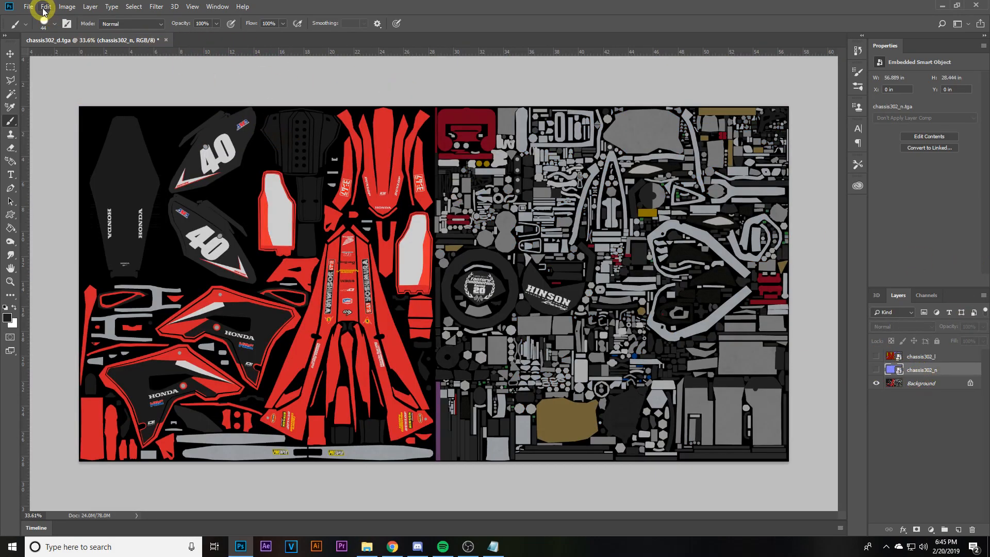
- Start opening another file and browse from the bike textures to graphics > characters > riders > suits
left_click(24, 9)
left_click(42, 27)
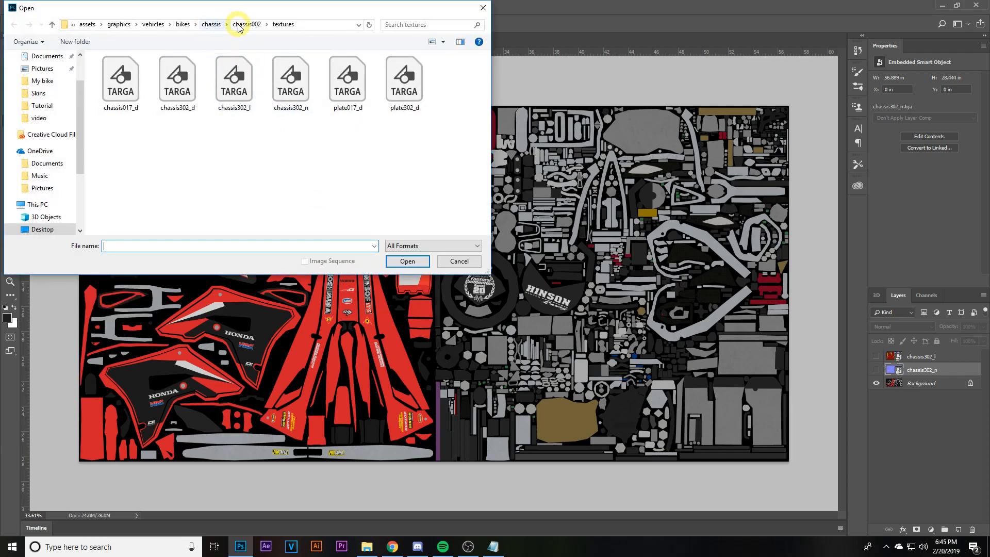
left_click(153, 24)
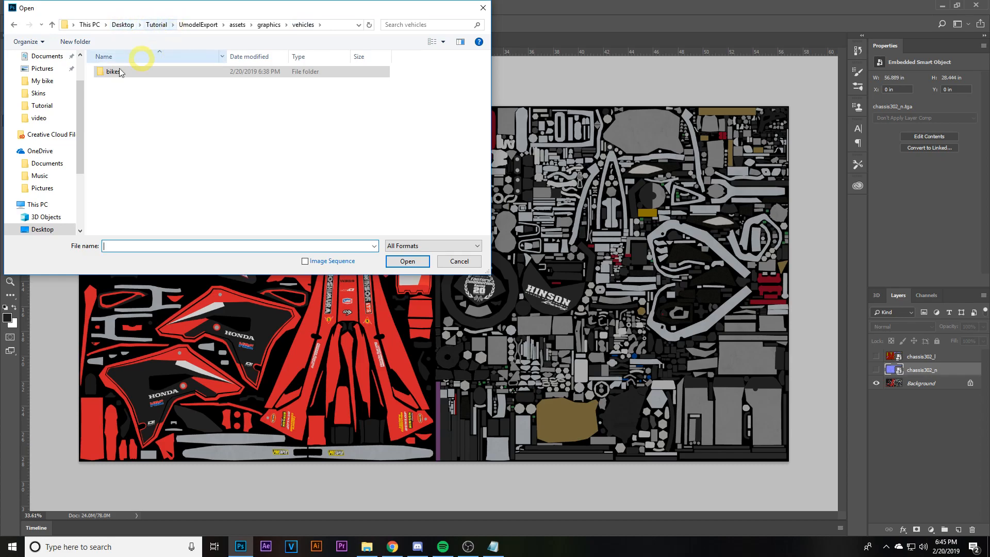
left_click(262, 25)
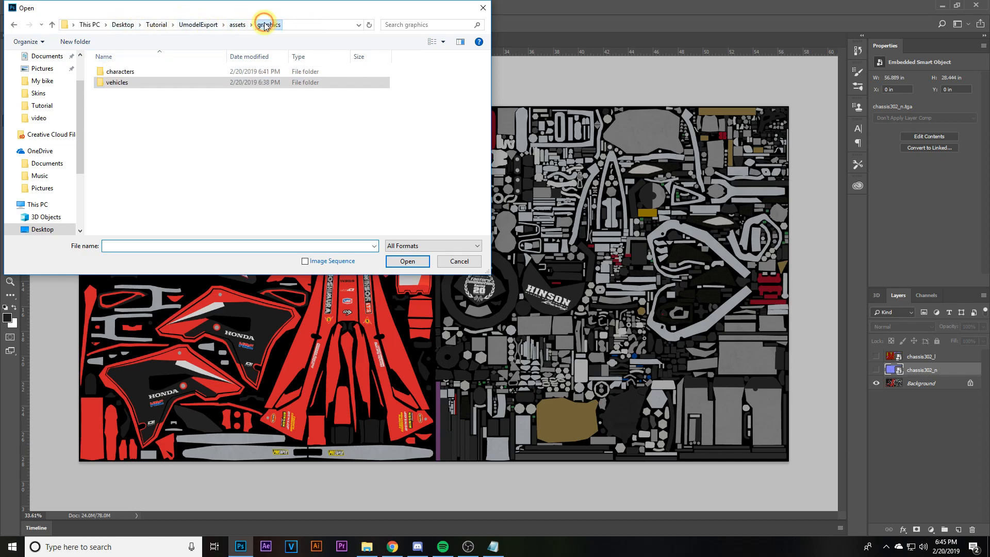
double_click(114, 71)
double_click(129, 73)
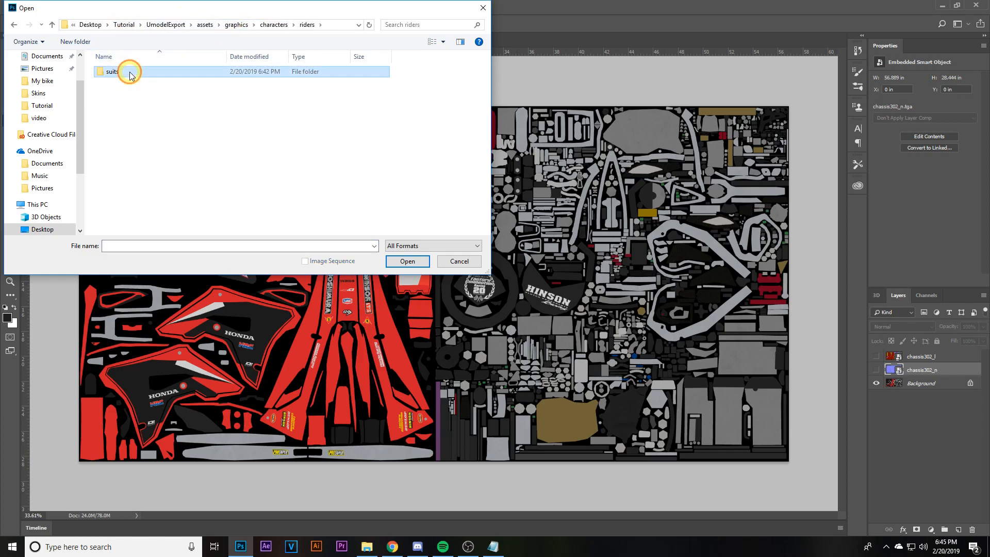
double_click(129, 72)
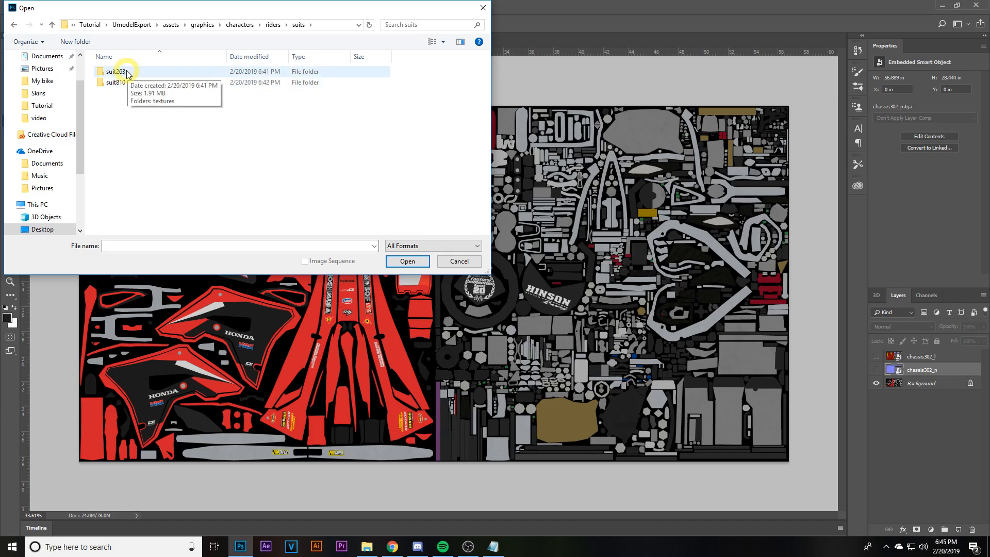
- Open the suit263_d texture from the suit263 > textures folder
double_click(127, 74)
double_click(121, 73)
left_click(125, 106)
left_click(407, 261)
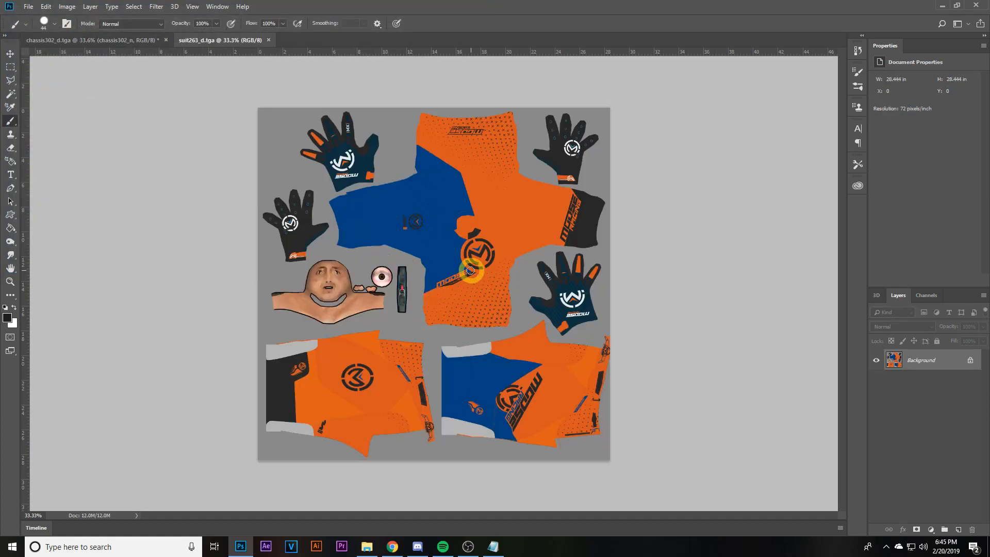
left_click(28, 6)
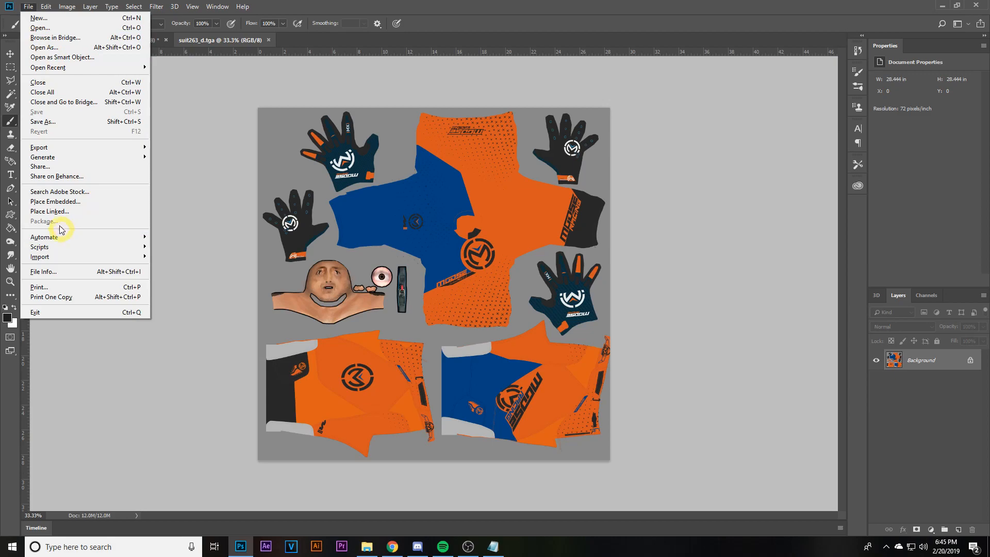
left_click(56, 202)
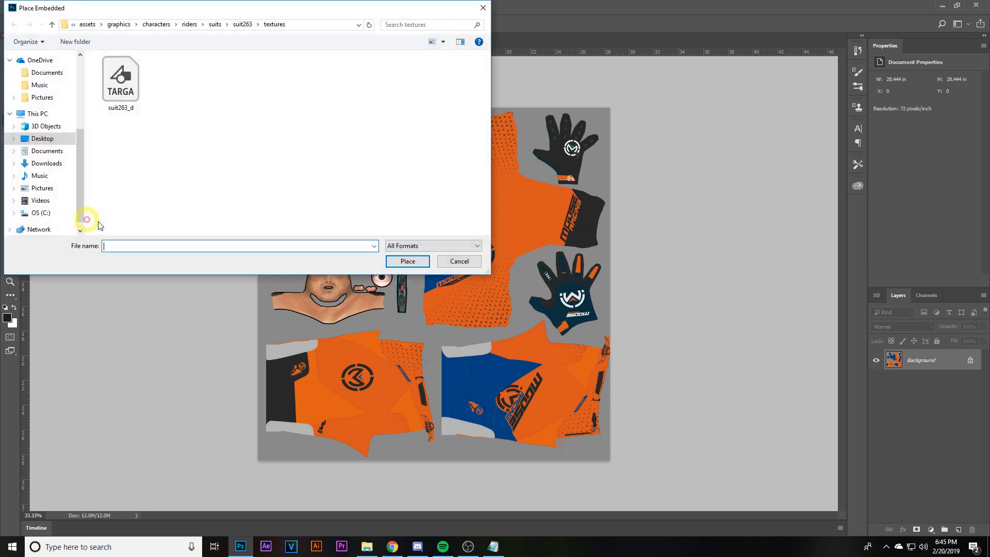
left_click(239, 24)
left_click(459, 261)
- Open the suit810_d texture from the suits > suit810 > textures folder
left_click(29, 7)
left_click(52, 27)
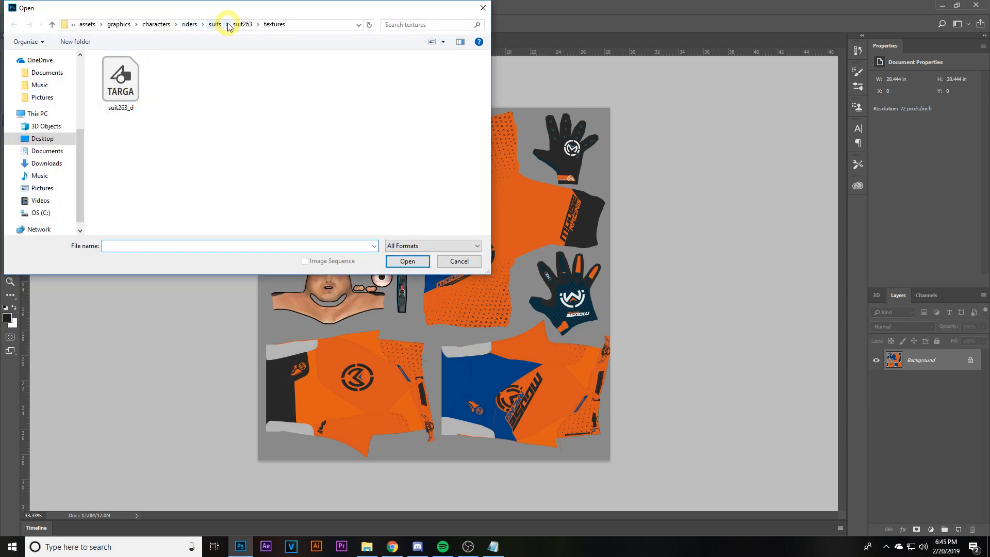
left_click(215, 24)
double_click(141, 82)
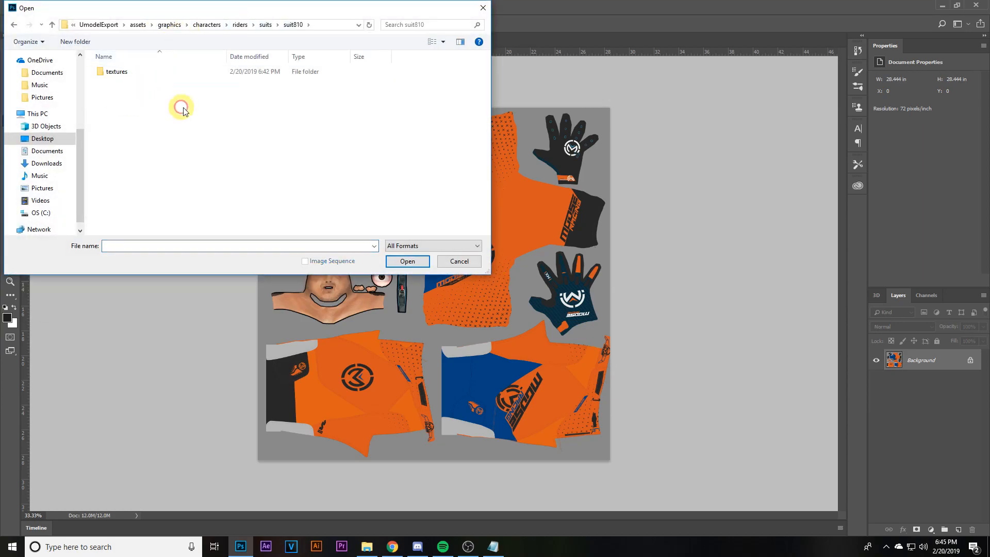
double_click(137, 73)
left_click(129, 96)
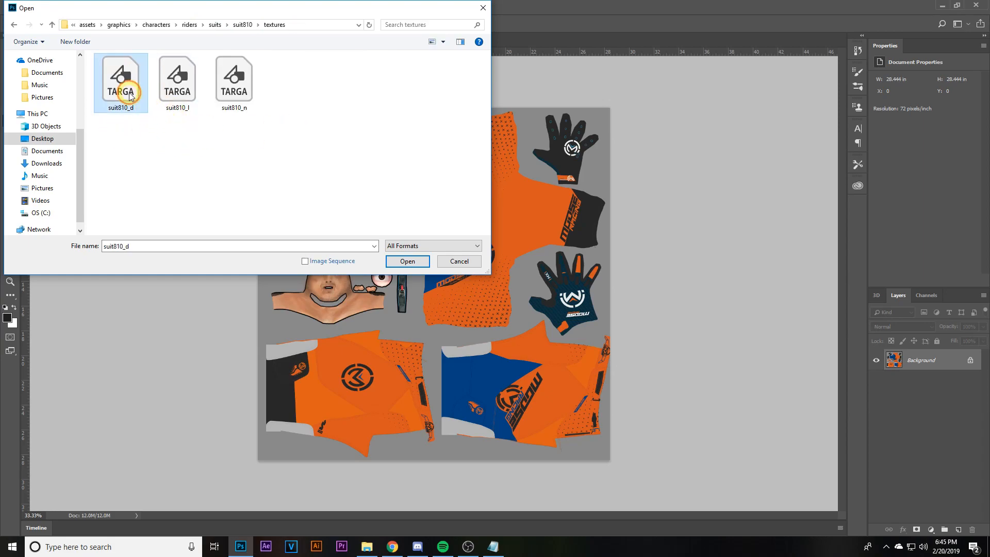
left_click(408, 261)
- Place the suit807_d skin from the Tutorial > Skins folder as an embedded layer at full canvas size in the suit810_d document
left_click(28, 7)
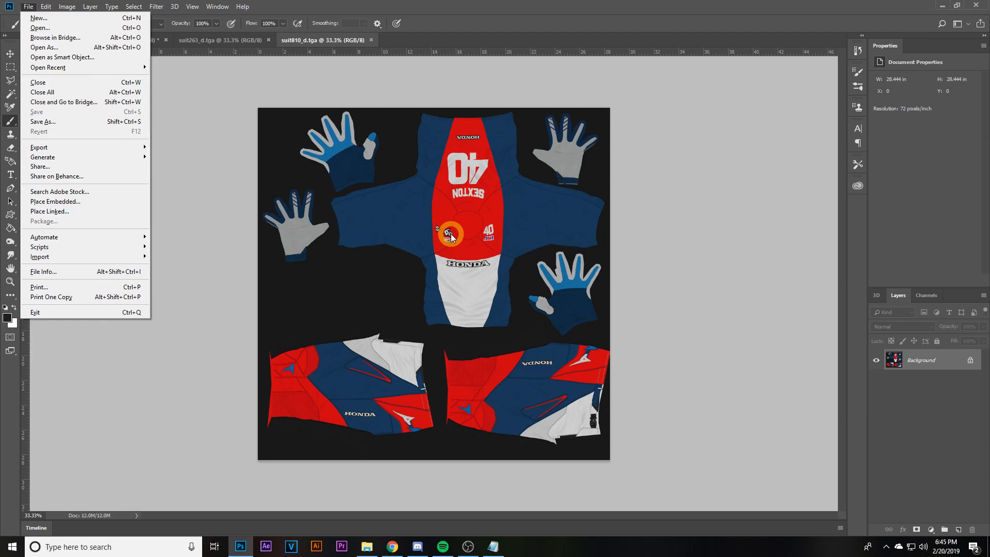
left_click(55, 201)
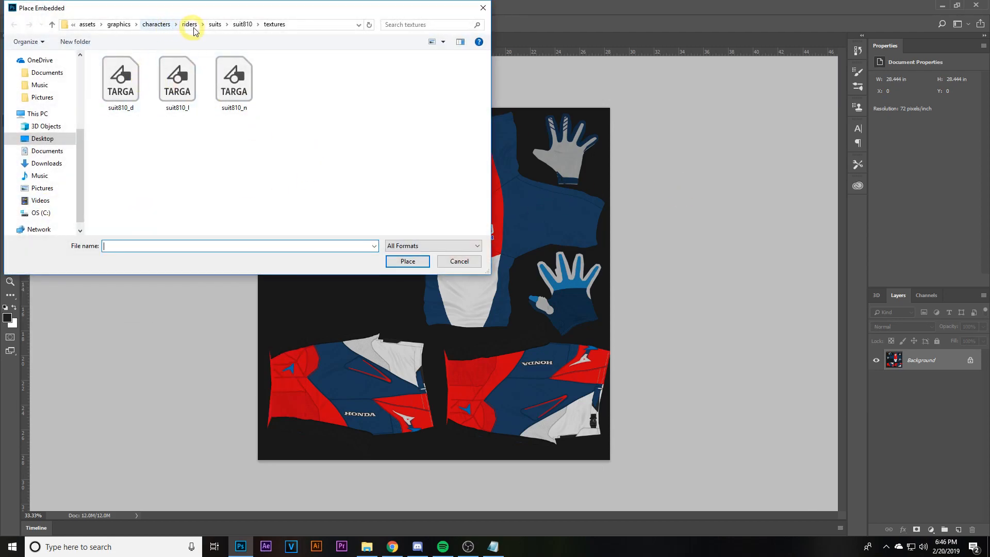
left_click(93, 26)
left_click(159, 25)
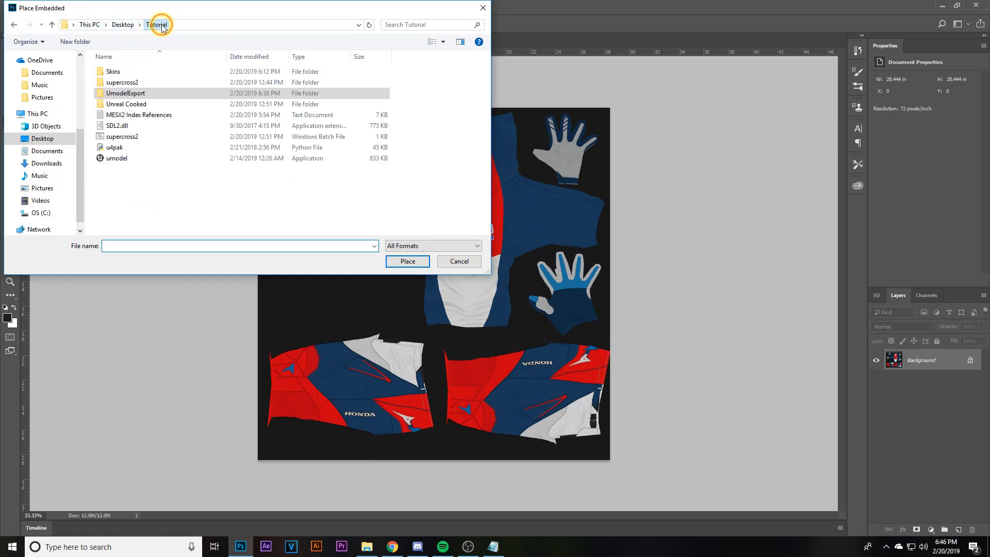
double_click(144, 91)
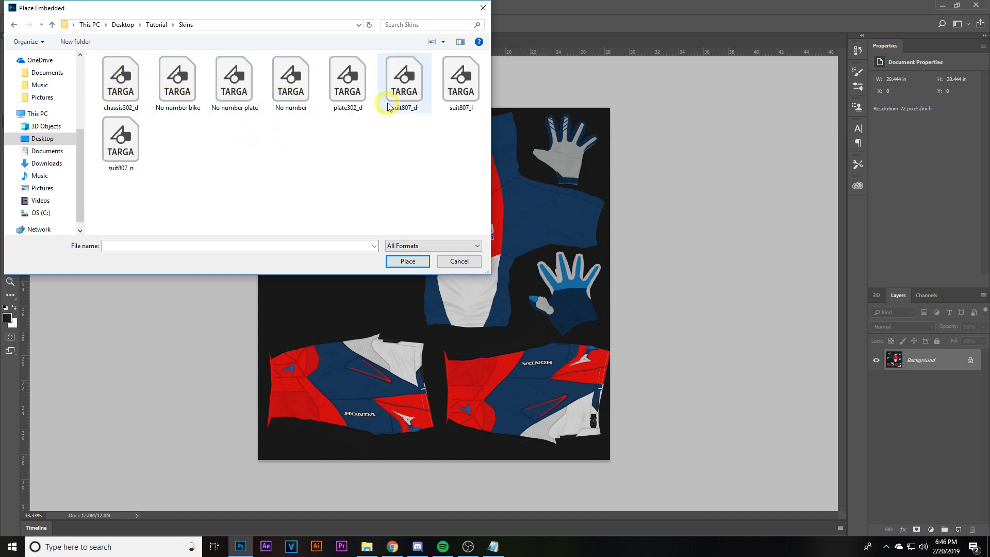
left_click(404, 84)
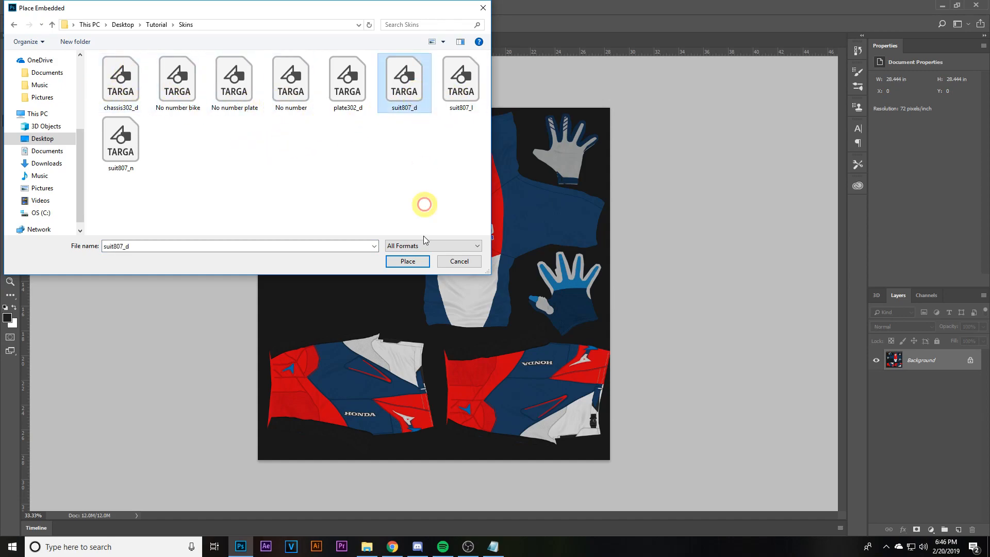
left_click(408, 261)
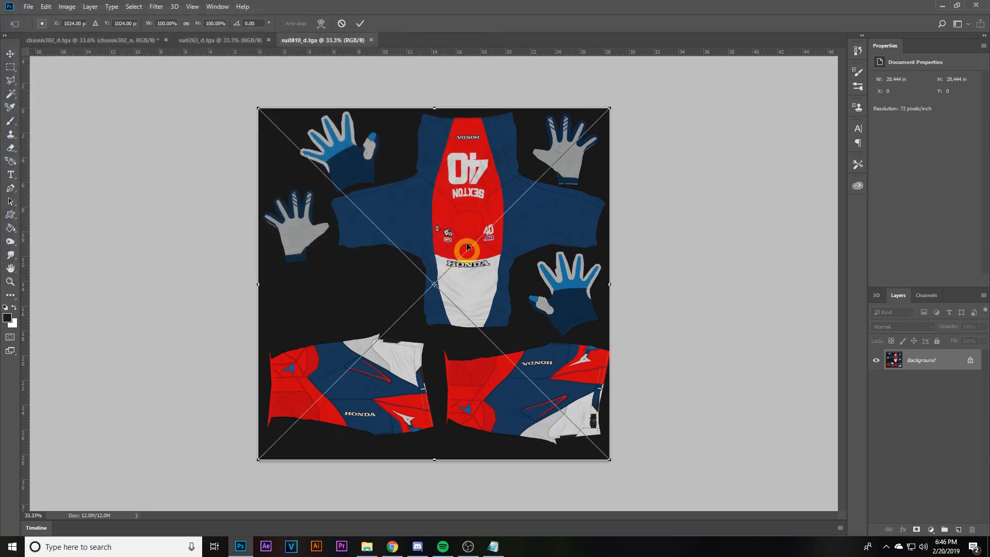
key("Return")
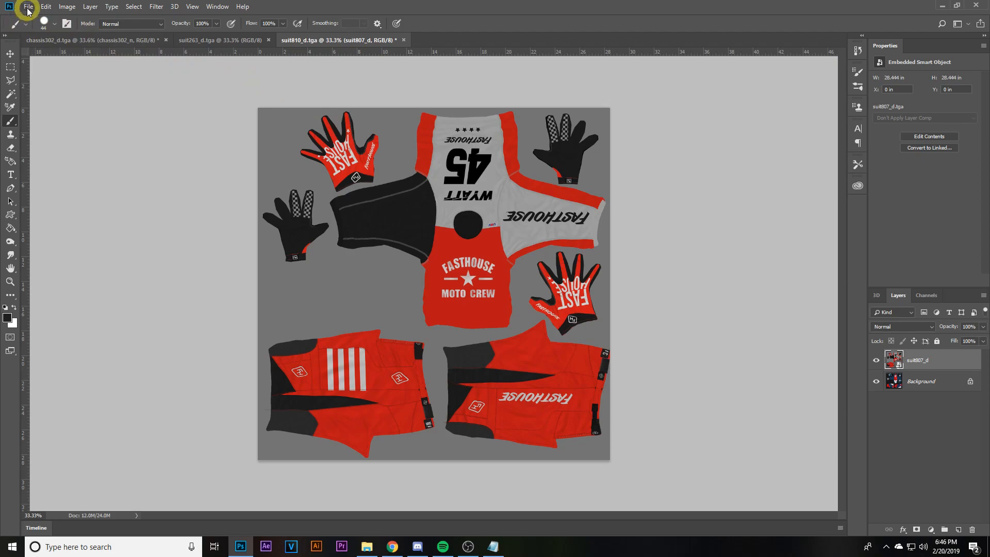
- Return to the suit263_d document and open the No number texture from the Skins folder
left_click(199, 38)
left_click(31, 6)
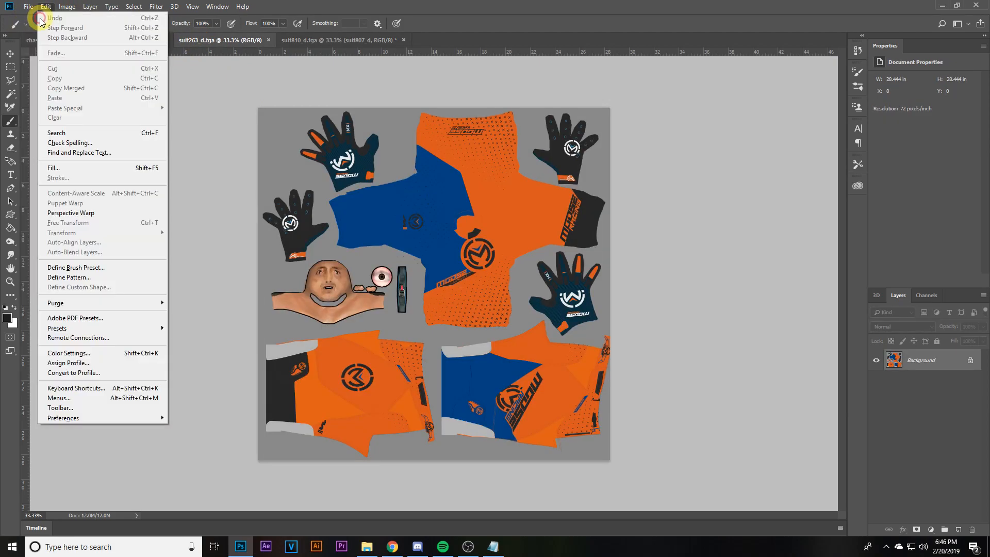
left_click(41, 20)
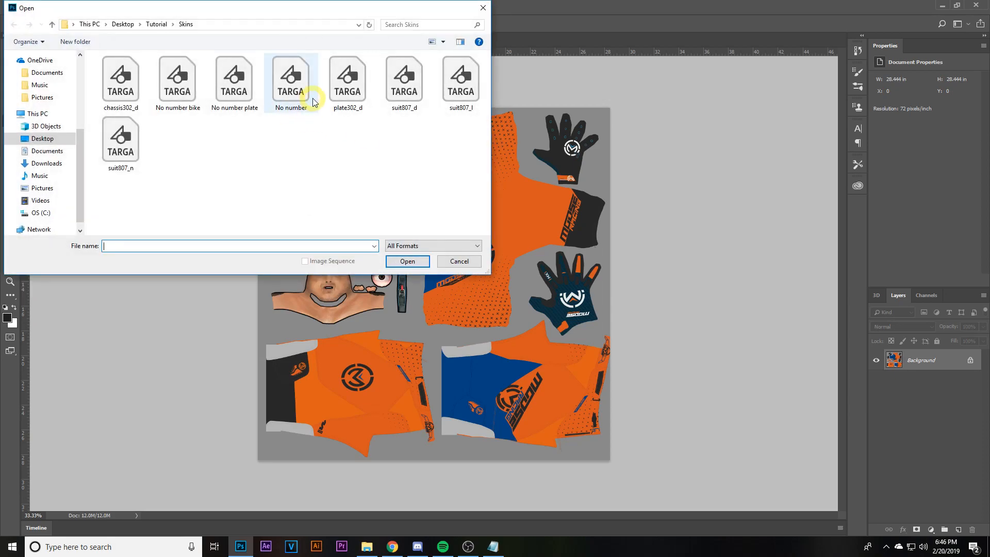
left_click(291, 85)
left_click(408, 262)
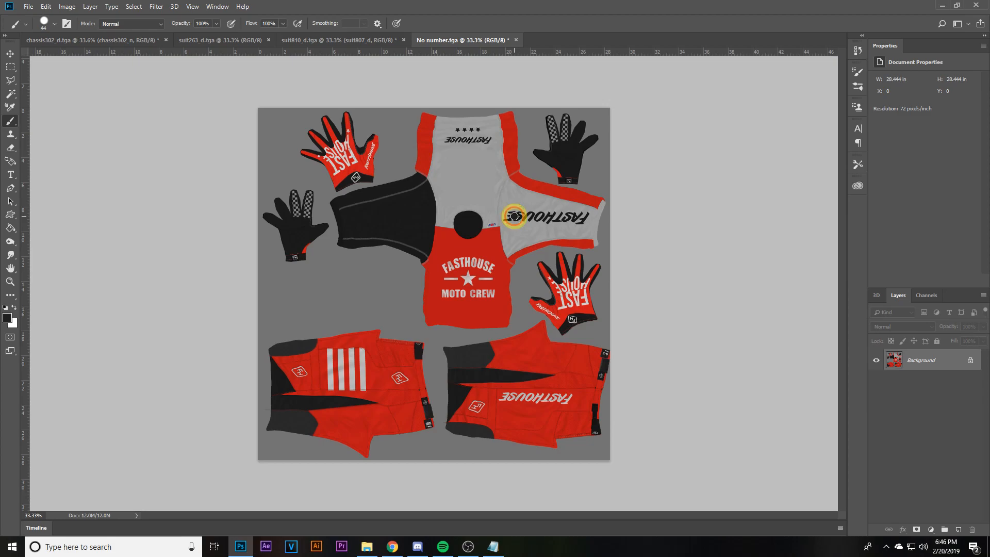
- Step back the last change in the No number texture and switch to the chassis302_d document
key("ctrl+alt+z")
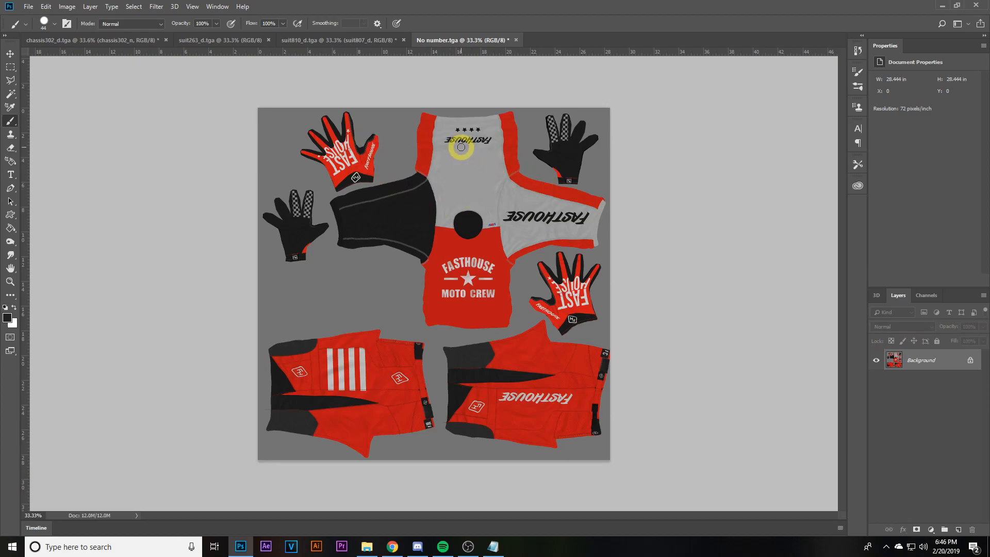
left_click(354, 40)
left_click(133, 40)
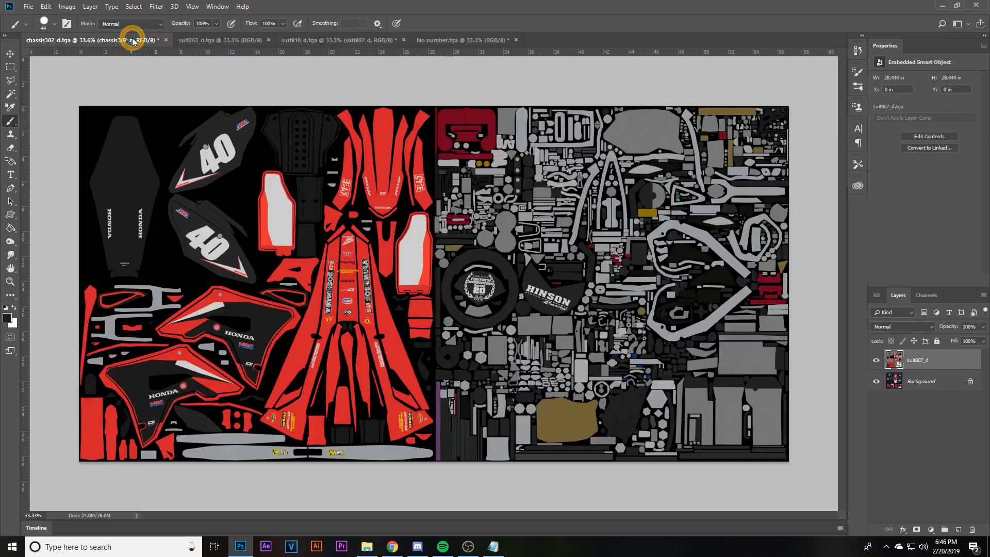
- Place the No number suit texture in the chassis302_d document and delete its layer
left_click(29, 6)
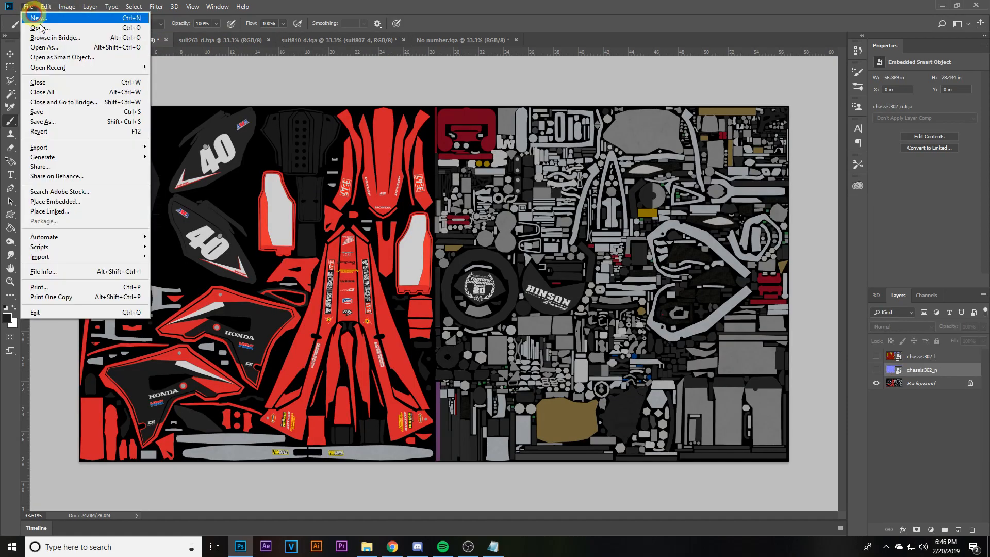
left_click(79, 207)
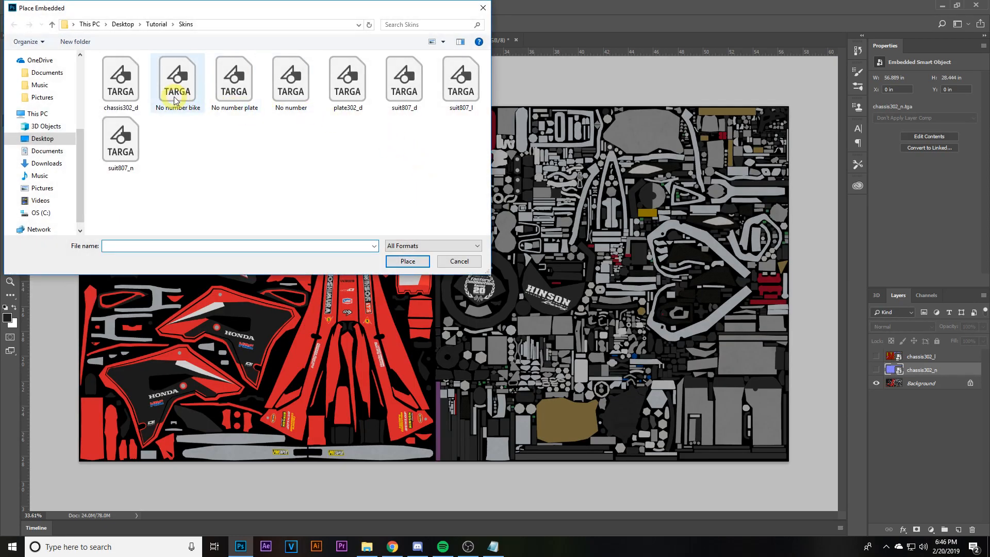
left_click(287, 97)
left_click(408, 261)
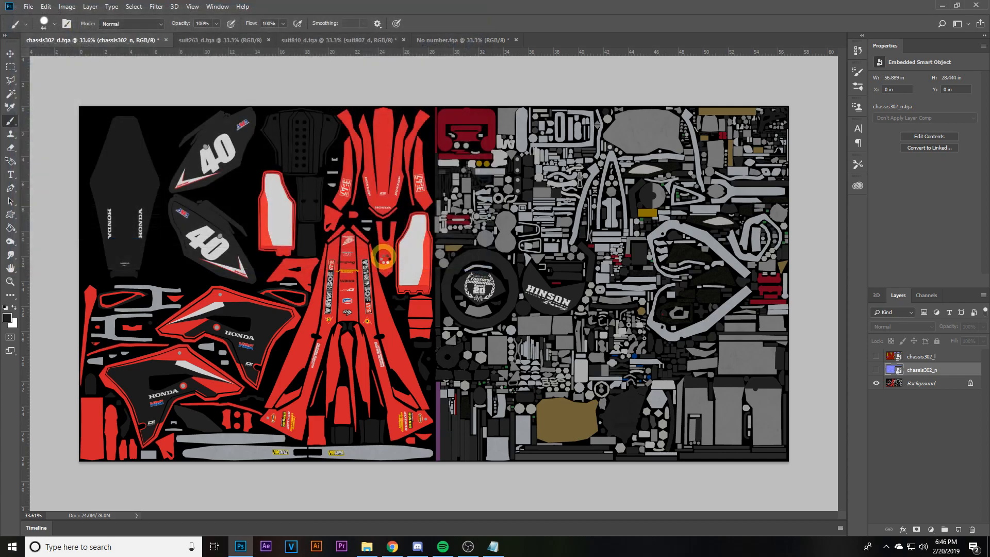
key("Return")
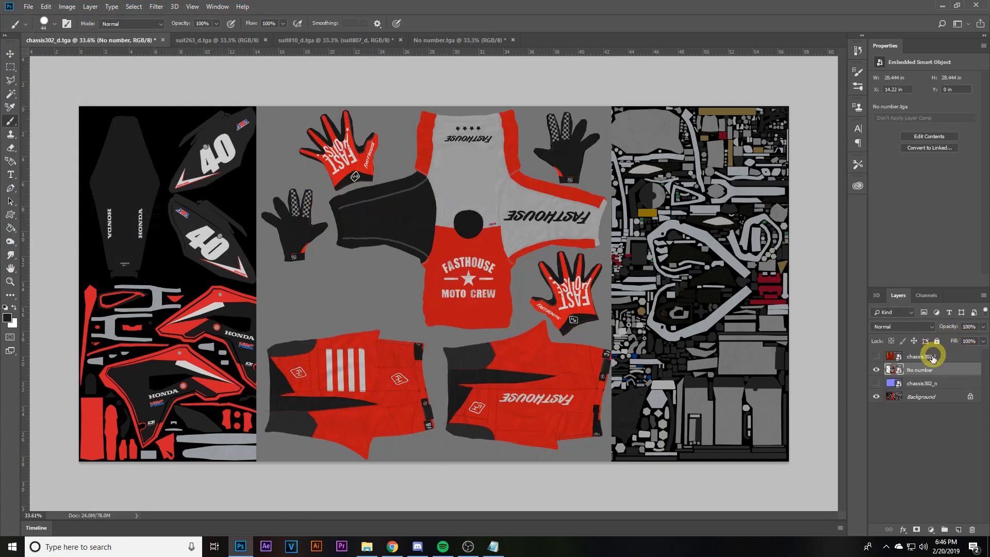
key("Delete")
- Place the custom chassis302_d skin from the Skins folder as an embedded layer above chassis302_n
left_click(32, 6)
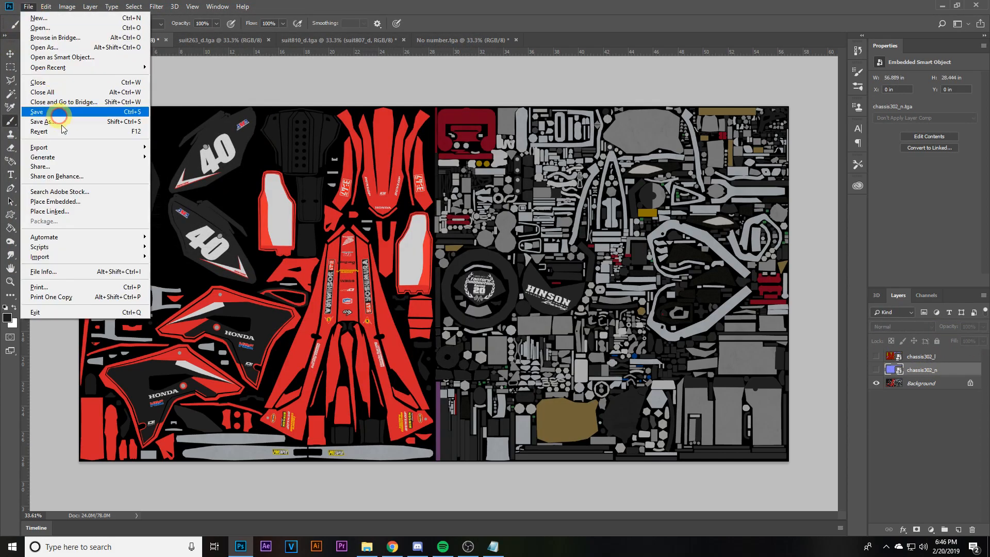
left_click(64, 205)
left_click(124, 85)
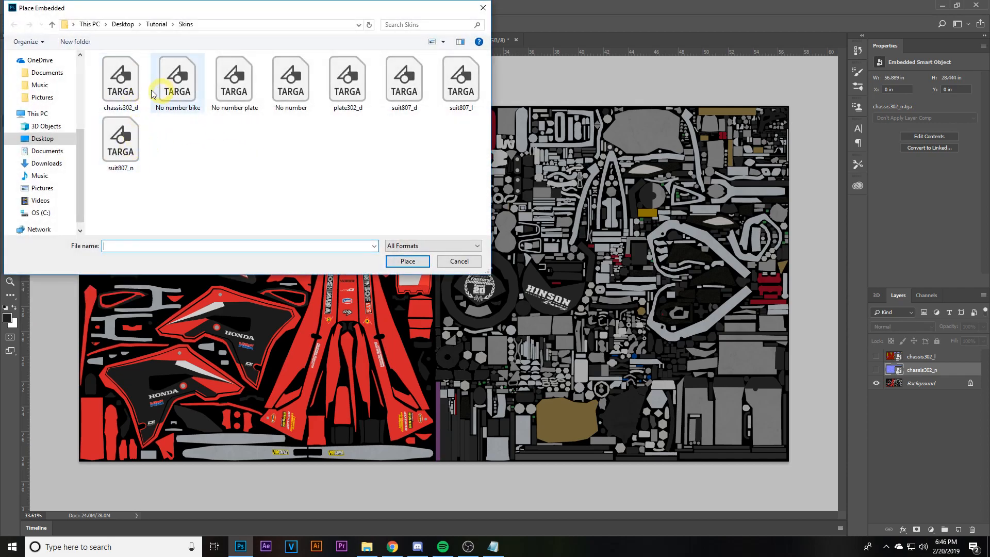
left_click(408, 261)
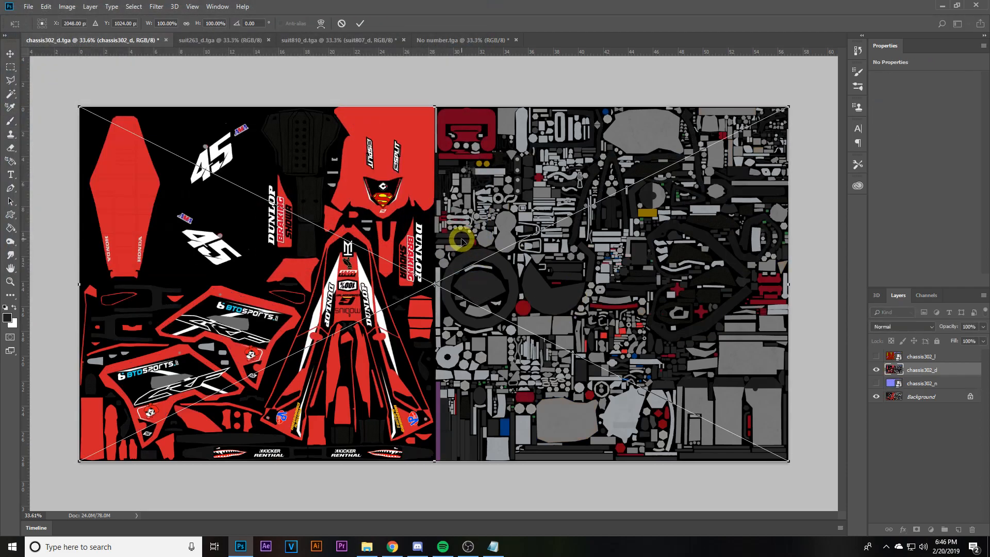
key("Return")
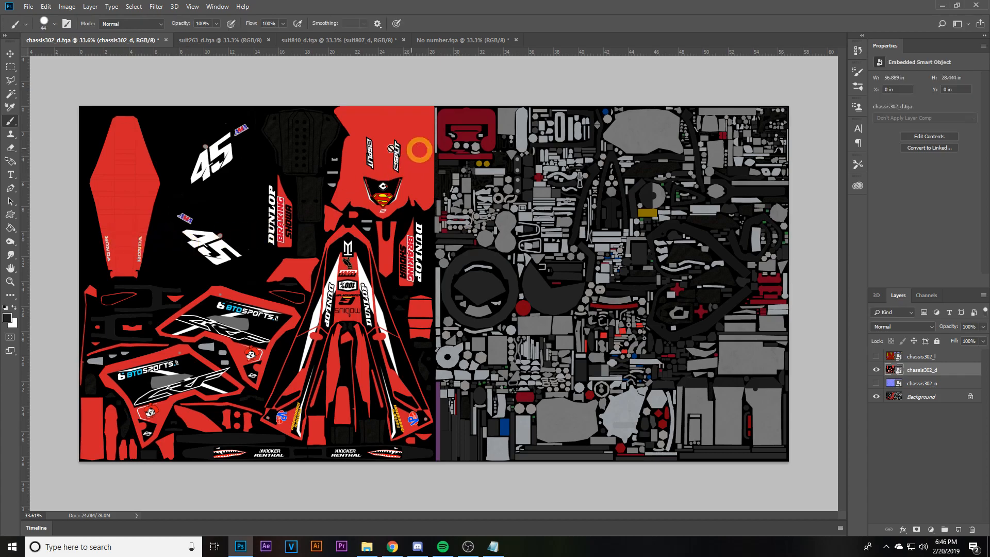
- Place the No number bike texture as an embedded layer above the custom chassis302_d layer
left_click(28, 6)
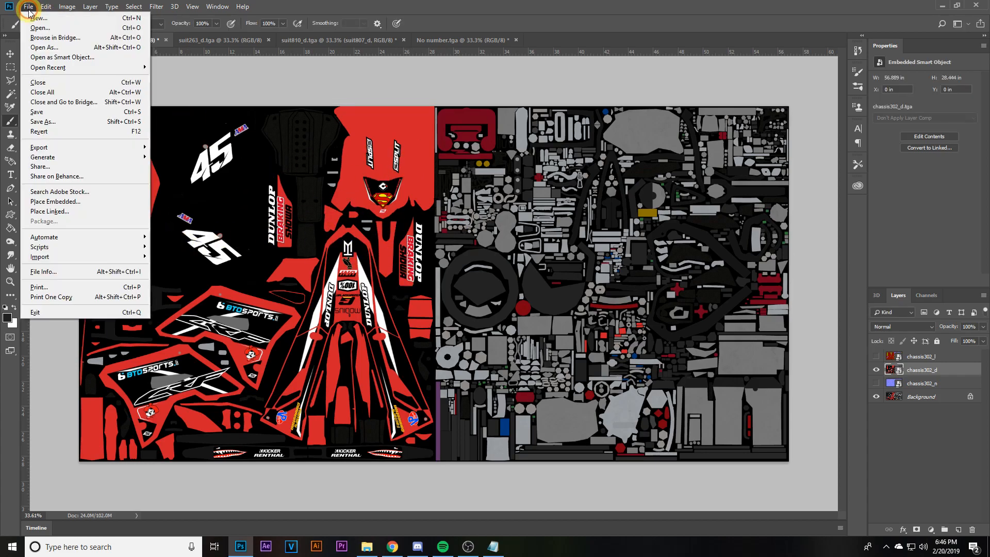
left_click(73, 202)
left_click(177, 80)
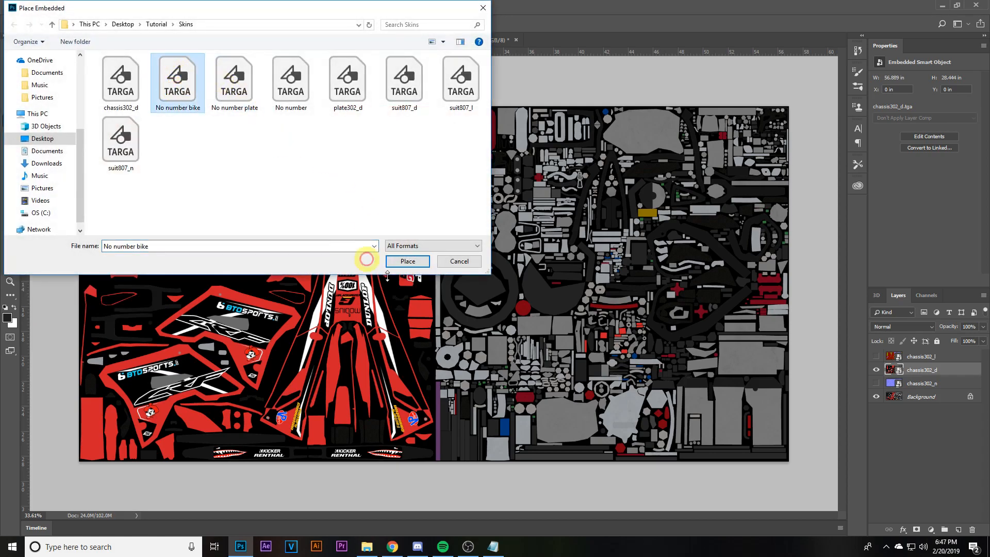
left_click(408, 262)
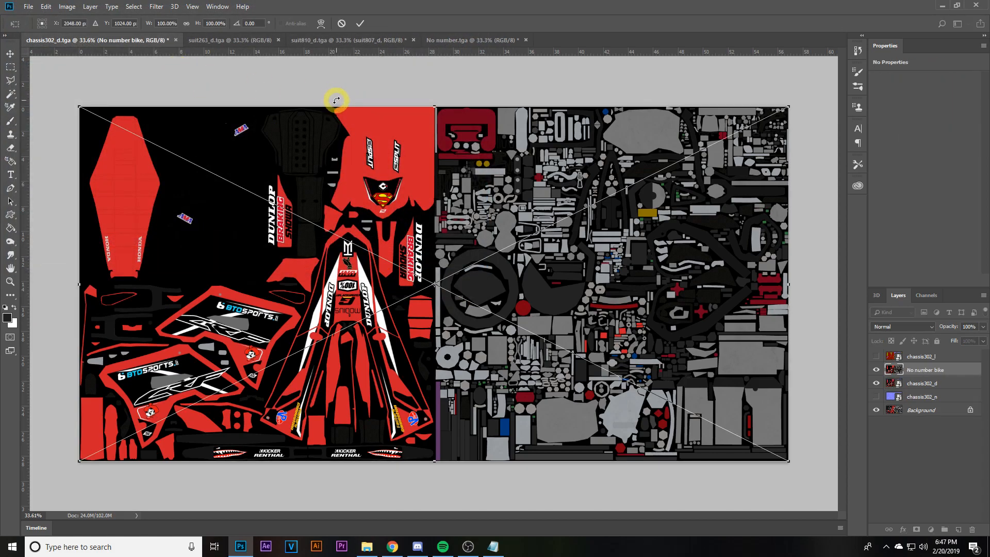
key("Return")
- Open the plate302_d texture from the Skins folder
left_click(28, 7)
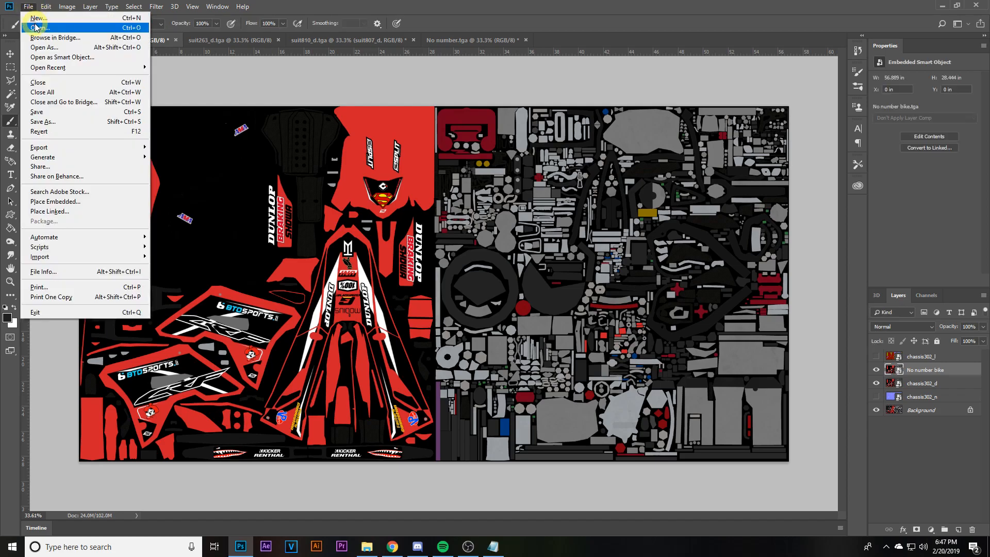
left_click(31, 19)
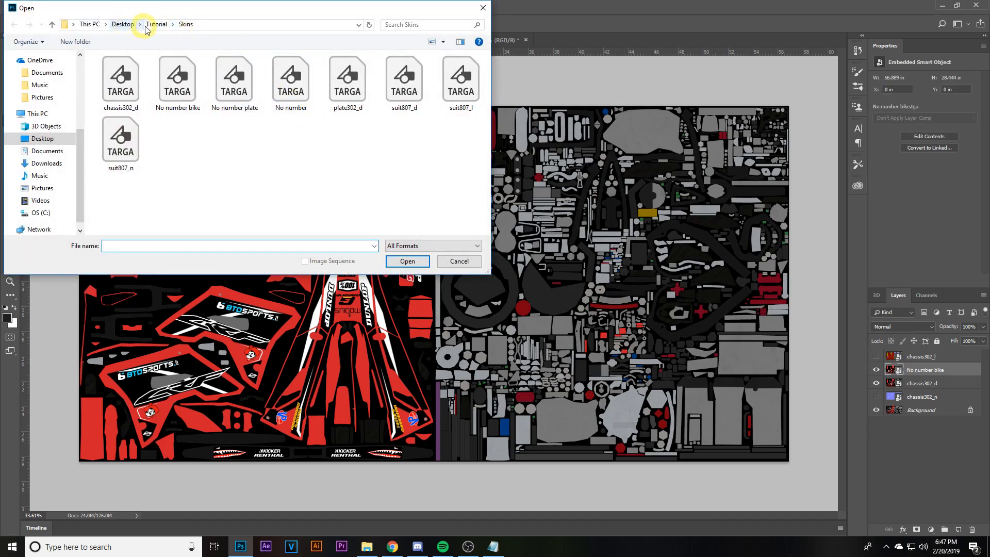
left_click(242, 108)
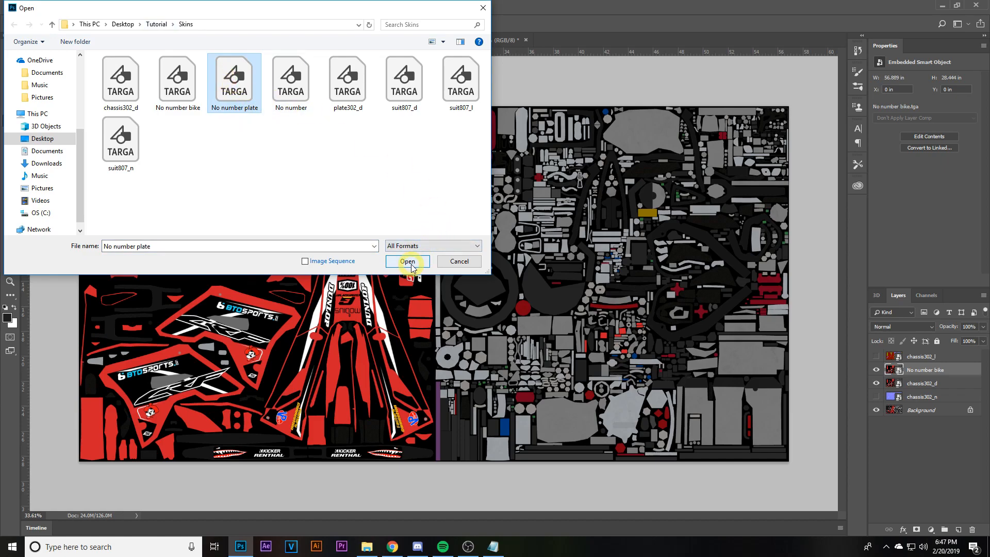
left_click(368, 111)
left_click(408, 261)
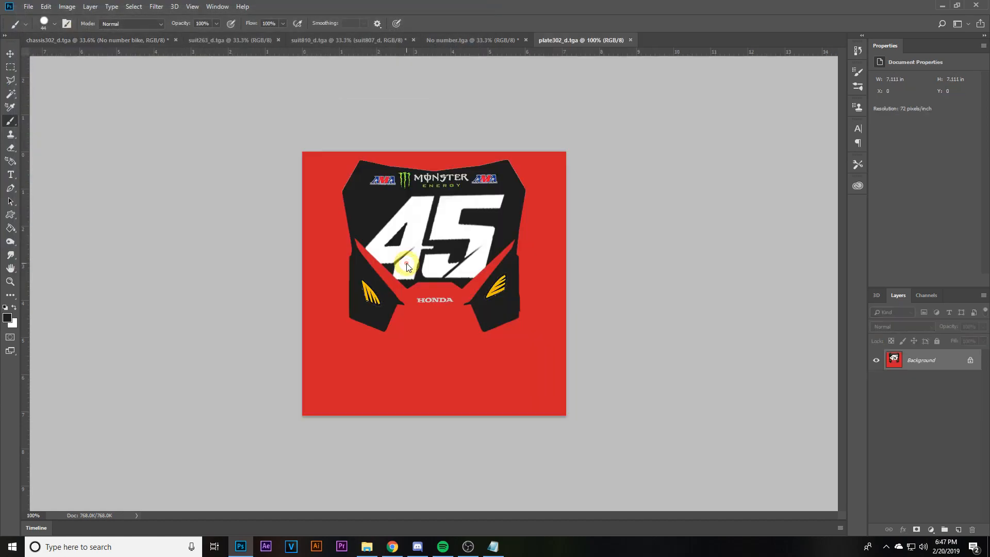
- Place the No number plate texture from the Skins folder as an embedded layer in the plate302_d document
left_click(29, 6)
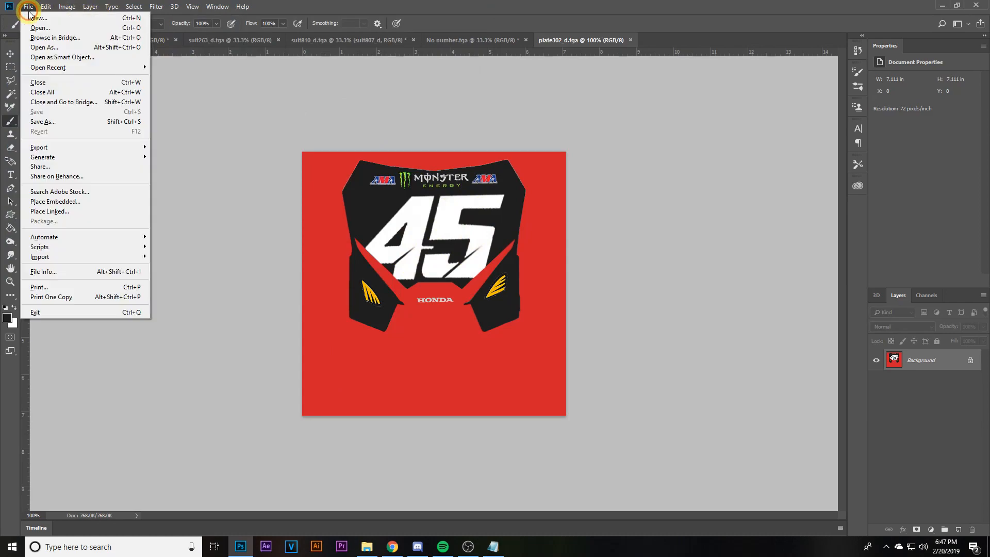
left_click(58, 203)
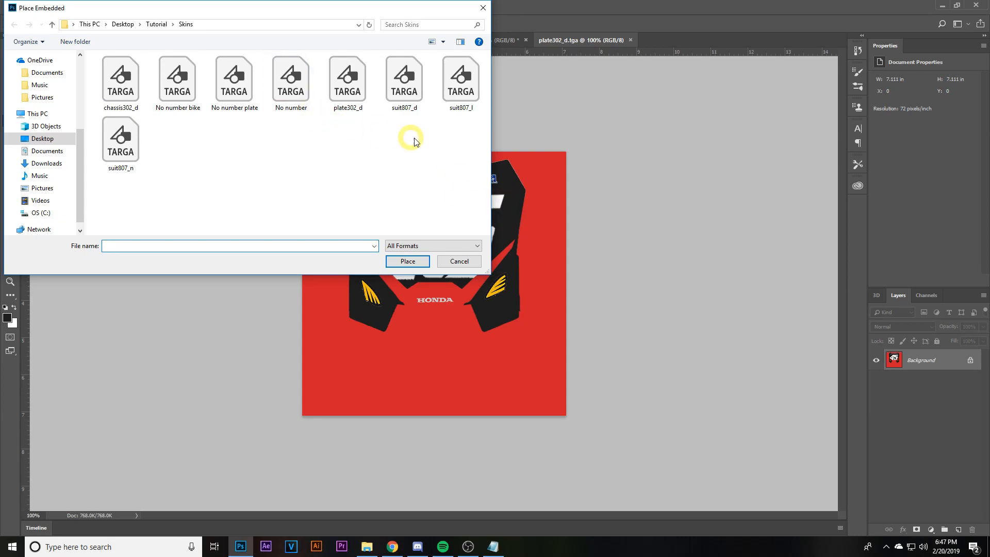
left_click(248, 101)
left_click(413, 263)
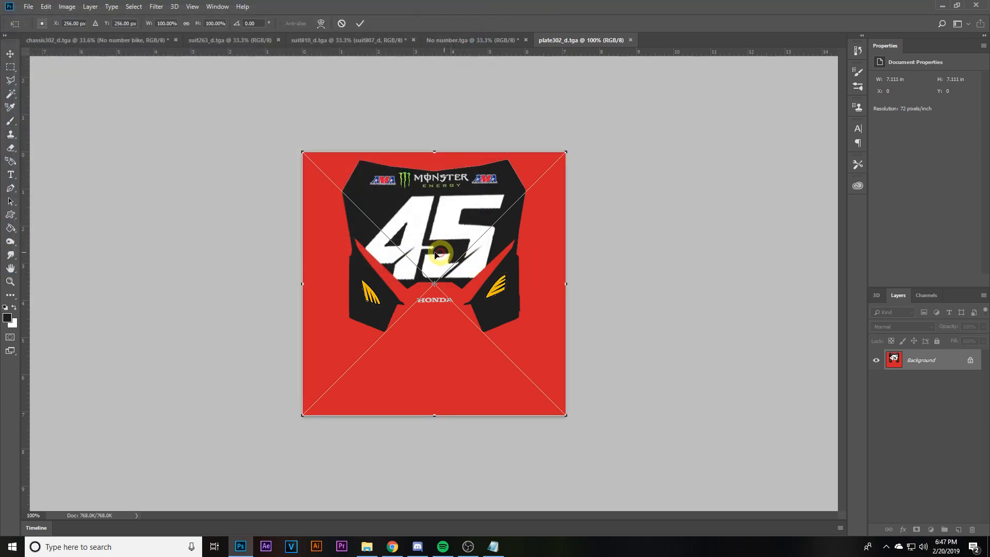
left_click(724, 275)
scroll(429, 232, "down", 3)
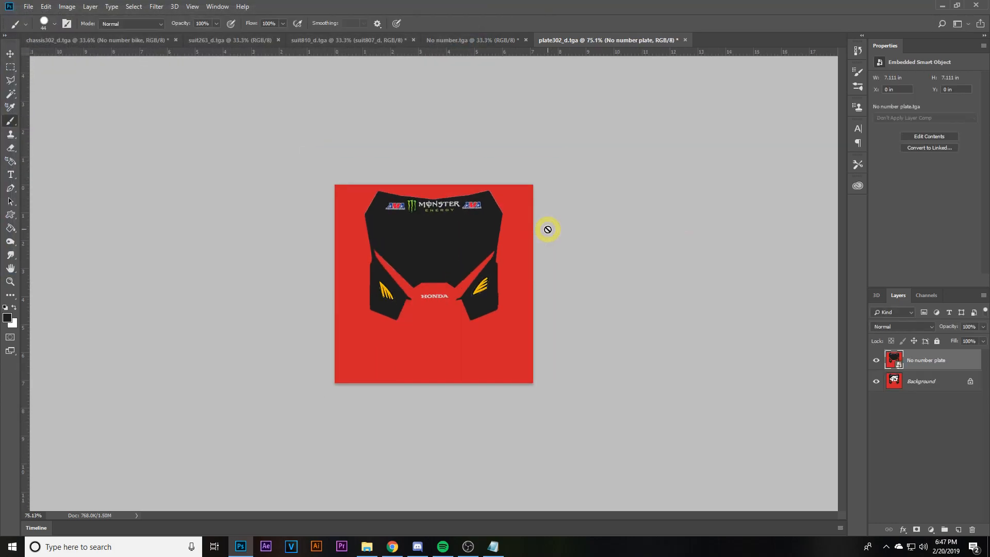
- Return to the chassis302_d document and look up the HG Stickers Lines number in the MESX2 Index References notes
left_click(122, 40)
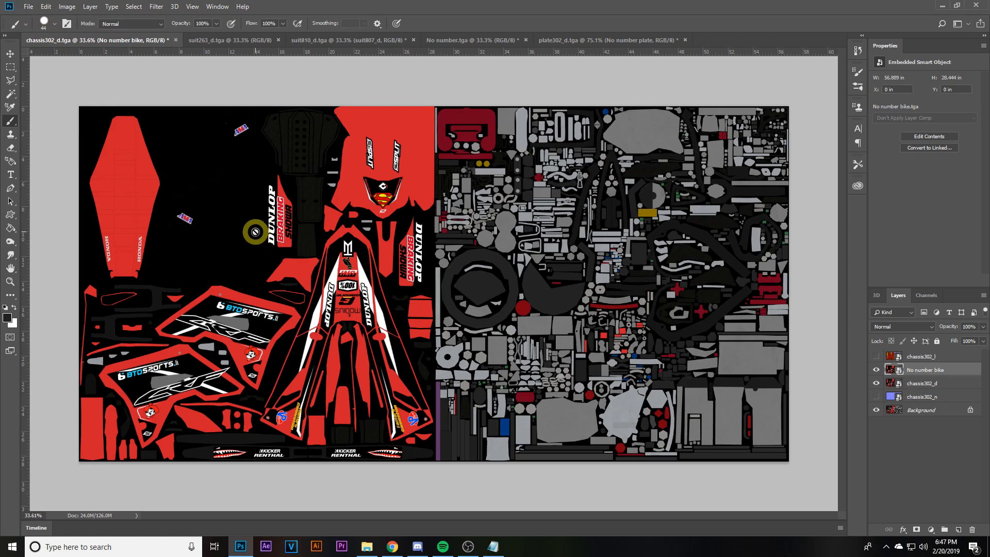
left_click(493, 547)
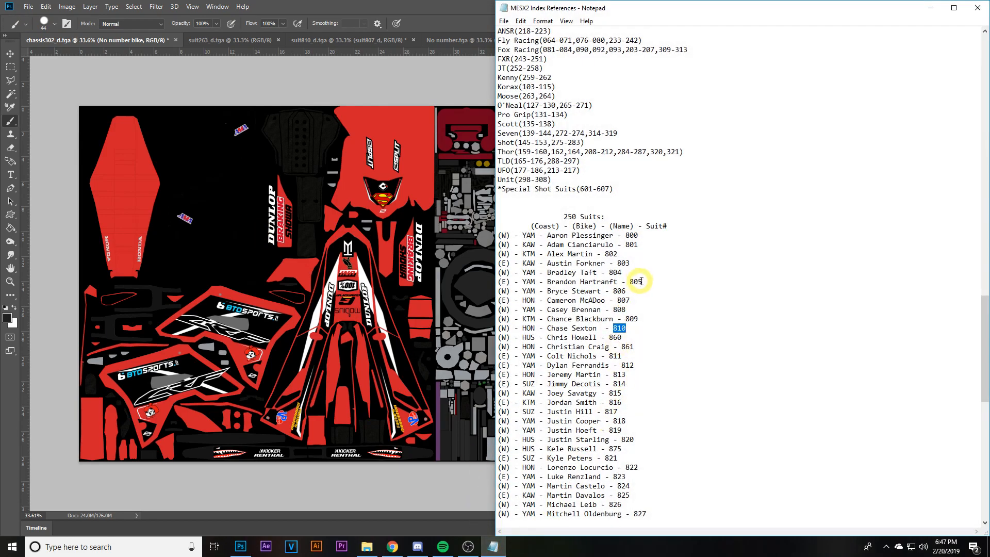
left_click(631, 330)
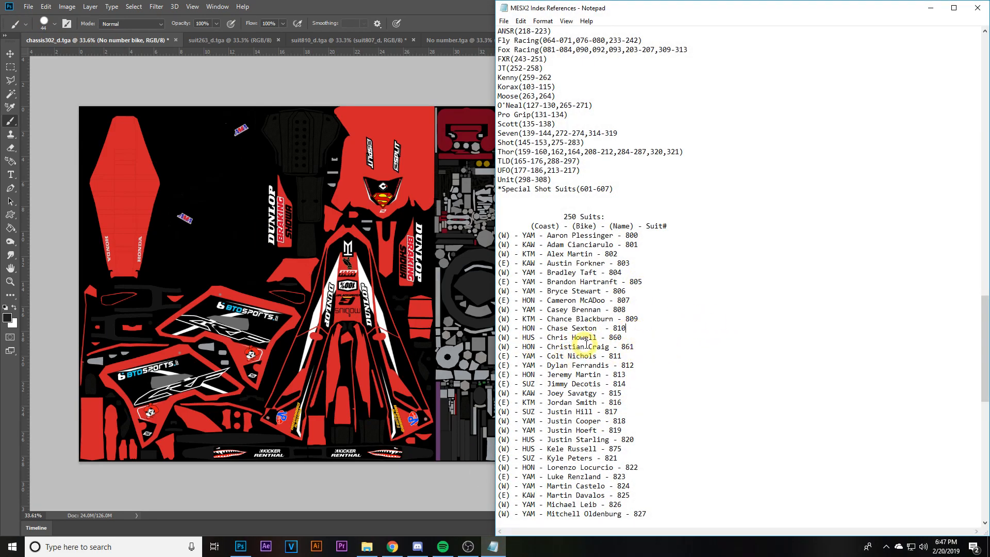
scroll(622, 271, "up", 12)
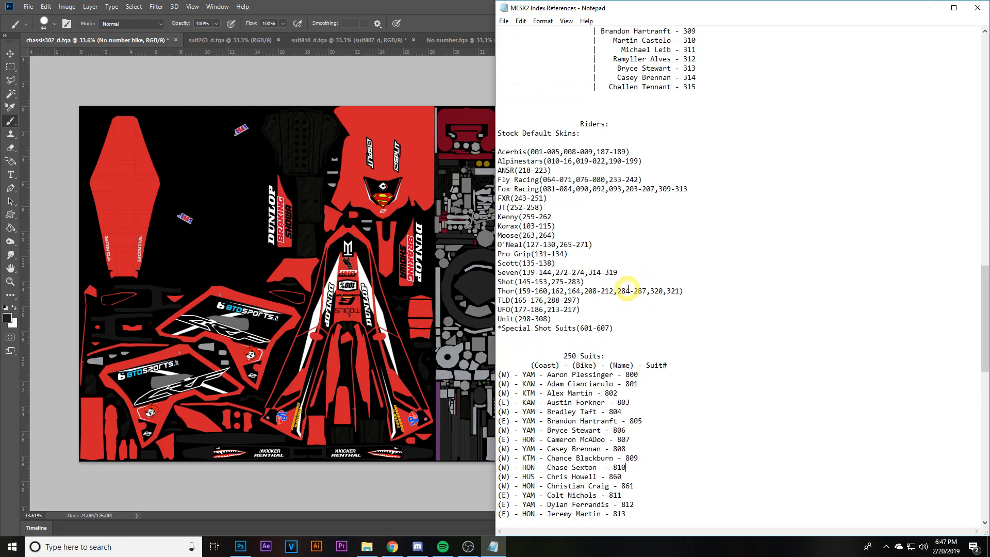
scroll(628, 288, "up", 20)
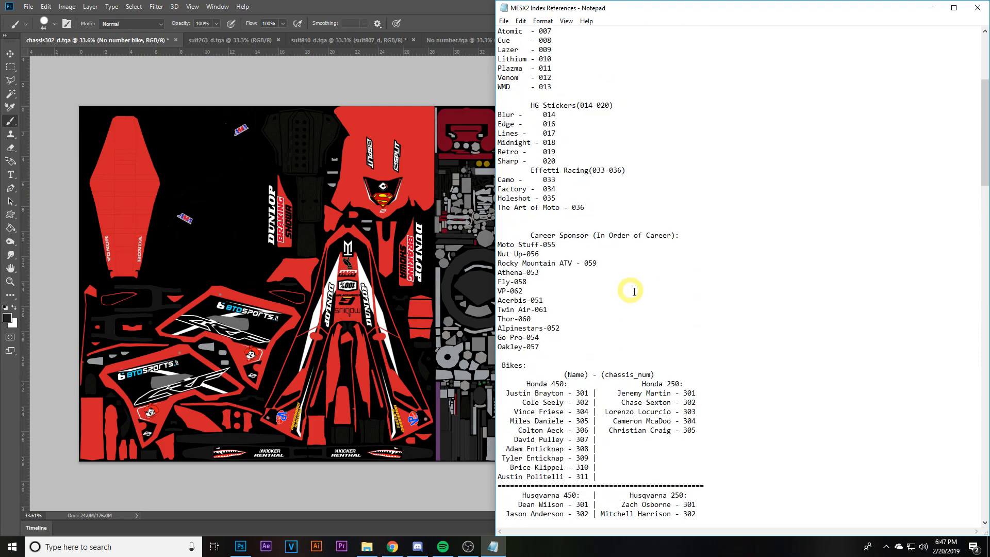
scroll(562, 206, "up", 2)
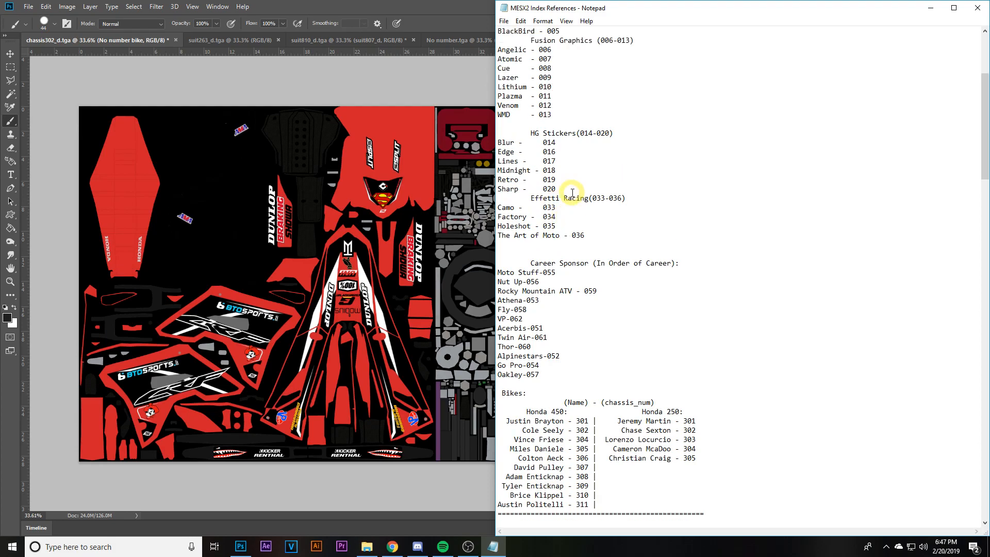
left_click_drag(527, 189, 559, 190)
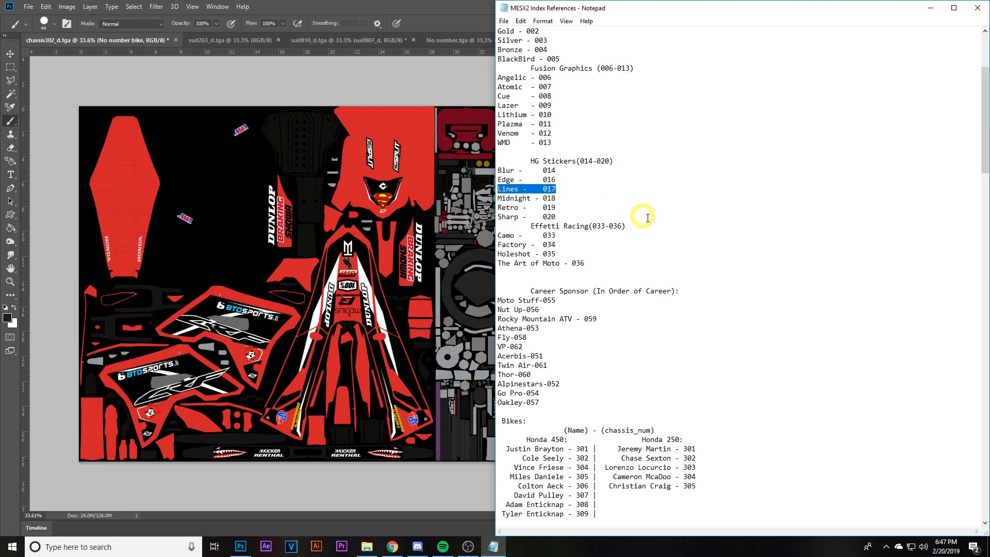
- Set up a Targa copy of the no-number chassis302_d artwork in the Tutorial folder
left_click(28, 6)
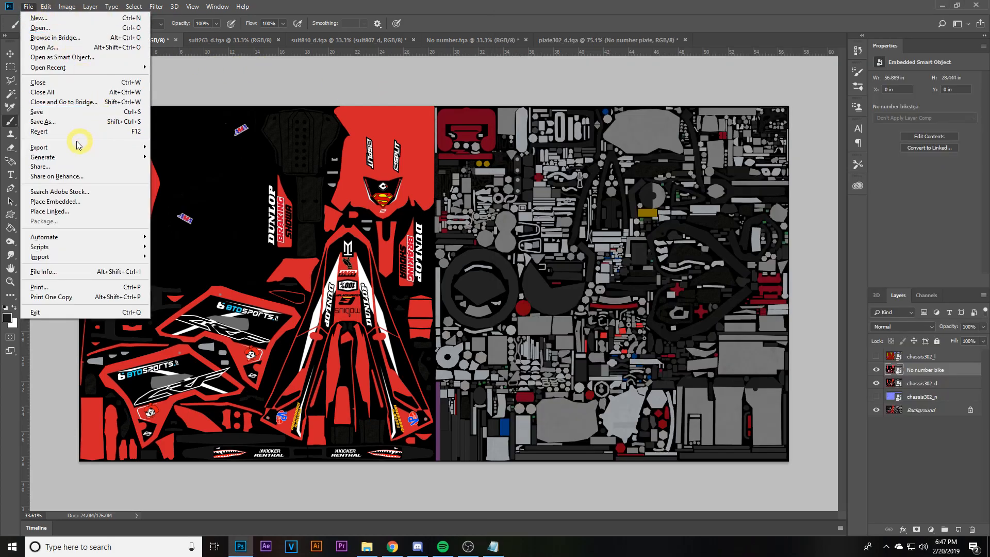
left_click(69, 126)
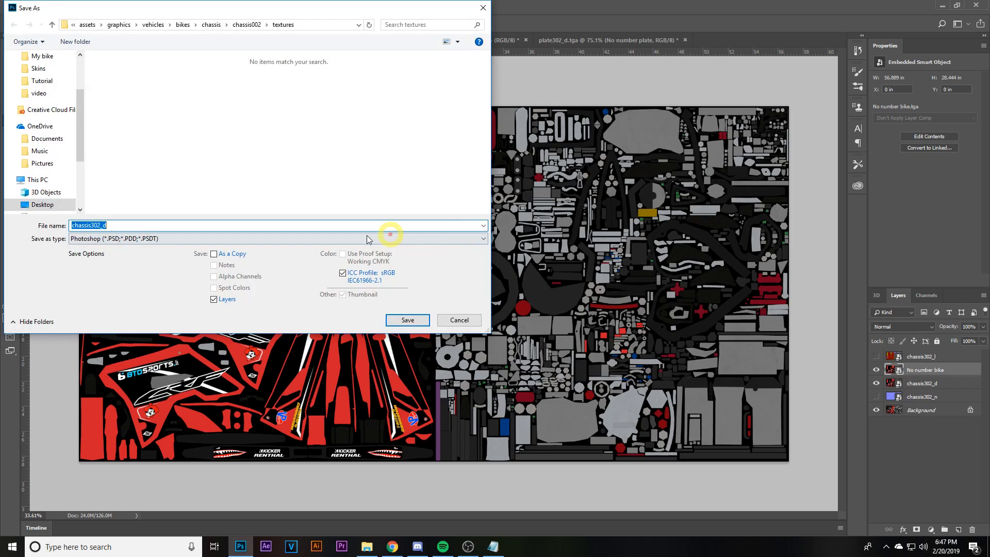
left_click(155, 241)
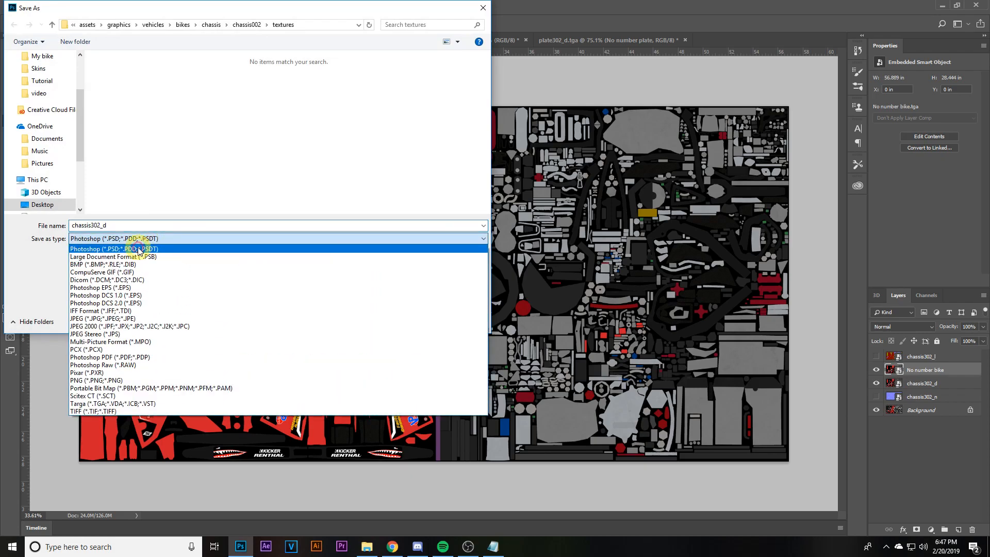
left_click(90, 404)
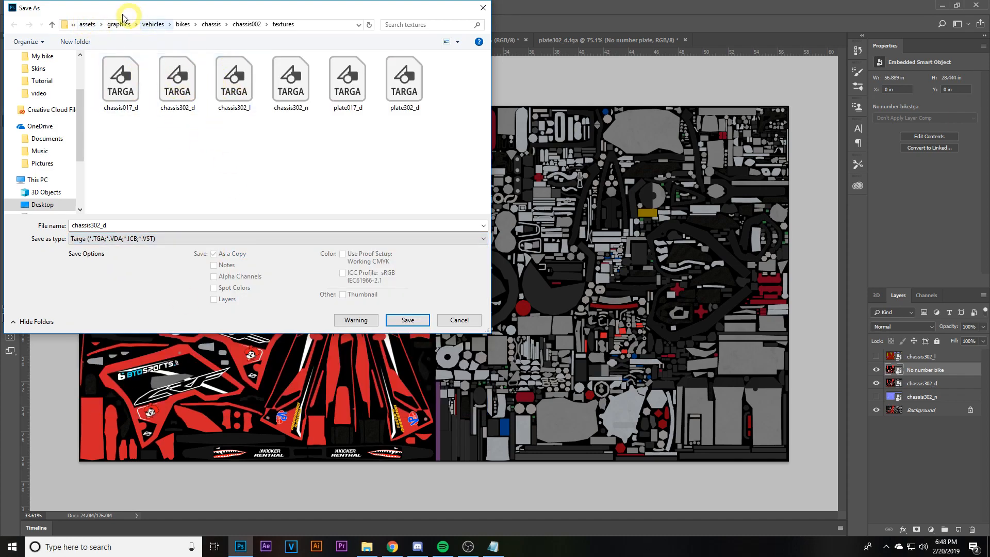
left_click(87, 25)
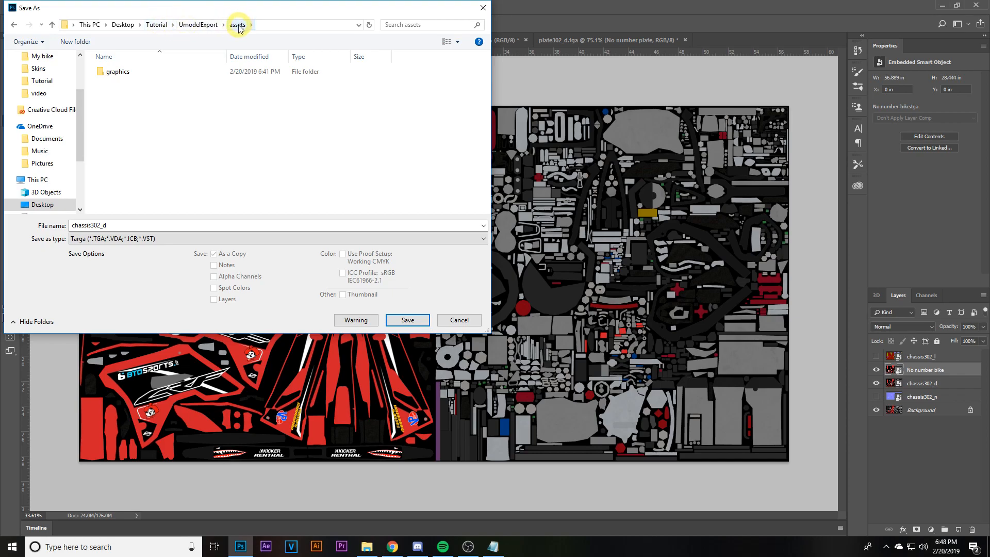
left_click(155, 25)
right_click(128, 130)
left_click(98, 177)
left_click(110, 227)
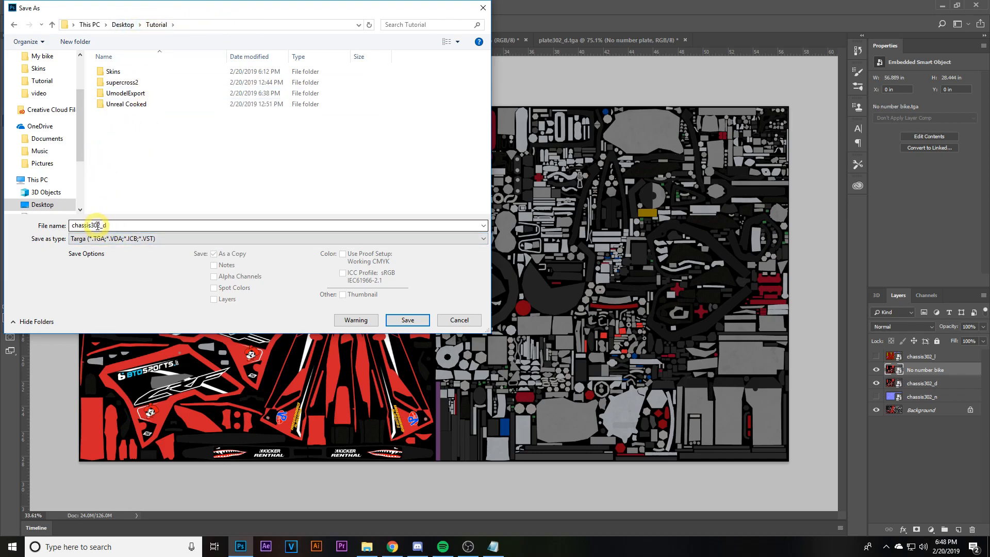
- Name the copy chassis017_d, checking the number against the index notes, and save it at 32 bits/pixel
double_click(99, 225)
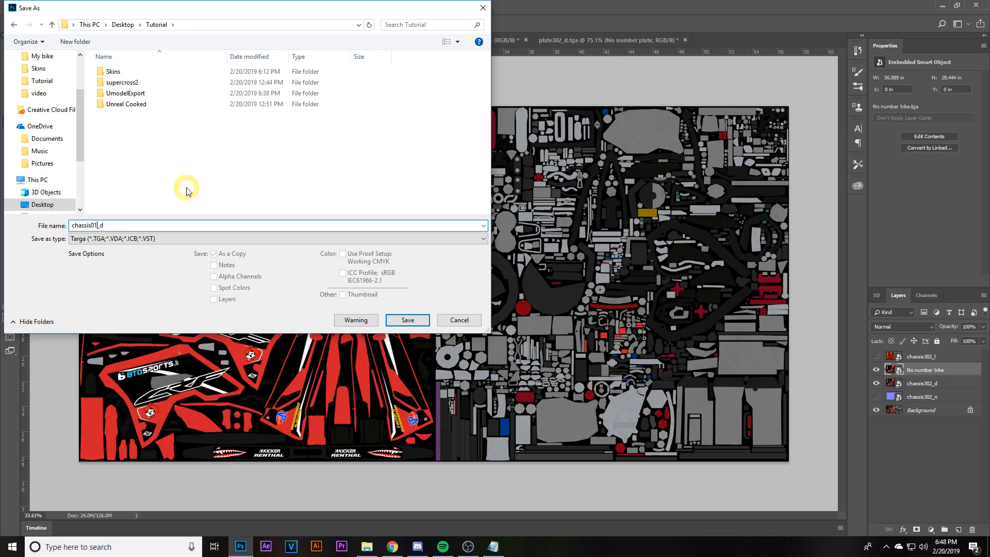
left_click(493, 546)
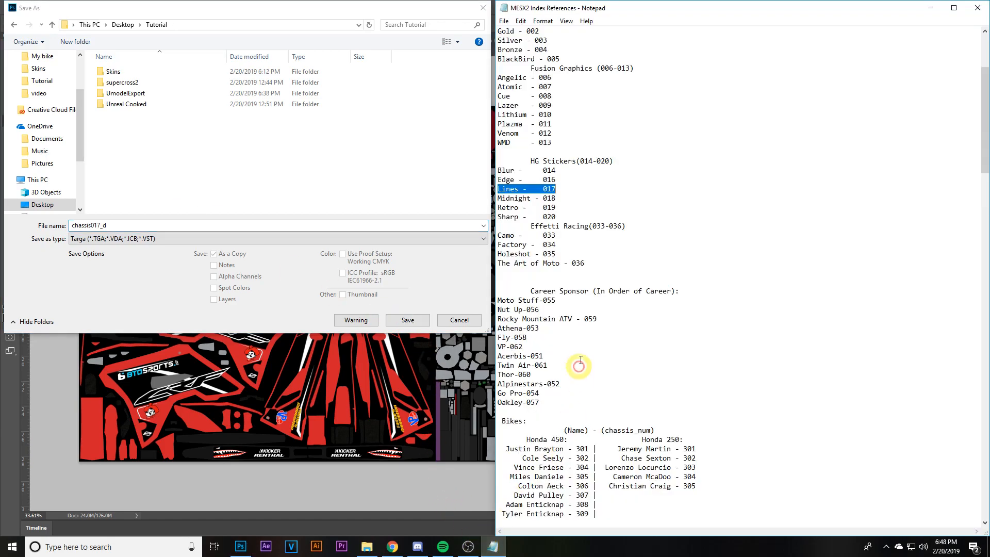
left_click(98, 224)
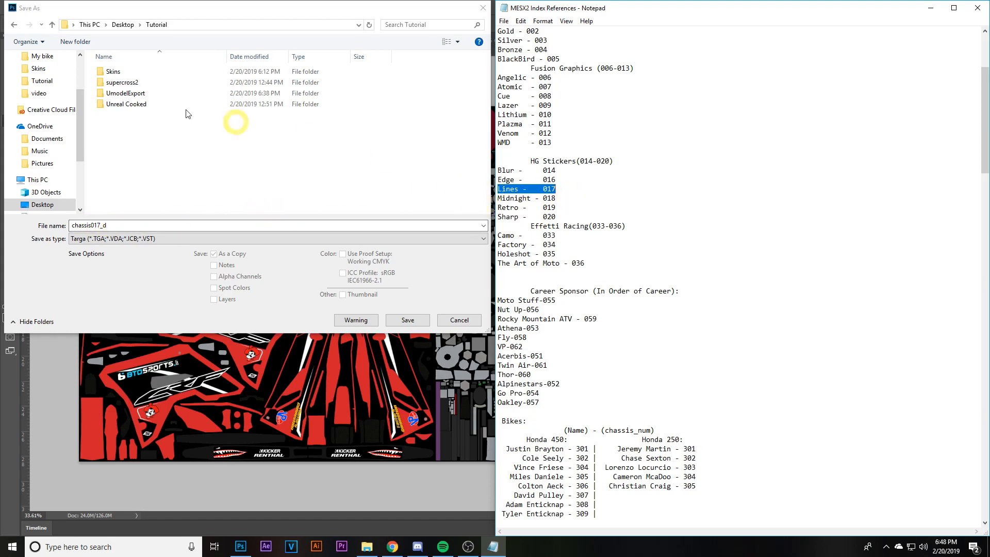
left_click(137, 227)
left_click(401, 318)
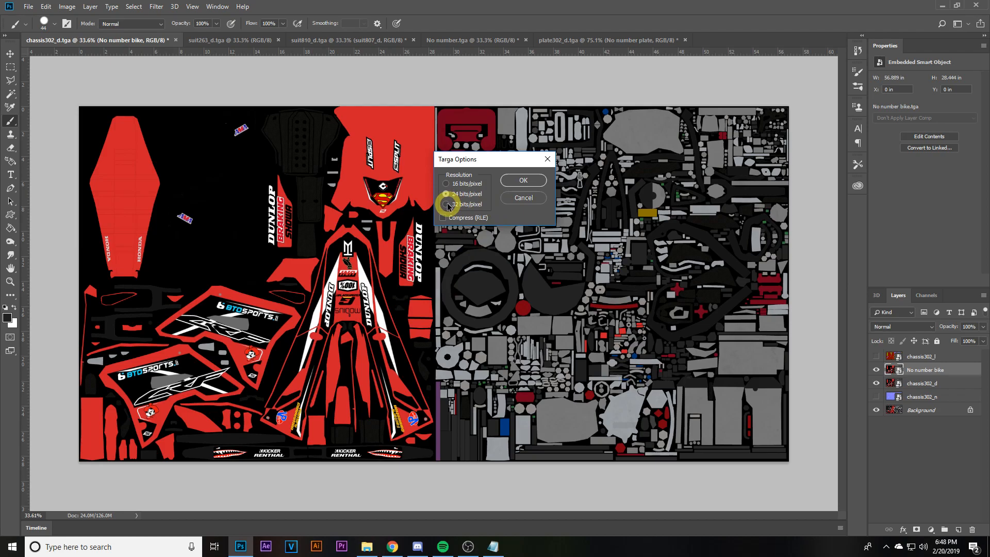
left_click(446, 204)
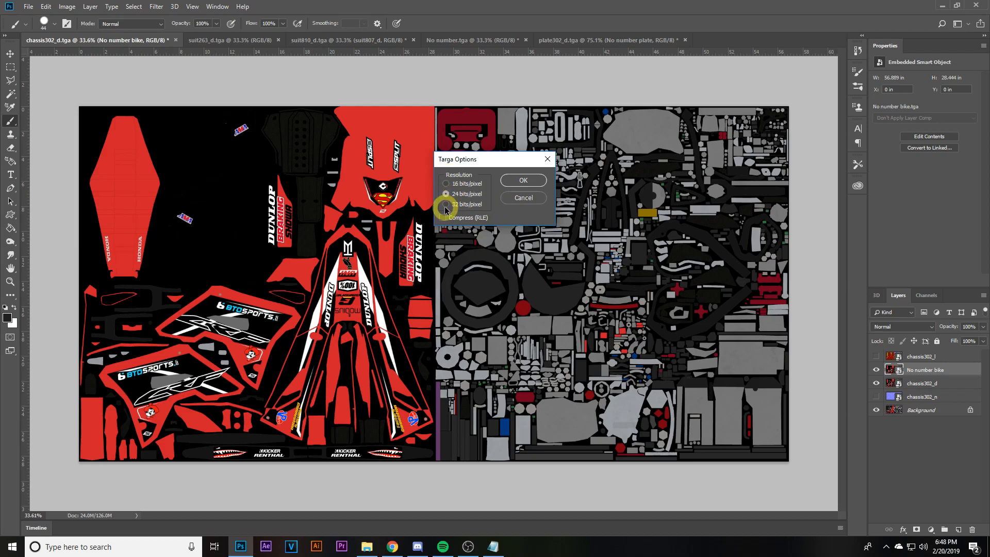
left_click(524, 181)
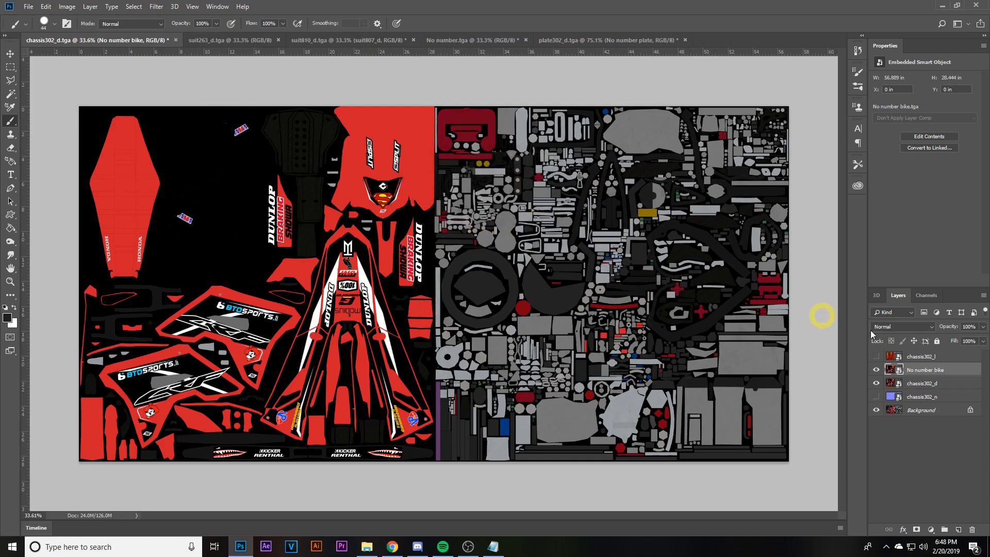
- Hide the No number bike layer and save the numbered skin as Targa file chassis302_d in the Tutorial folder
left_click(876, 370)
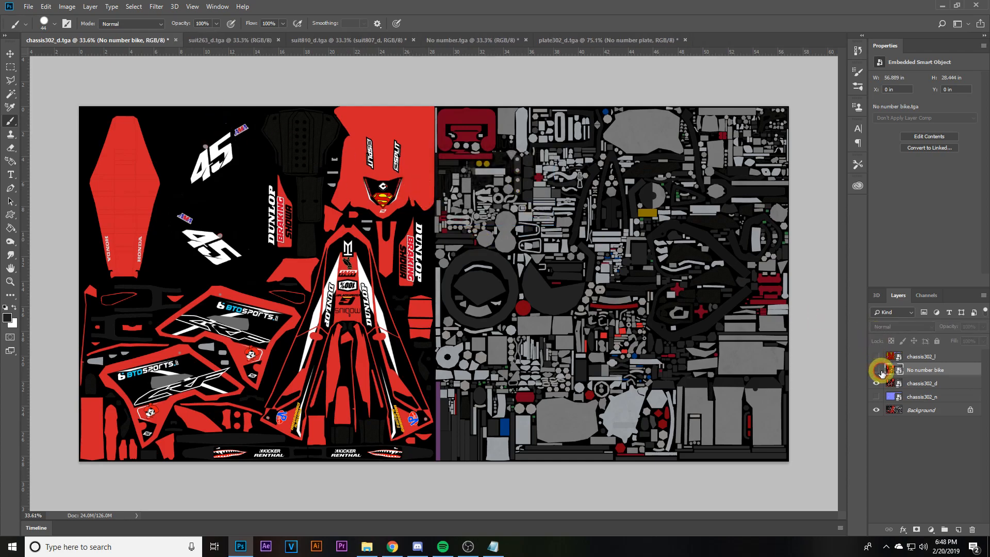
left_click(27, 12)
left_click(51, 127)
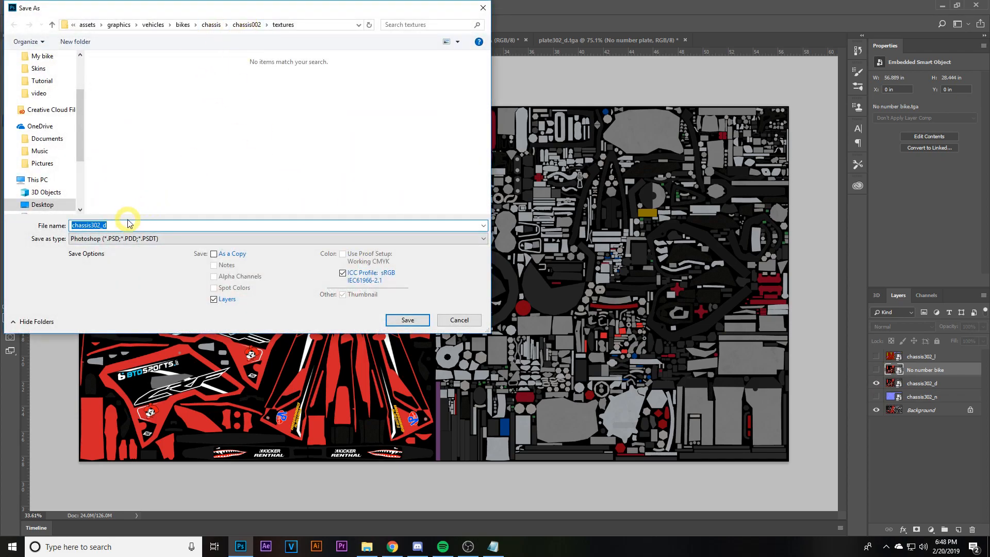
left_click(89, 25)
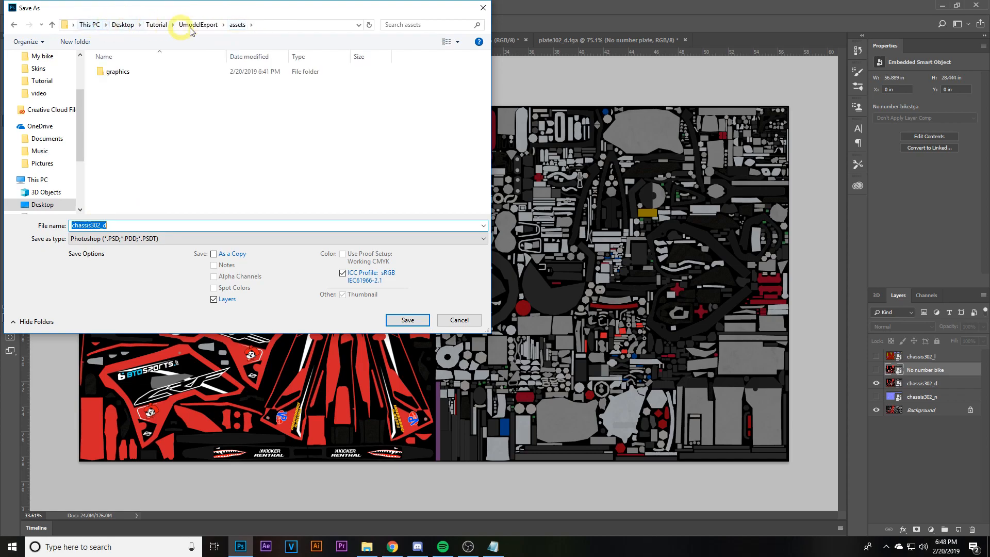
left_click(155, 24)
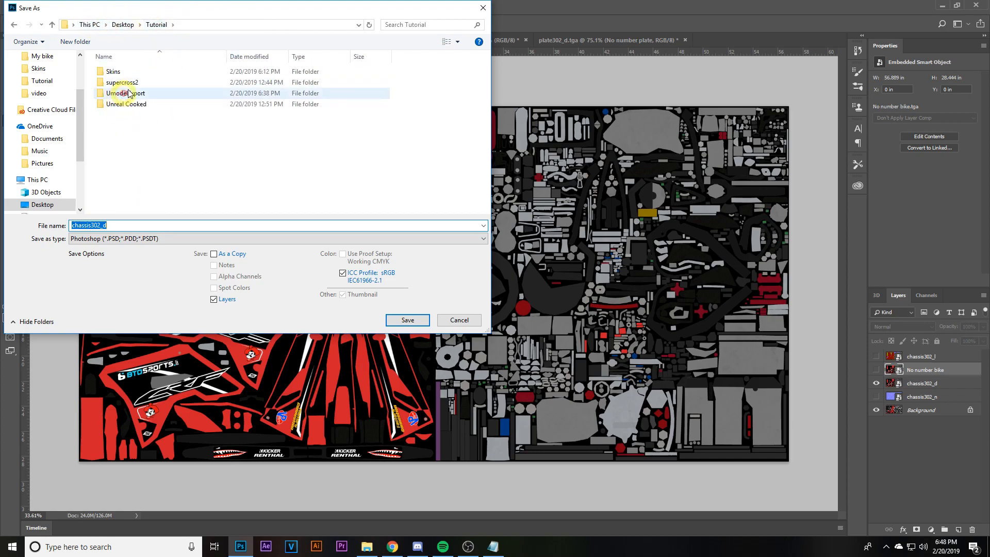
left_click(117, 238)
left_click(108, 404)
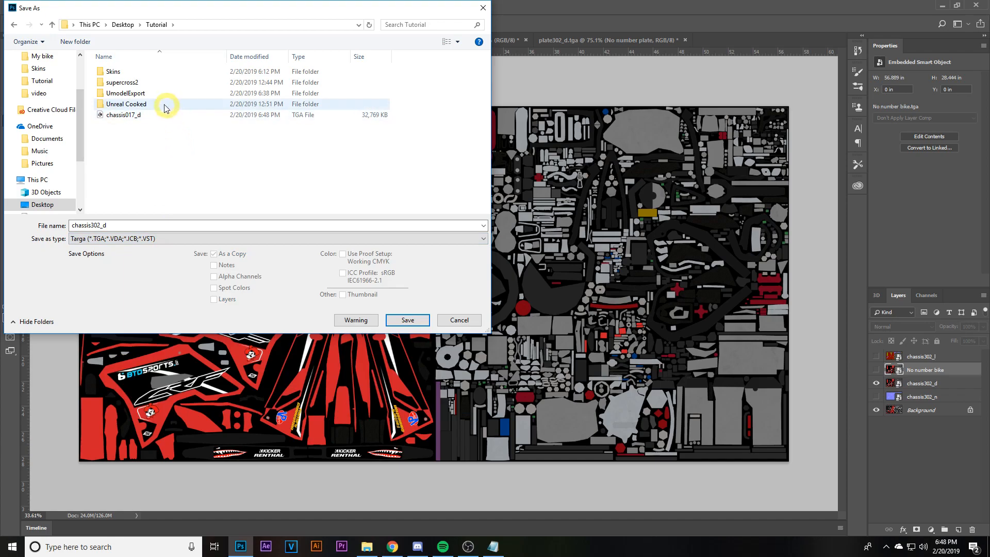
left_click(99, 225)
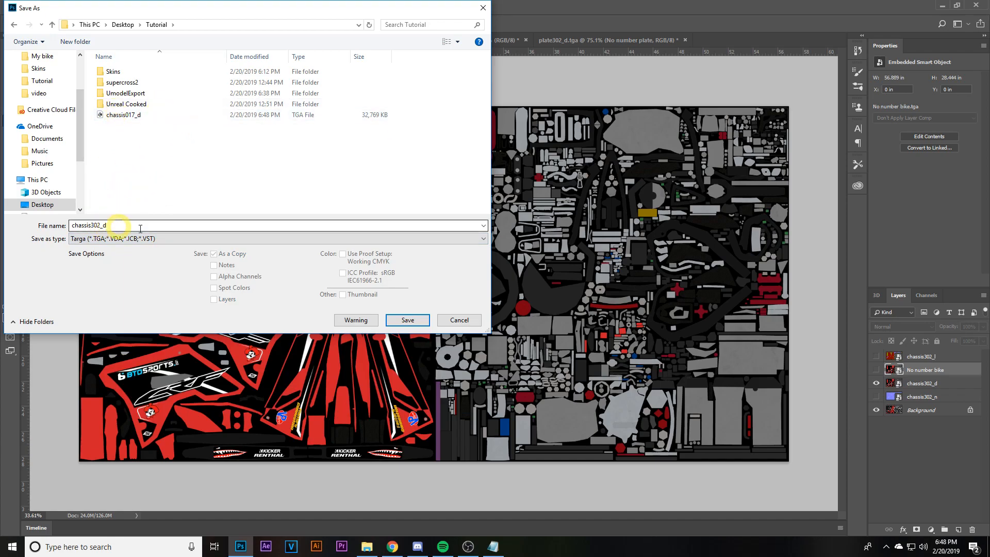
left_click(407, 320)
left_click(517, 181)
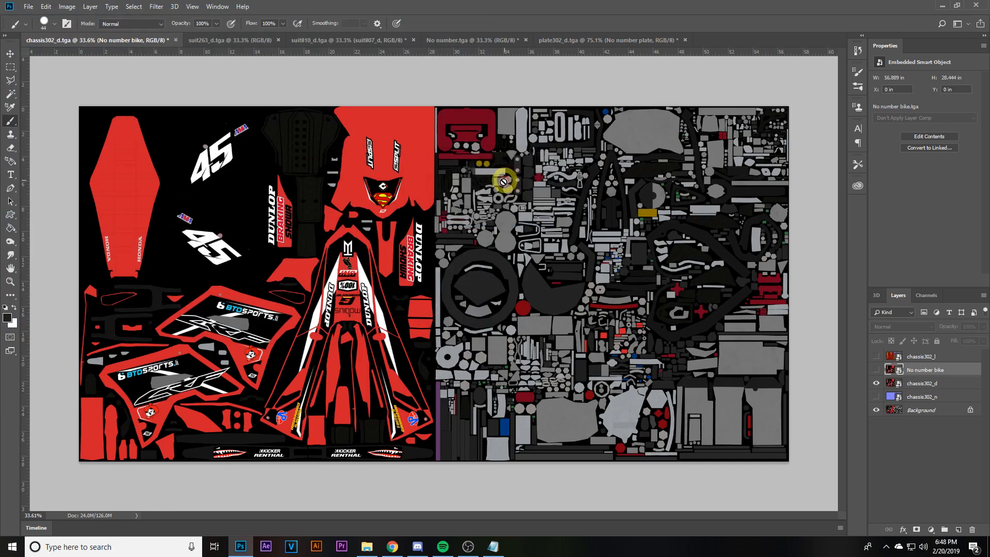
- Hide the chassis302_d layer, show chassis302_n, and start saving that normal map as a Targa file in the Tutorial folder
left_click(877, 383)
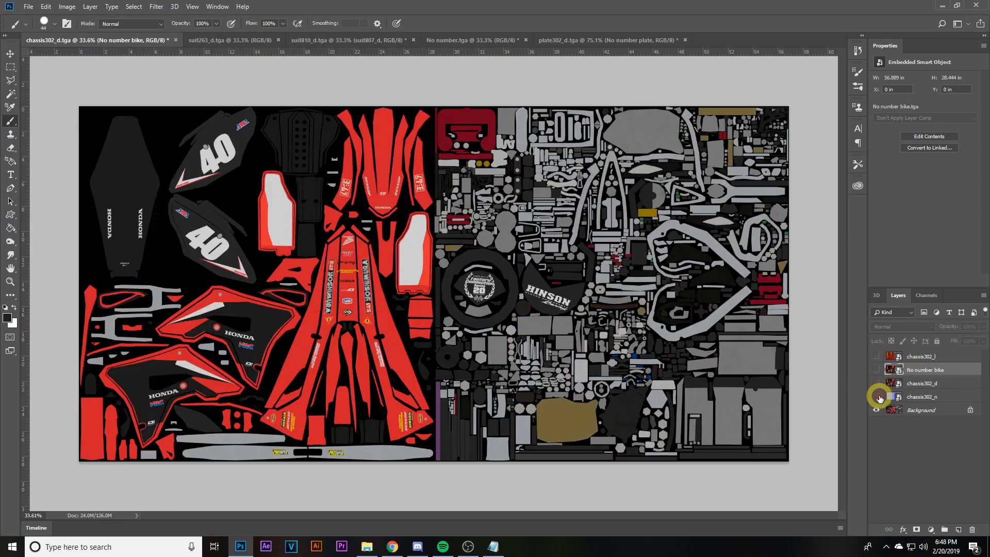
left_click(877, 397)
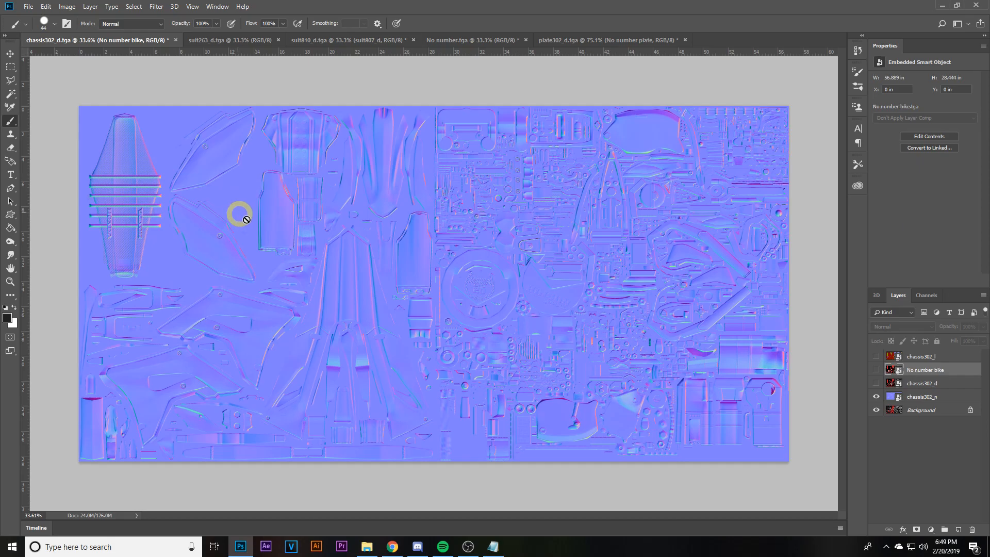
left_click(28, 7)
left_click(57, 122)
left_click(109, 26)
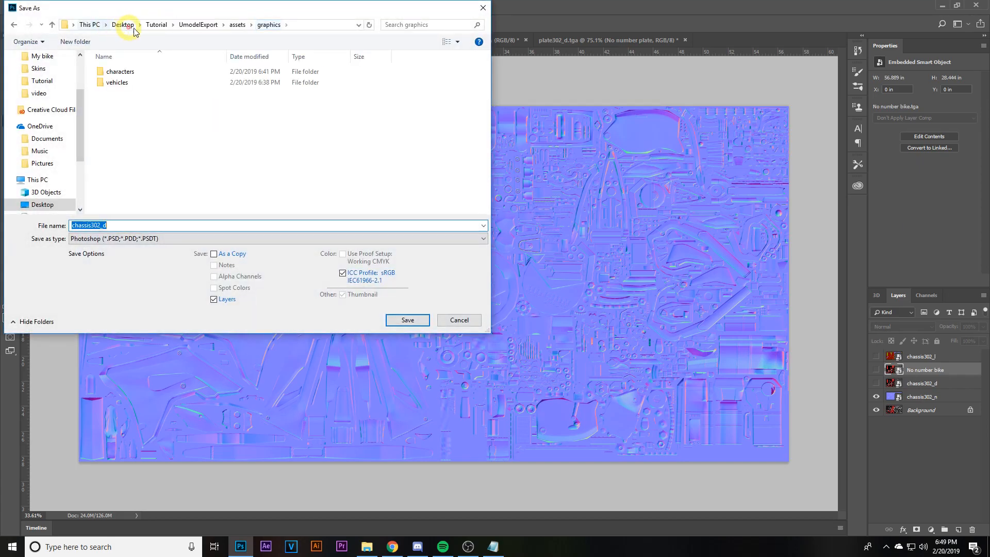
left_click(156, 24)
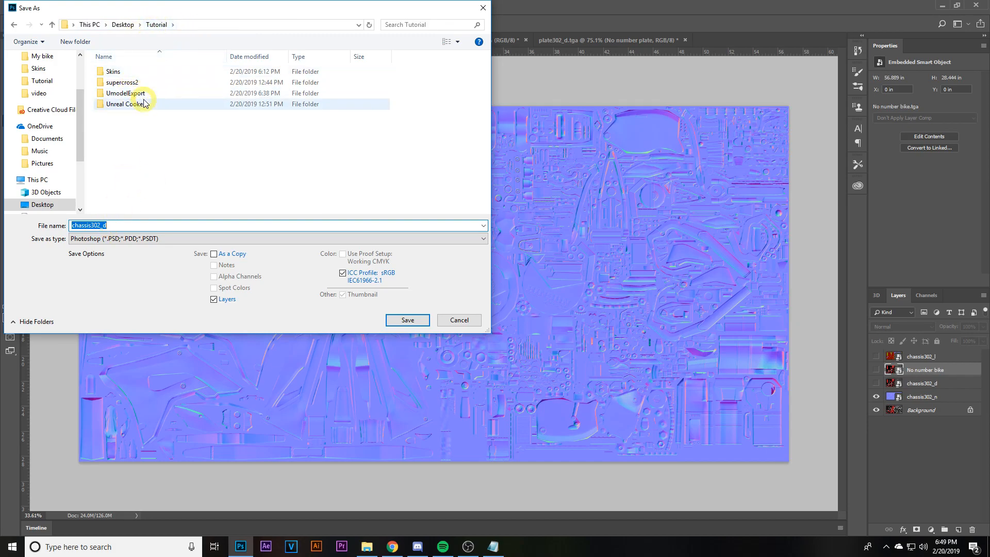
left_click_drag(133, 238, 126, 403)
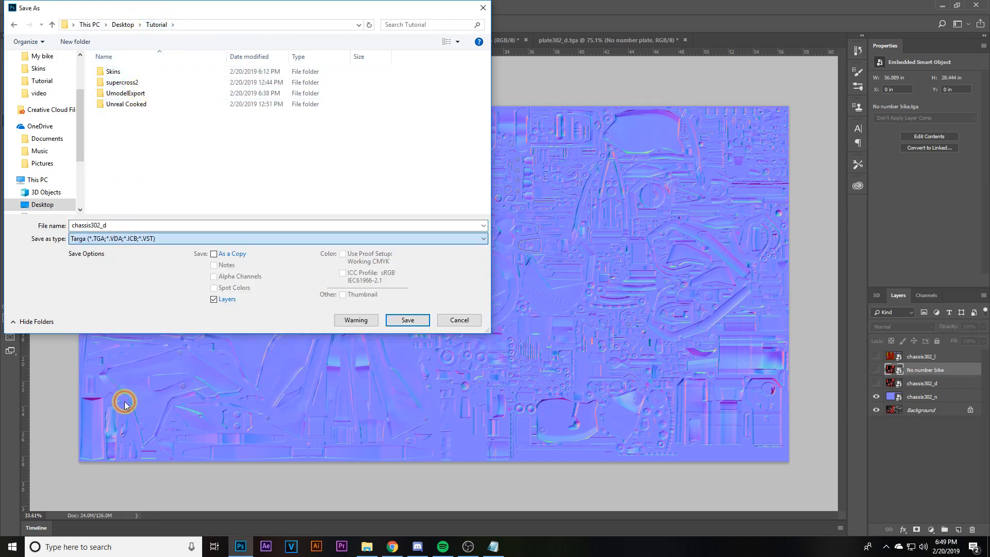
double_click(121, 225)
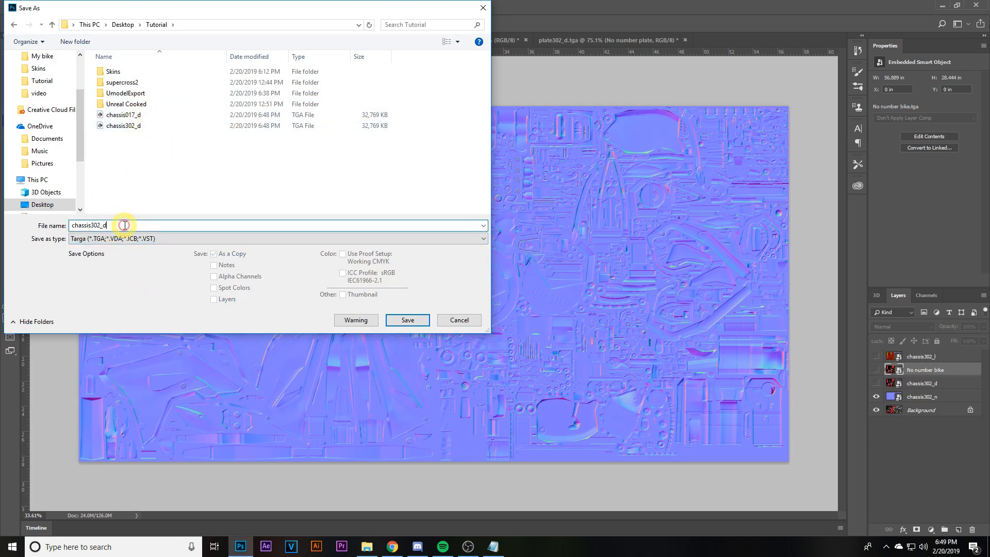
- Save the normal map as the Targa file chassis302_n at 32 bits/pixel in the Tutorial folder
key("BackSpace")
type("n")
key("Return")
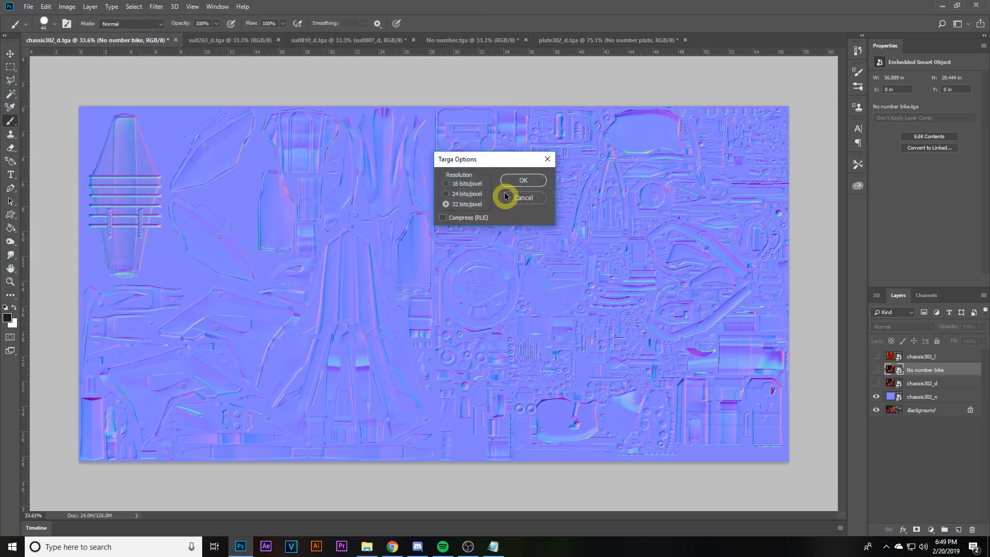
left_click(516, 182)
- Show the chassis302_l layer, and close the chassis302_d document without saving changes
left_click(876, 356)
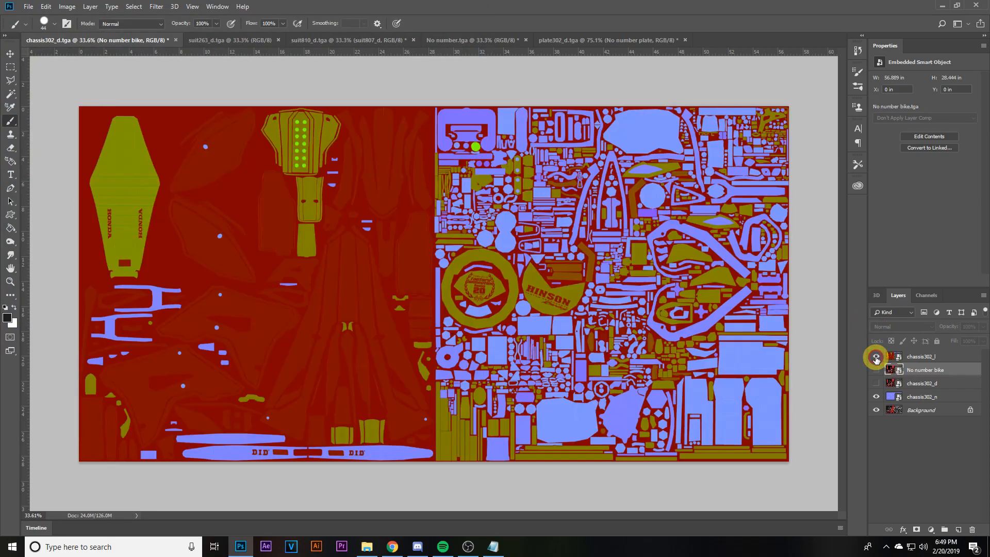
left_click(176, 41)
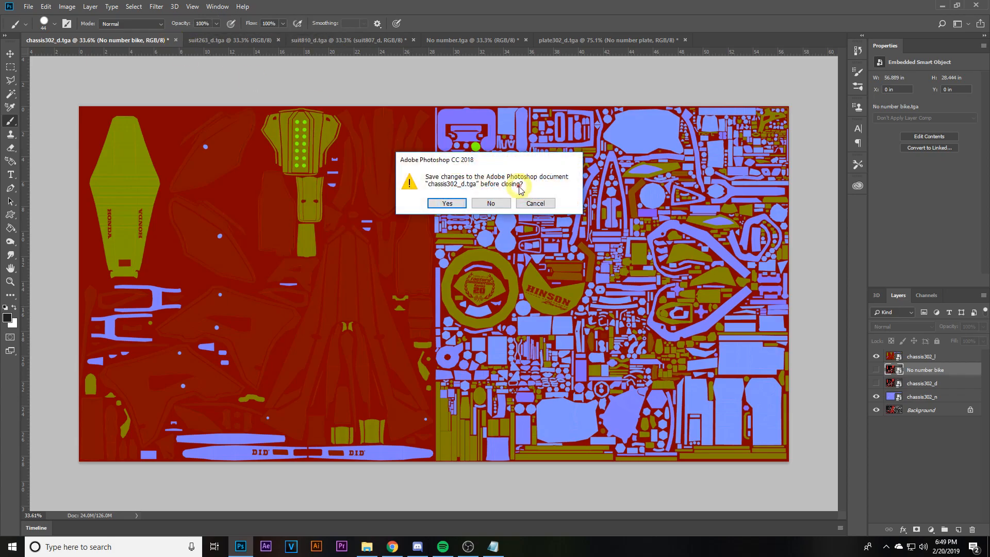
left_click(491, 203)
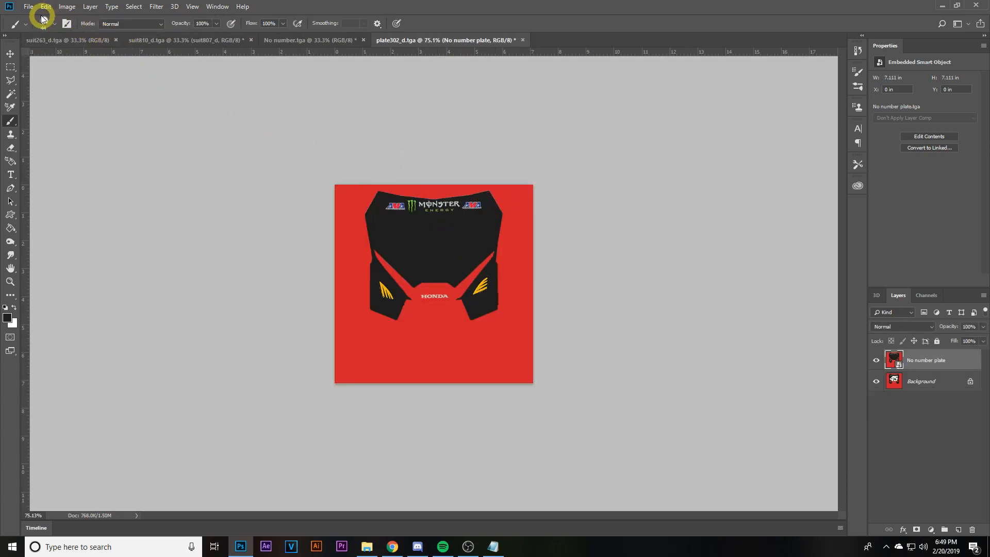
- Save the numberless plate as a 32 bits/pixel Targa file named plate017_d in the Tutorial folder
left_click(29, 7)
left_click(60, 119)
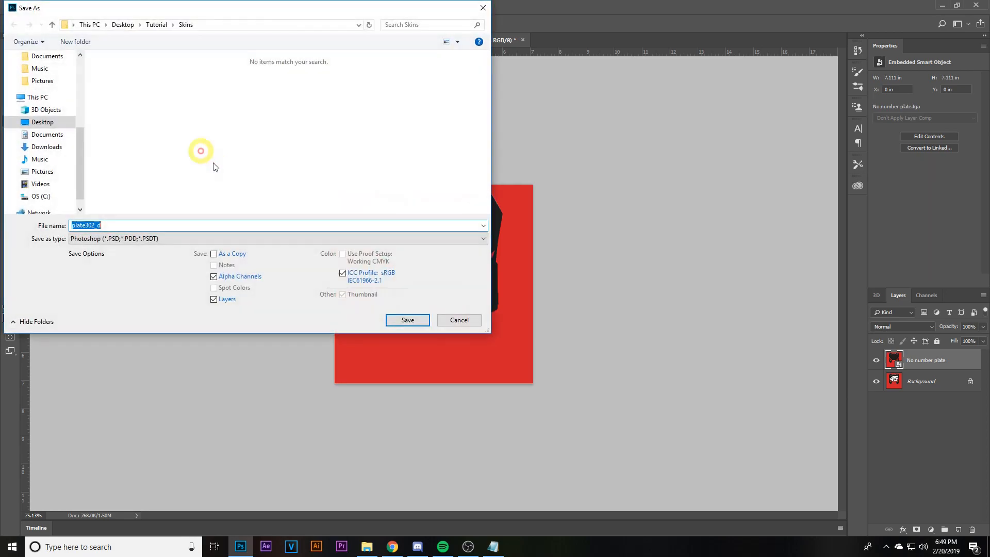
left_click(109, 241)
left_click(144, 397)
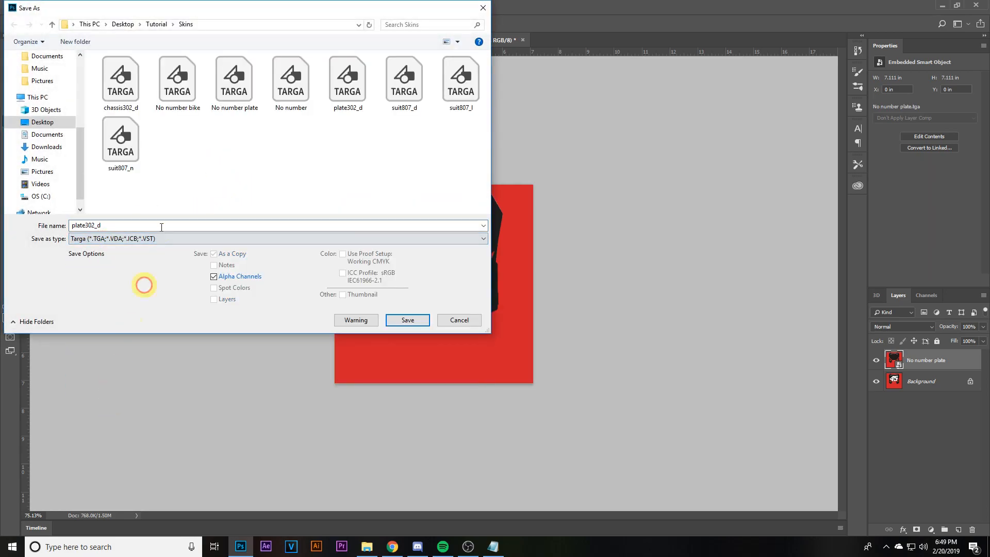
left_click(153, 26)
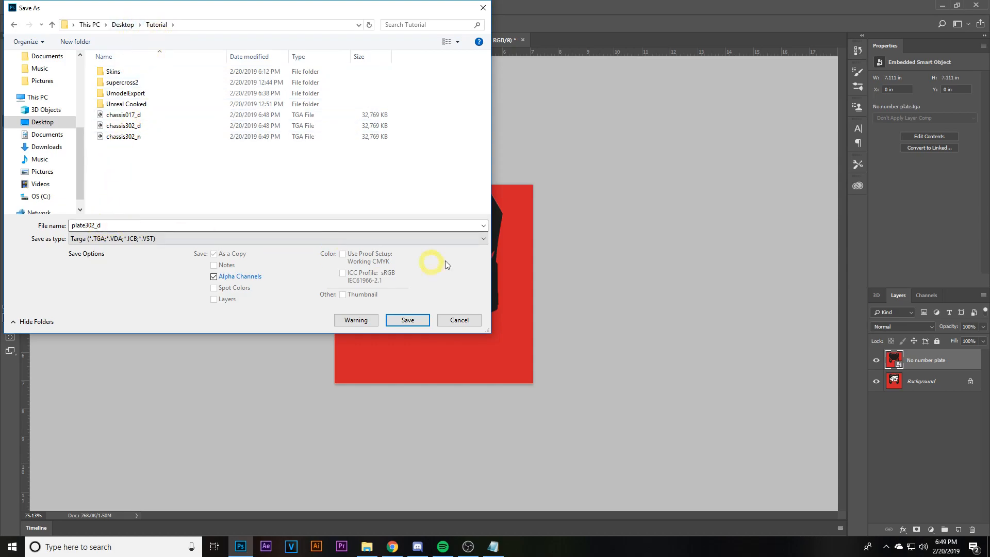
left_click_drag(374, 8, 500, 111)
double_click(220, 328)
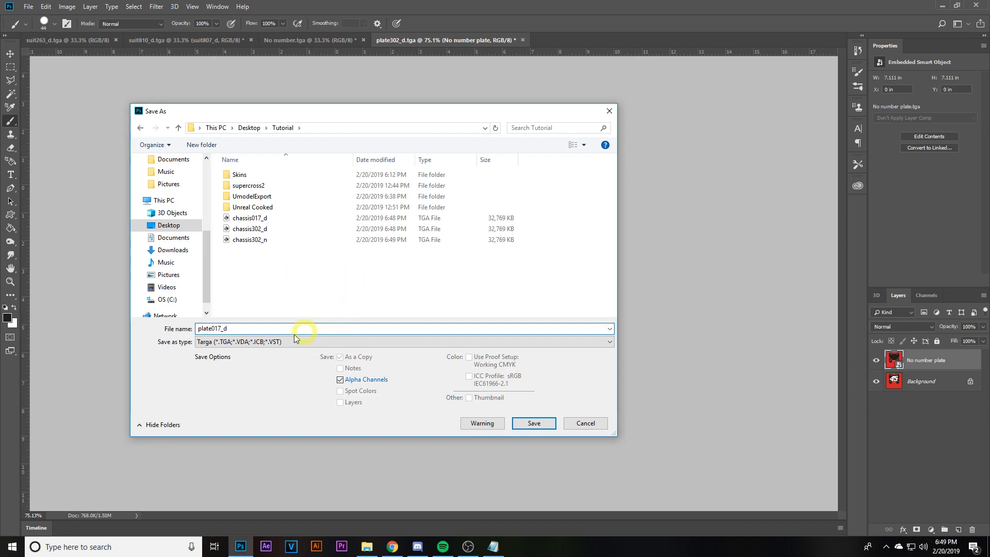
left_click(534, 424)
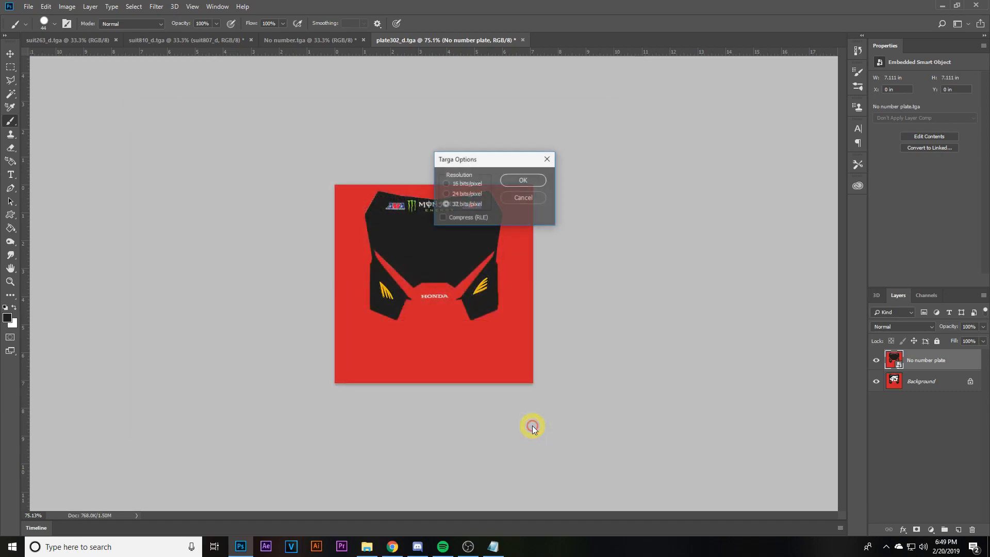
left_click(513, 183)
- Hide the No number plate layer and save the numbered plate as 32 bits/pixel Targa file plate302_d in the Tutorial folder
left_click(876, 360)
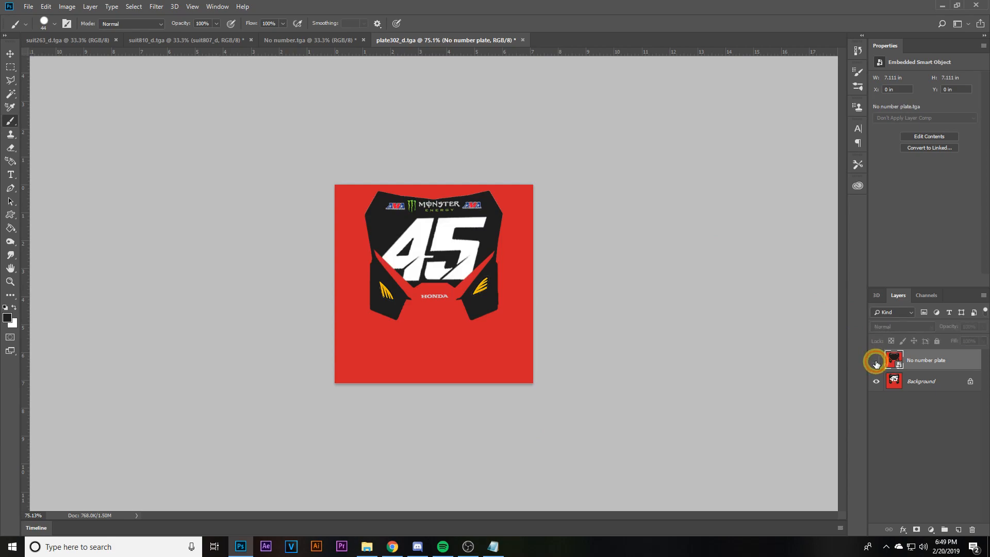
left_click(28, 6)
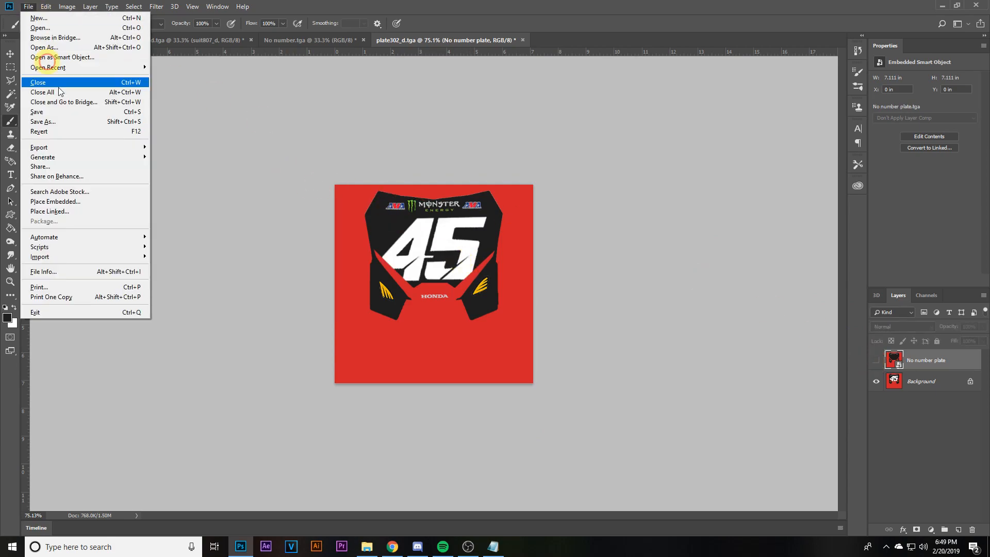
left_click(65, 122)
left_click(294, 342)
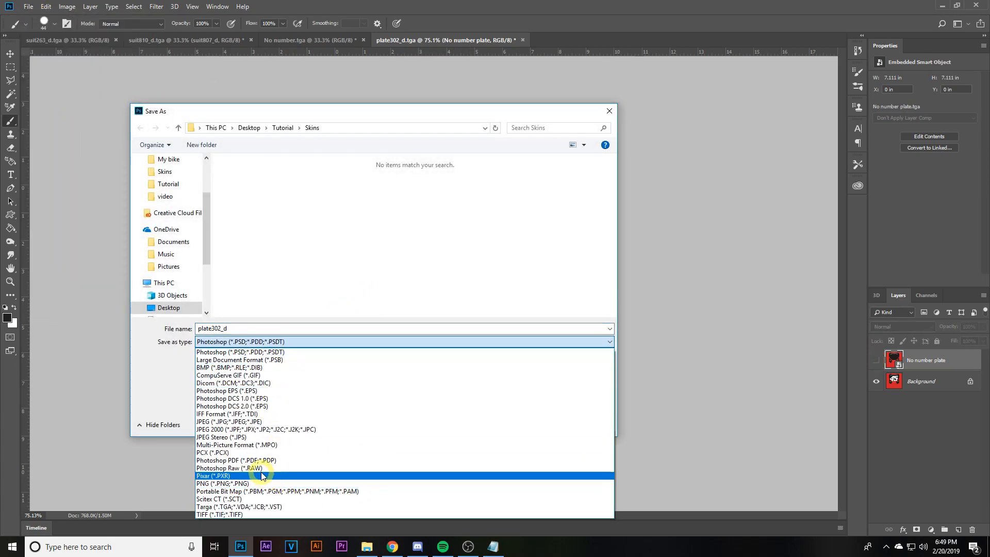
left_click(254, 507)
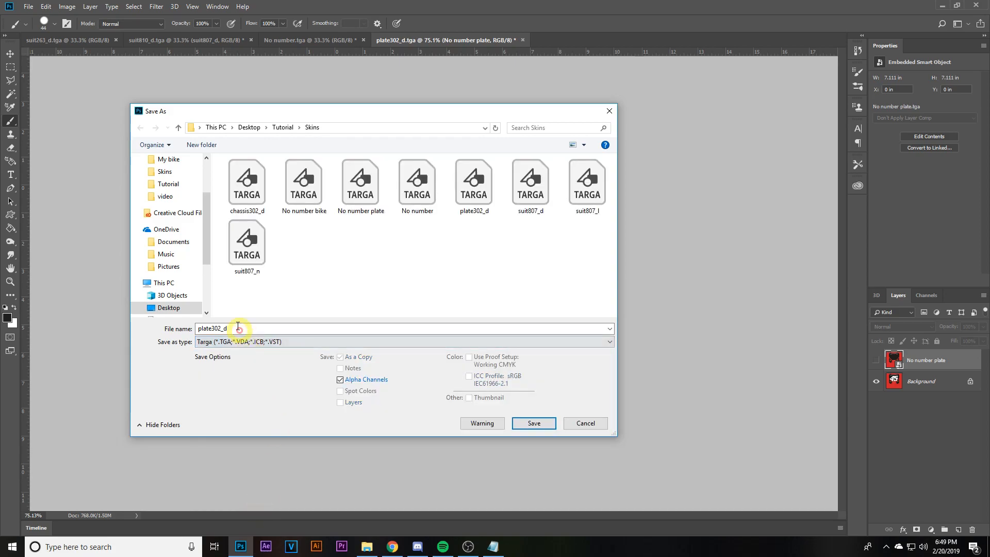
left_click(281, 132)
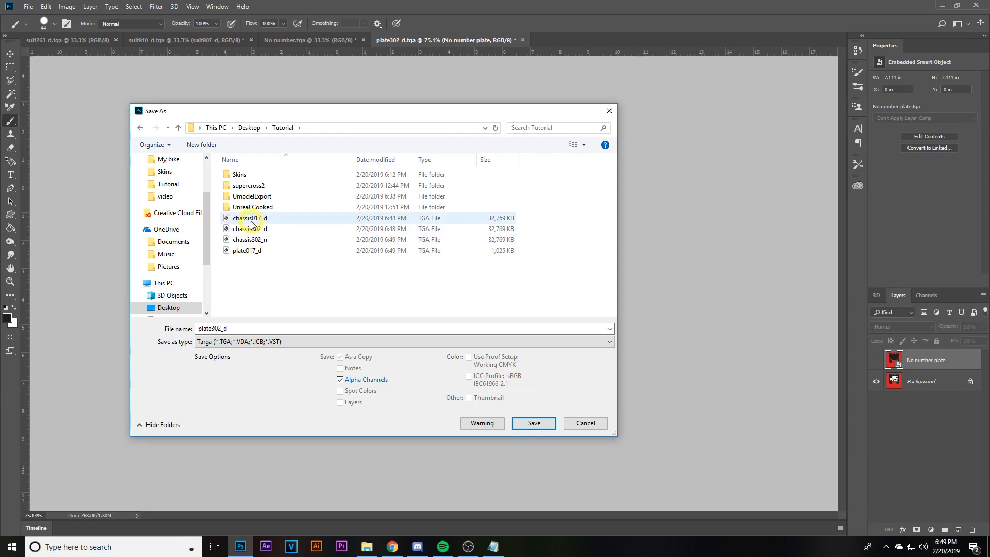
left_click(273, 230)
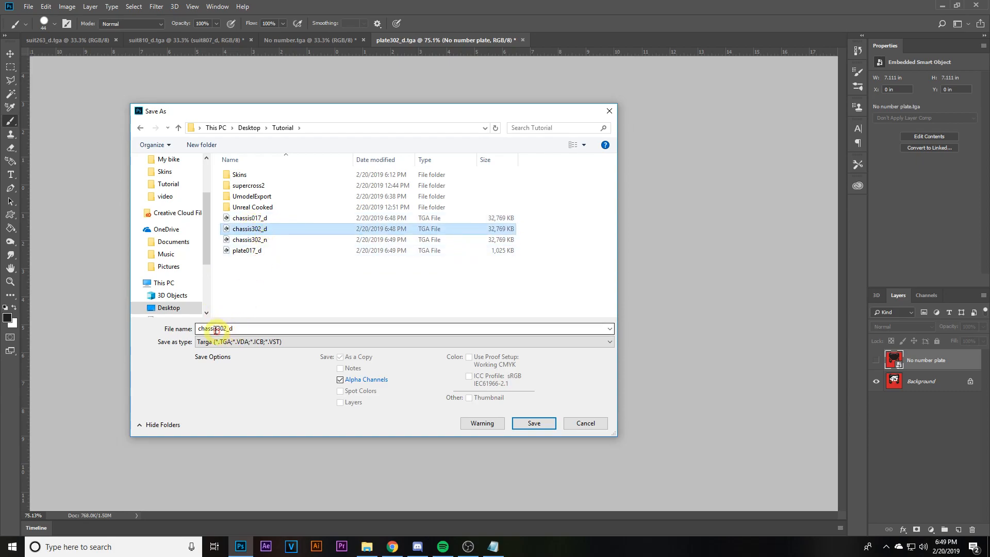
left_click(247, 251)
double_click(220, 329)
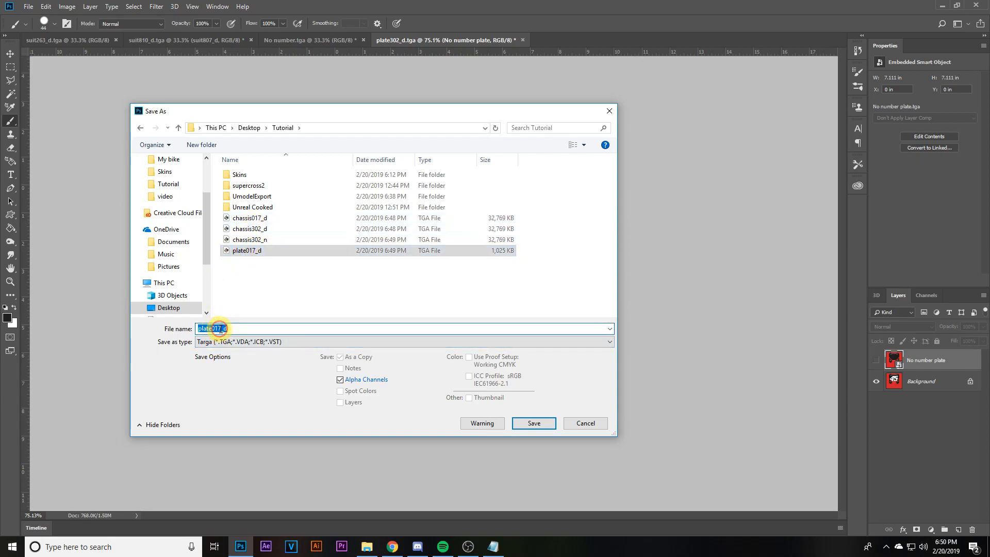
type("302")
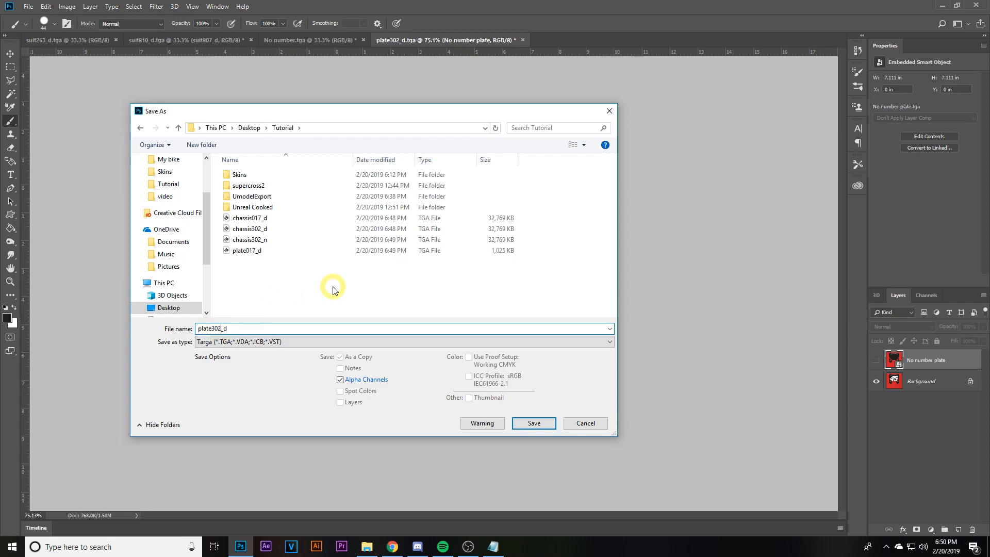
key("Return")
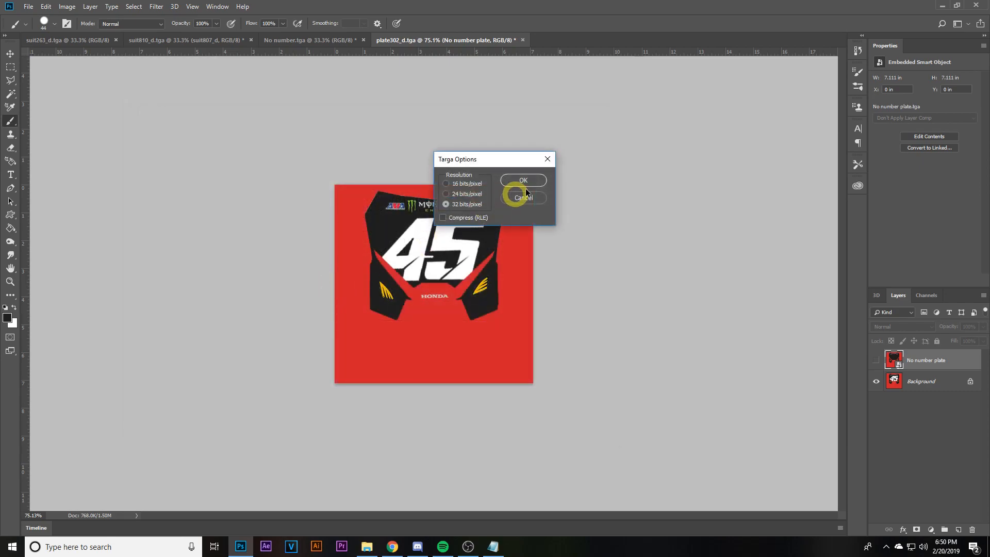
left_click(534, 183)
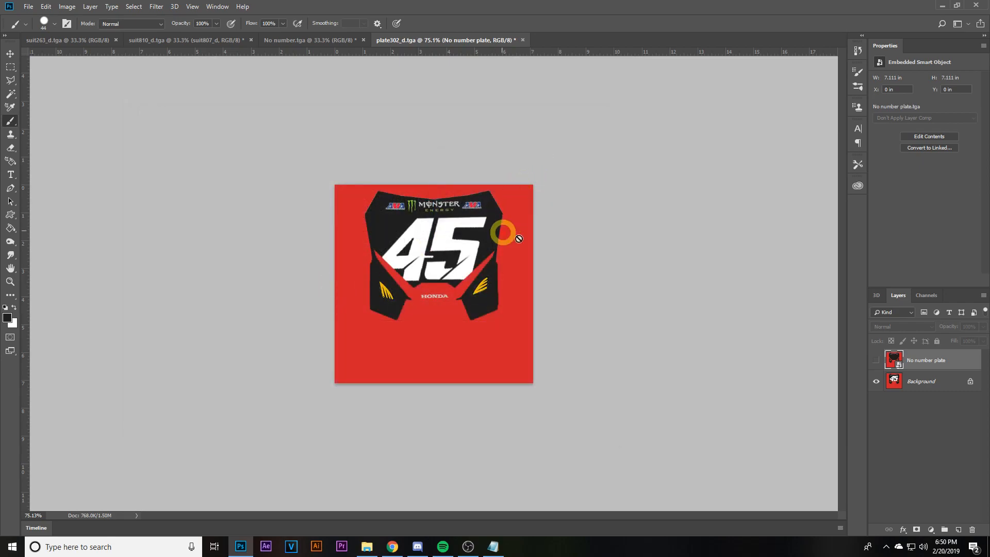
- Close the plate302_d document without saving changes and switch to the suit263_d document
left_click(523, 40)
left_click(491, 206)
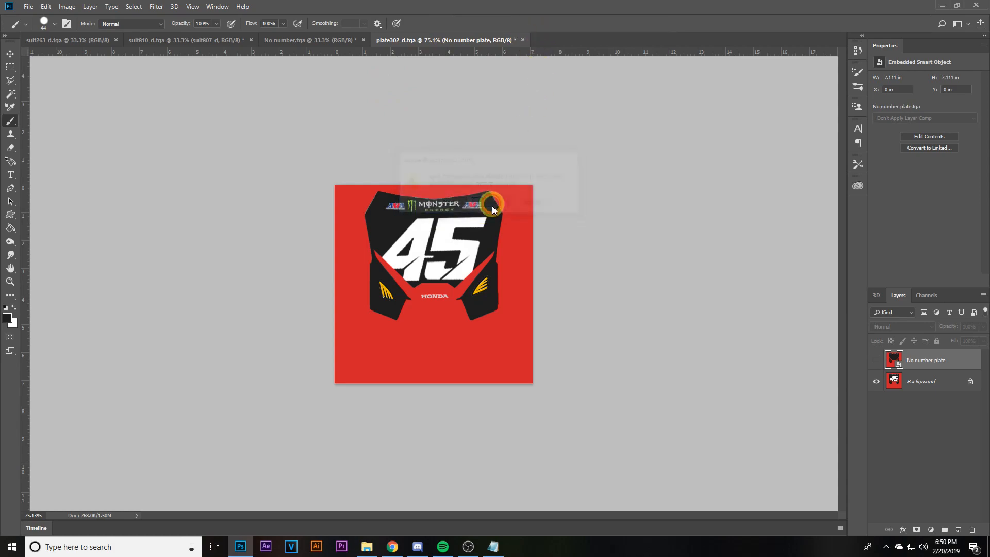
left_click(73, 38)
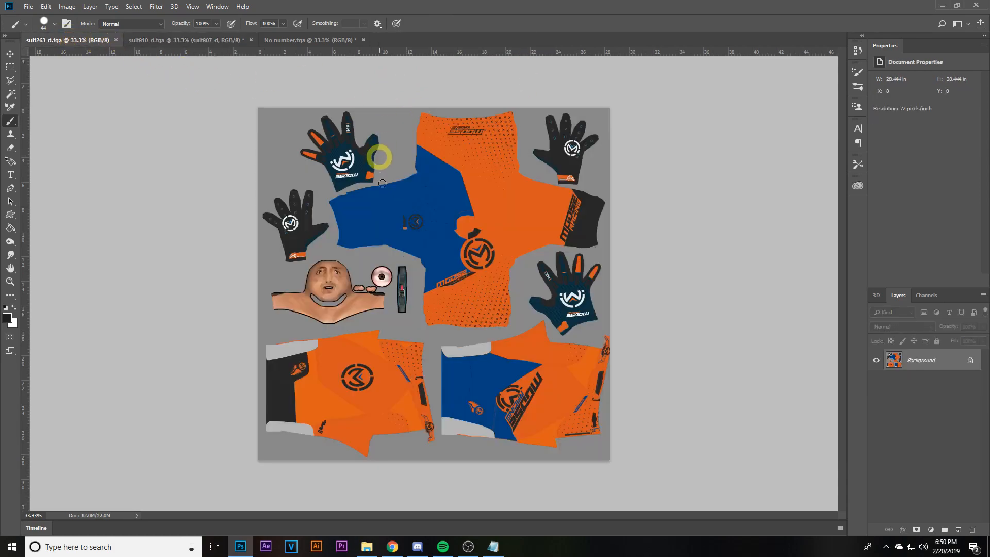
- Set up a Targa copy of the suit810_d document for saving in the Desktop's Tutorial folder
left_click(194, 40)
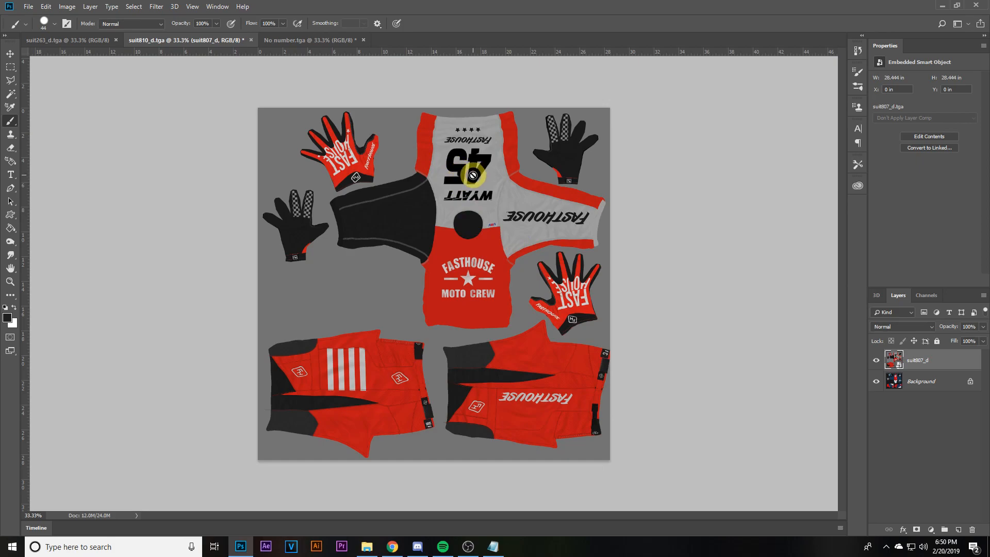
left_click(28, 6)
left_click(55, 123)
left_click(244, 346)
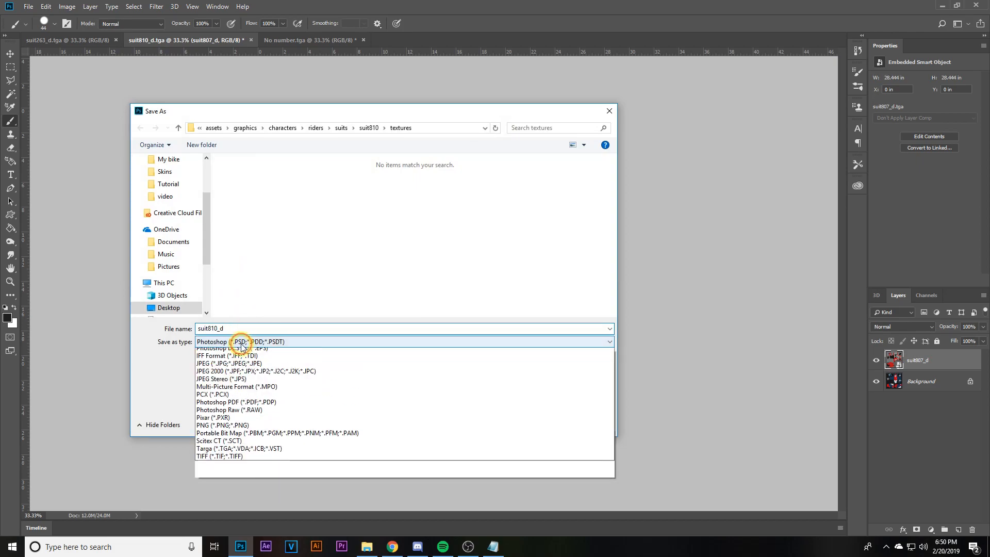
left_click(243, 508)
left_click(213, 127)
left_click(250, 129)
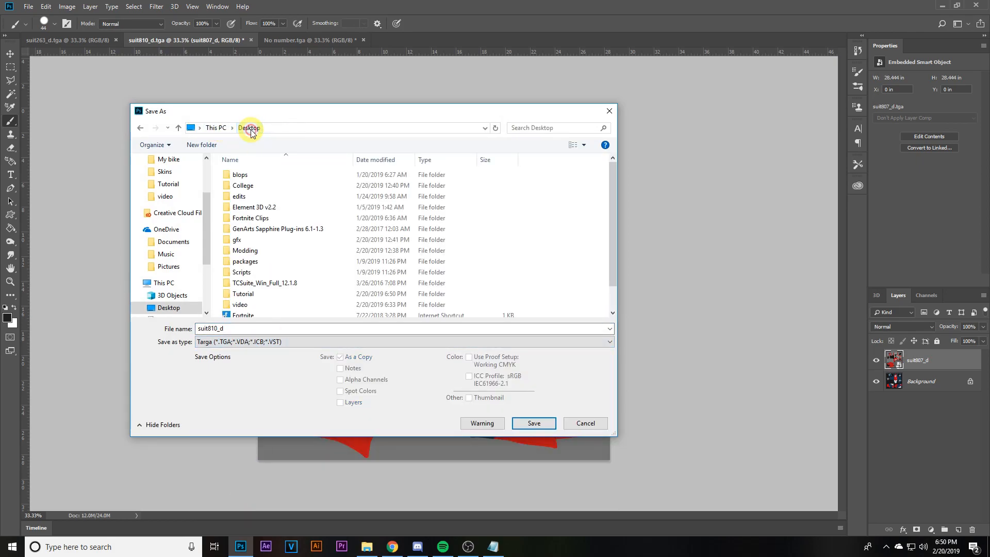
double_click(246, 292)
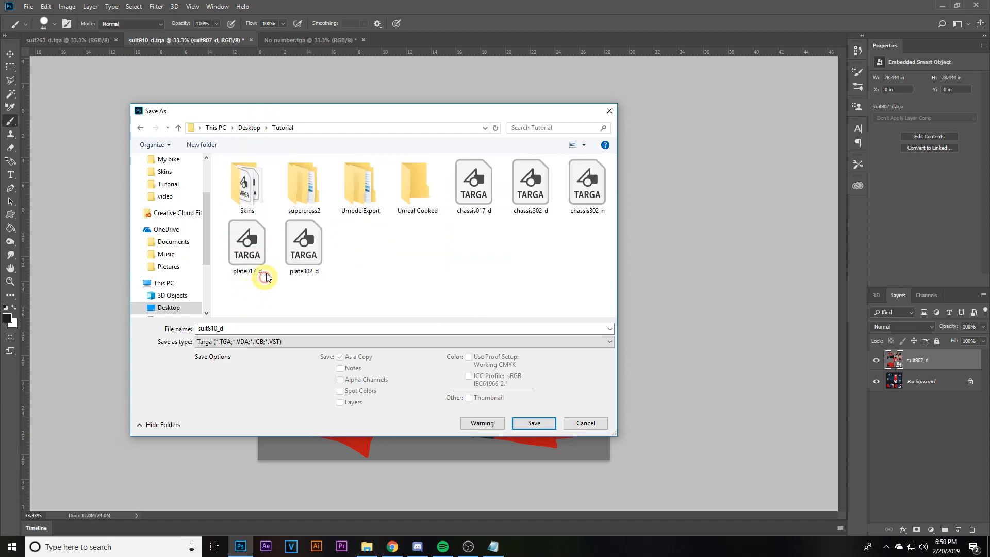
double_click(219, 329)
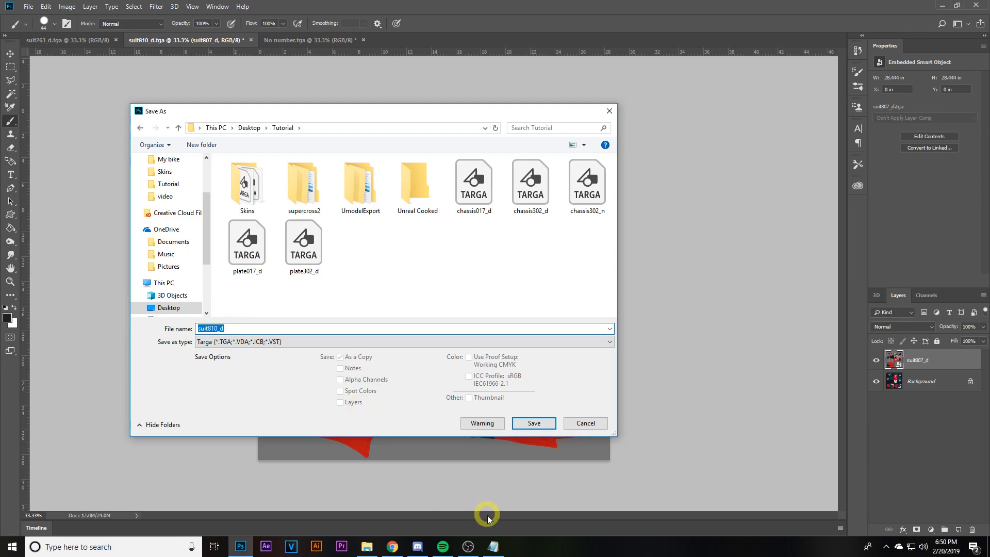
- Check the rider's suit number in the MESX2 Index References notes, and save the Targa texture as suit810_d
left_click(493, 546)
scroll(691, 240, "down", 4)
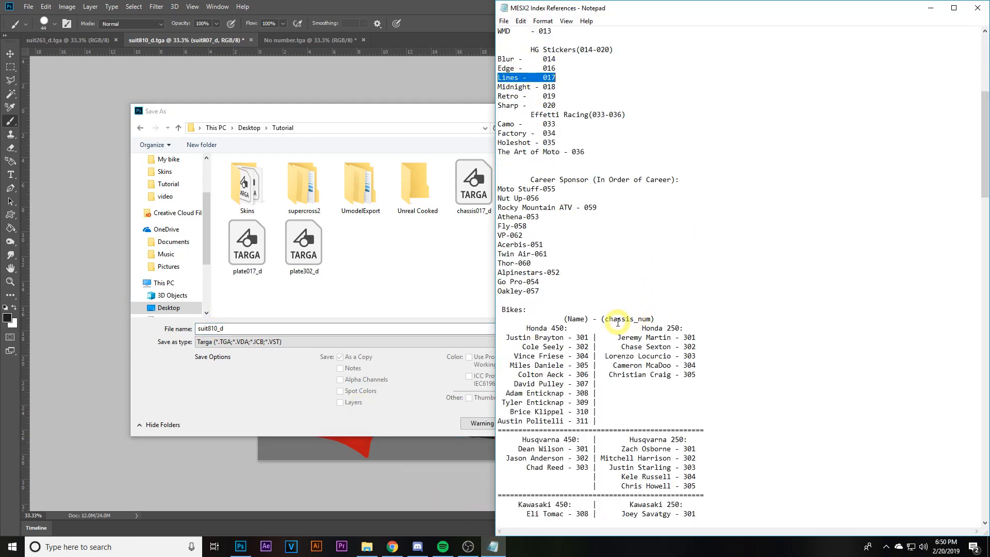
scroll(617, 322, "down", 5)
scroll(637, 282, "down", 20)
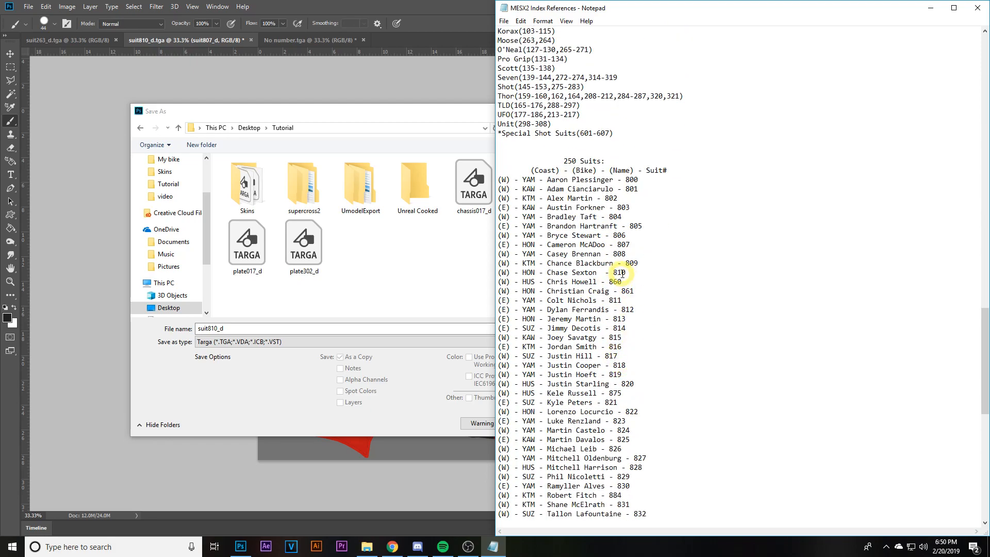
left_click(384, 116)
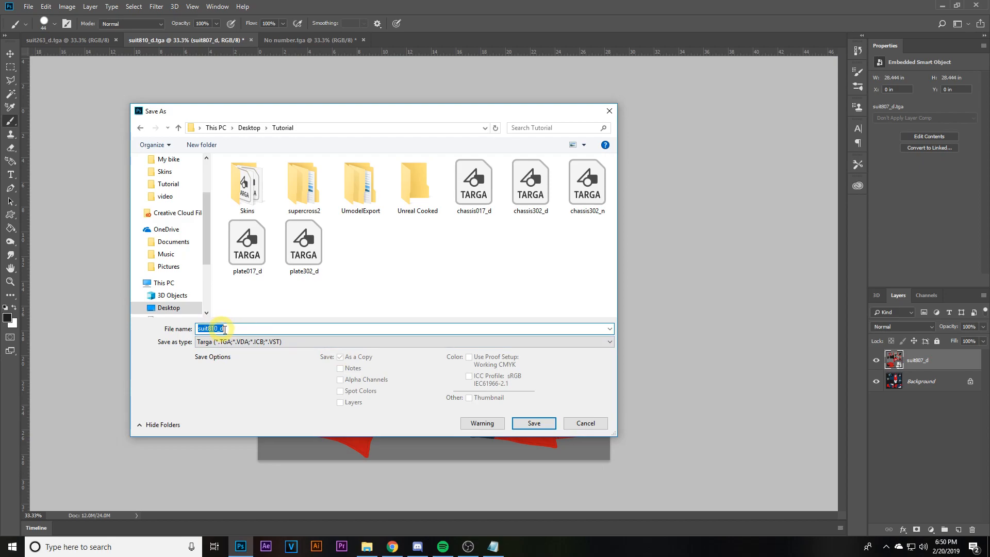
left_click(529, 422)
left_click(515, 178)
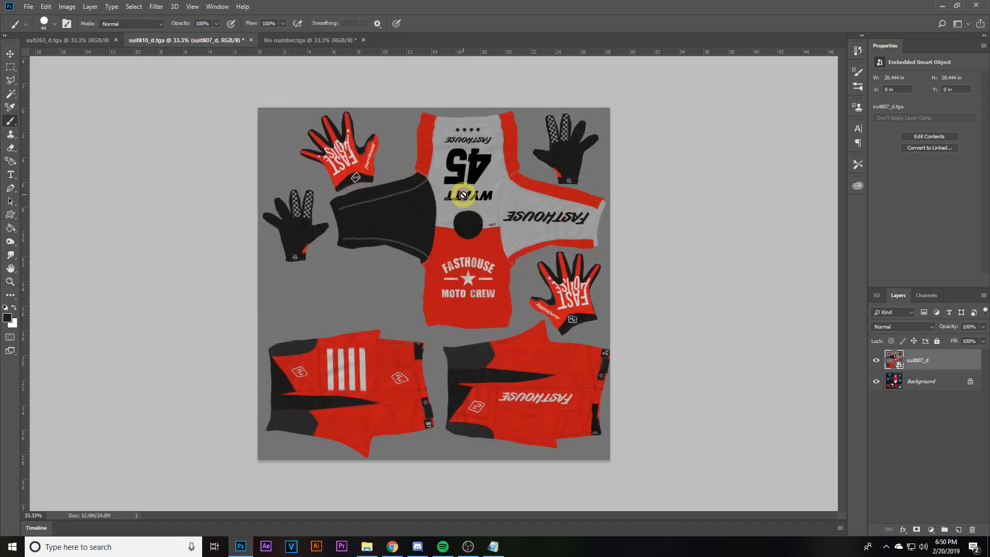
- Place suit807_n from the Skins folder as an embedded layer in the suit810_d document
left_click(29, 7)
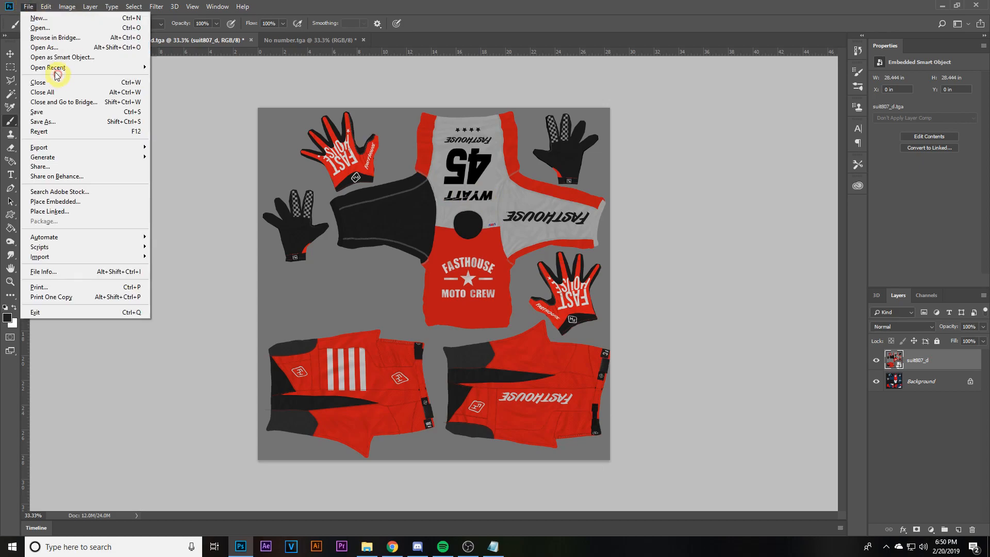
left_click(68, 201)
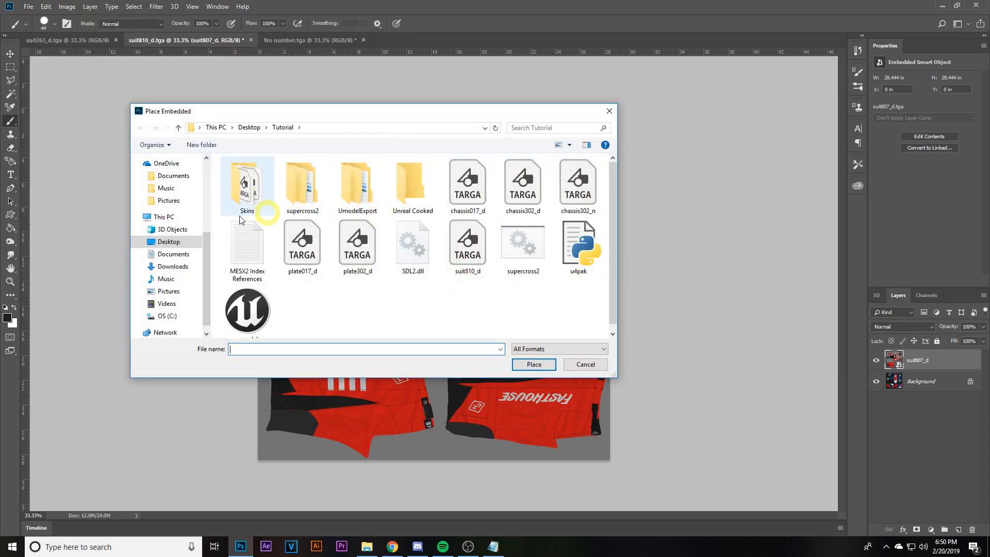
double_click(260, 204)
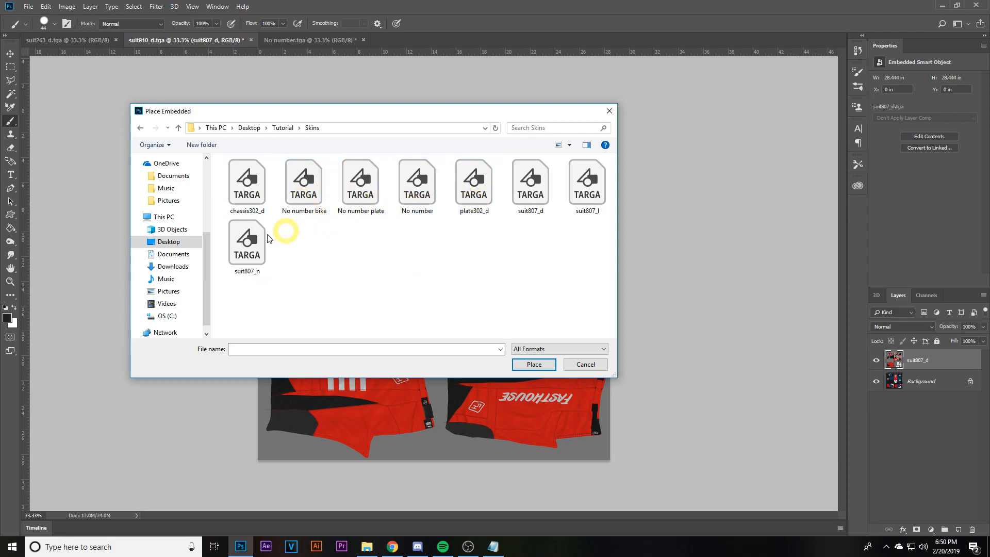
left_click(247, 246)
left_click(535, 364)
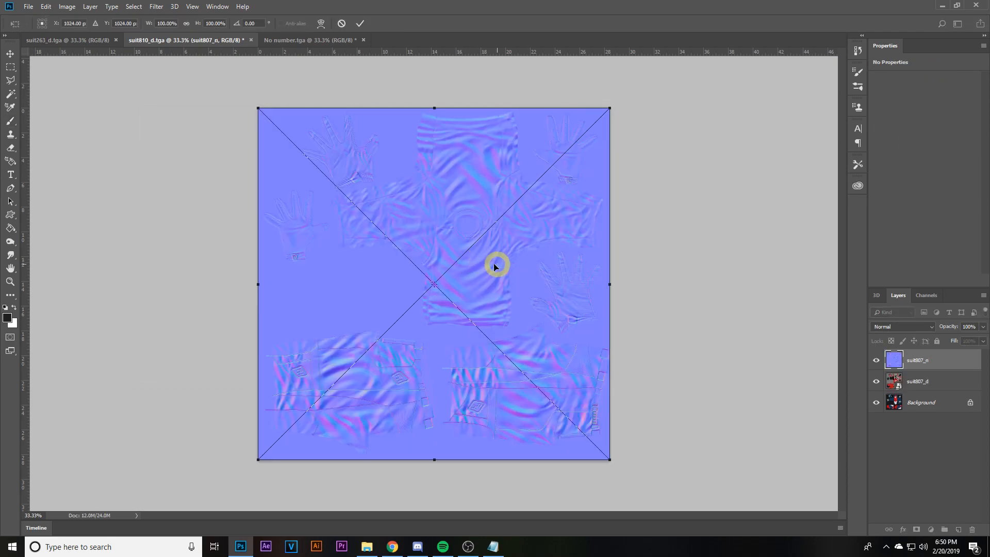
key("Return")
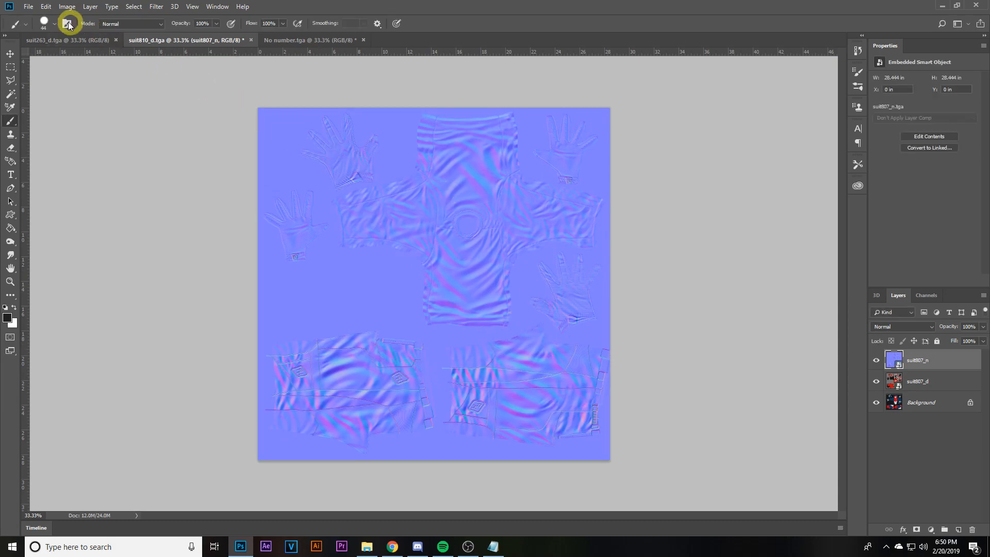
- Save the suit810_d document's normal map as a Targa file named suit810_n in the Desktop's Tutorial folder
left_click(28, 6)
left_click(57, 126)
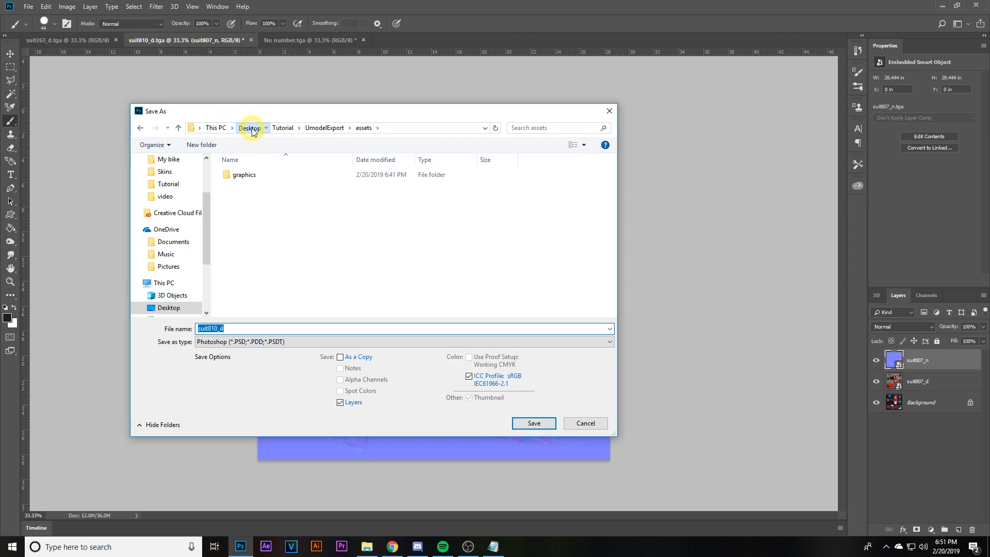
left_click(251, 128)
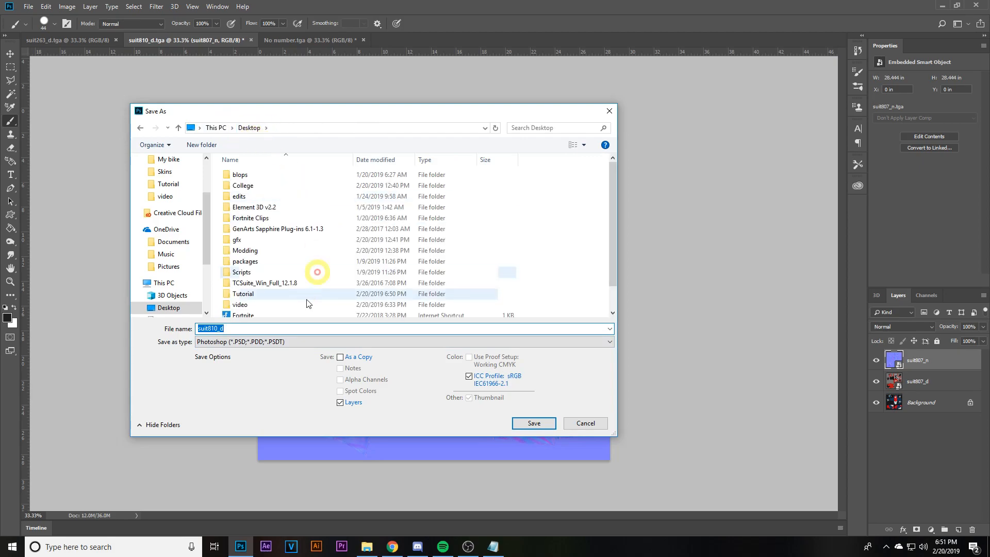
double_click(252, 294)
left_click(250, 342)
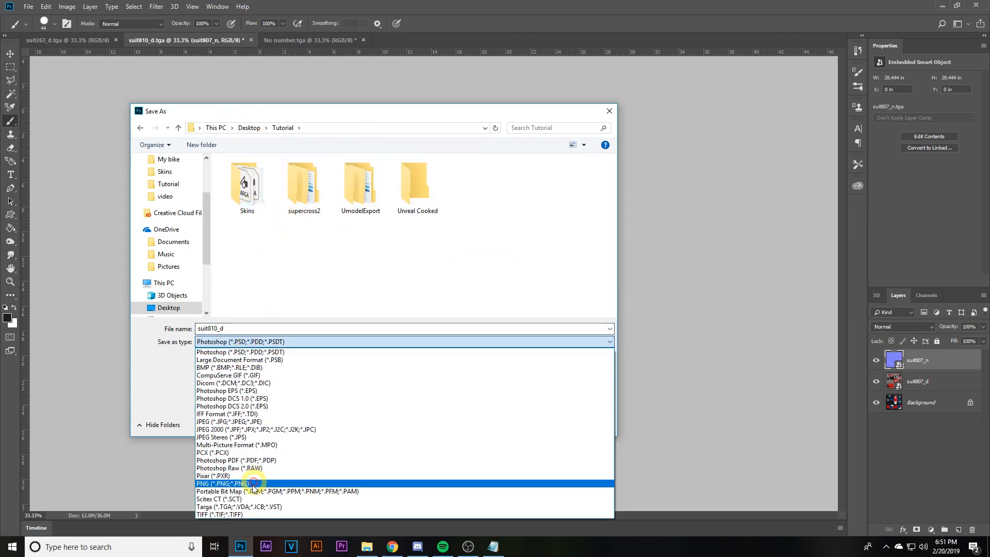
left_click(253, 507)
double_click(253, 329)
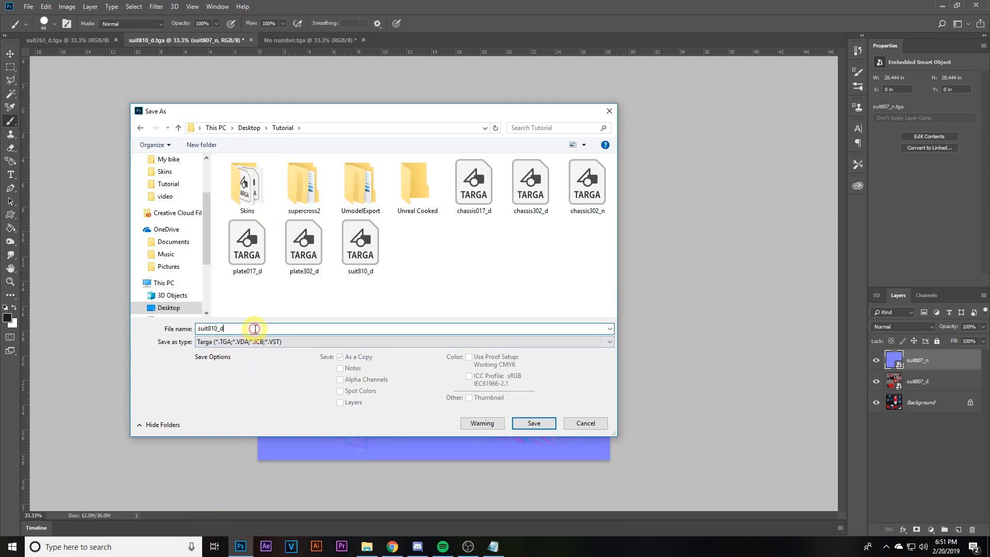
key("BackSpace")
type("n")
left_click(530, 424)
left_click(518, 181)
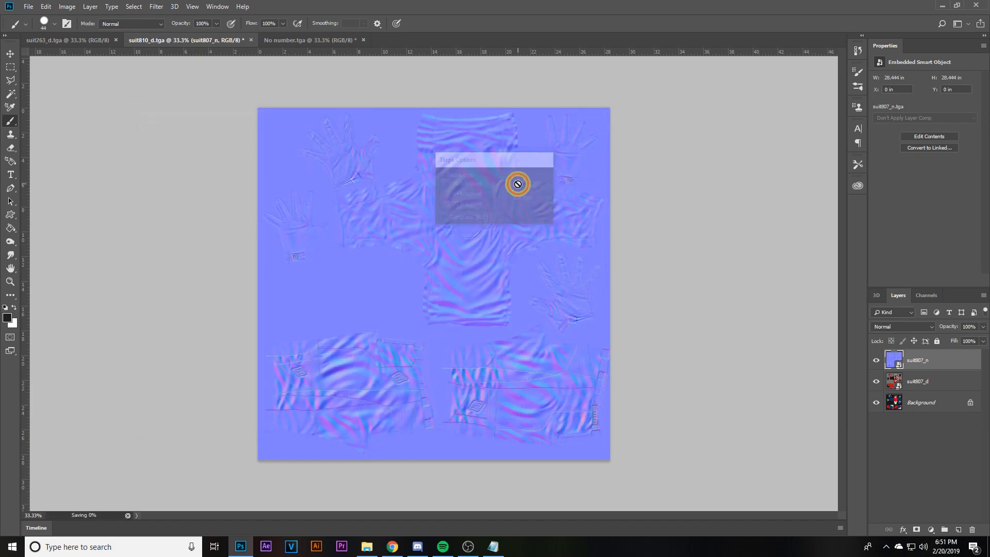
- Close the suit810_d document without saving its changes, leaving the No number document active
left_click(325, 40)
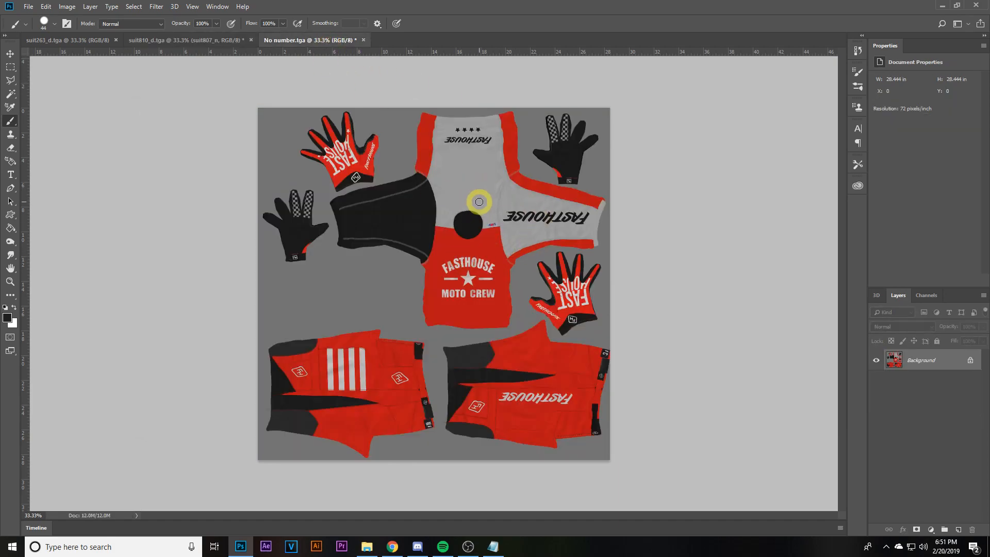
left_click(251, 40)
left_click(489, 200)
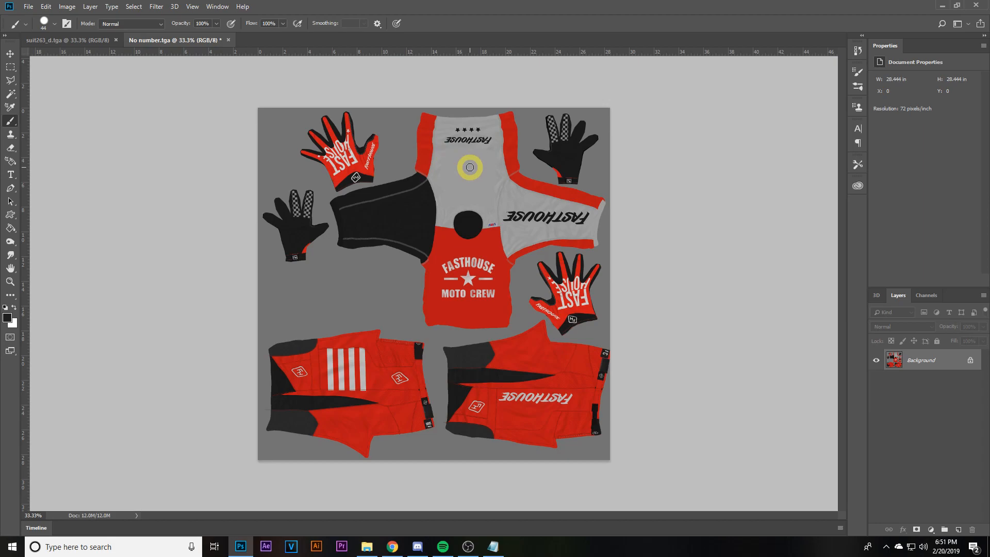
- Set up a Targa save of the No number document in the Skins folder, taking suit807_n as the base file name
left_click(28, 7)
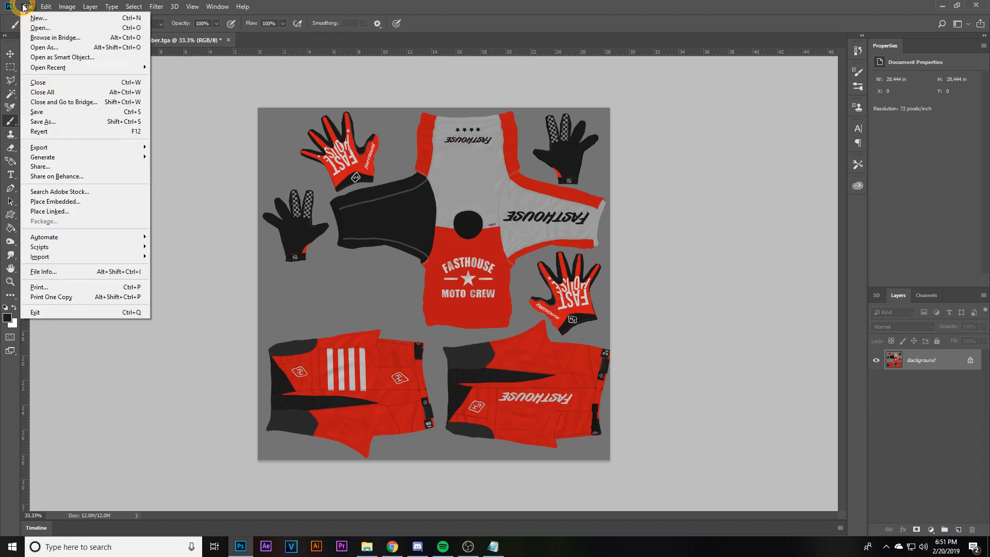
left_click(61, 122)
left_click(252, 342)
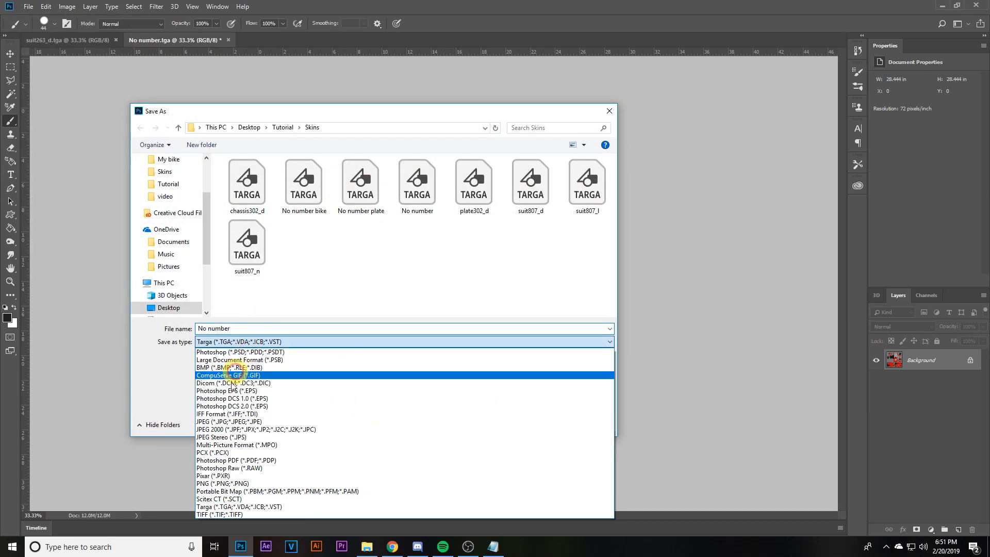
left_click(232, 506)
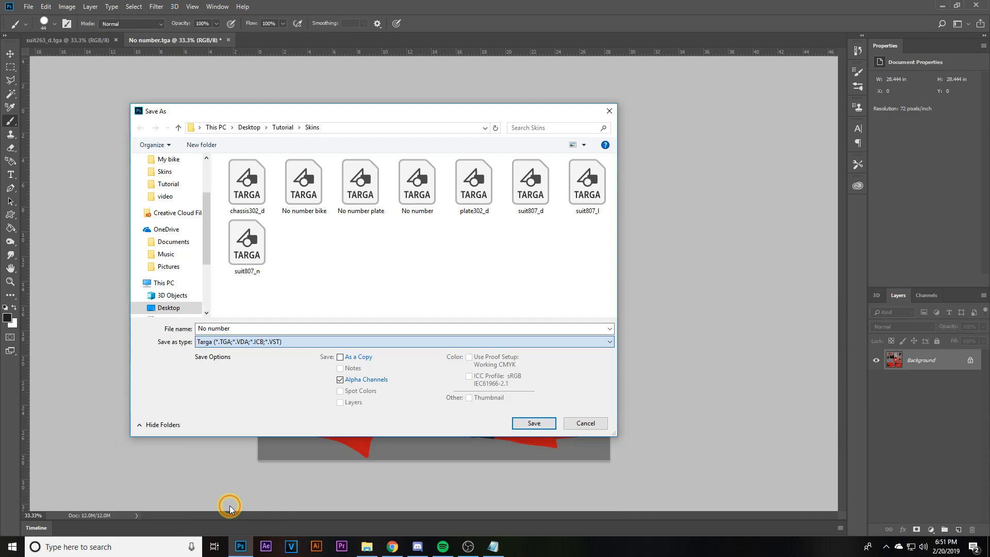
left_click(253, 273)
left_click(215, 328)
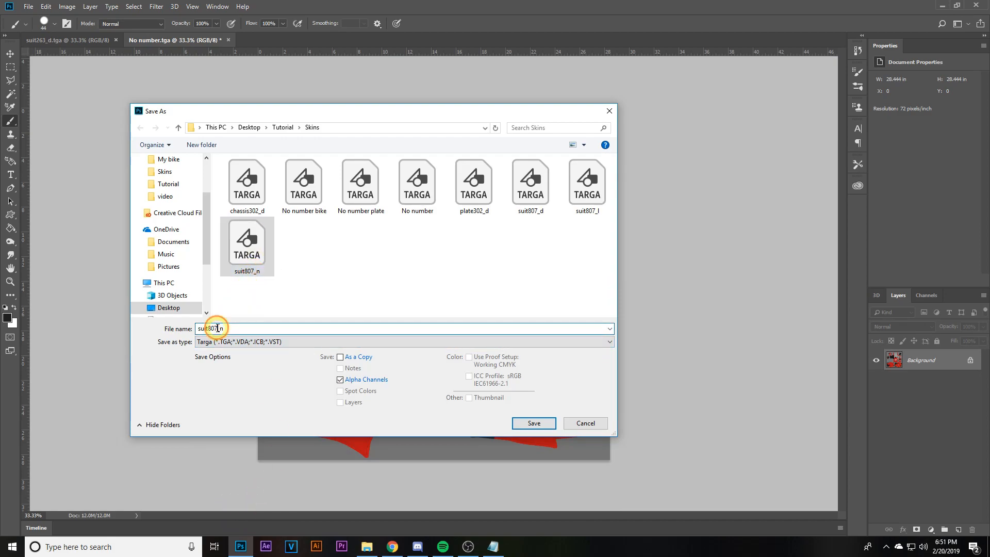
- Look up the Moose suit number in the MESX2 Index References notes, and save the texture as suit263_d at 32 bits/pixel
left_click(493, 546)
scroll(591, 272, "up", 1)
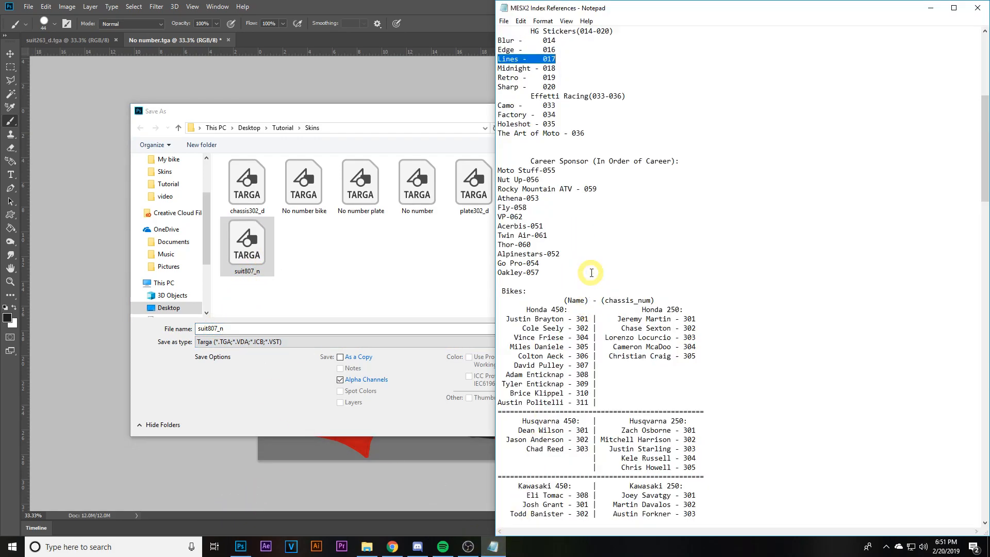
scroll(592, 272, "up", 3)
scroll(619, 296, "down", 20)
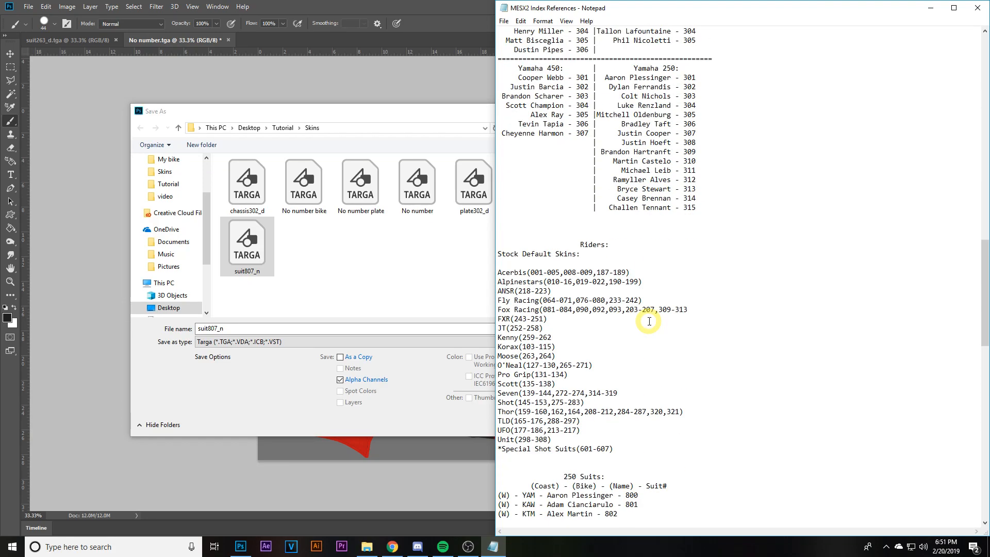
scroll(649, 321, "down", 2)
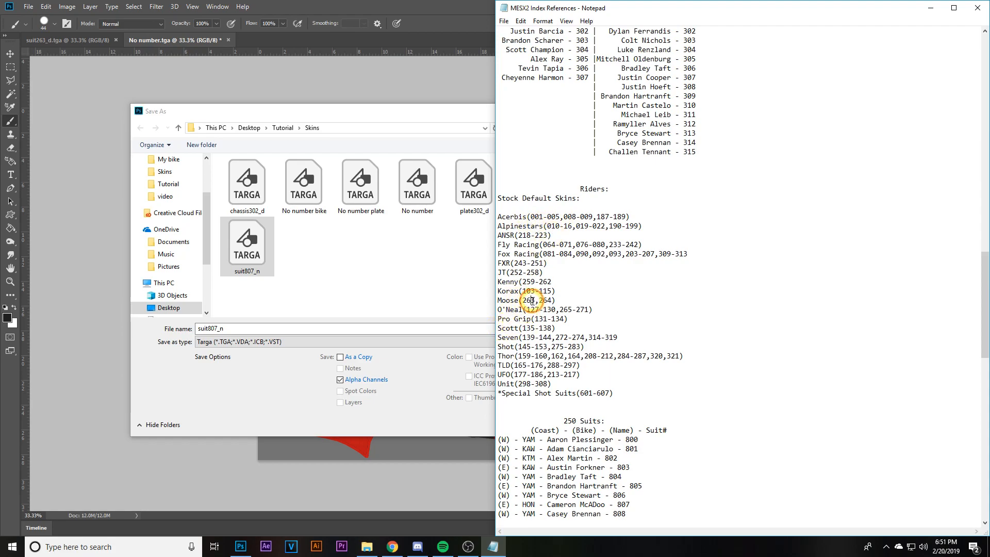
left_click(217, 328)
key("BackSpace")
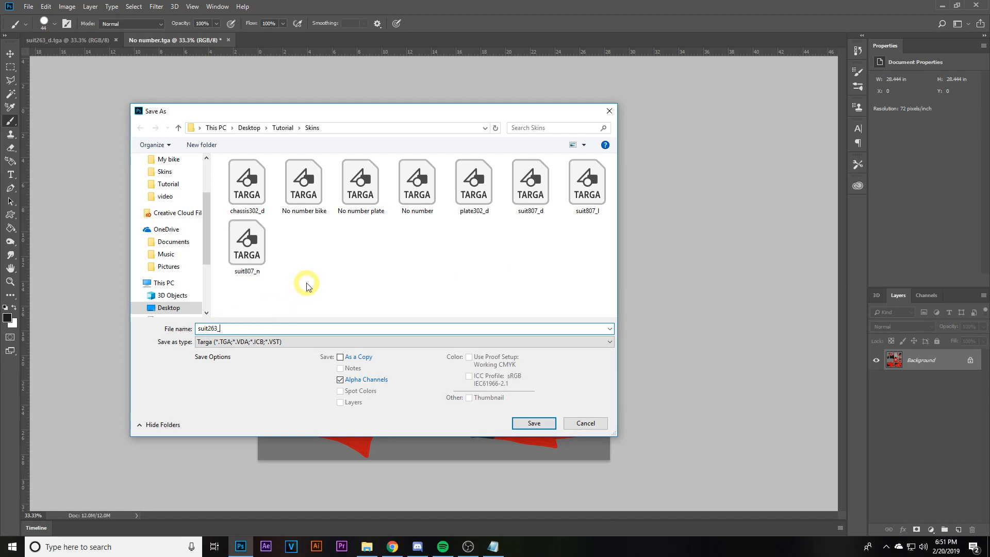
left_click(532, 423)
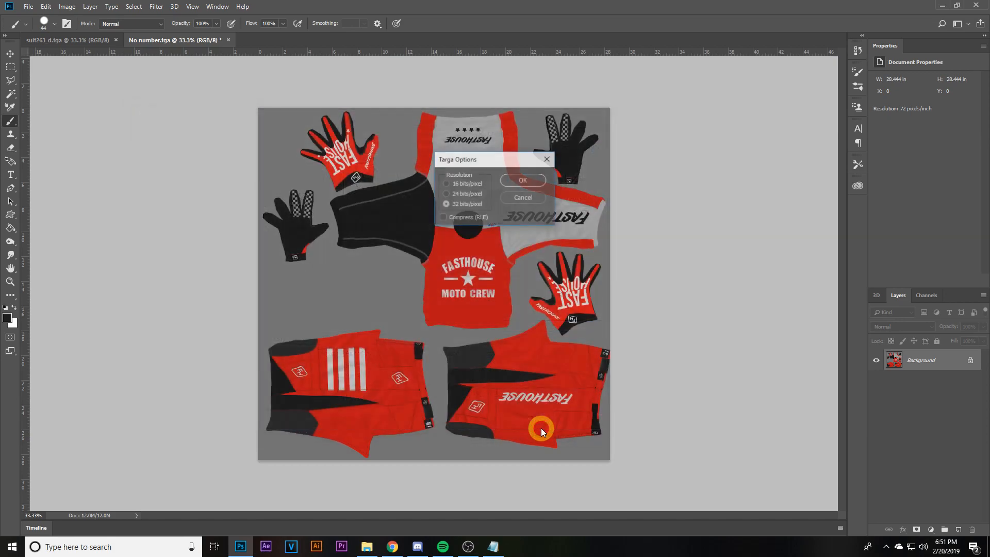
left_click(518, 182)
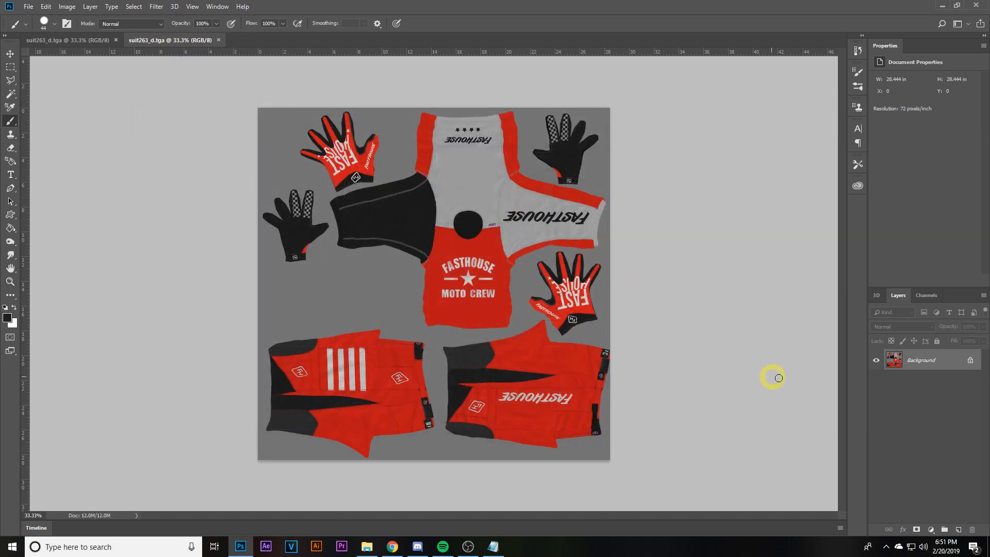
- View the original suit263_d document, then close Photoshop and go to the Tutorial folder in File Explorer
left_click(71, 40)
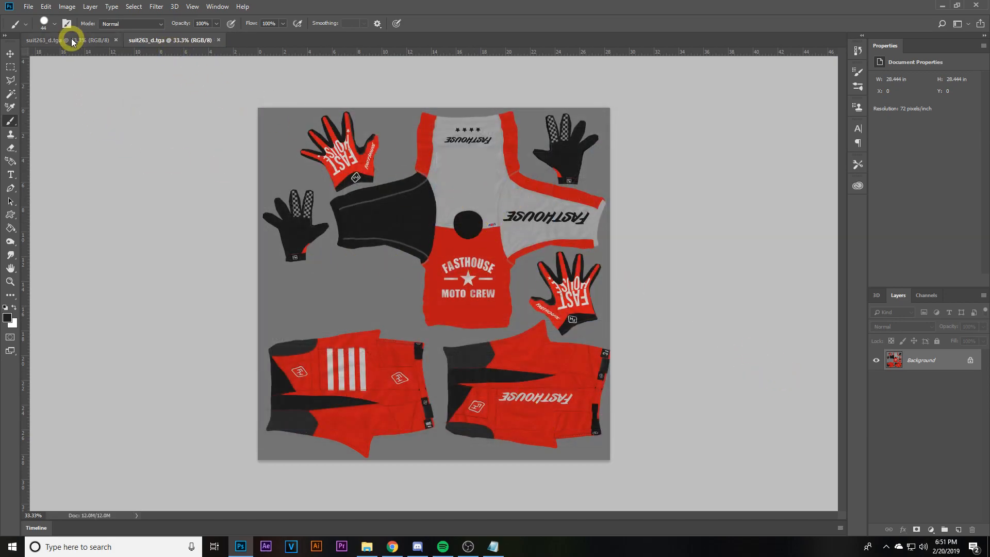
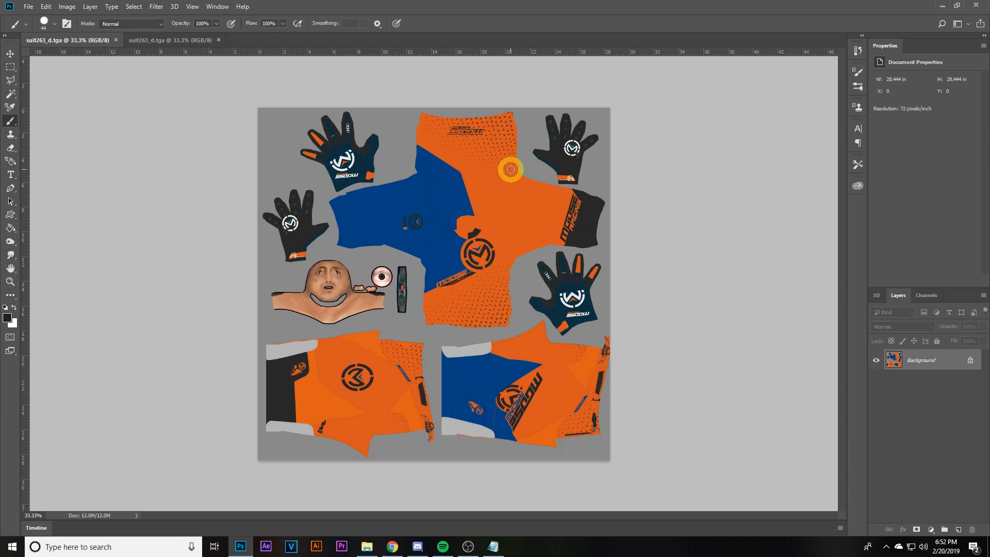
left_click(978, 6)
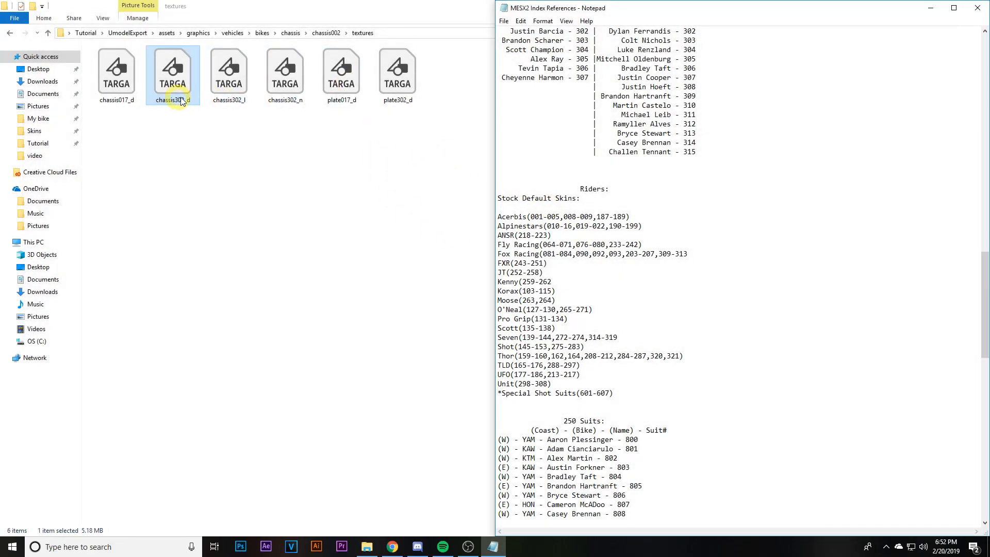
left_click(85, 33)
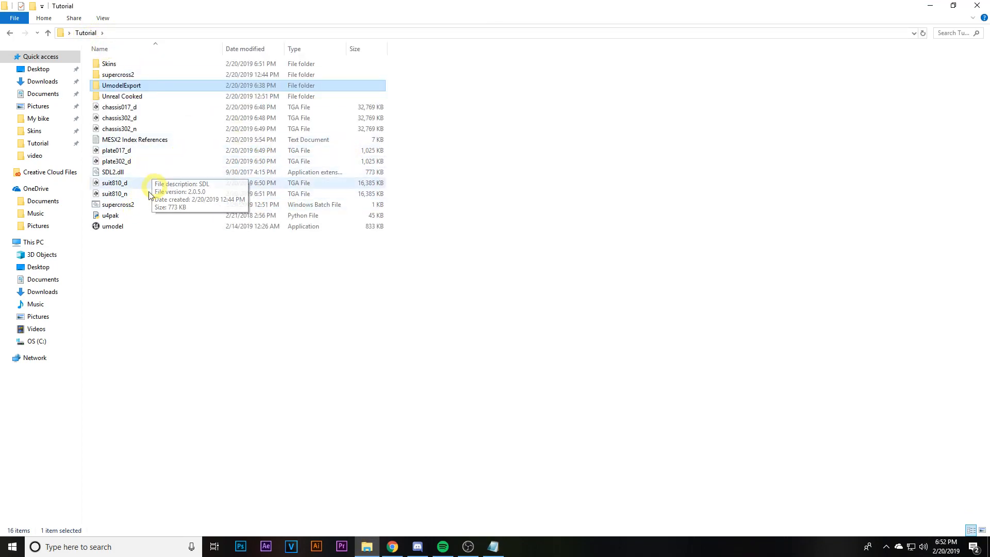
- Duplicate the suit810_n texture within the Tutorial folder
left_click(145, 194)
right_click(145, 194)
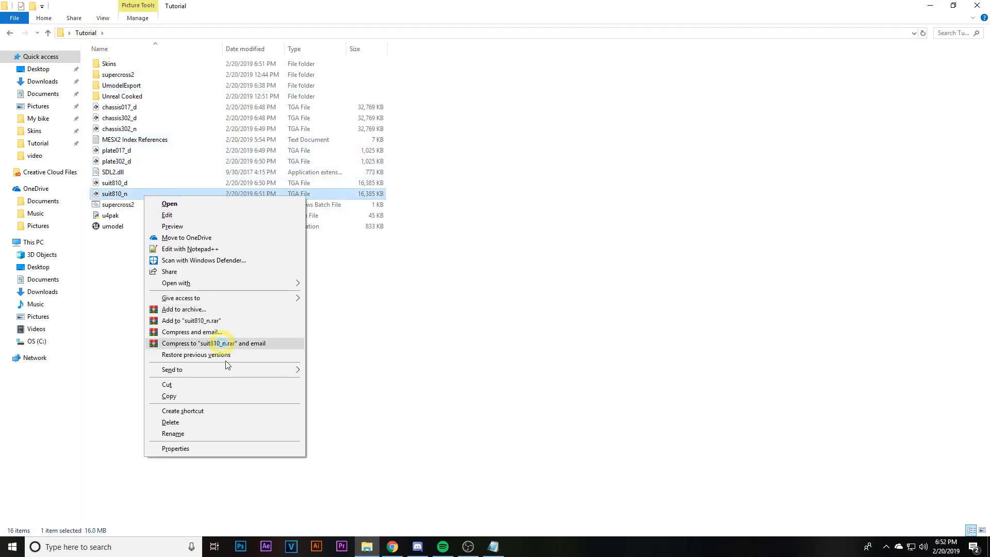
left_click(195, 396)
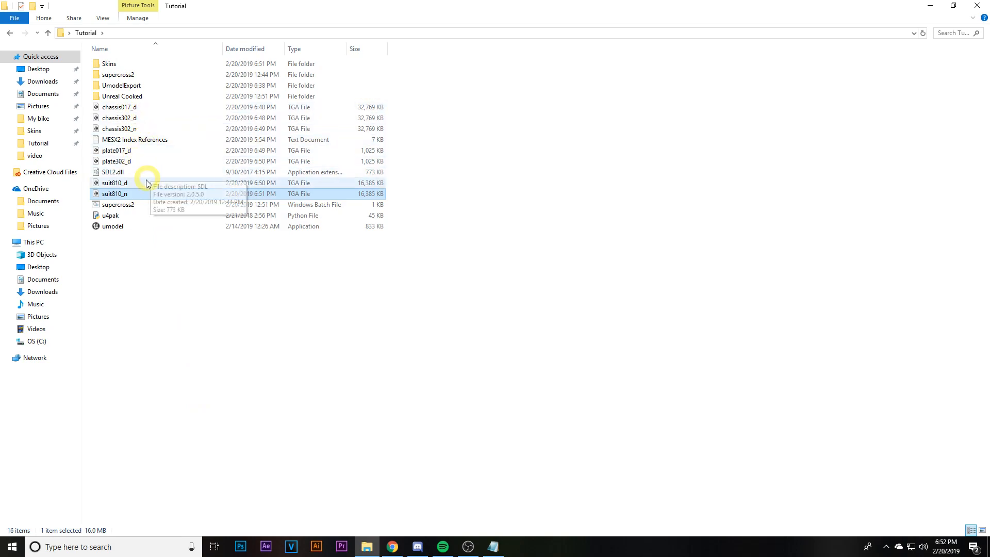
right_click(470, 184)
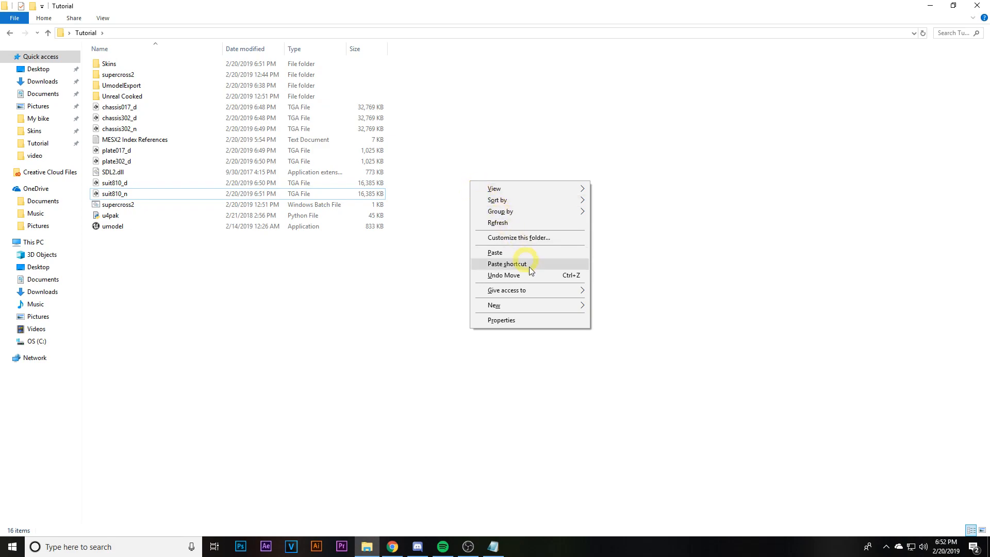
left_click(512, 255)
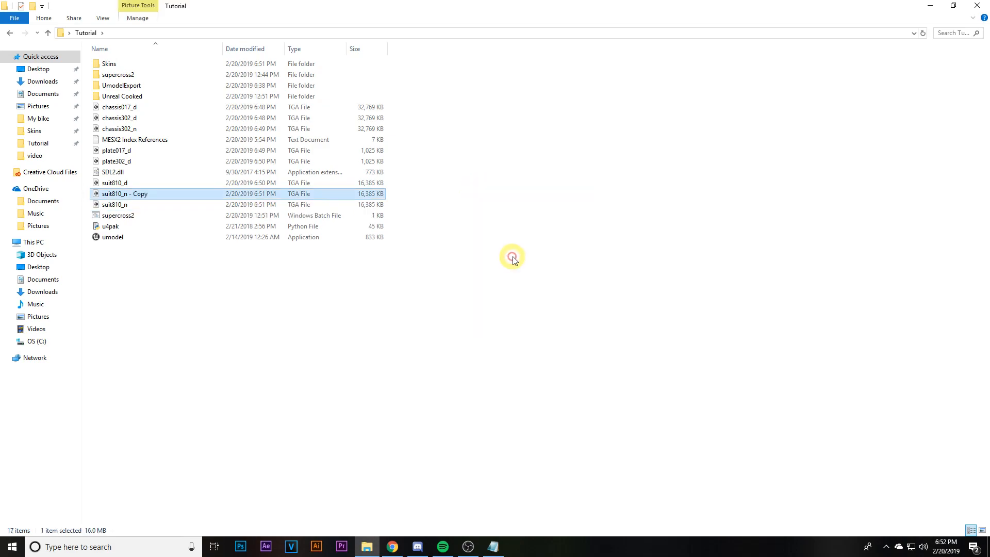
- Rename the copy of suit810_n as suit273_n
right_click(135, 195)
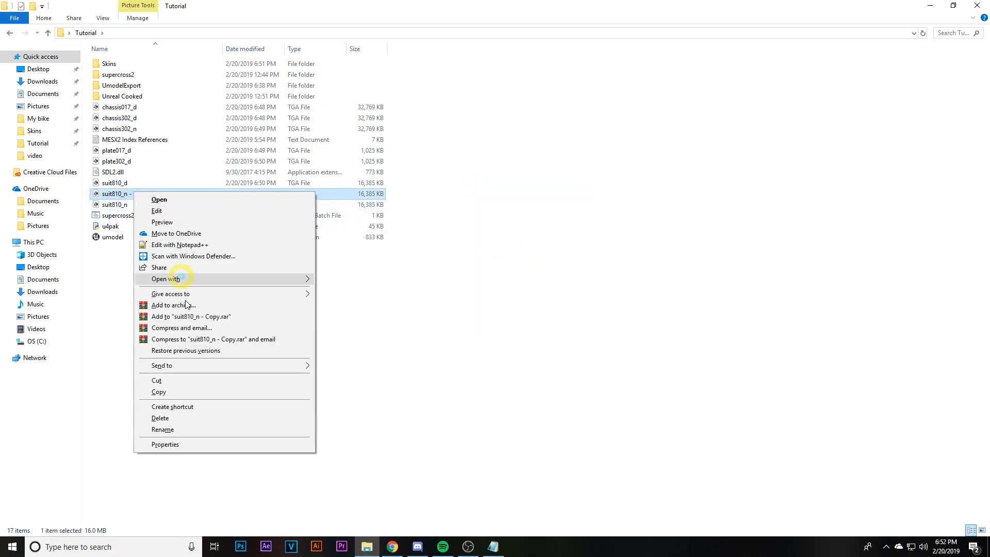
left_click(191, 433)
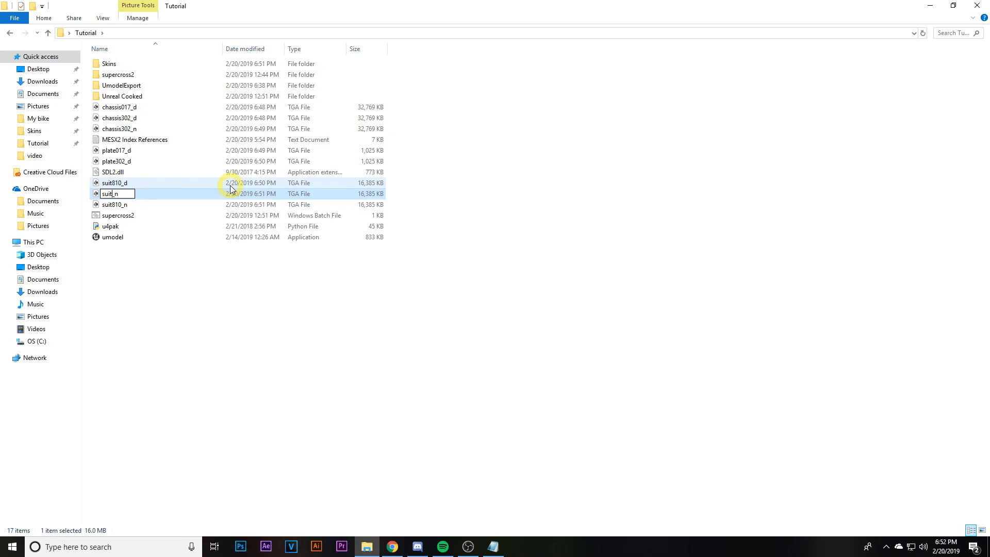
key("Return")
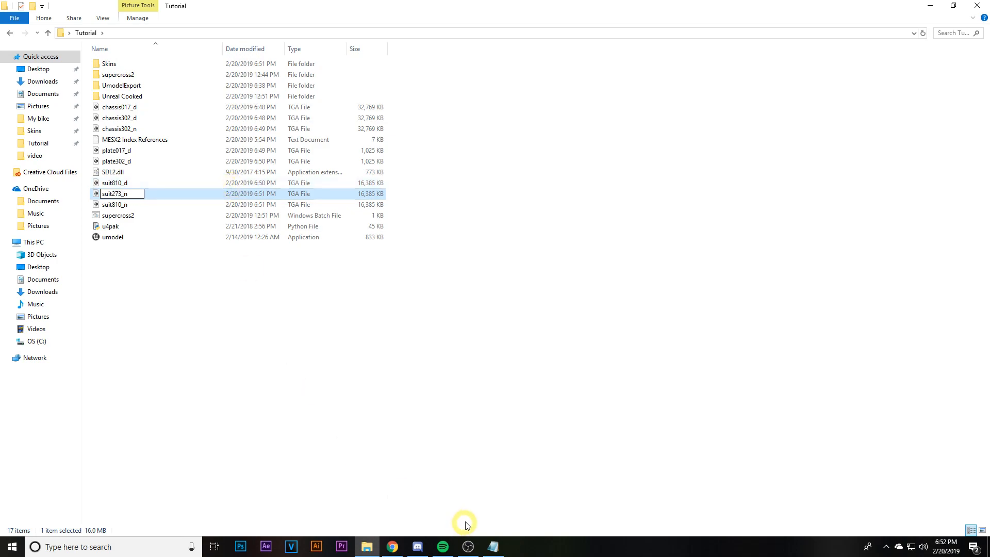
- Check the Moose suit number in the MESX2 Index References notes, and rename suit273_n as suit263_n
left_click(493, 547)
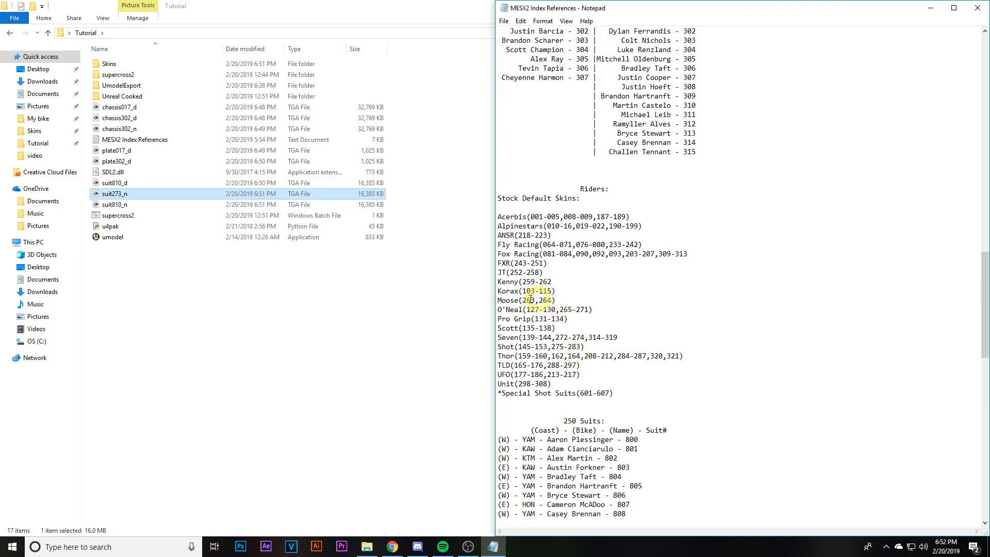
left_click(124, 194)
right_click(123, 194)
left_click(279, 431)
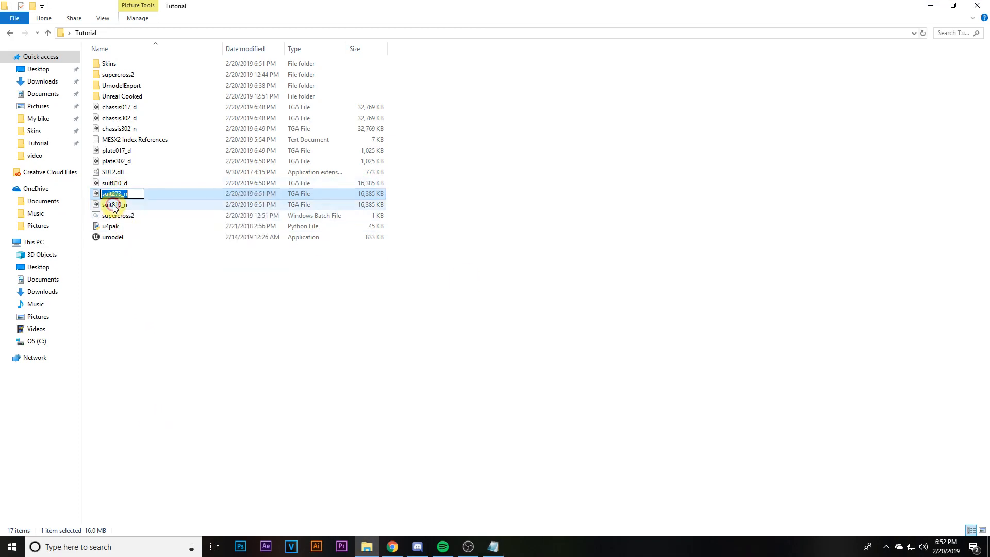
key("Right")
key("Left")
key("Left")
key("Left")
key("BackSpace")
type("6")
key("Return")
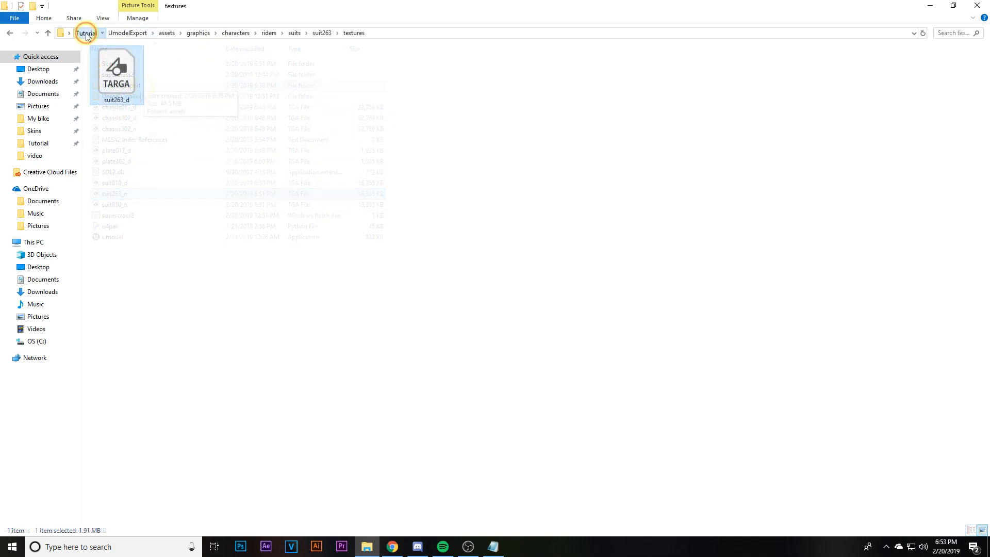
- Move the suit263_d texture from the Skins folder into the Tutorial folder
left_click(85, 33)
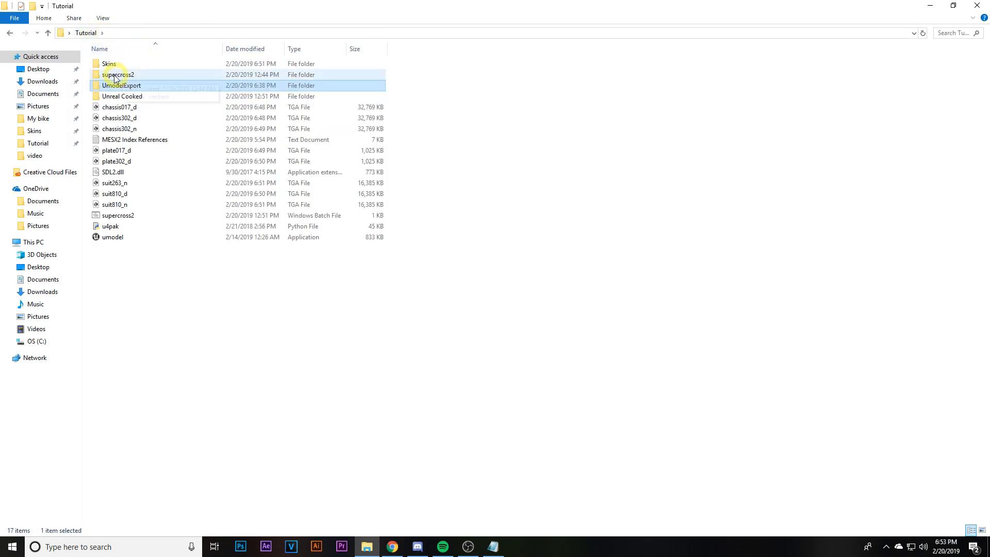
double_click(109, 64)
left_click(398, 86)
right_click(398, 87)
left_click(434, 279)
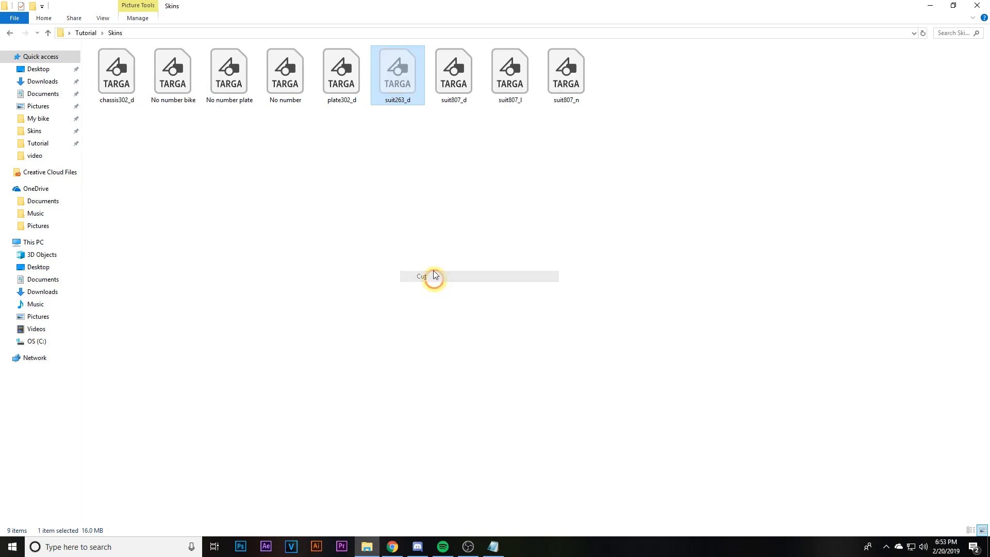
left_click(86, 33)
right_click(154, 271)
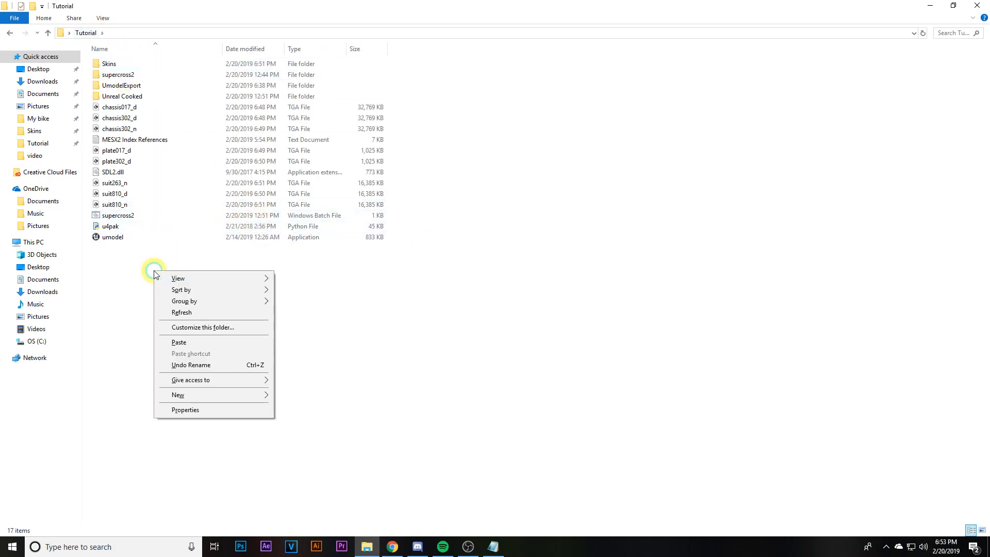
left_click(191, 343)
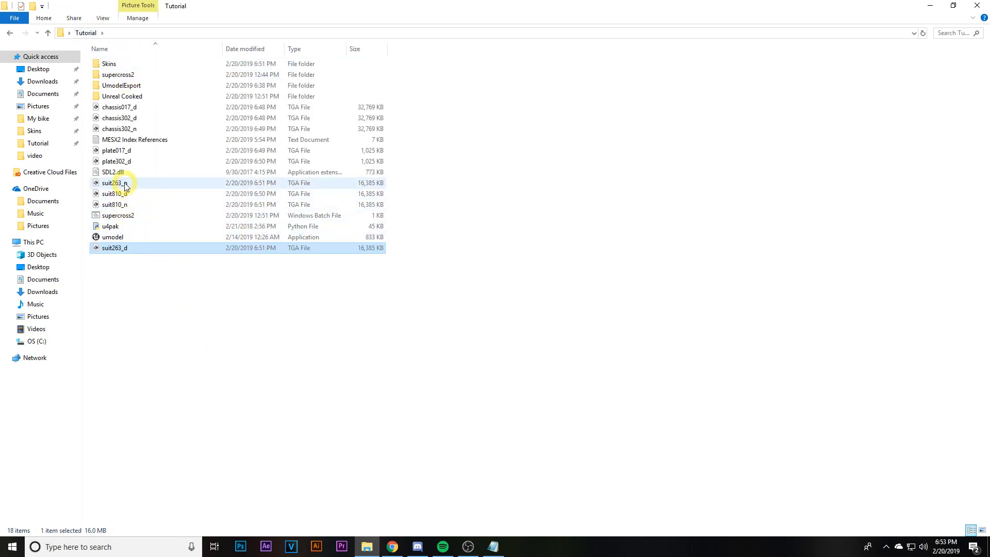
- Minimize the Tutorial folder window and the MESX2 Index References notes, and launch Unreal Engine from the desktop
left_click(224, 321)
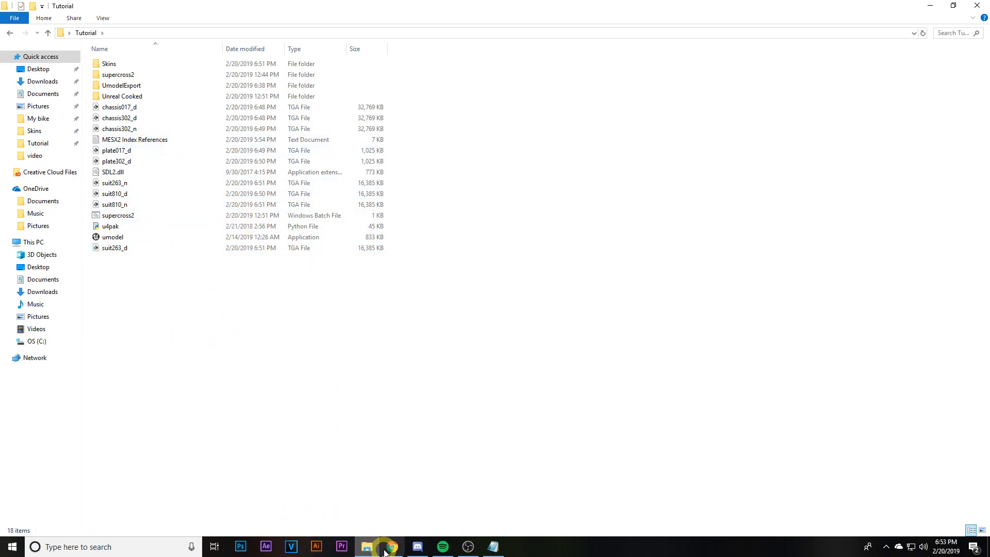
left_click(933, 5)
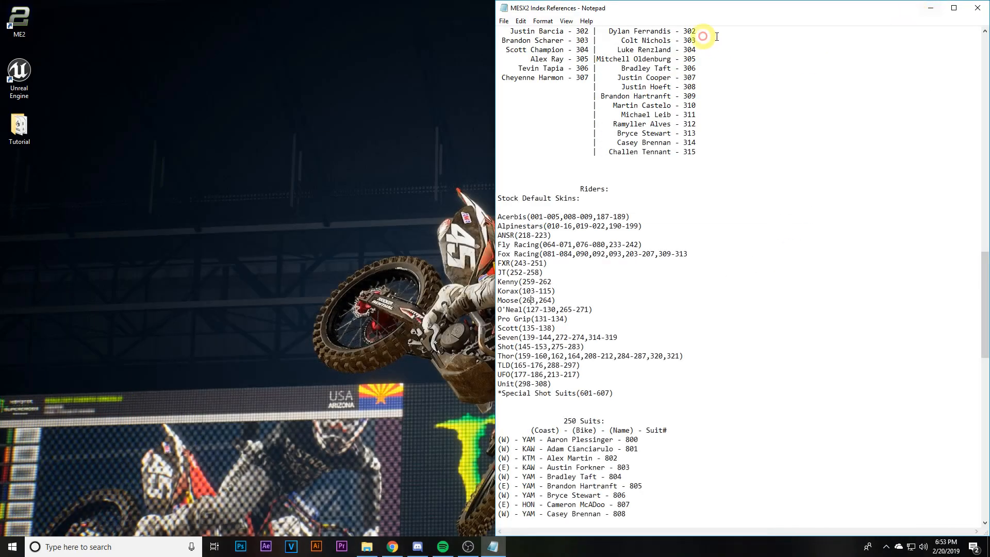
left_click(933, 5)
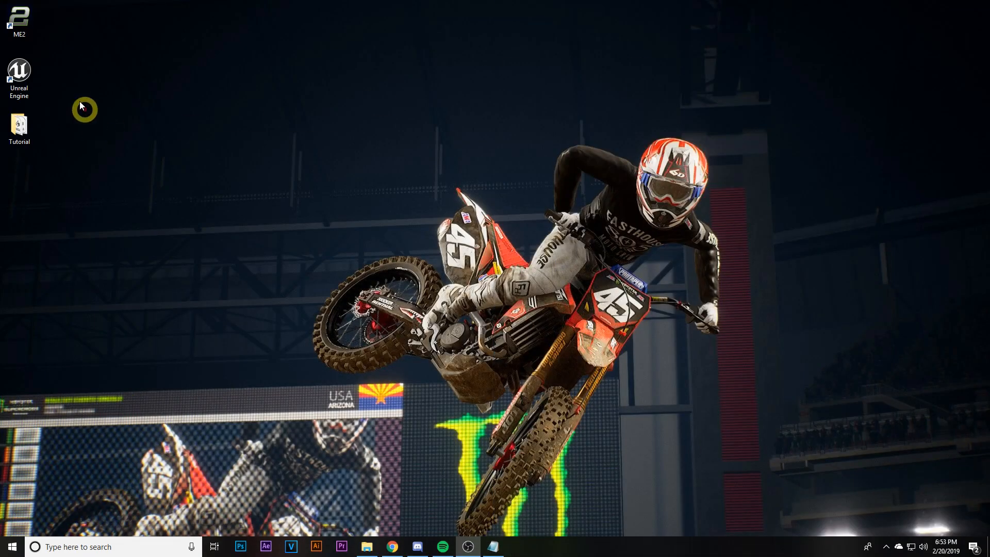
double_click(21, 73)
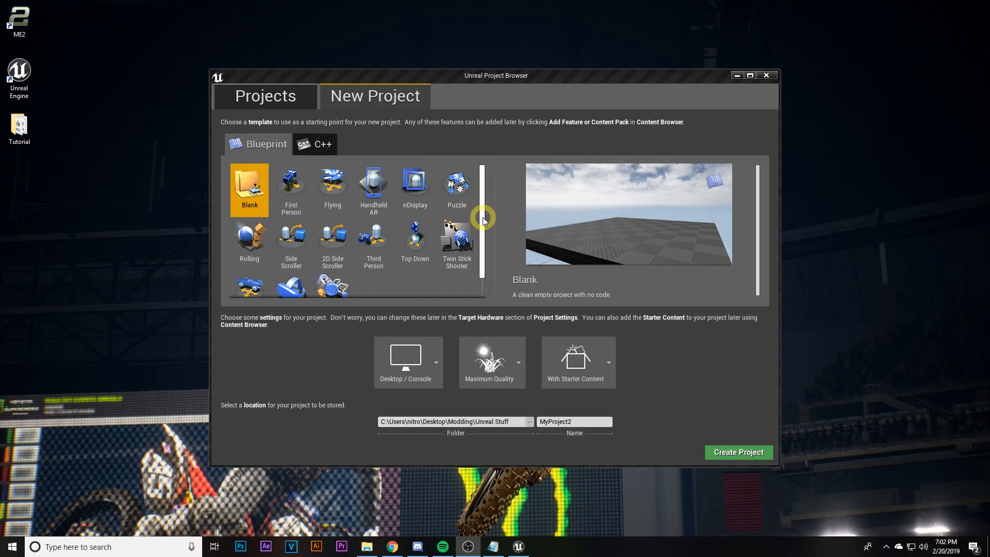
- Set the new Blank project's location to the Unreal Cooked folder inside the desktop's Tutorial folder
left_click_drag(484, 221, 487, 199)
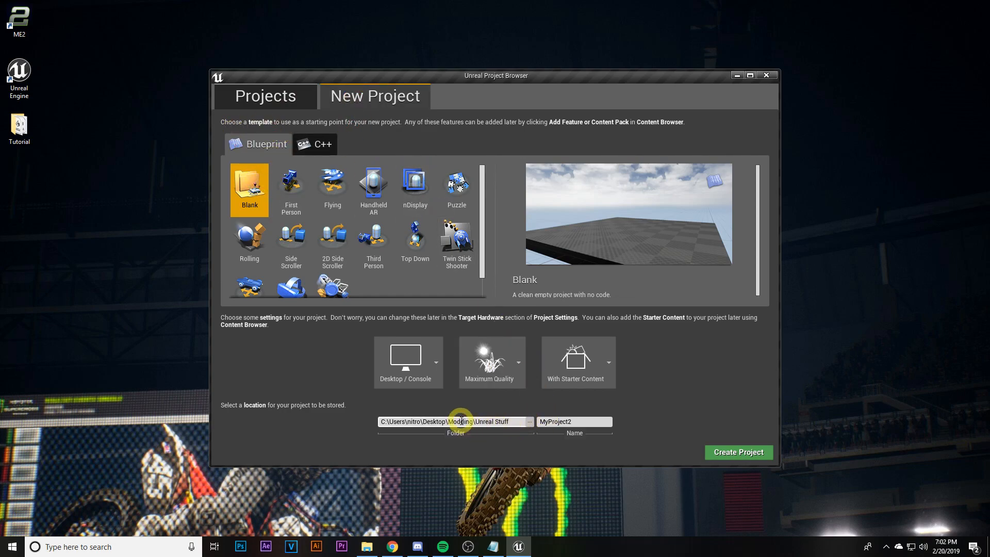
left_click(530, 421)
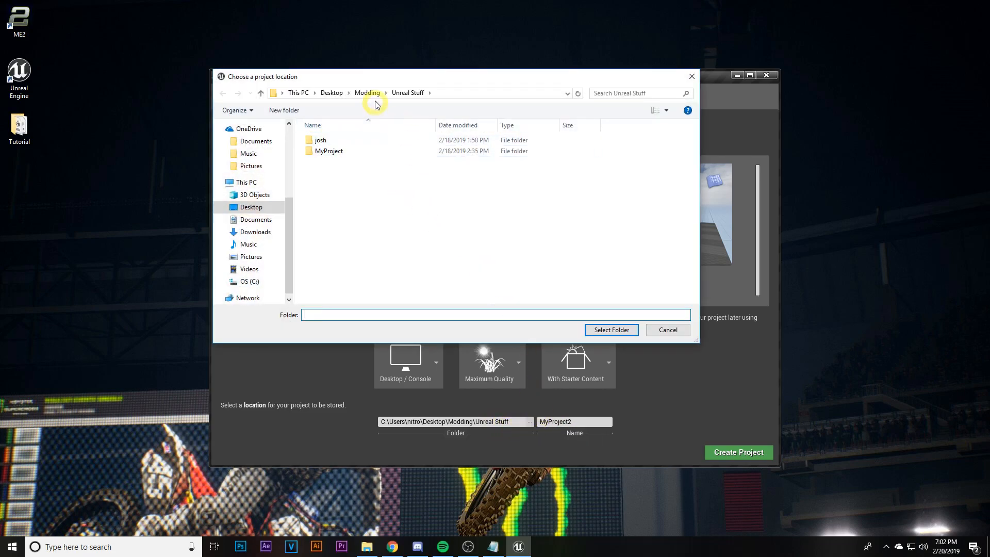
left_click(331, 93)
double_click(330, 259)
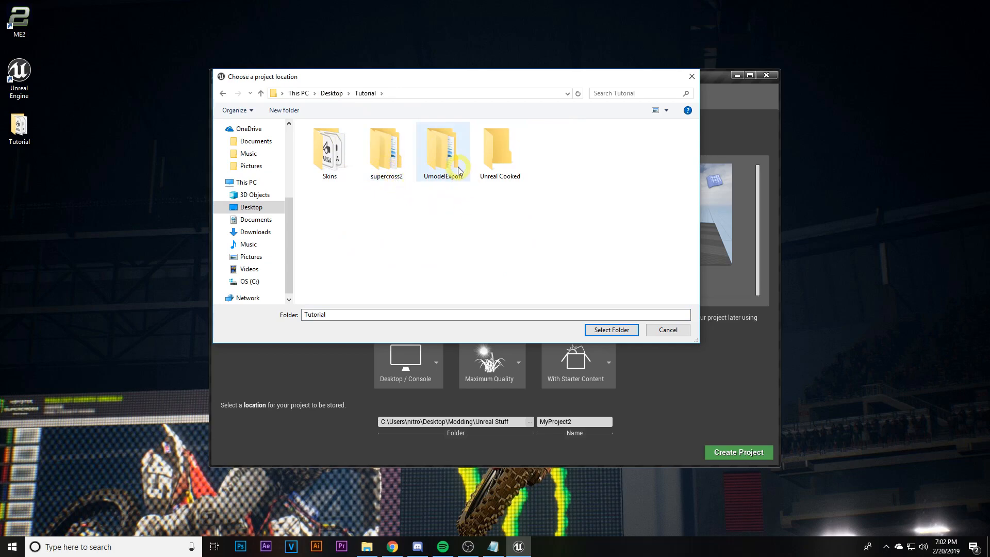
double_click(496, 155)
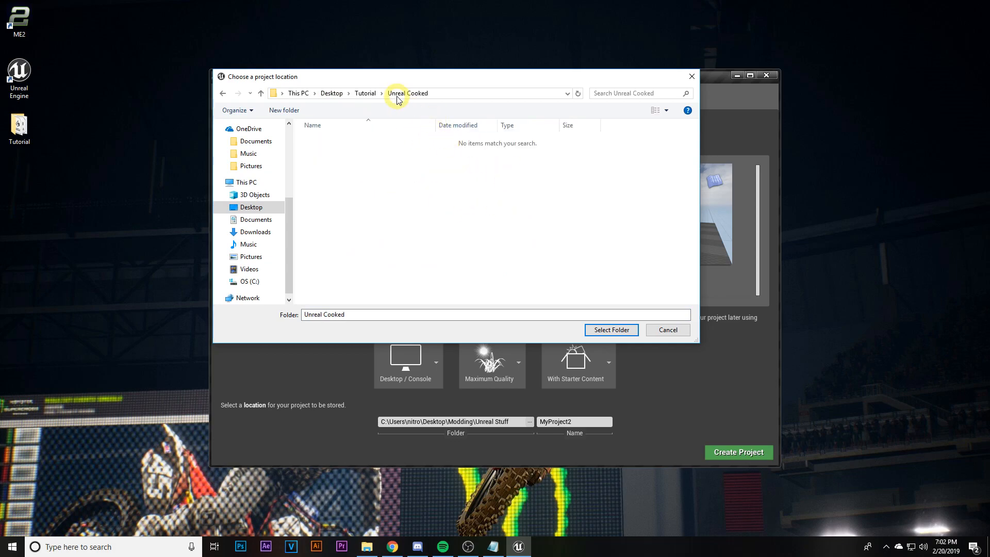
left_click(610, 332)
- Name the new project Tutorial and create it
left_click(556, 421)
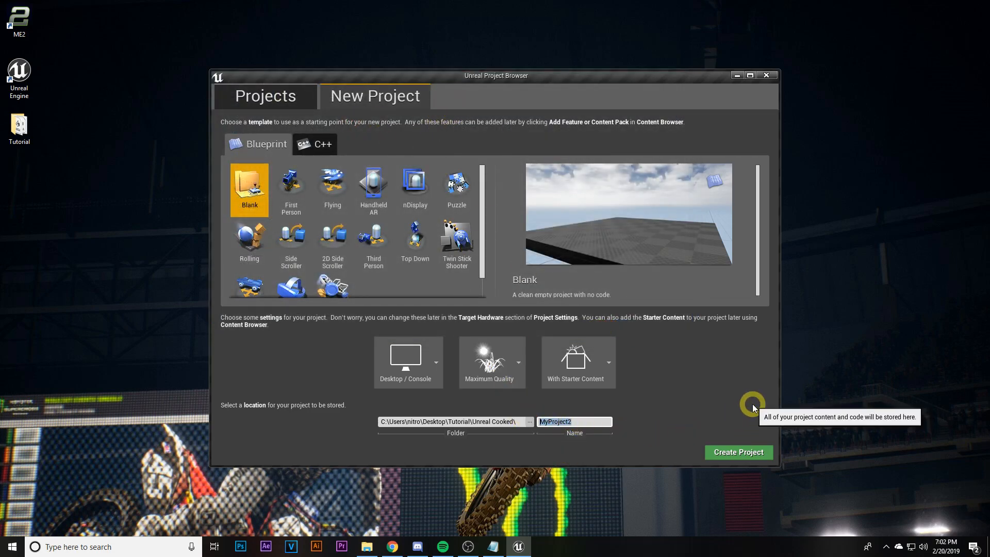
type("Tutorial")
left_click(740, 454)
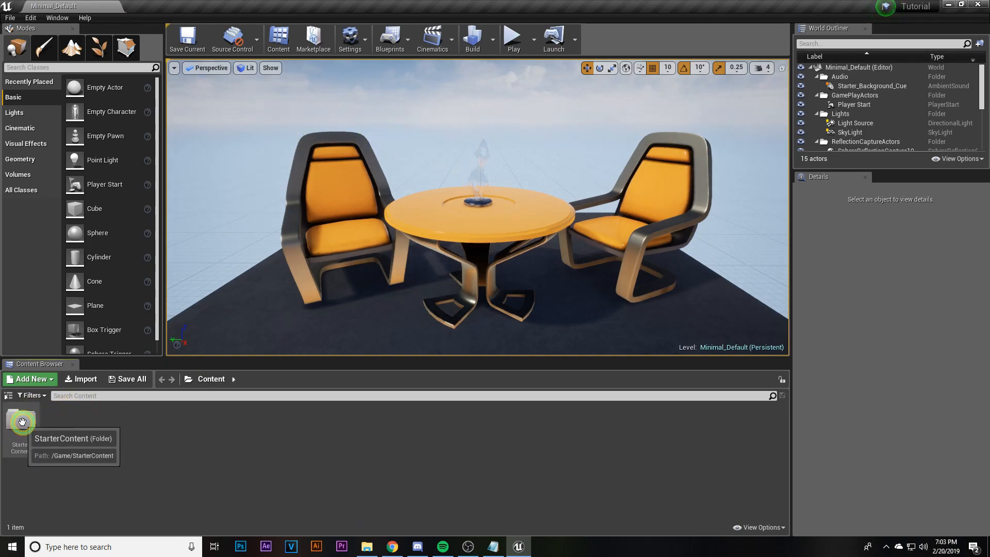
- Delete the StarterContent folder and its assets from the project's content, confirming the deletion
right_click(34, 433)
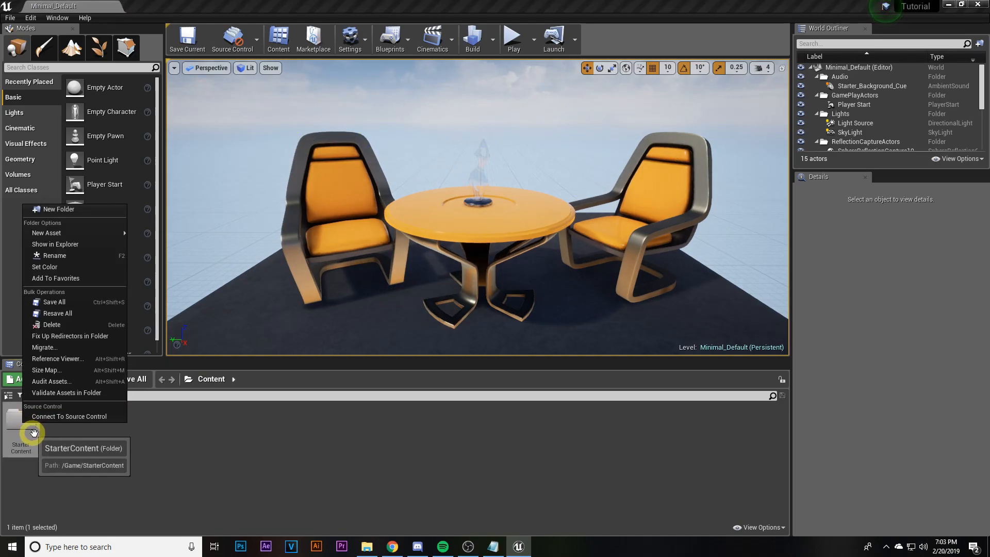
left_click(63, 325)
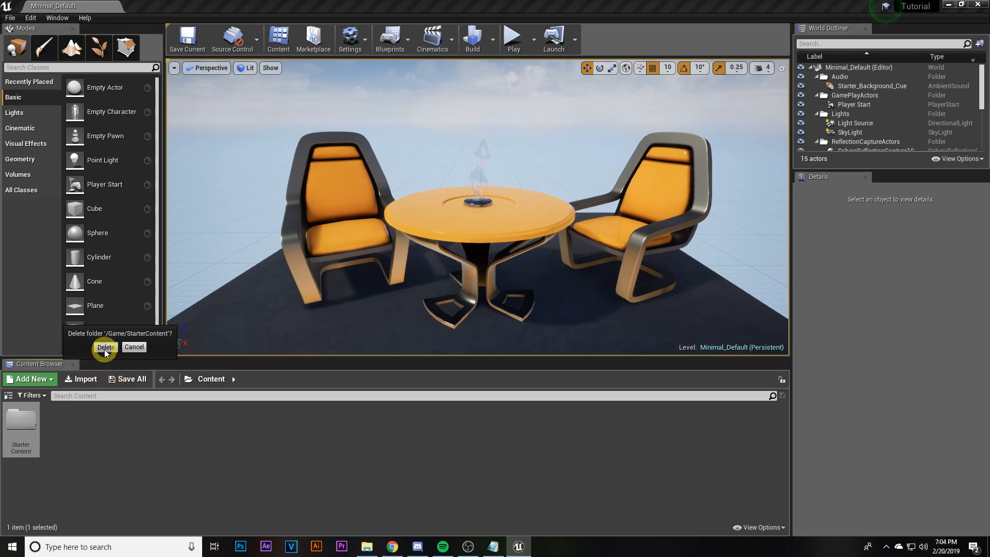
left_click(110, 348)
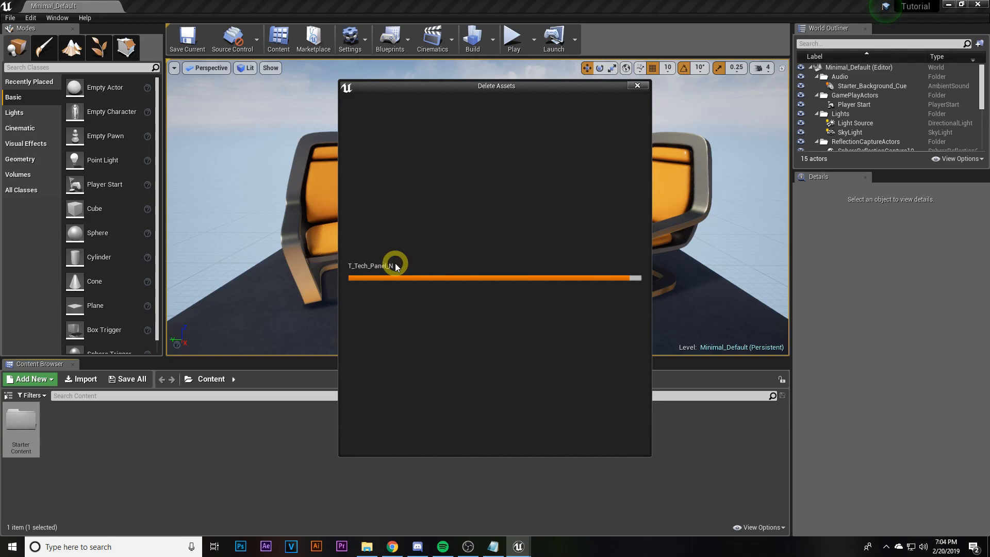
left_click(425, 438)
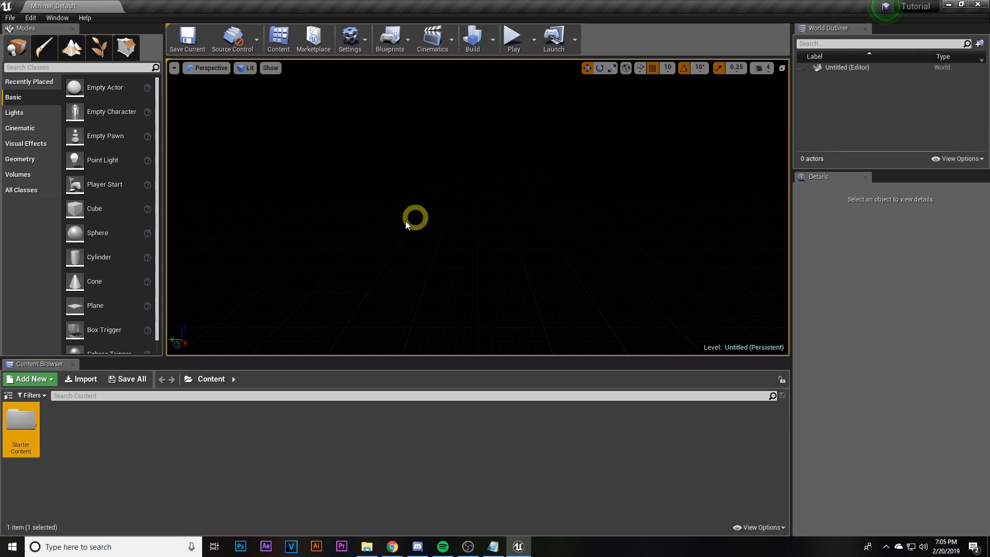
- Import all nine chassis, plate and suit Targa textures from the desktop's Tutorial folder into the project's Content folder
left_click(78, 382)
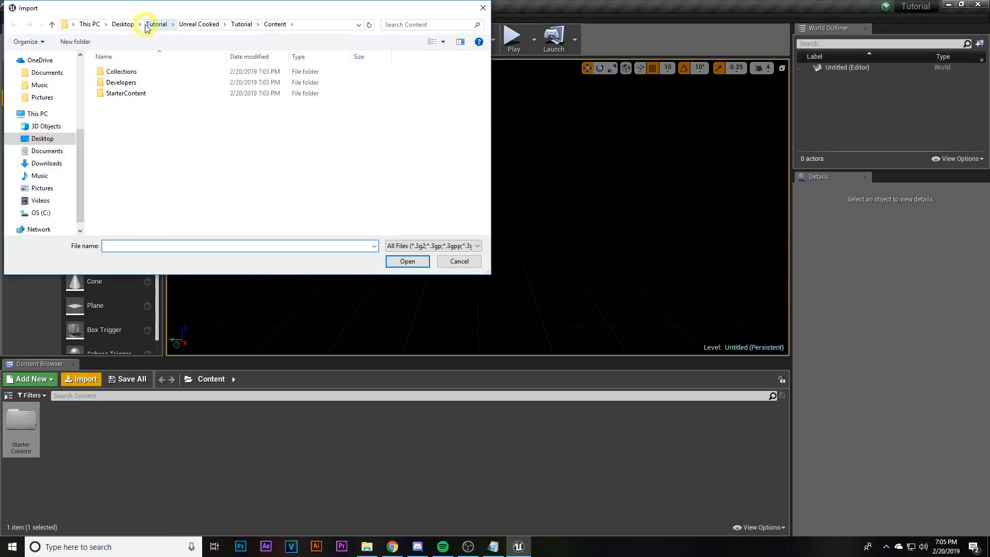
left_click(123, 24)
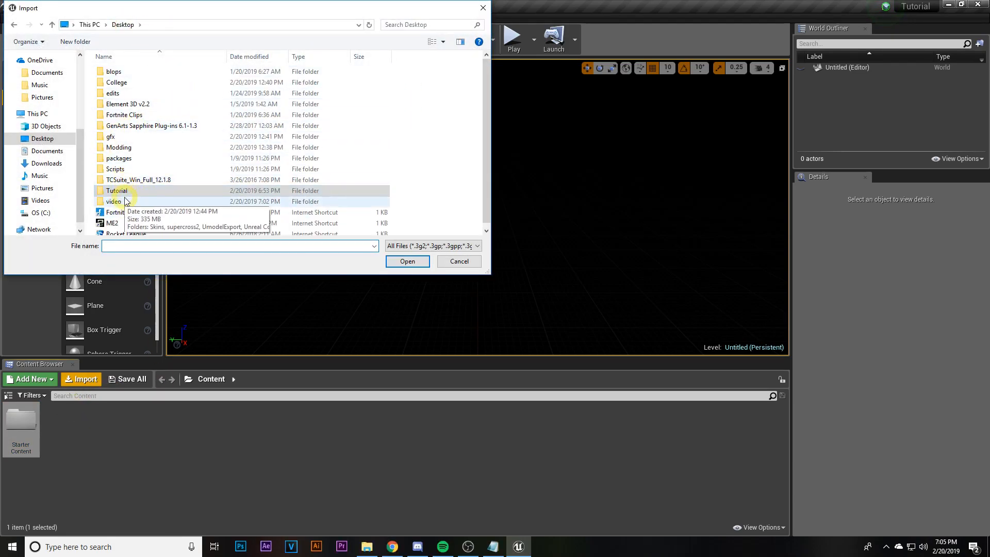
double_click(122, 191)
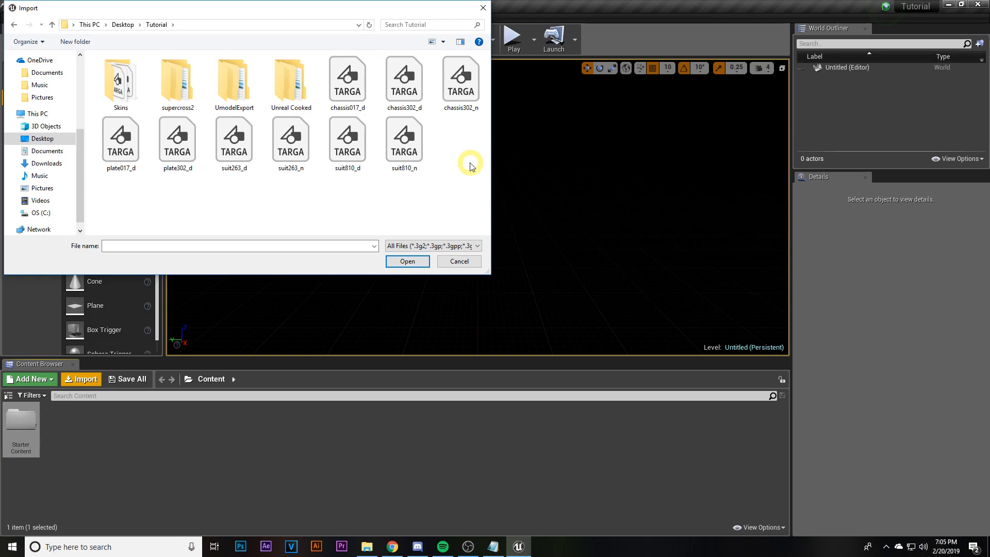
left_click_drag(447, 153, 129, 157)
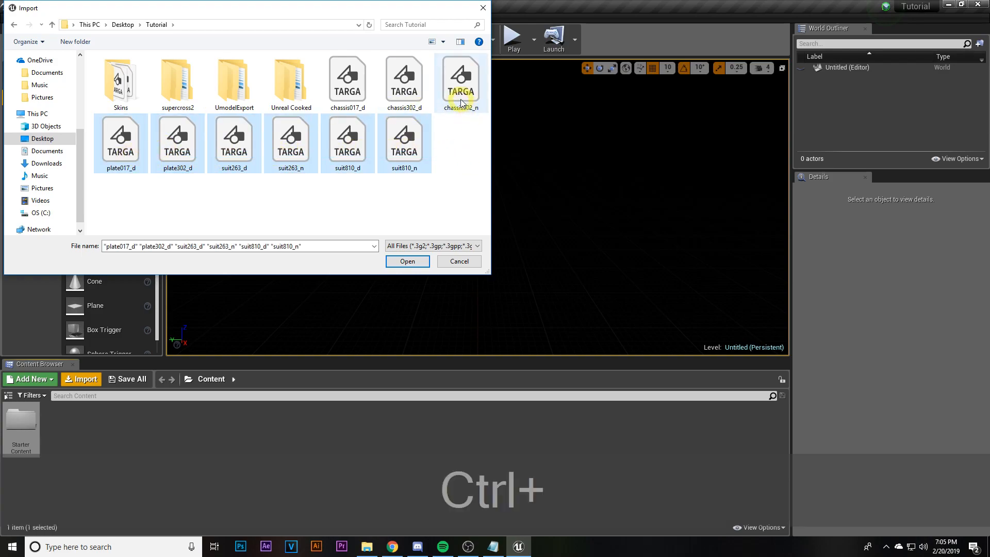
left_click(461, 90, "ctrl")
left_click(404, 87, "ctrl")
left_click(363, 82, "ctrl")
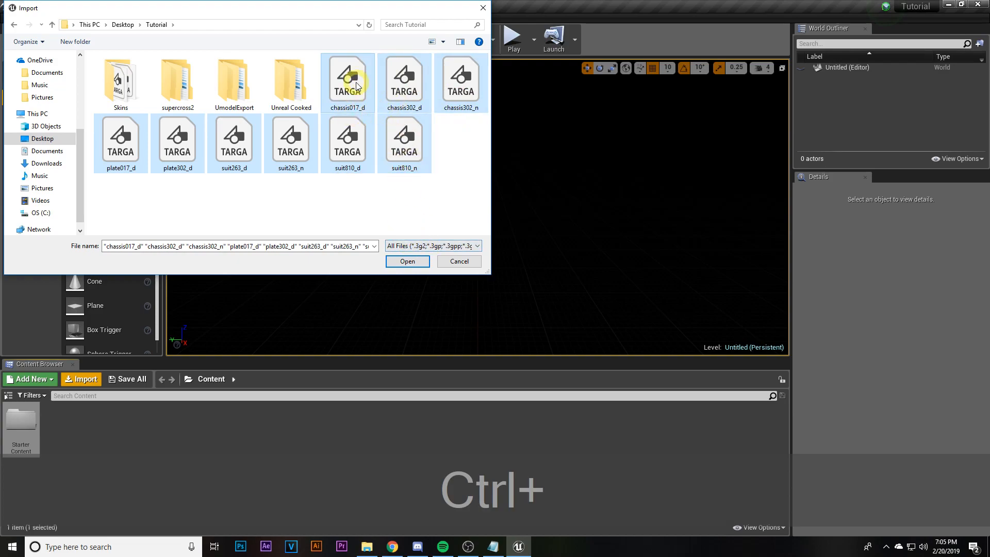
left_click(413, 261)
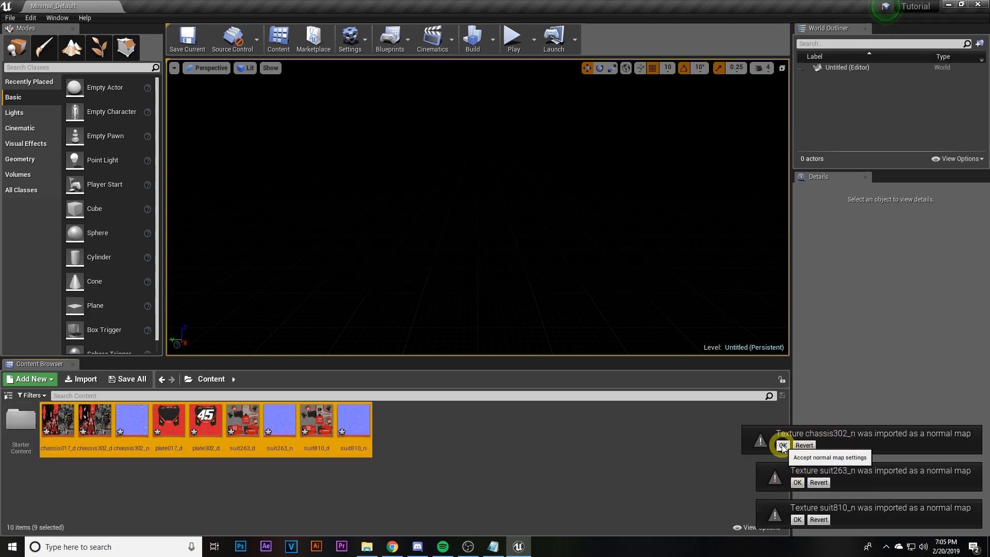
- Accept the normal map settings for the imported chassis302_n, suit263_n and suit810_n textures
left_click(783, 445)
left_click(797, 482)
left_click(798, 520)
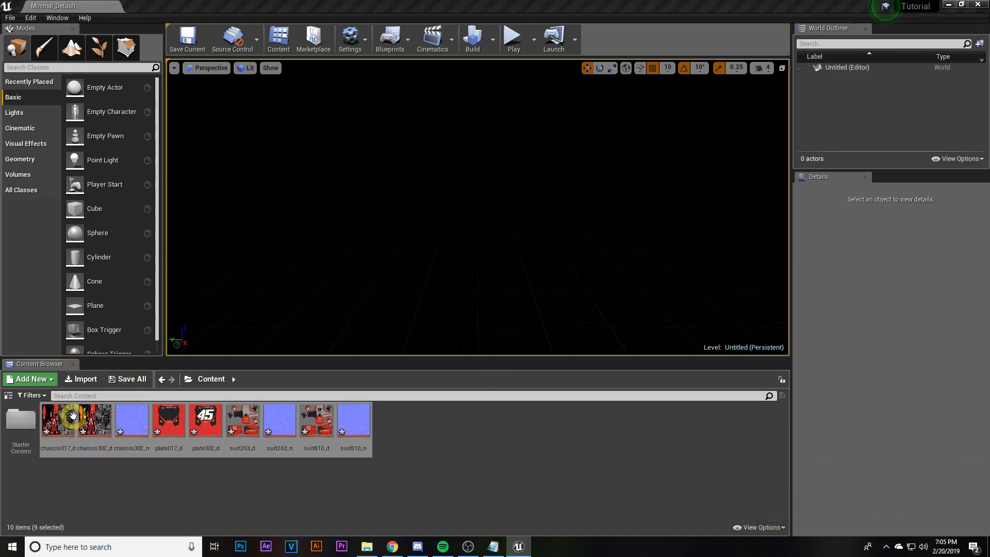
- Save all the imported assets and cook the project's content for Windows
left_click(10, 18)
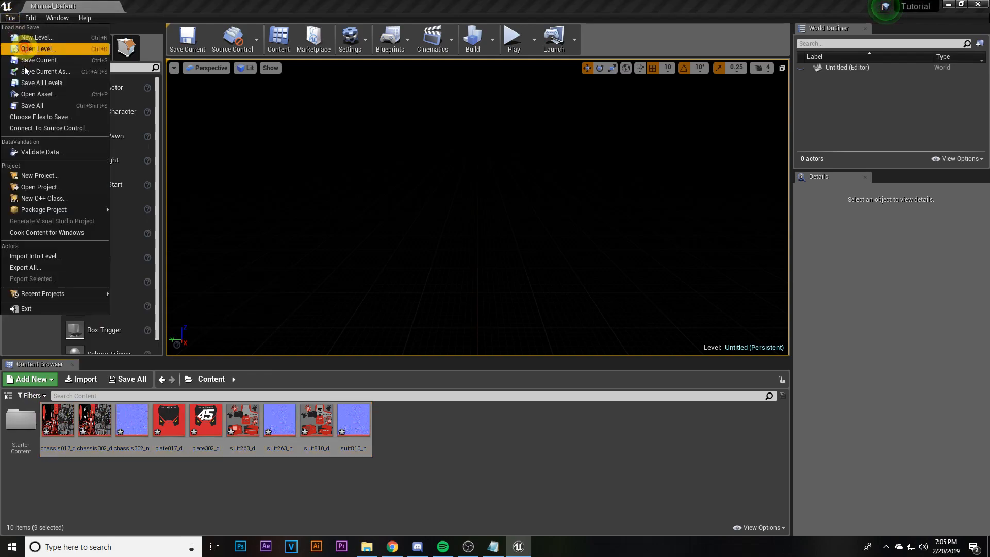
left_click(35, 107)
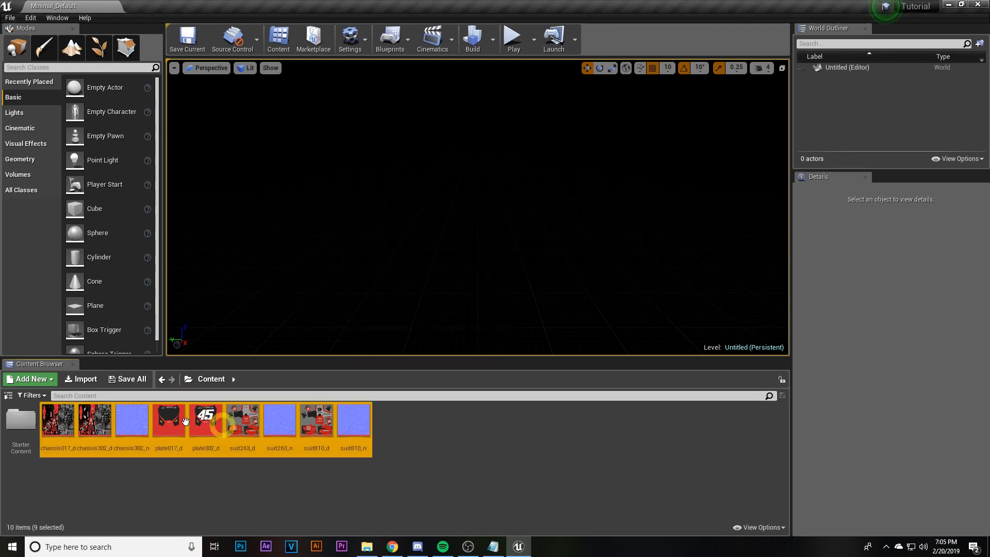
left_click(9, 18)
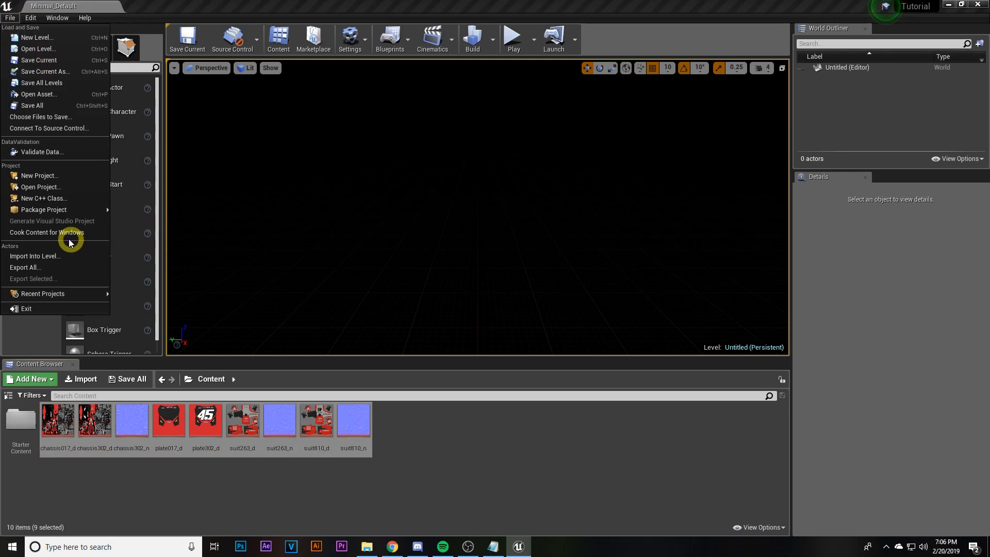
left_click(47, 233)
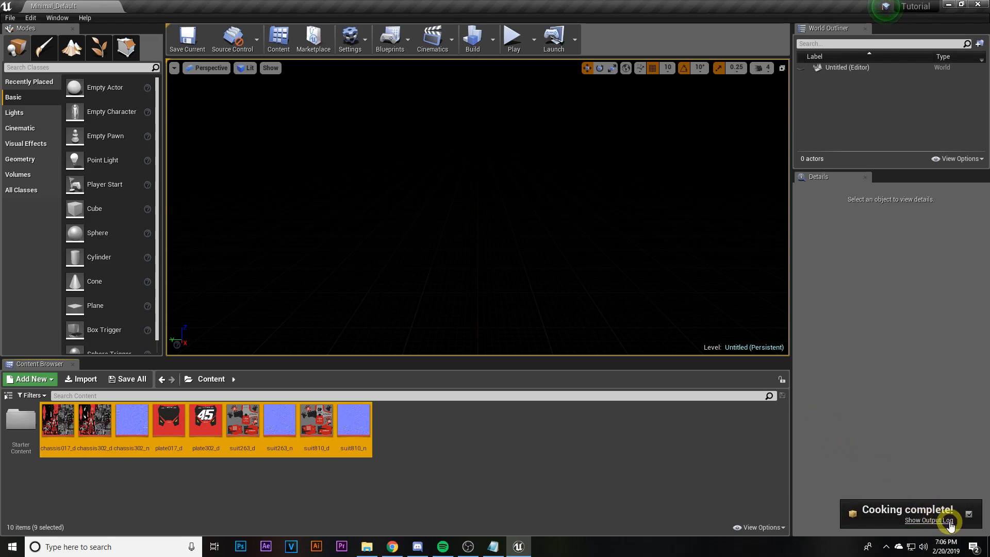
- Close the Unreal editor and open the cooked Content folder under Tutorial\Unreal Cooked\Tutorial\Saved\Cooked\WindowsNoEditor\Tutorial in File Explorer
left_click(979, 6)
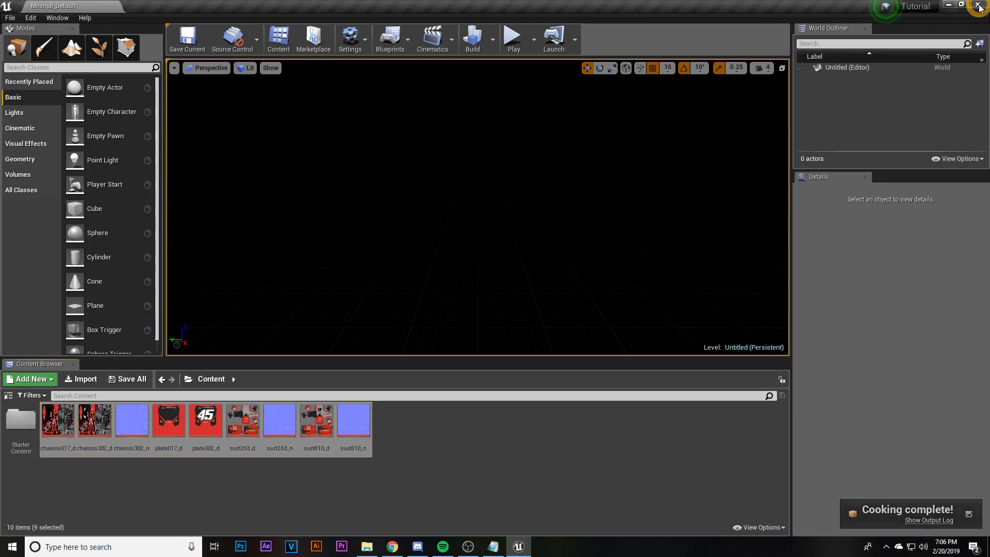
double_click(35, 124)
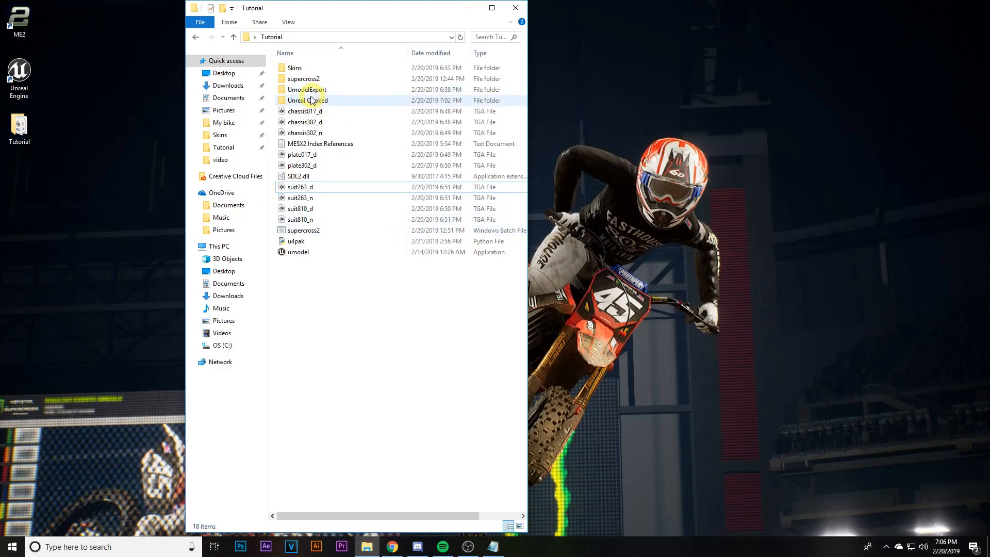
double_click(313, 100)
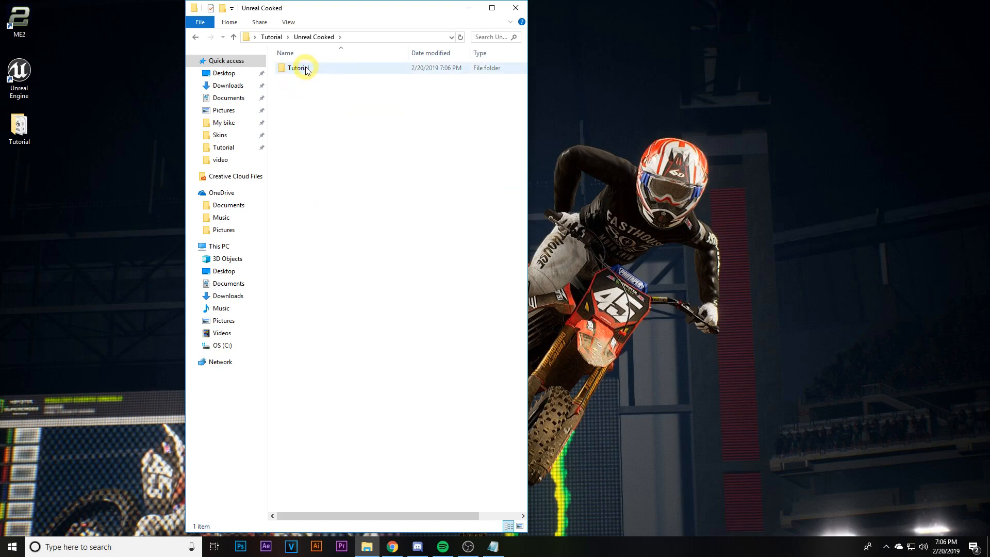
double_click(305, 69)
double_click(303, 112)
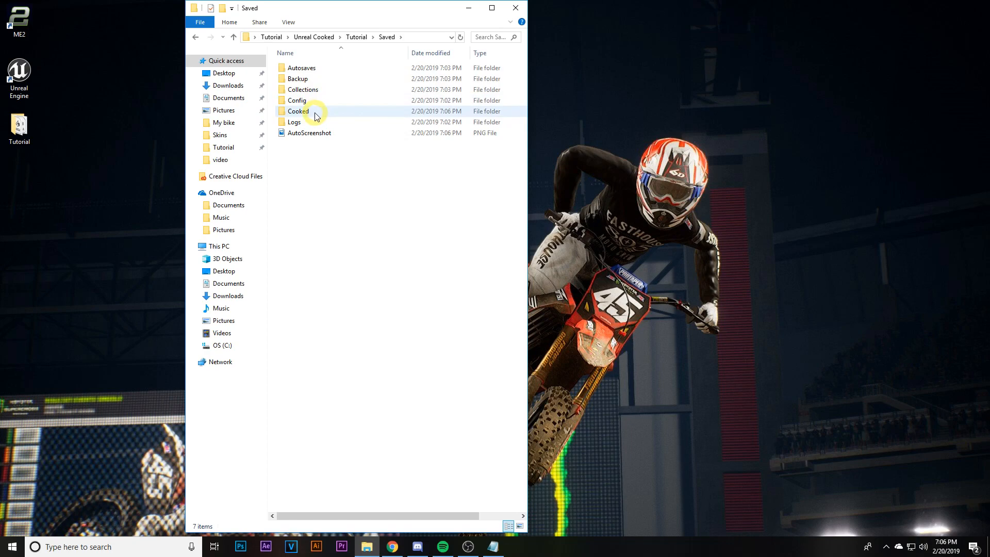
double_click(314, 111)
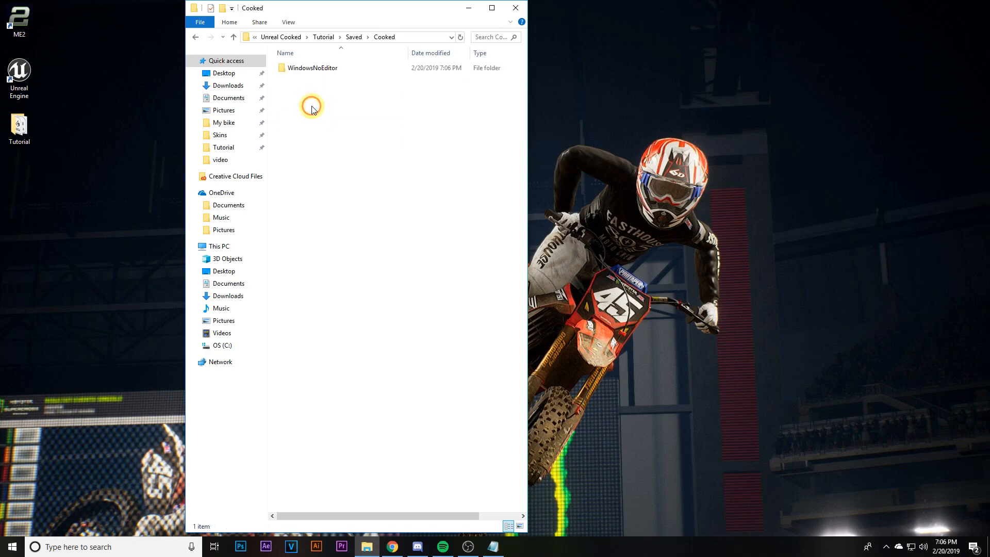
double_click(314, 69)
left_click(315, 79)
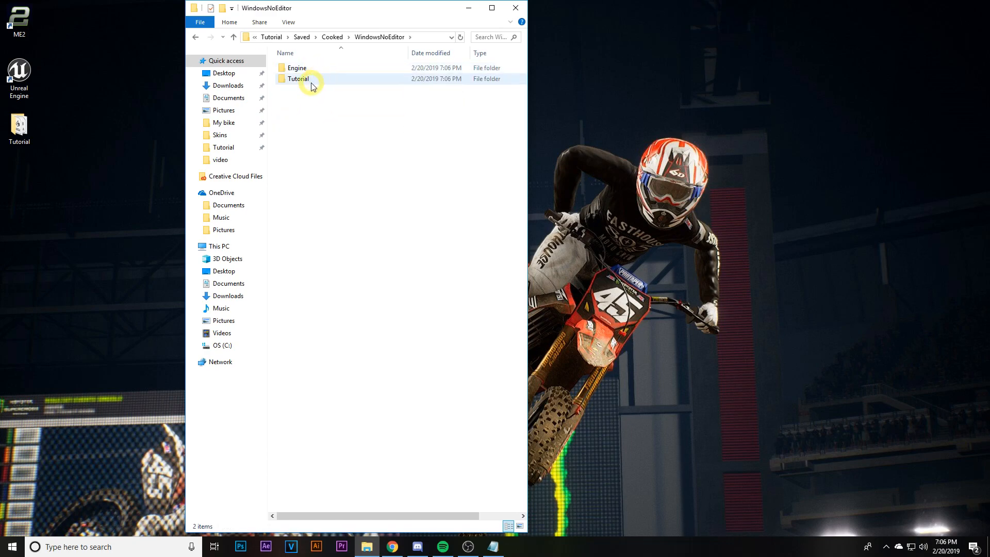
double_click(321, 80)
left_click(319, 71)
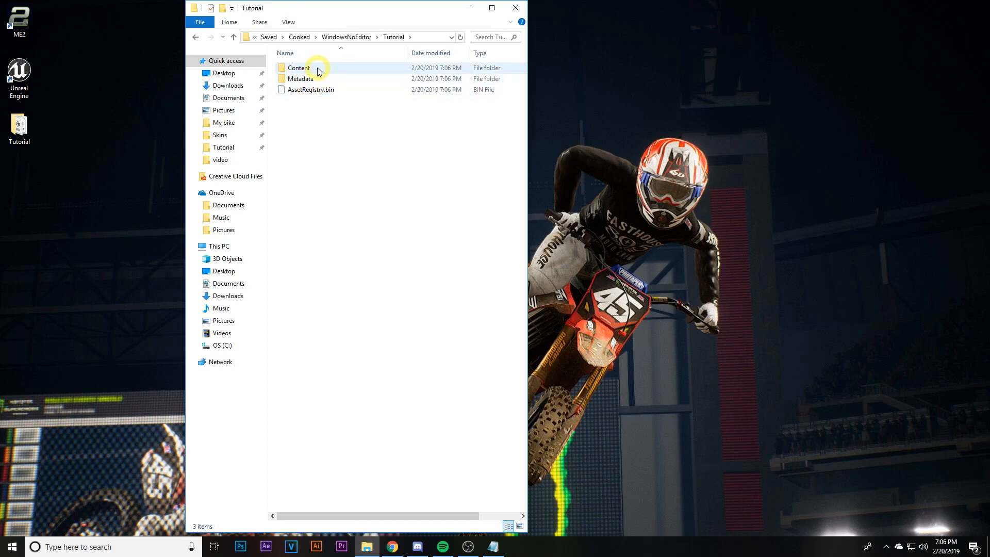
double_click(306, 70)
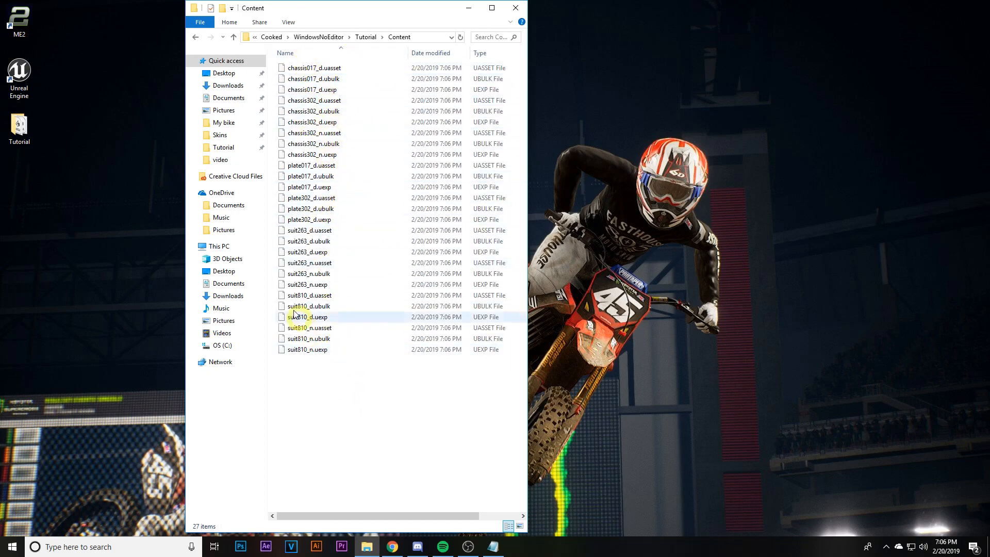
- Open the Tutorial folder in a second File Explorer window and arrange it beside the cooked Content folder window
left_click_drag(384, 12, 793, 23)
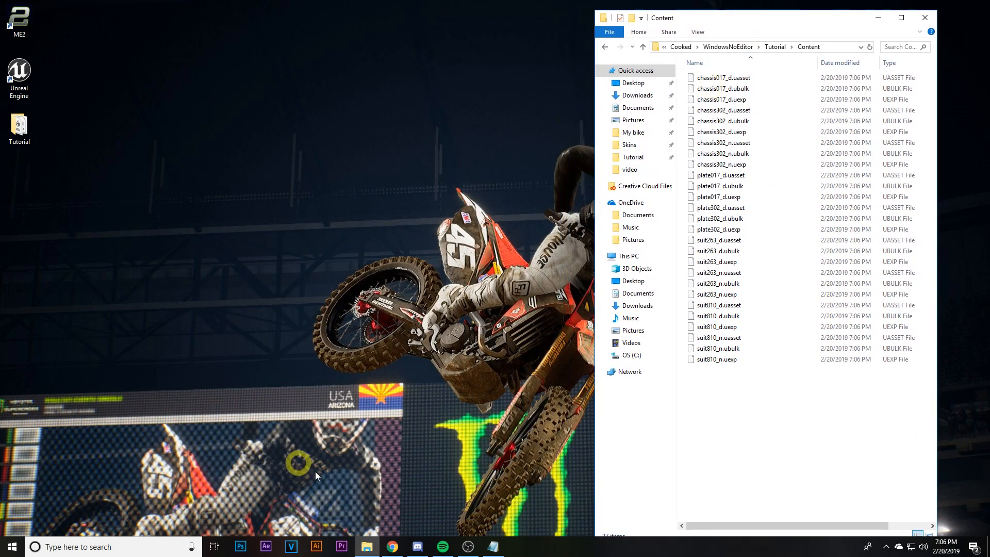
left_click(368, 546)
left_click(369, 545)
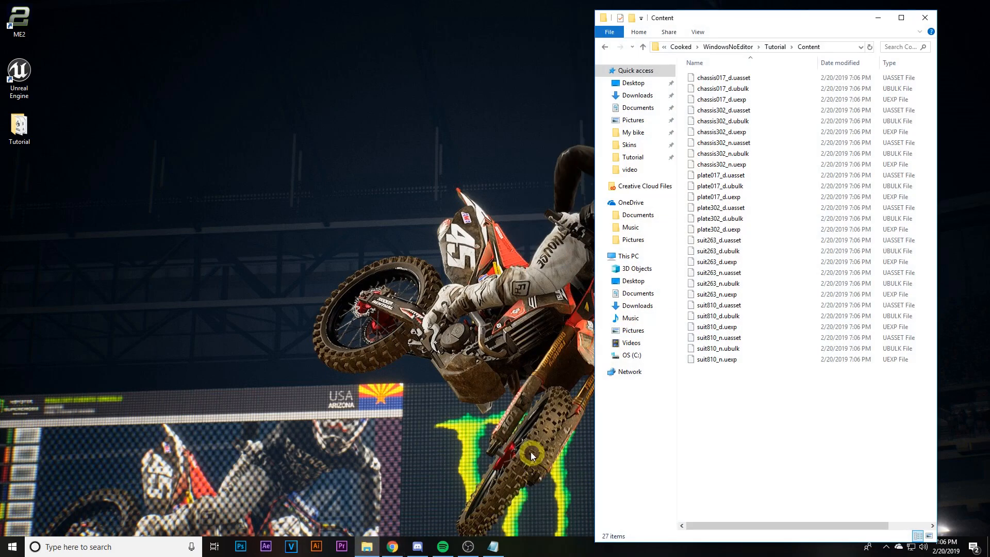
right_click(366, 548)
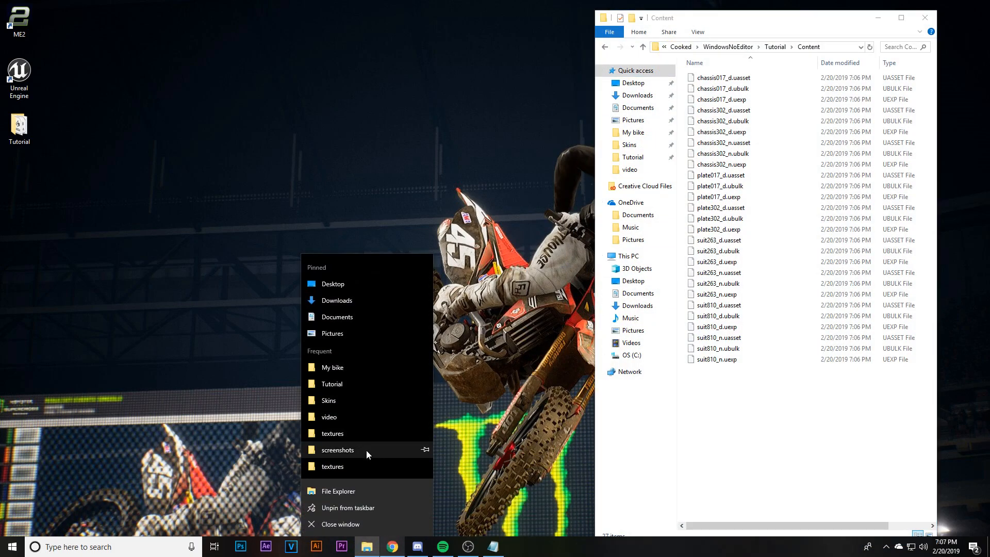
left_click(357, 397)
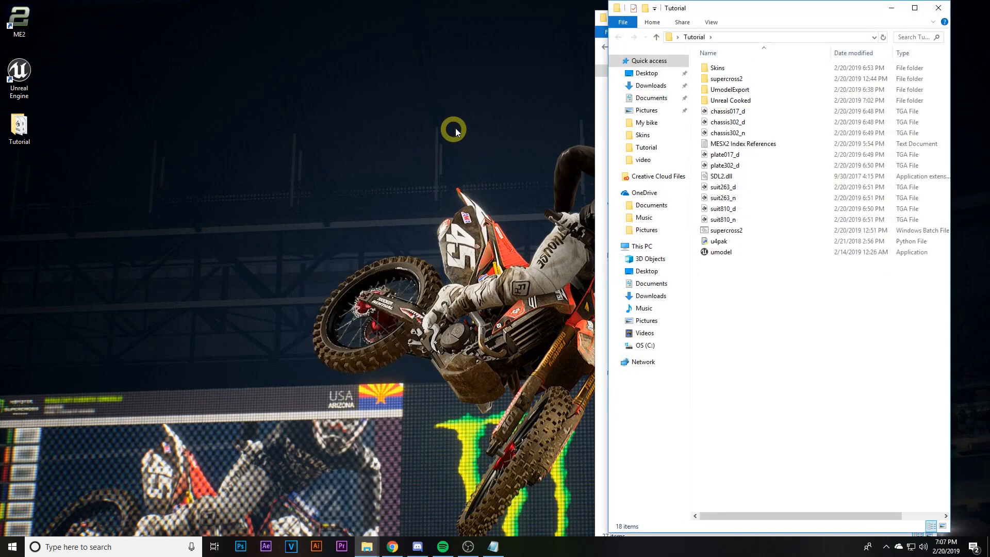
left_click_drag(747, 17, 0, 40)
left_click_drag(79, 47, 183, 16)
left_click_drag(385, 154, 560, 155)
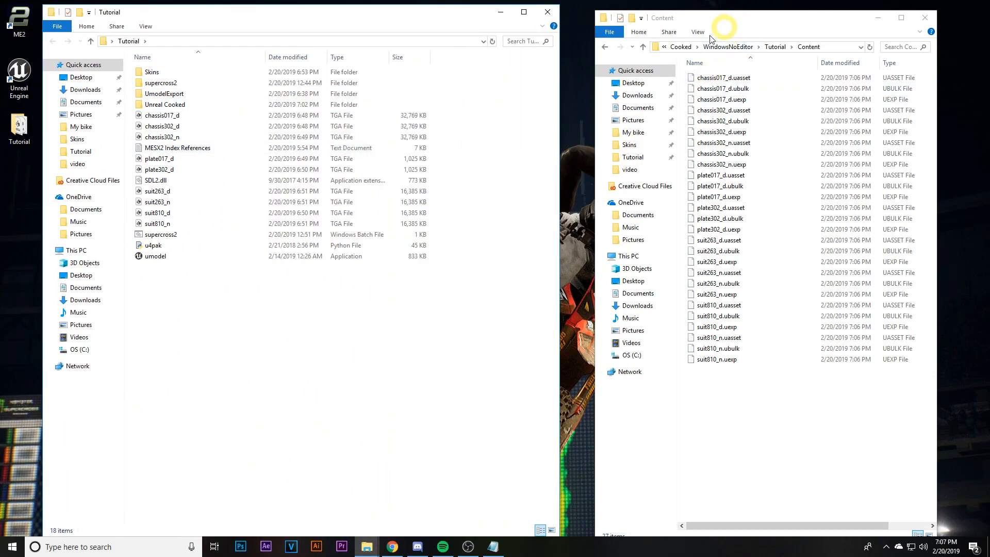
- In the Tutorial window, open the folder supercross2\content\assets\graphics\characters\riders\suits
left_click(177, 86)
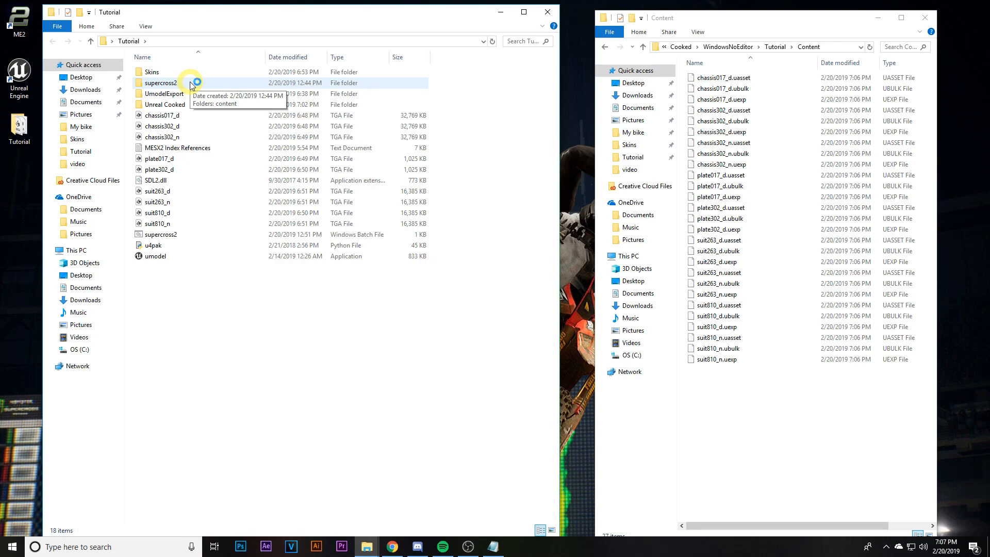
double_click(190, 83)
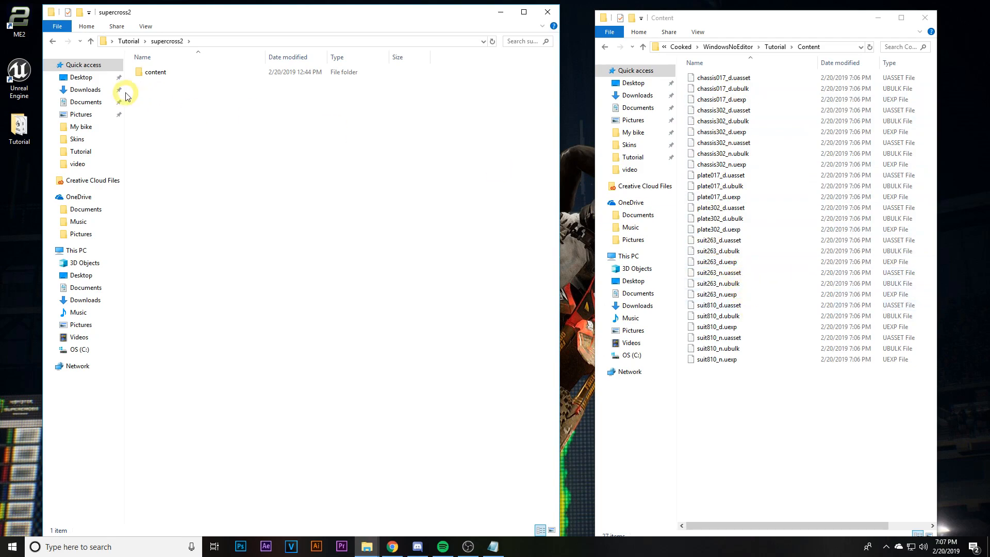
left_click(186, 74)
double_click(189, 73)
double_click(188, 74)
double_click(188, 74)
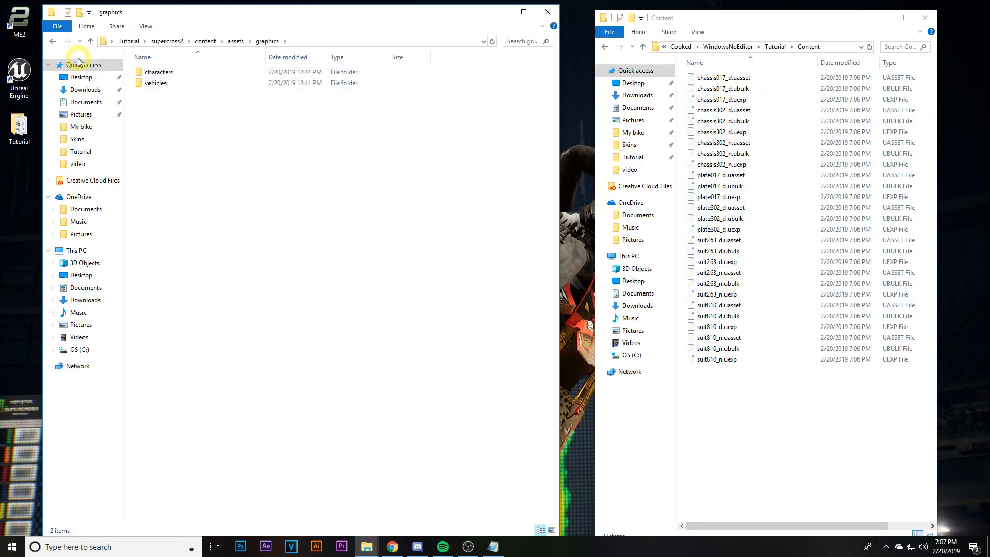
double_click(175, 73)
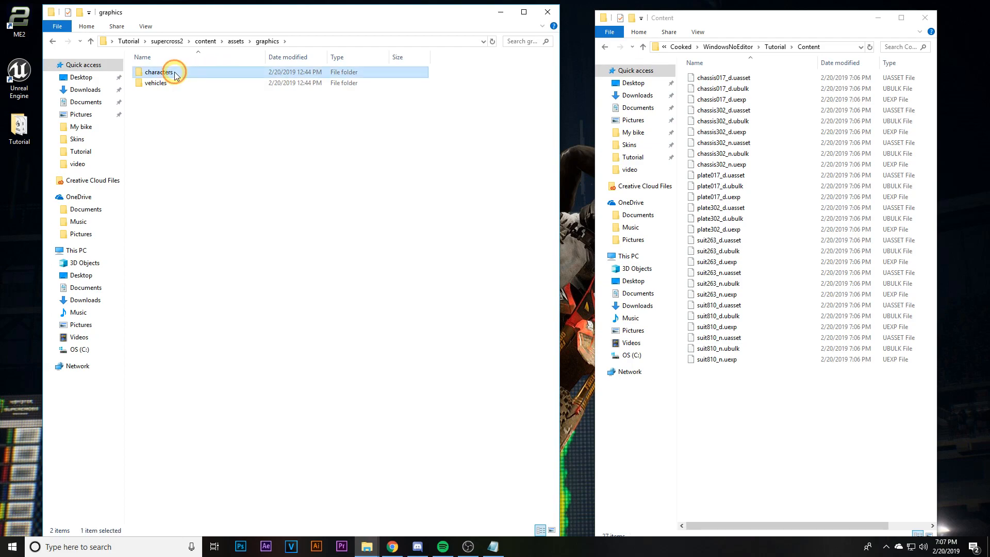
double_click(177, 74)
double_click(194, 72)
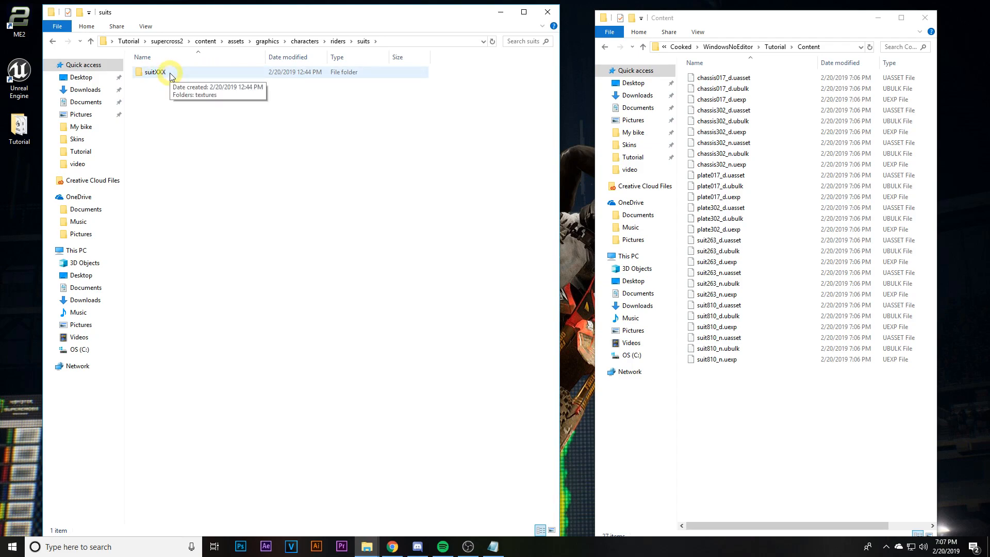
- Duplicate the suitXXX folder and rename the original folder to suit263
left_click(171, 74)
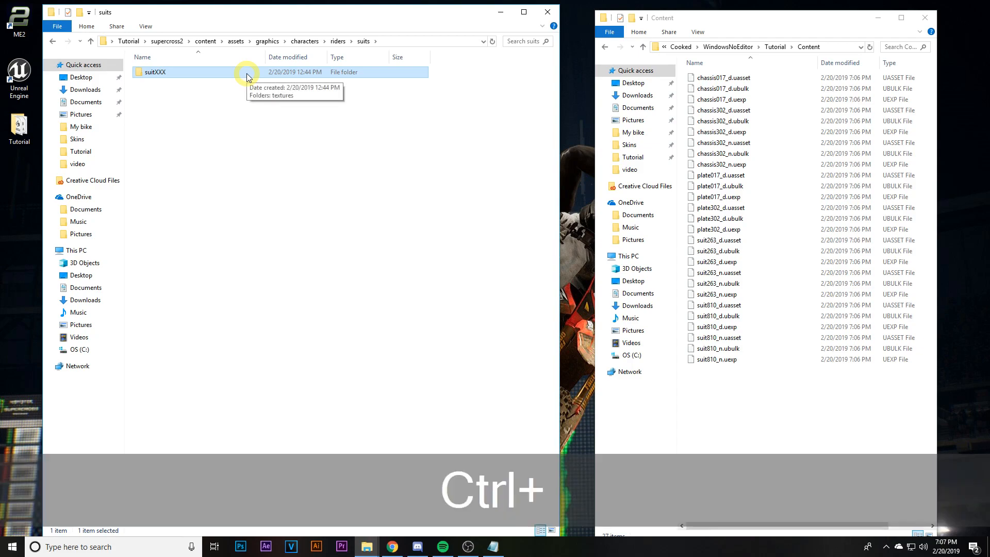
key("ctrl+c")
key("ctrl+v")
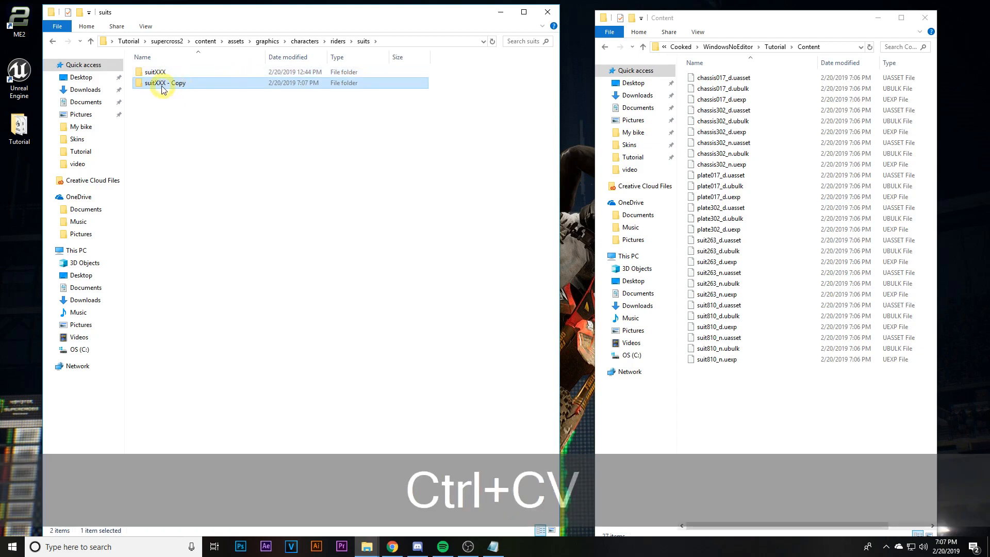
left_click(155, 73)
right_click(158, 72)
left_click(224, 310)
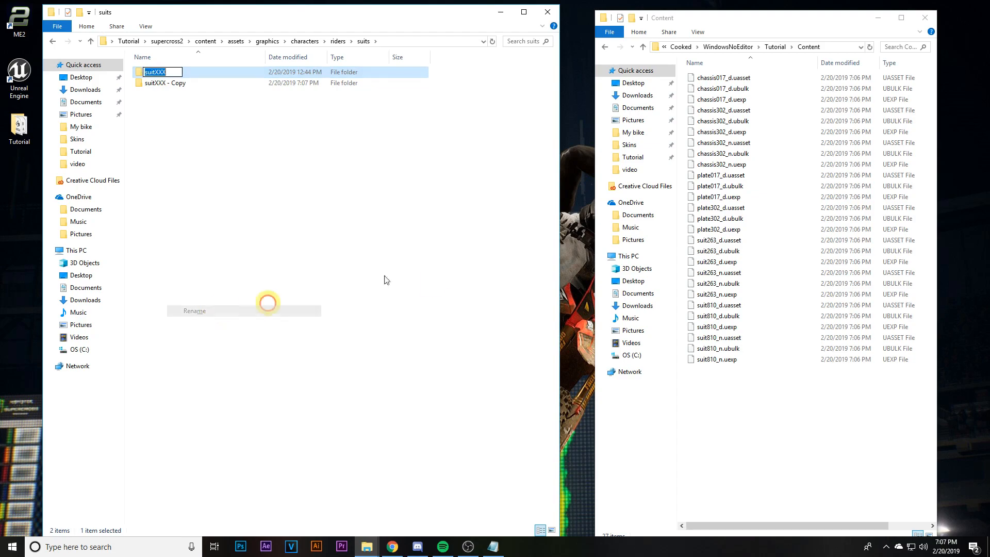
left_click(172, 73)
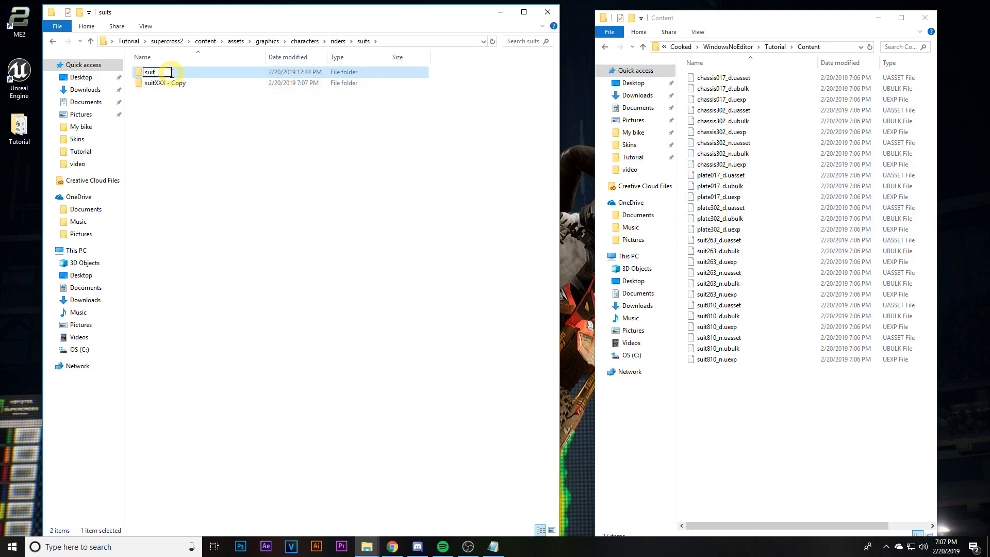
type("263")
key("Return")
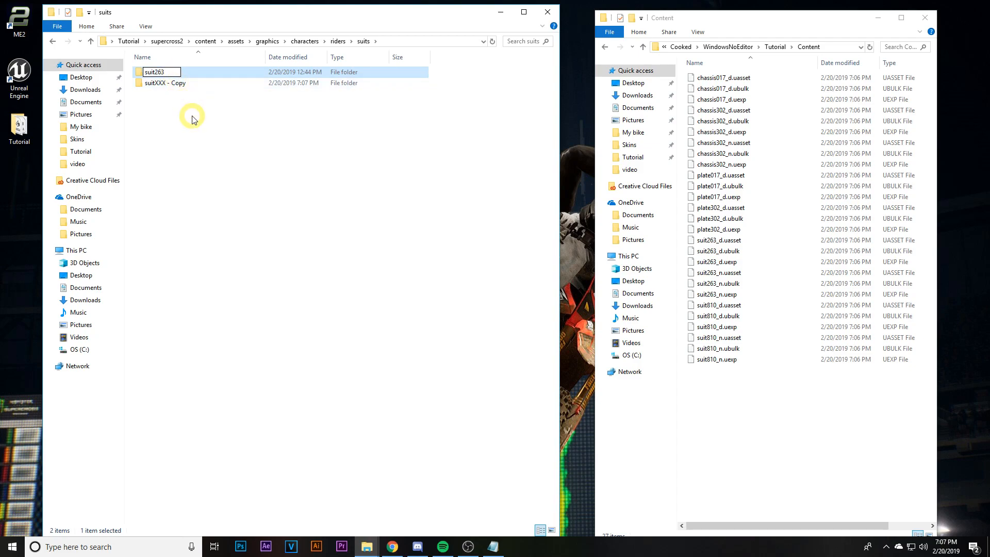
- Rename the duplicated suitXXX - Copy folder to suit810
left_click(179, 84)
right_click(179, 85)
left_click(229, 323)
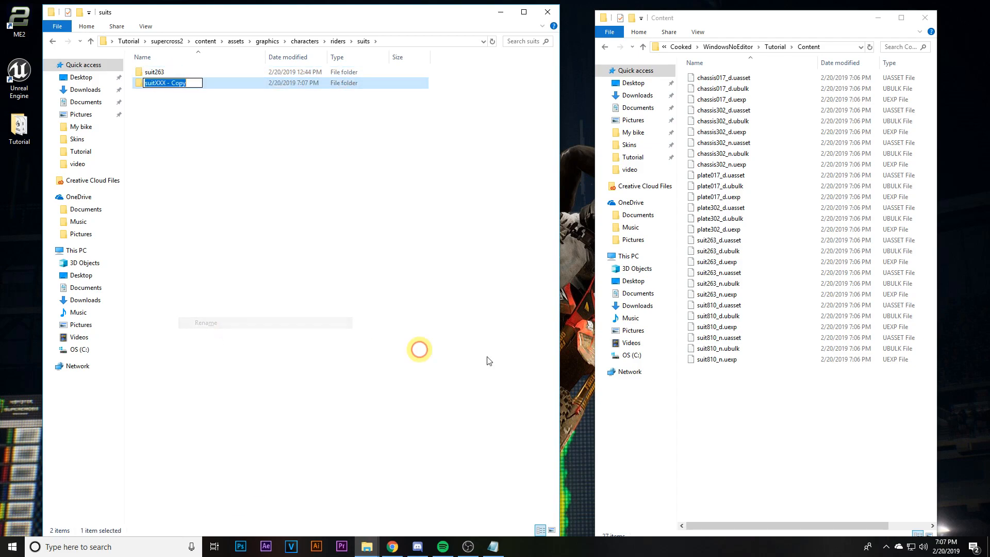
left_click_drag(187, 83, 156, 81)
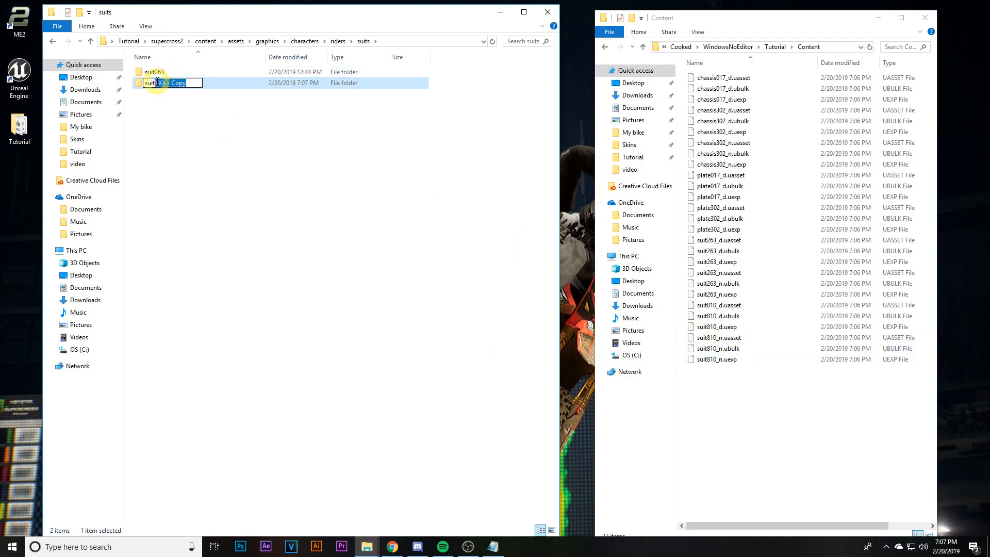
type("810")
left_click(156, 133)
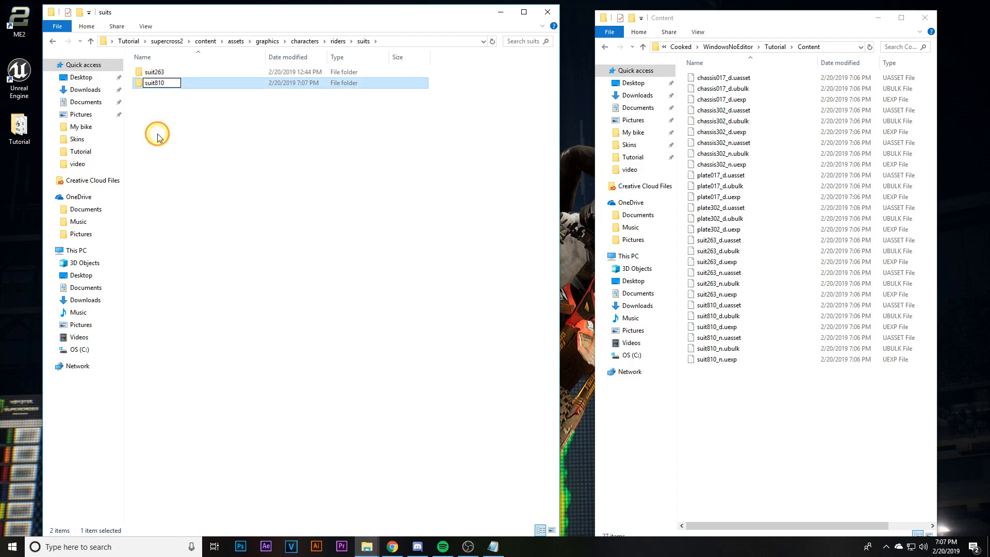
- Move all the cooked suit263 _d and _n files from the Content folder into suit263\textures
double_click(180, 72)
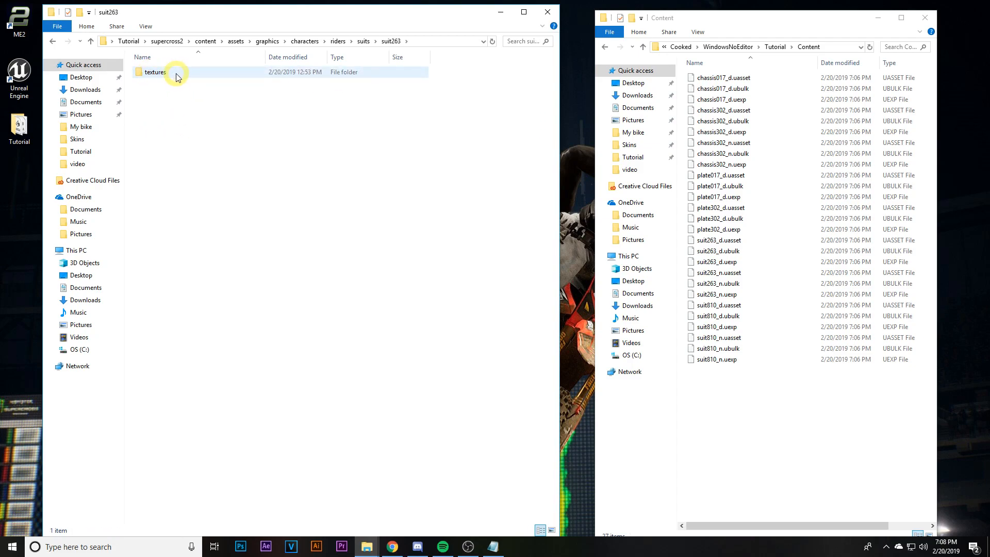
double_click(176, 75)
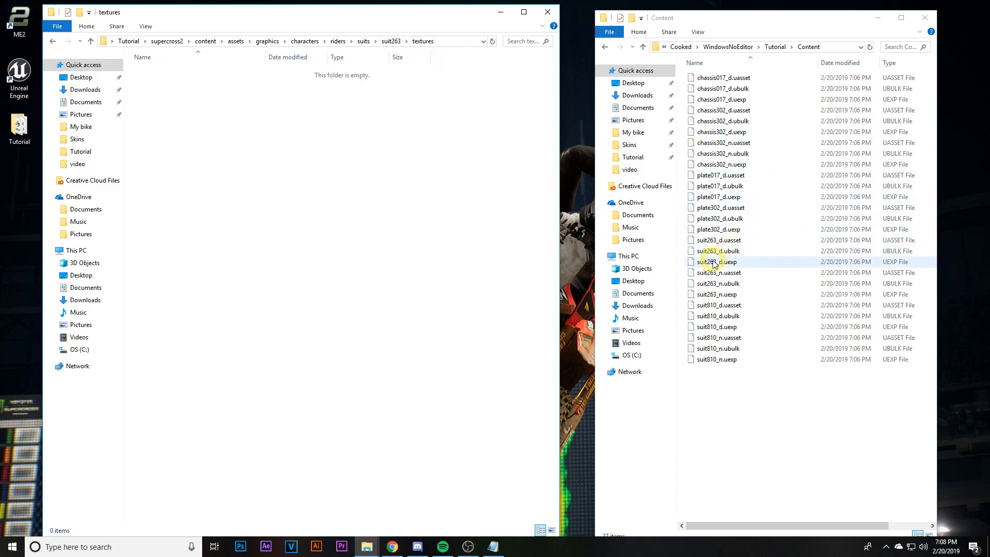
left_click(723, 295)
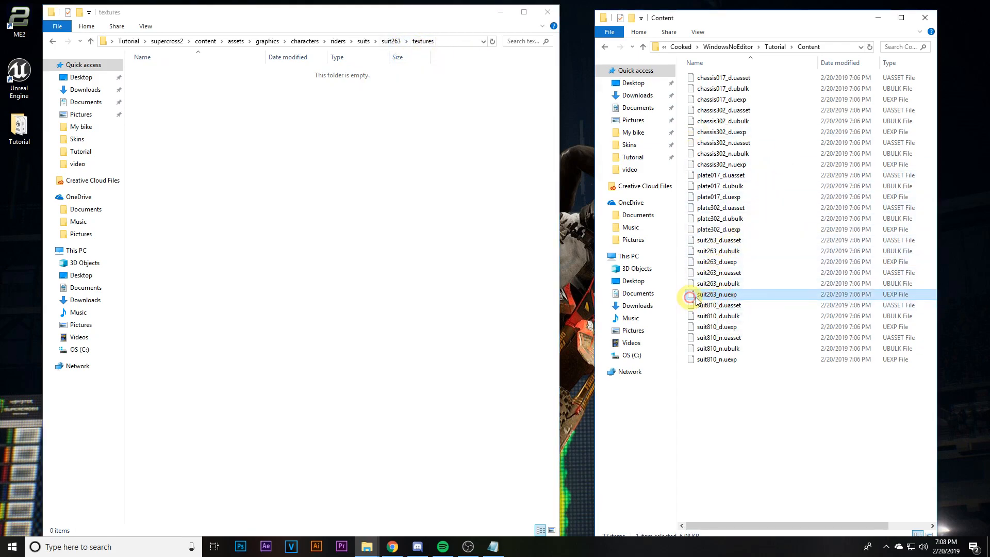
left_click(732, 241, "shift")
left_click_drag(735, 251, 278, 166)
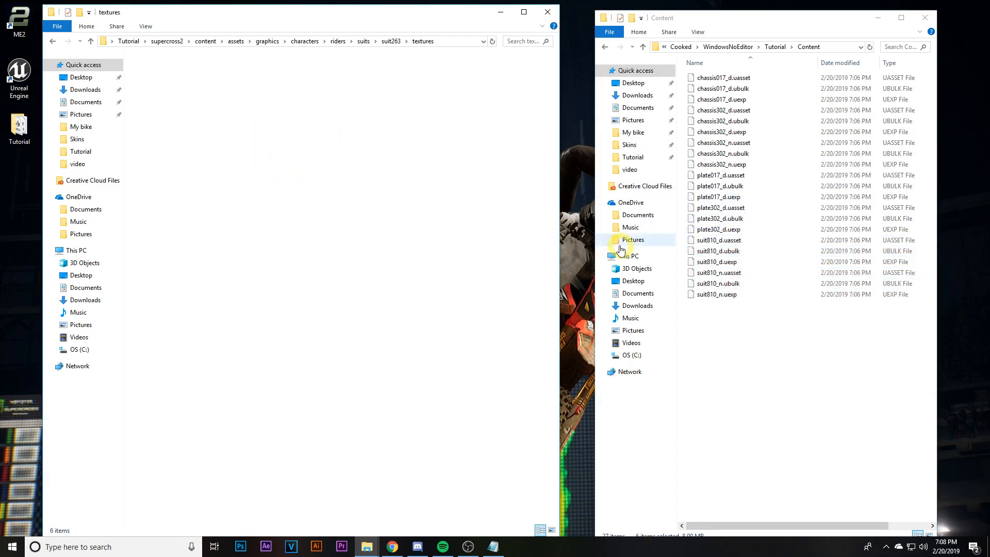
- Move all the cooked suit810 _d and _n files into suit810\textures and open that folder
left_click(366, 42)
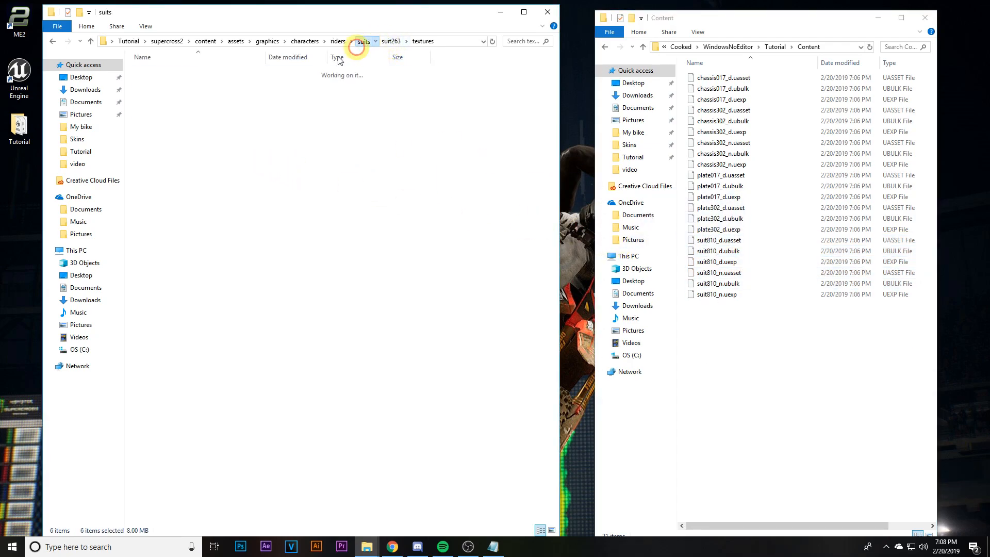
double_click(180, 83)
left_click(735, 296)
left_click(740, 241, "shift")
left_click_drag(740, 242, 194, 71)
left_click(330, 72)
double_click(330, 71)
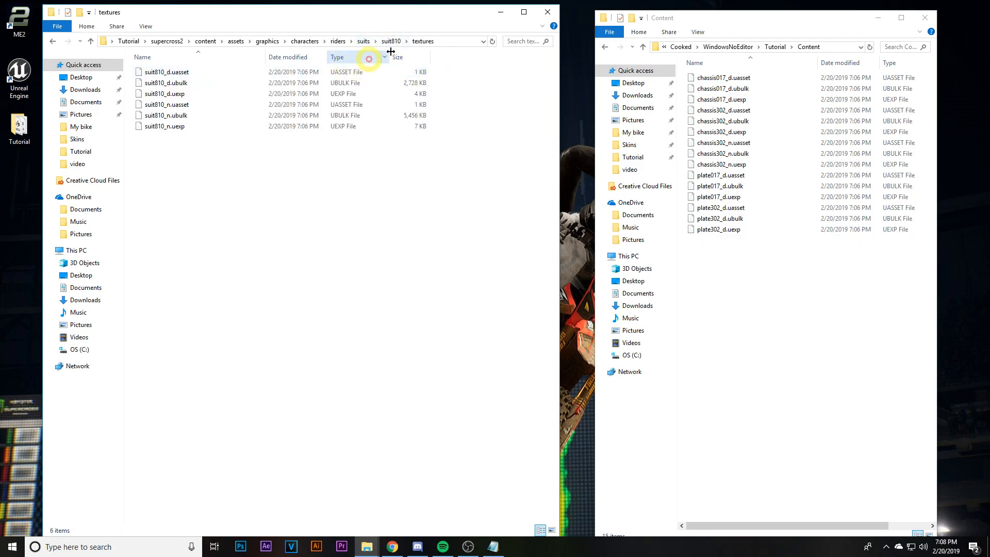
- Go back up to the graphics folder and open vehicles\bikes\chassis
left_click(301, 41)
left_click(266, 42)
double_click(158, 83)
double_click(158, 73)
double_click(154, 72)
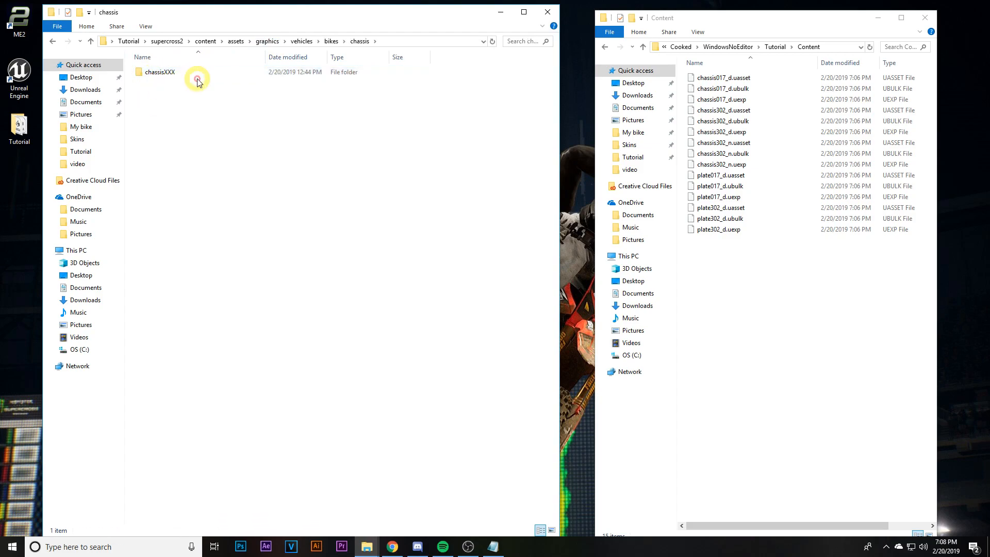
- Look up the chassis numbers for each bike in the Bikes section of the MESX2 Index References notes in Notepad
left_click(157, 74)
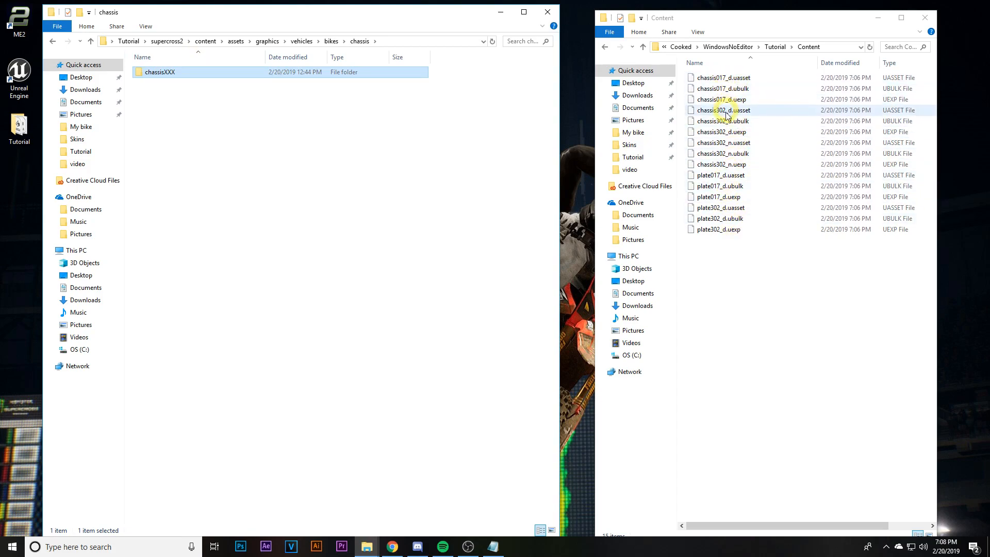
right_click(175, 77)
left_click(247, 311)
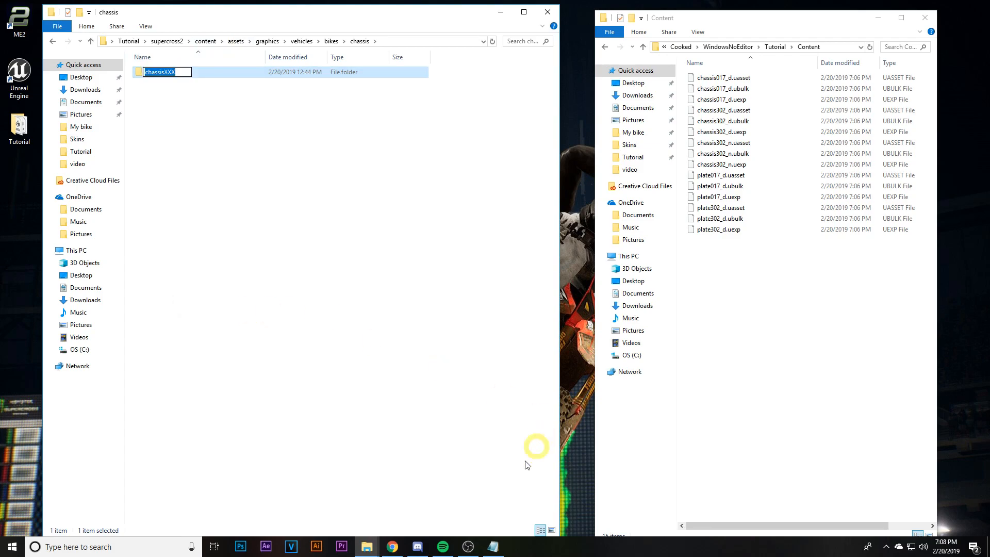
left_click(495, 546)
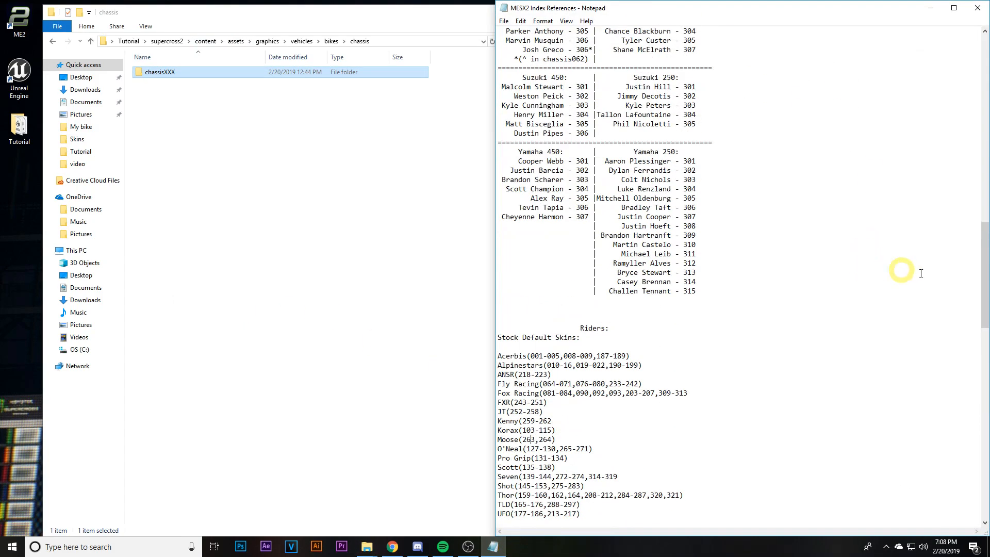
left_click_drag(984, 265, 984, 77)
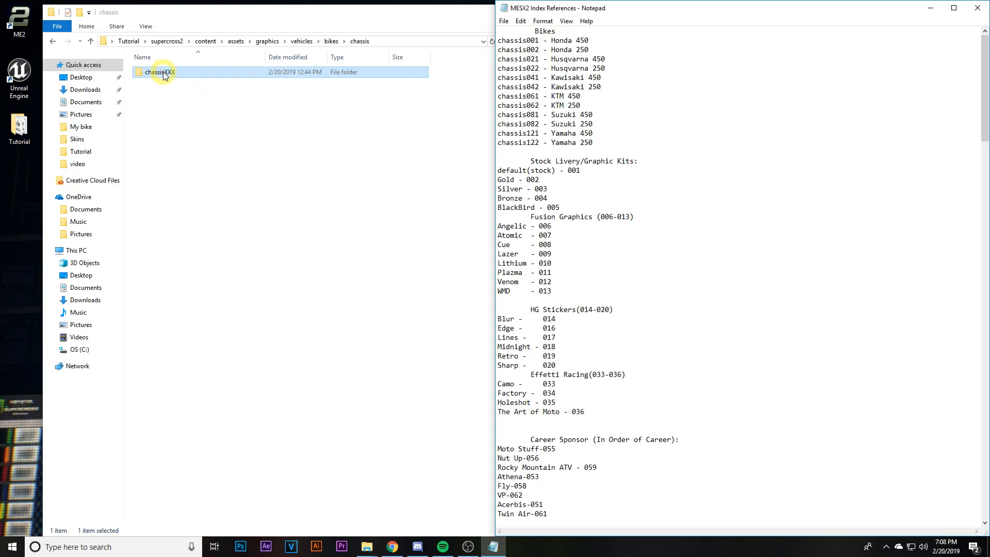
- Place the chassis folder window beside the notes and rename the chassisXXX folder to chassis002
left_click_drag(243, 12, 1, 36)
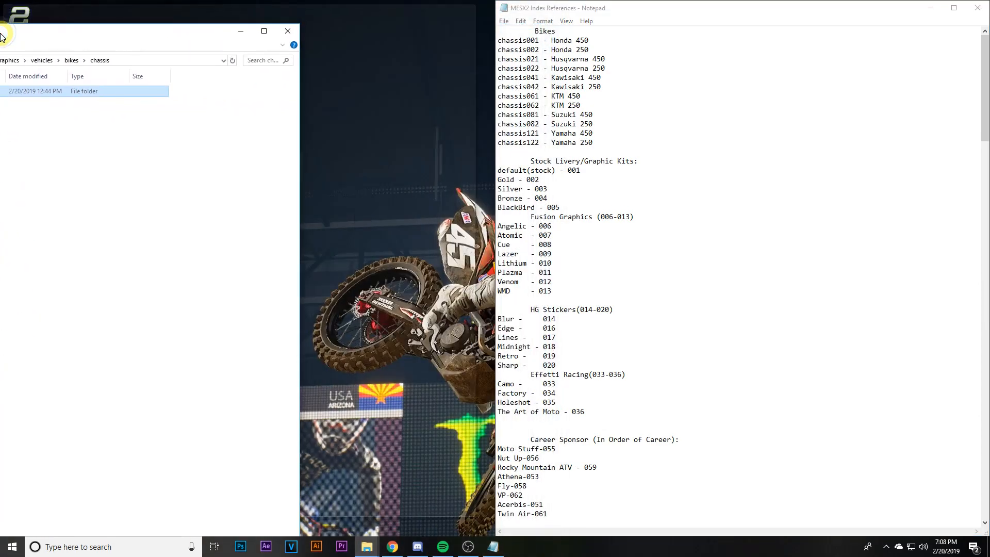
right_click(150, 68)
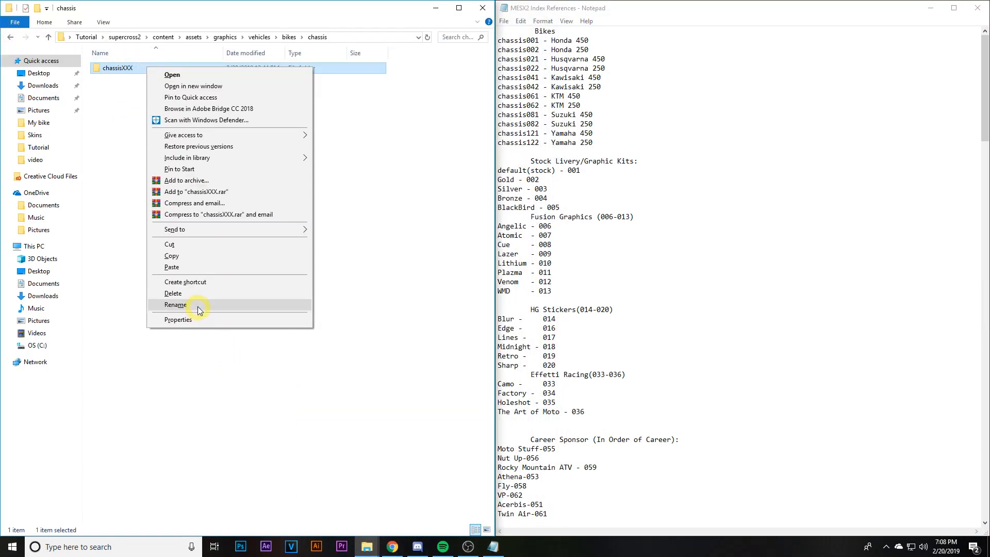
left_click(199, 307)
left_click(142, 69)
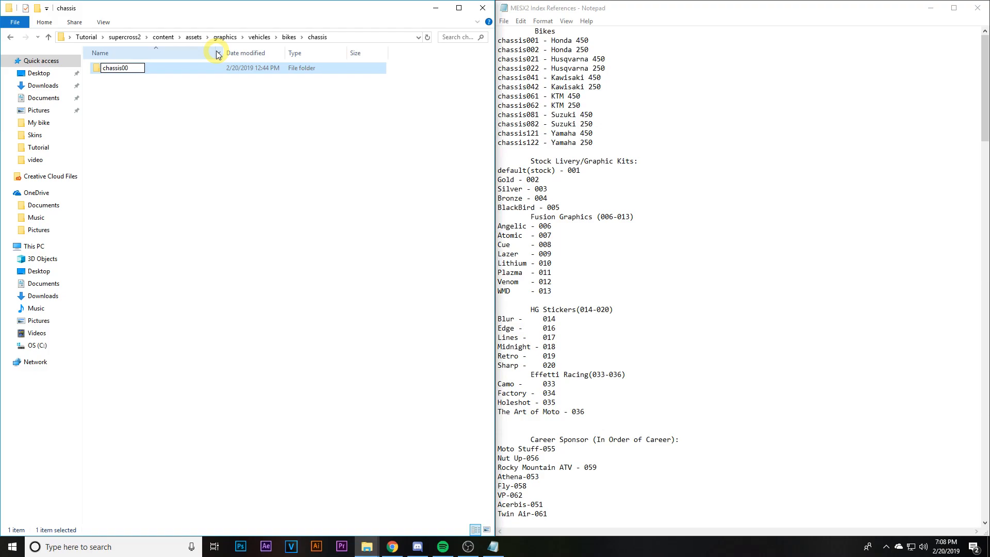
left_click(124, 96)
- Move all the remaining cooked chassis and plate files from the Content folder into chassis002\textures
double_click(125, 72)
double_click(122, 70)
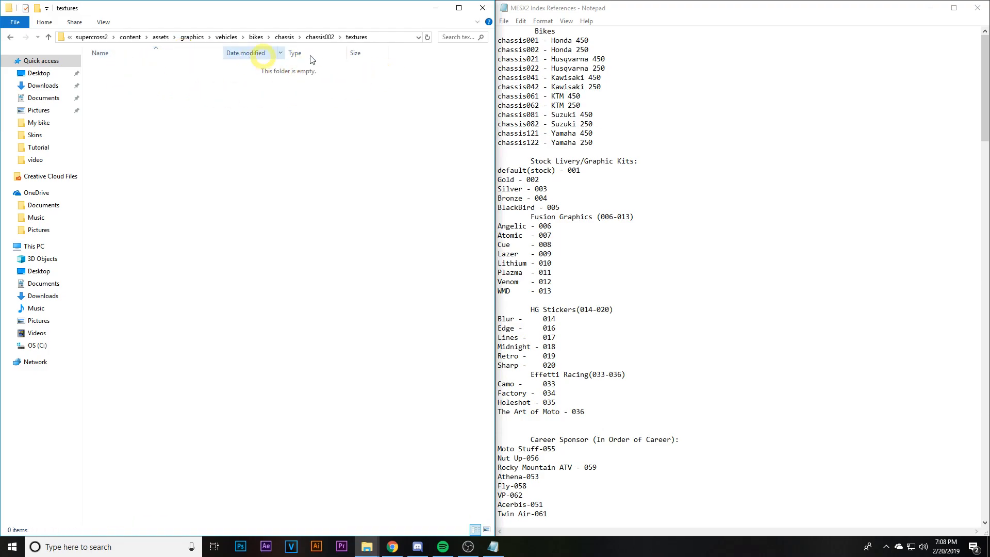
left_click(931, 8)
left_click_drag(757, 252, 243, 115)
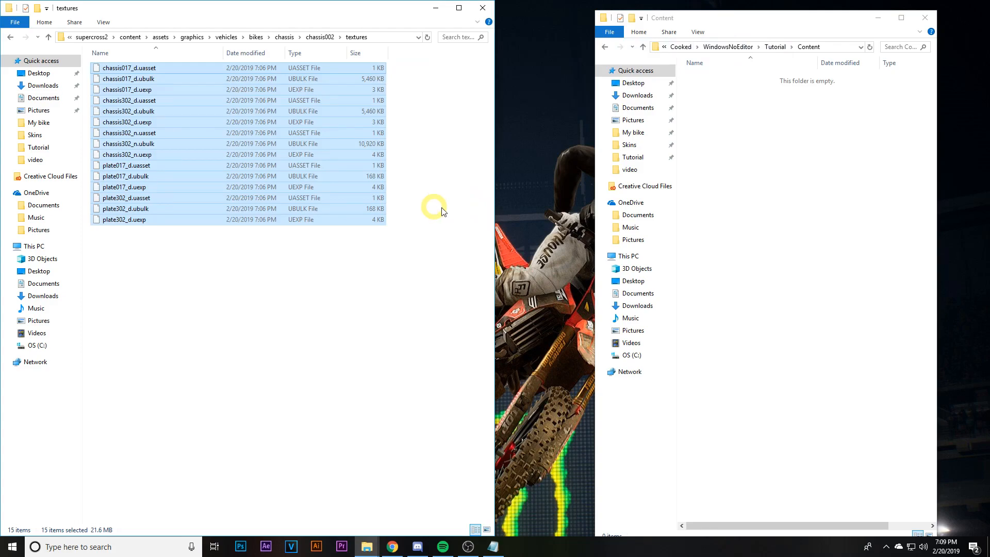
- Return to the supercross2 folder and maximize its window
left_click(91, 37)
left_click_drag(358, 7, 593, 1)
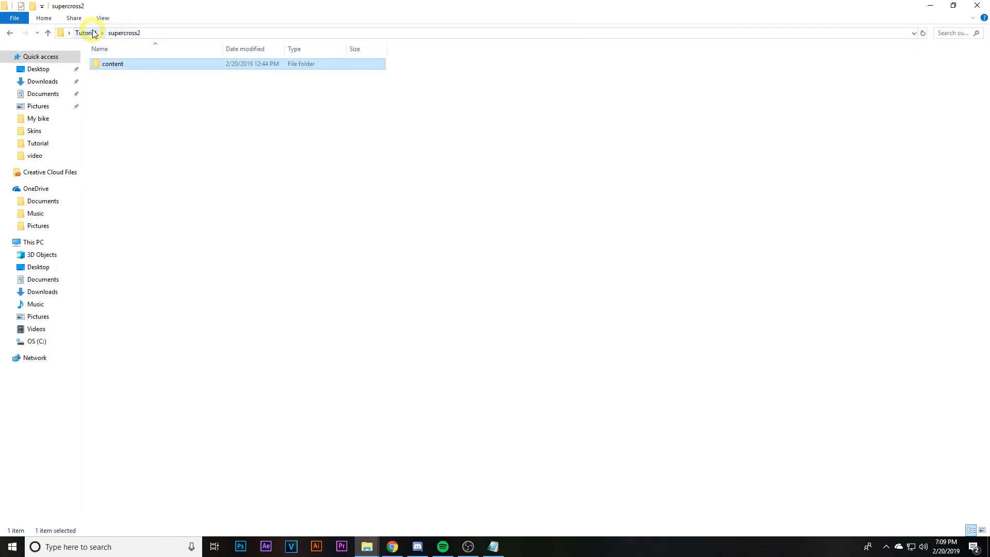
- Move all chassis, plate and suit TGA files from the Tutorial folder into Skins, replacing the files with the same names
left_click(86, 32)
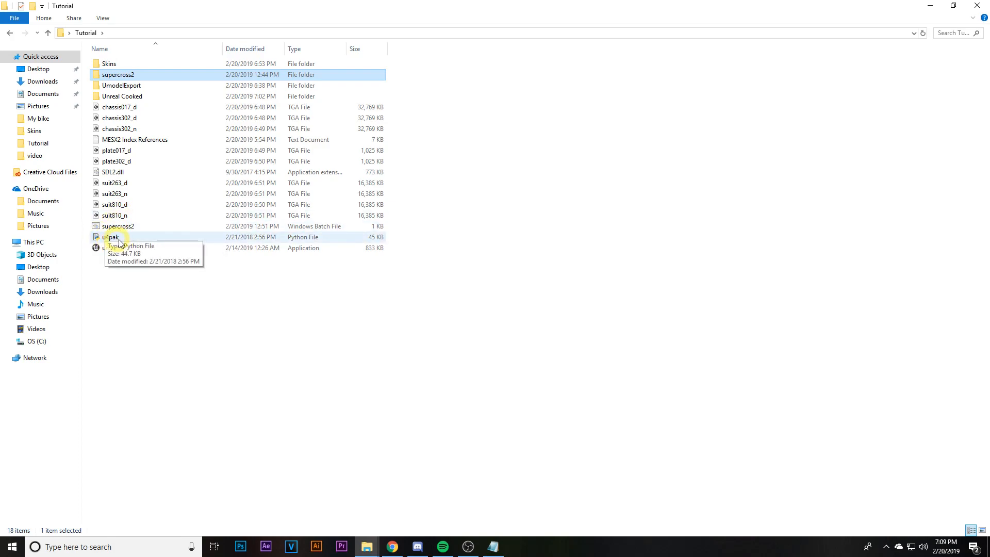
left_click(143, 216)
left_click(137, 184, "shift")
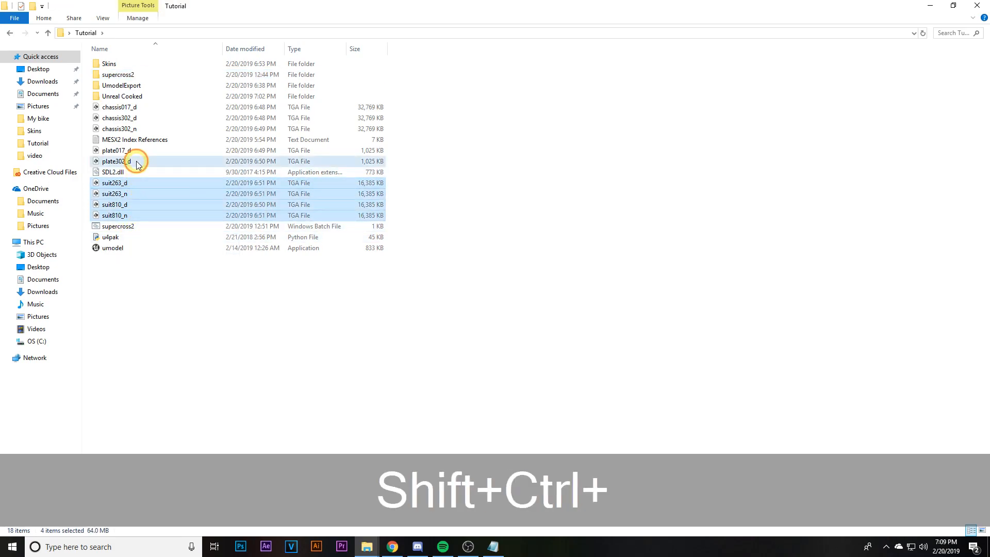
left_click(137, 163, "ctrl")
left_click(129, 152, "ctrl")
left_click(126, 129, "ctrl")
left_click(126, 119, "ctrl")
left_click(125, 109, "ctrl")
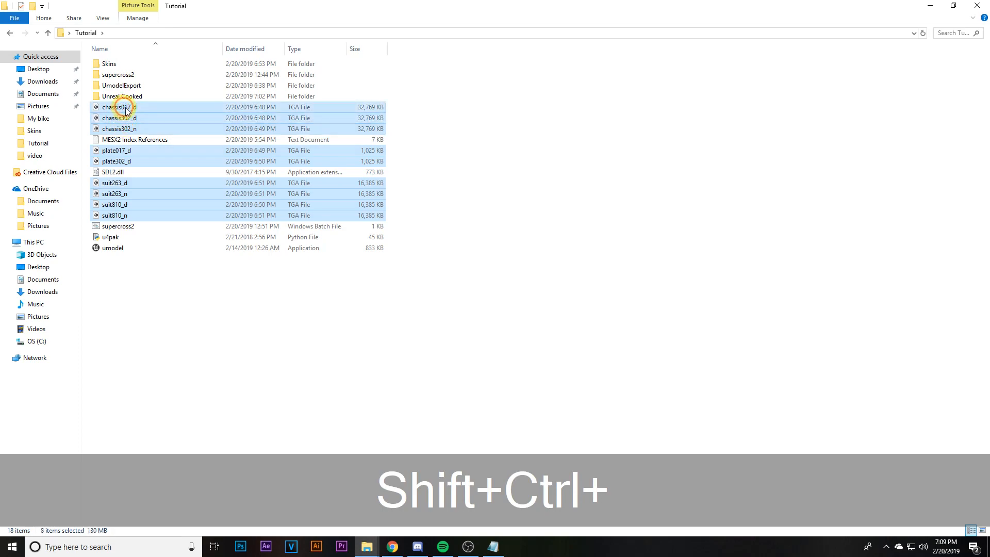
left_click_drag(135, 110, 129, 62)
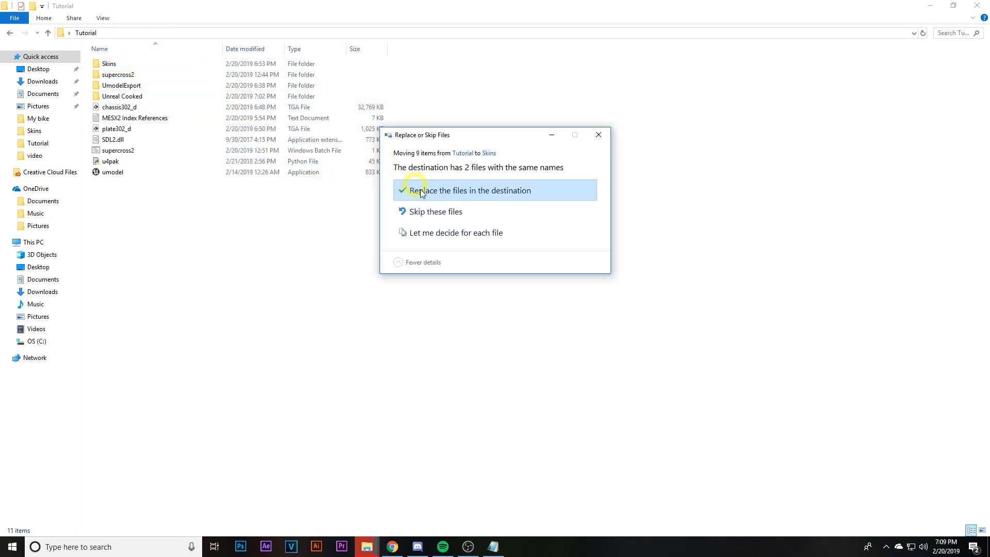
left_click(439, 196)
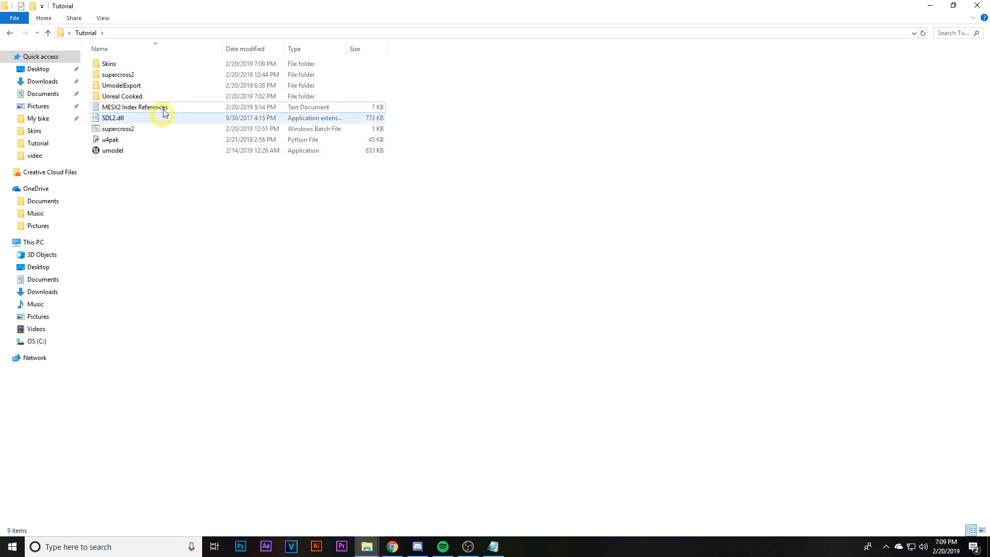
- Open the supercross2 batch file for editing in Notepad and place it beside the Tutorial folder window
right_click(141, 132)
left_click(127, 131)
right_click(128, 131)
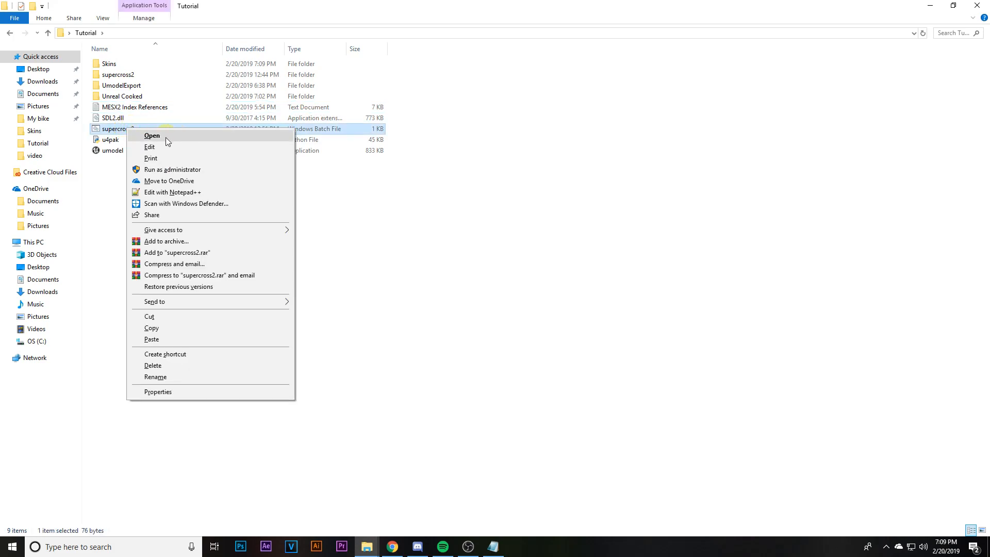
left_click(164, 147)
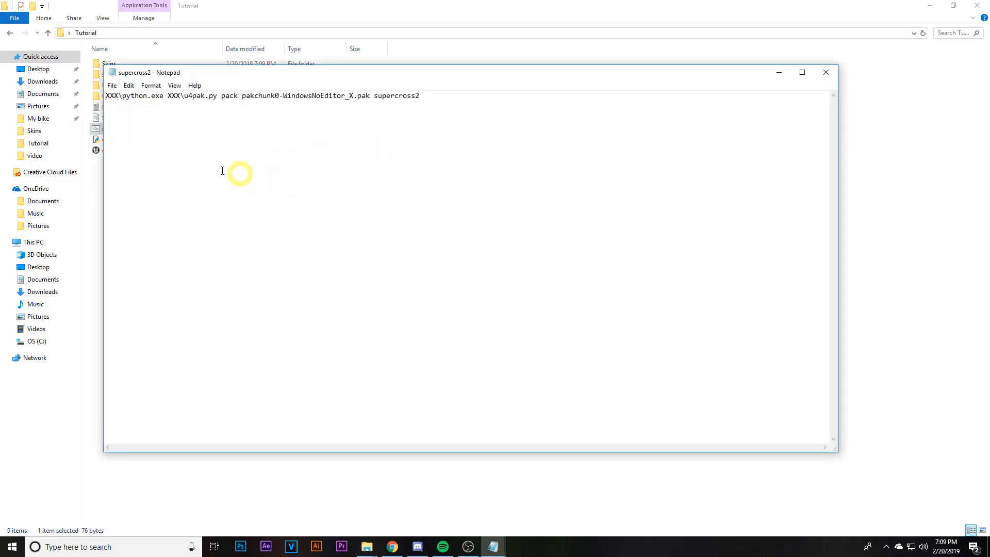
left_click_drag(199, 81, 298, 84)
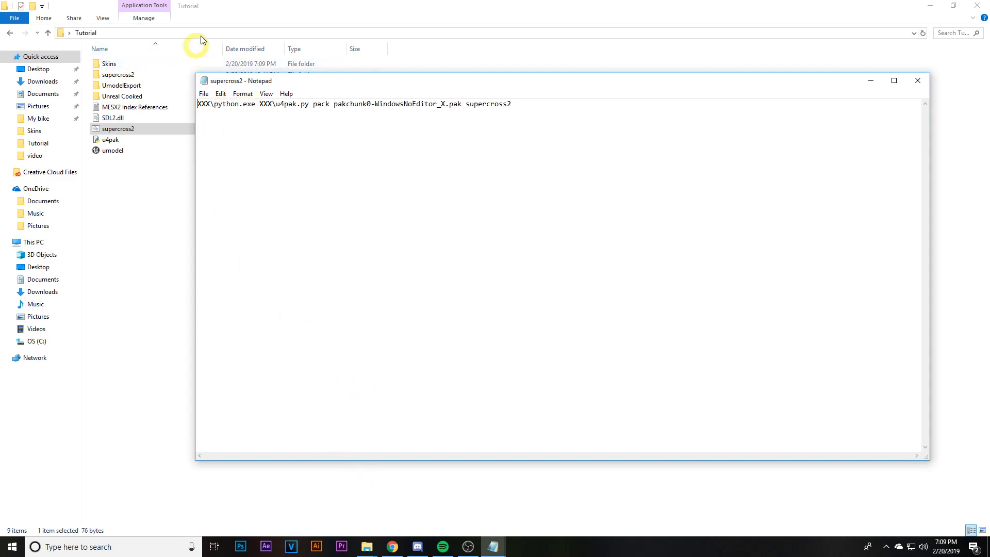
left_click_drag(310, 82, 988, 37)
left_click(155, 110)
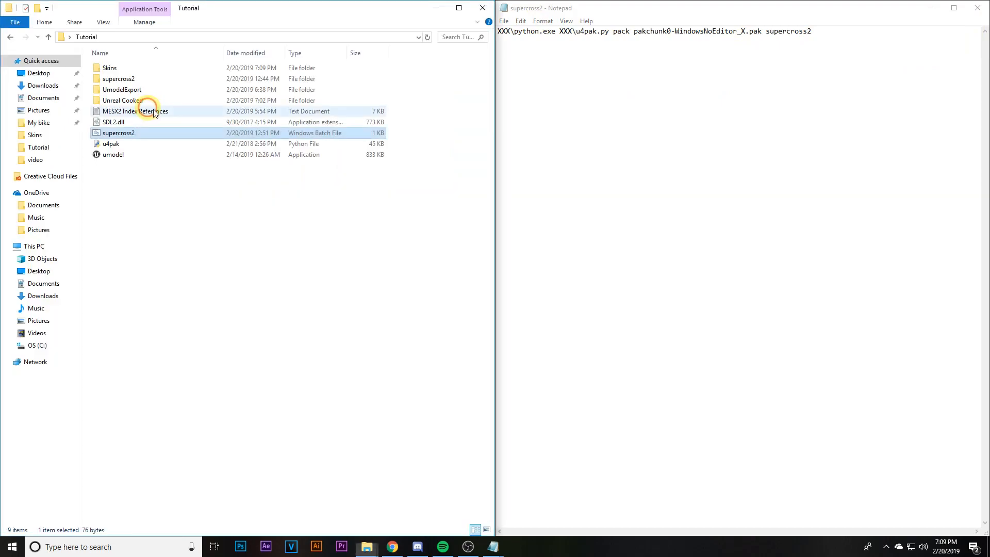
- Replace the XXX before python.exe with the copied path of the Python27 folder, C:\Python27
left_click(41, 349)
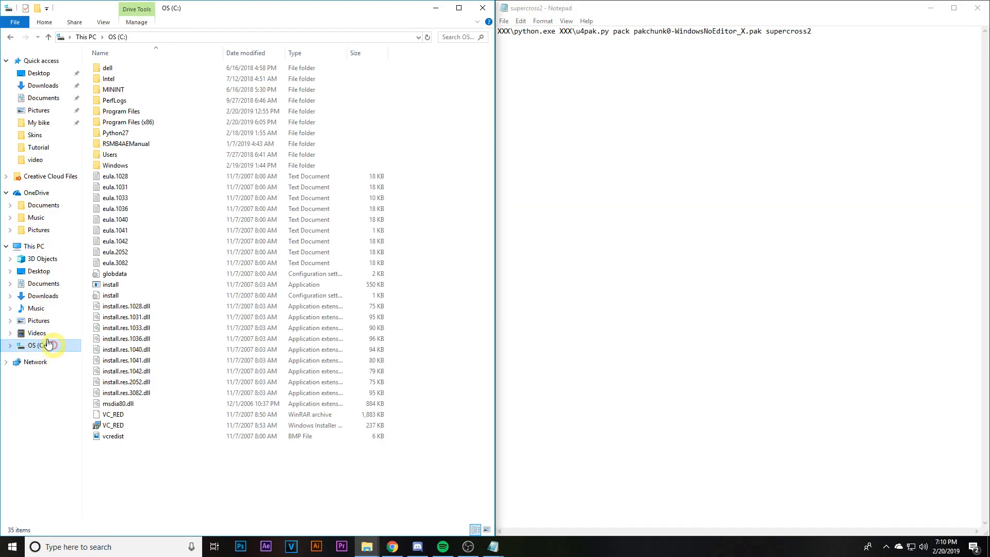
double_click(118, 134)
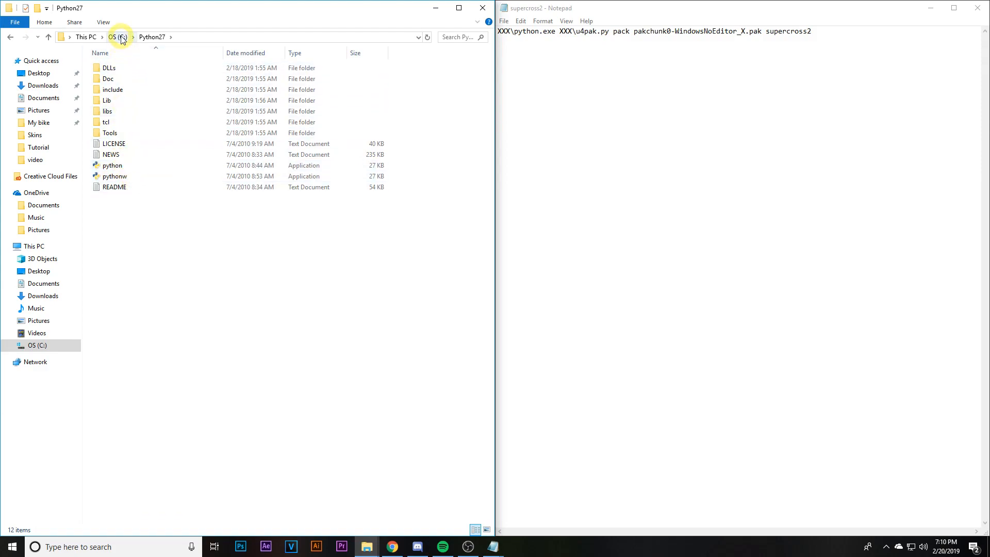
right_click(161, 39)
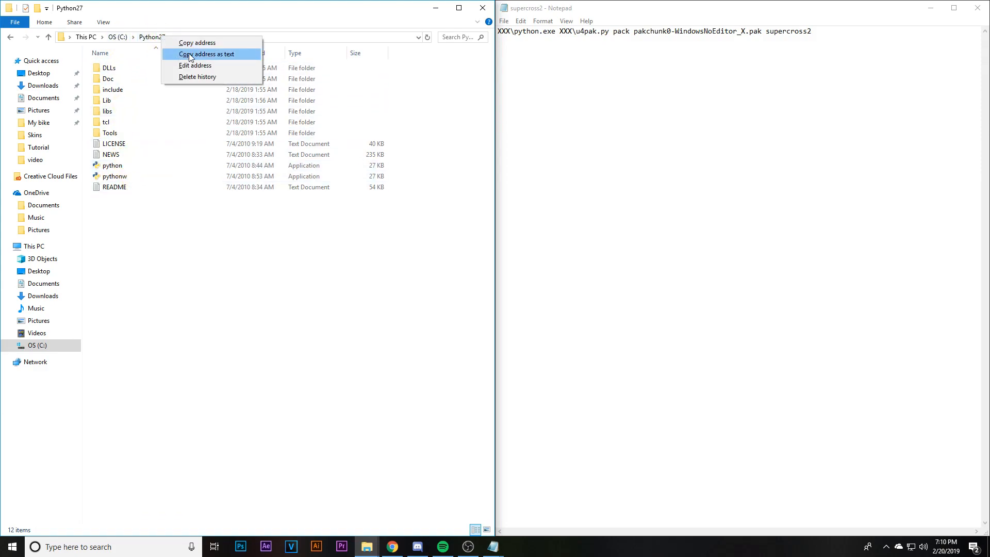
left_click(194, 54)
left_click_drag(511, 31, 501, 32)
right_click(505, 32)
left_click(524, 79)
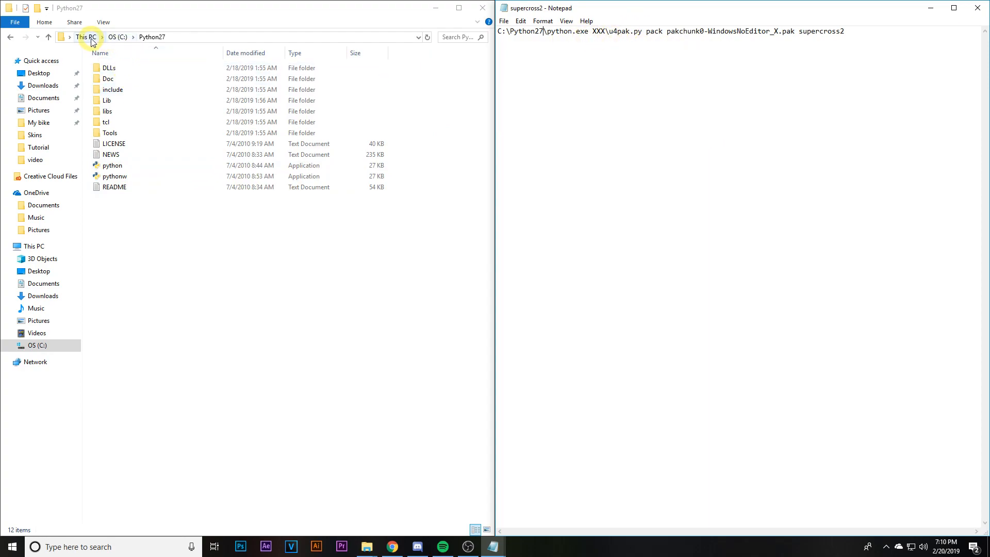
- Replace the XXX before u4pak.py with the copied path of the Tutorial folder on the desktop
left_click(41, 73)
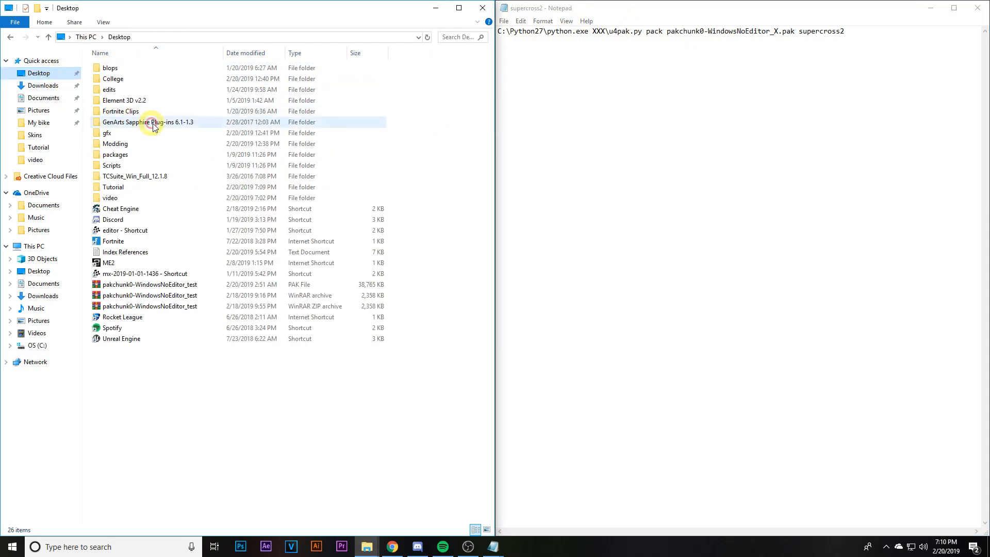
double_click(126, 190)
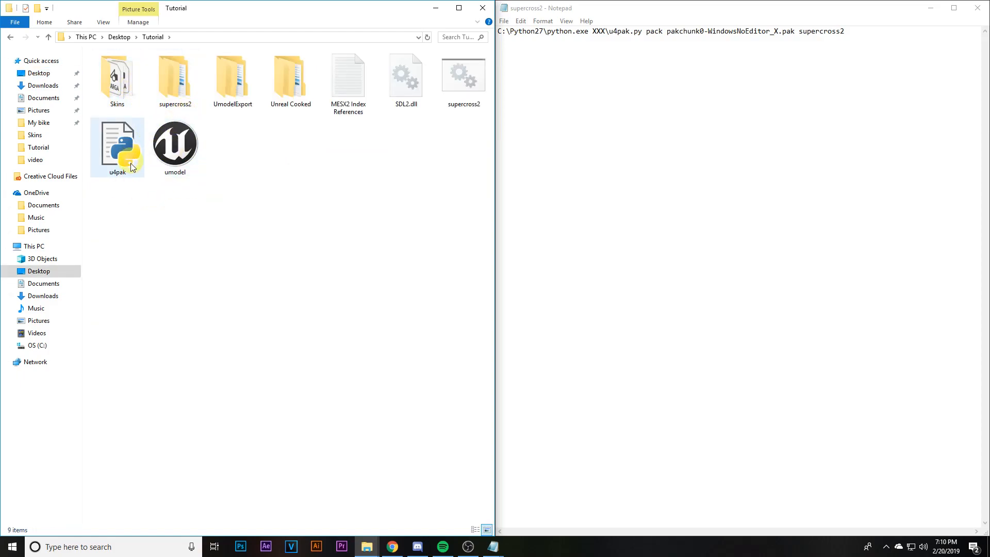
right_click(153, 40)
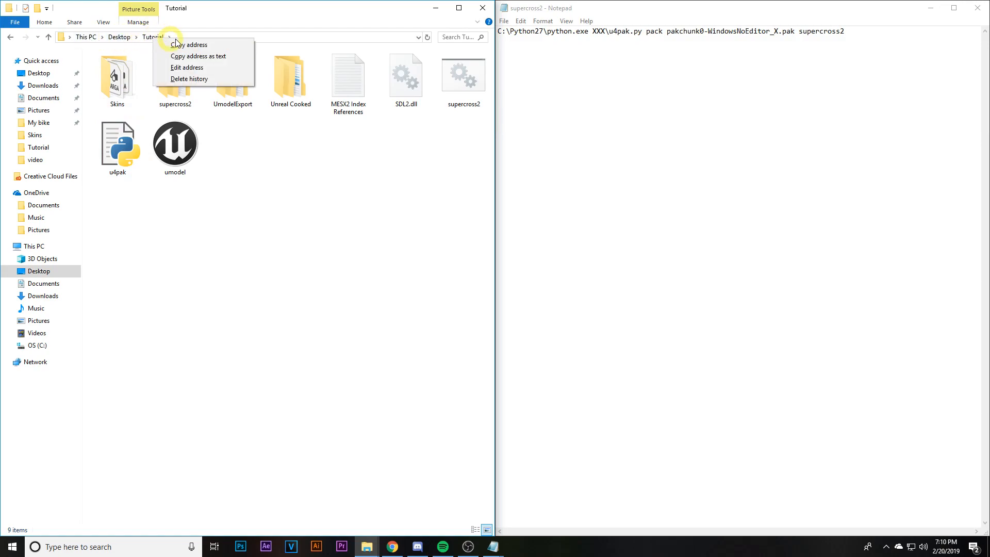
left_click(197, 57)
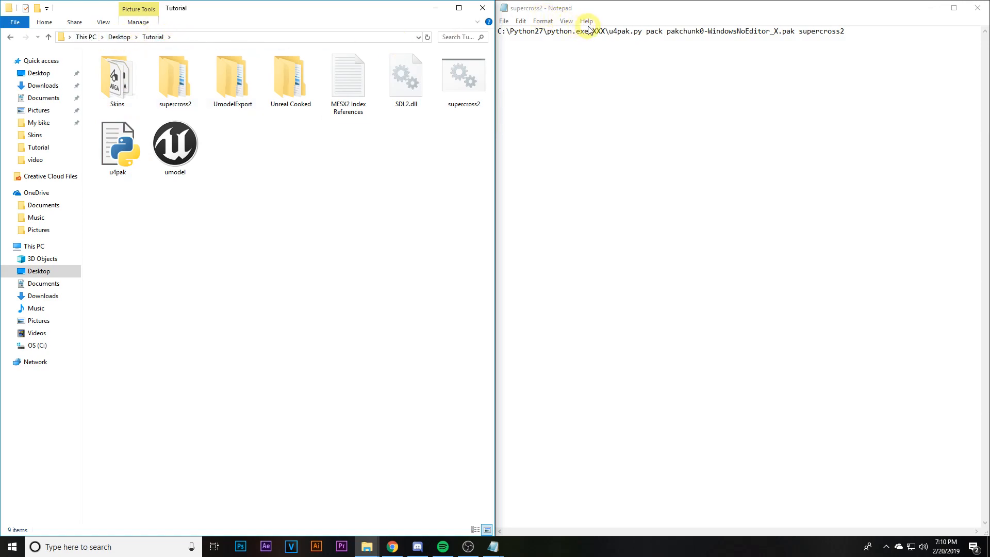
left_click_drag(592, 31, 606, 31)
right_click(604, 33)
left_click(629, 79)
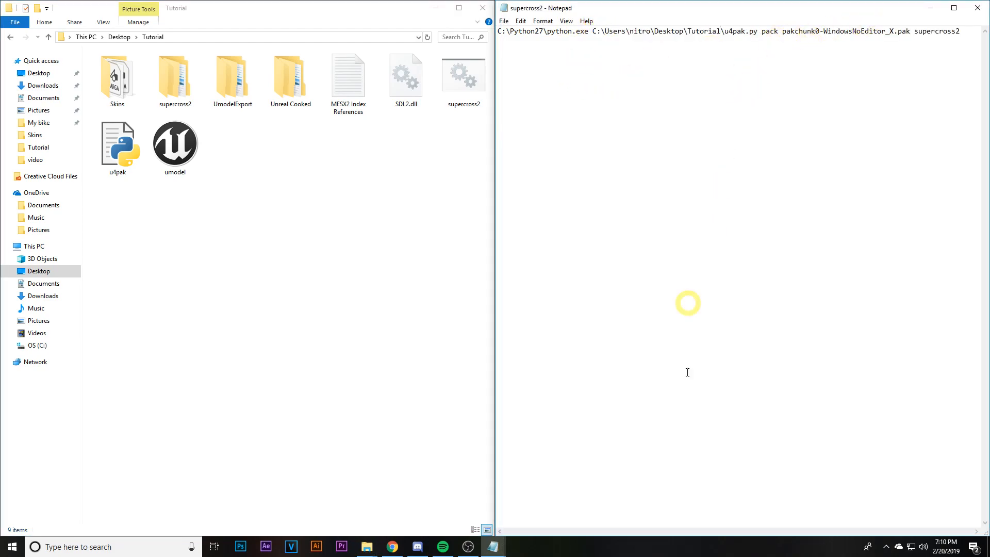
- Check the pak file name in the pack command against the Tutorial folder and save the supercross2 batch file
left_click_drag(854, 15, 707, 56)
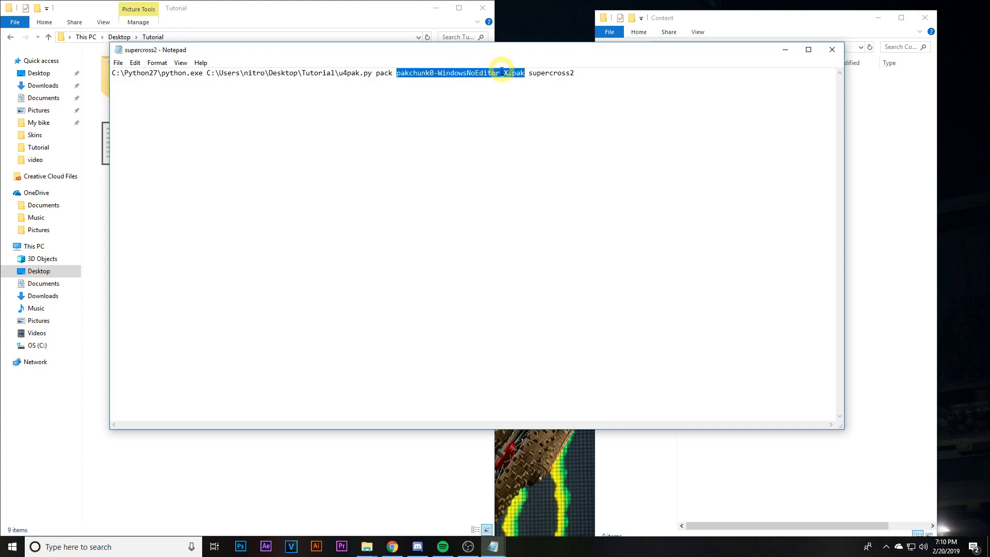
left_click(531, 76)
left_click(243, 10)
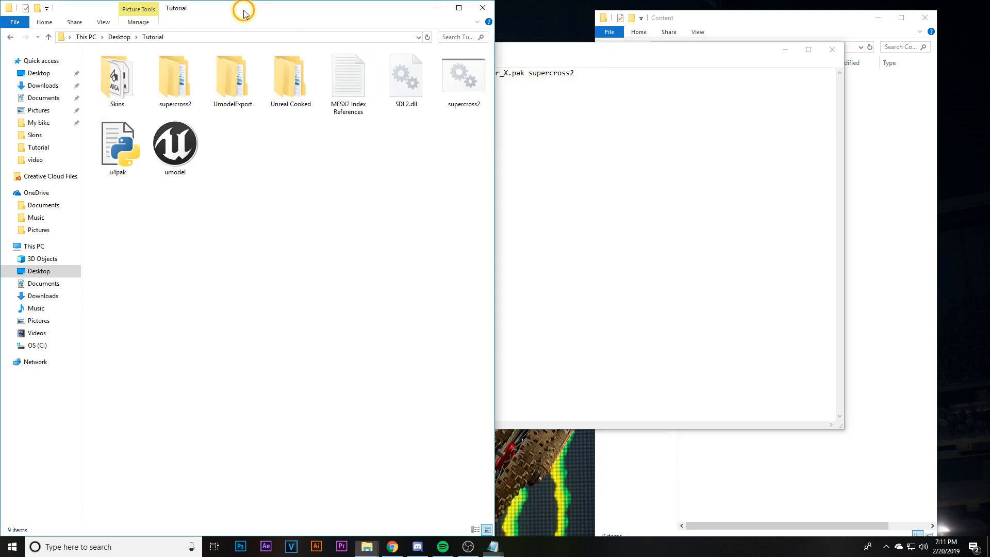
left_click(119, 37)
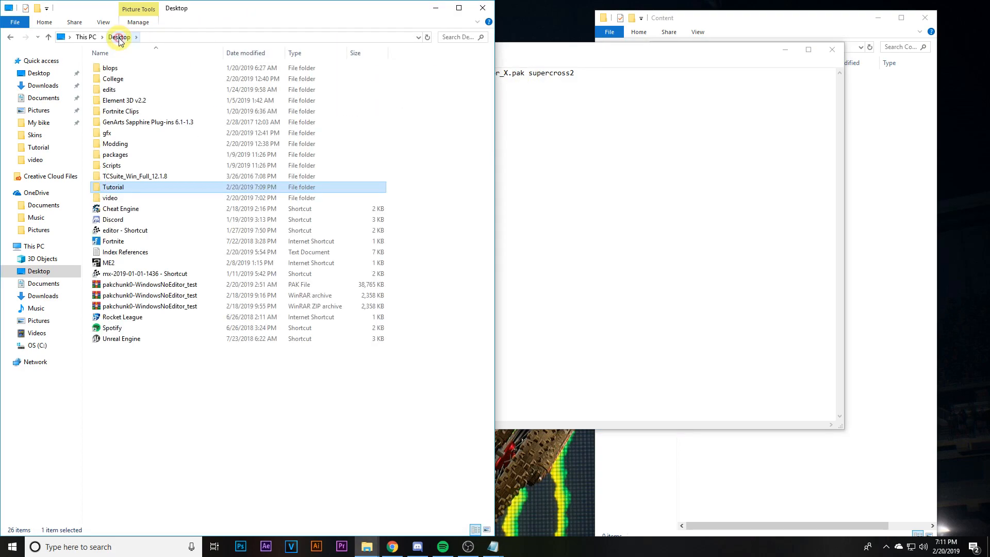
double_click(120, 188)
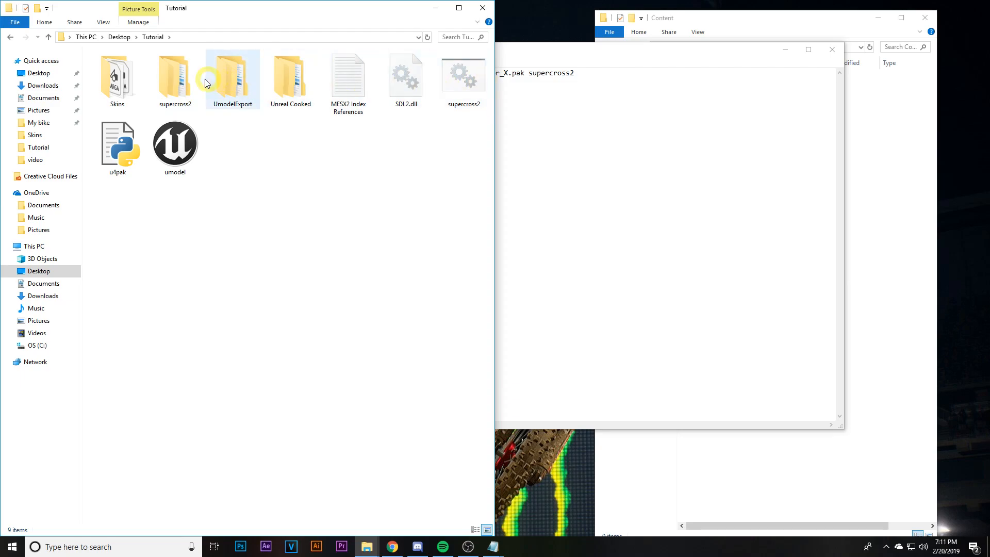
left_click_drag(537, 51, 604, 68)
left_click(547, 90)
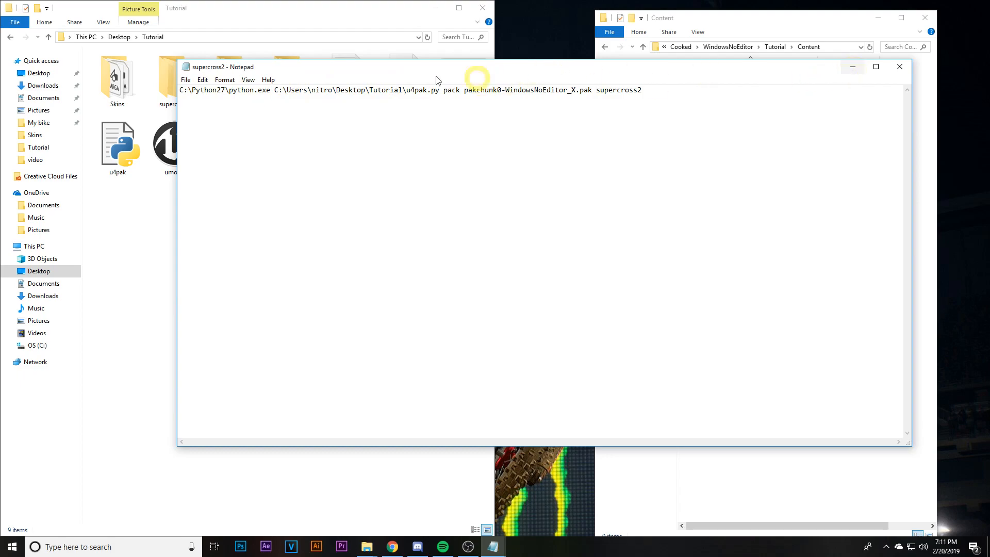
left_click(192, 80)
left_click(217, 113)
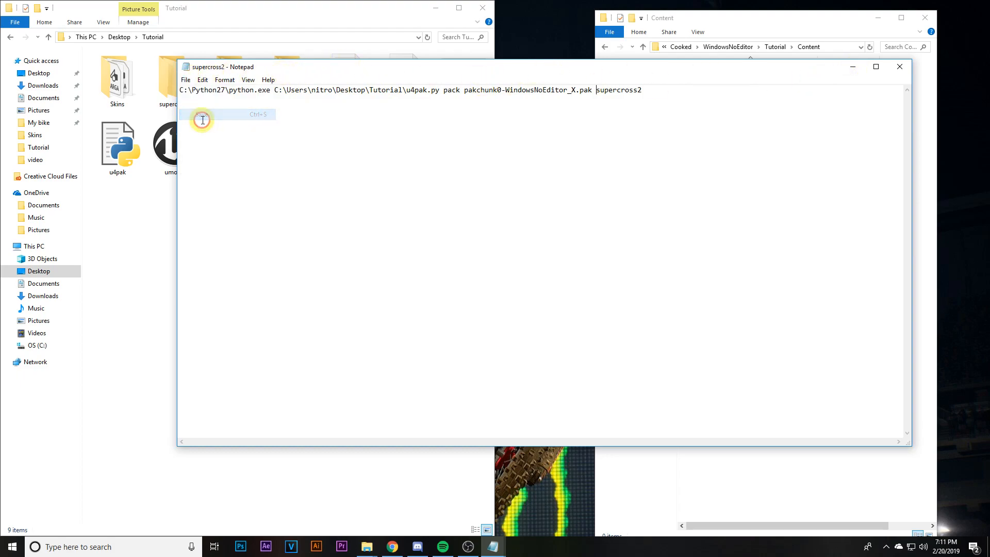
- Minimize the Notepad and Content windows and run the supercross2 batch file to pack the supercross2 folder
left_click(864, 69)
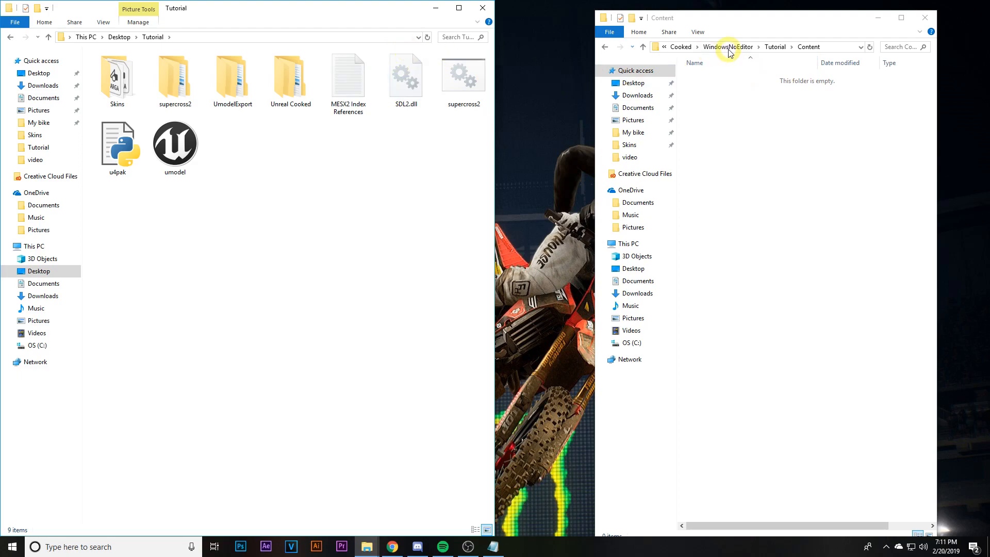
left_click(878, 18)
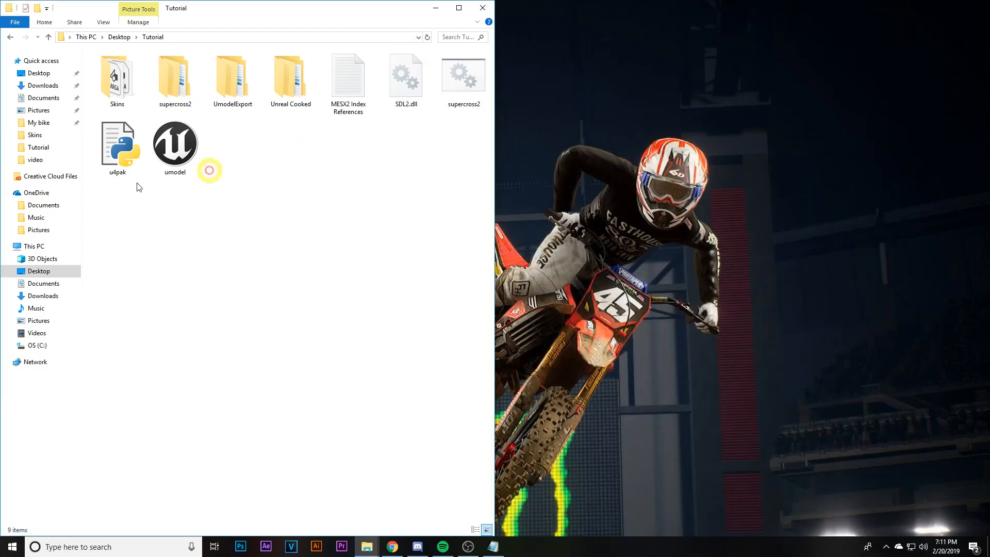
left_click_drag(375, 25, 561, 28)
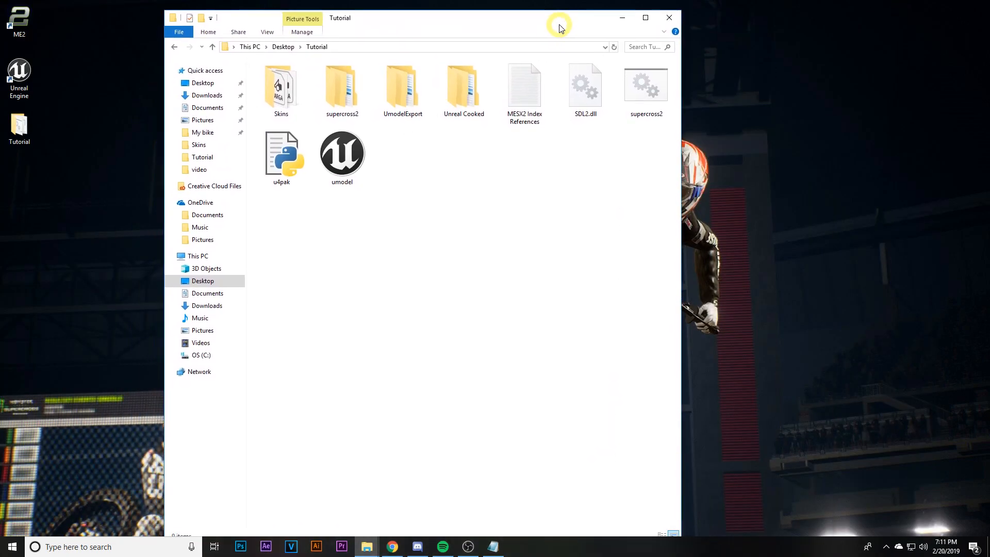
left_click(640, 104)
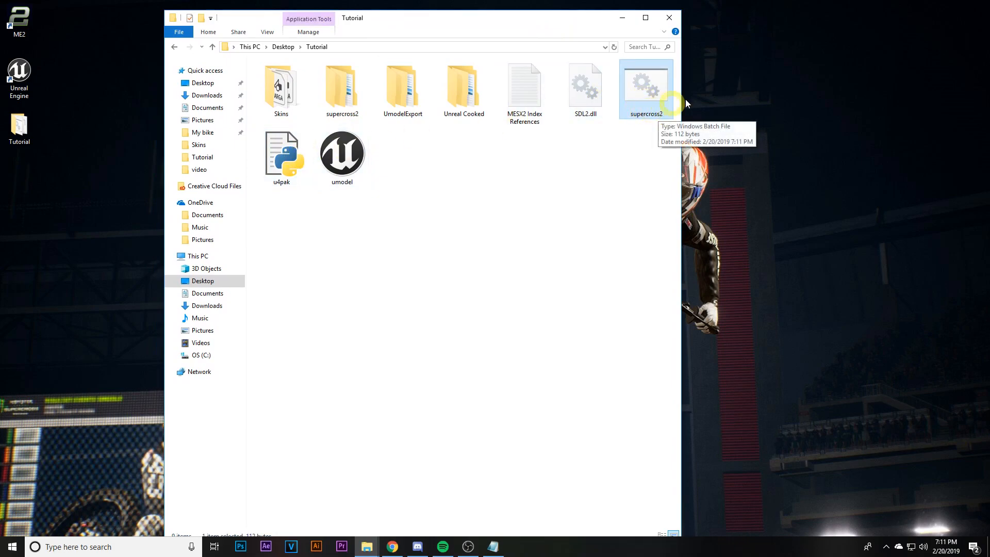
double_click(651, 106)
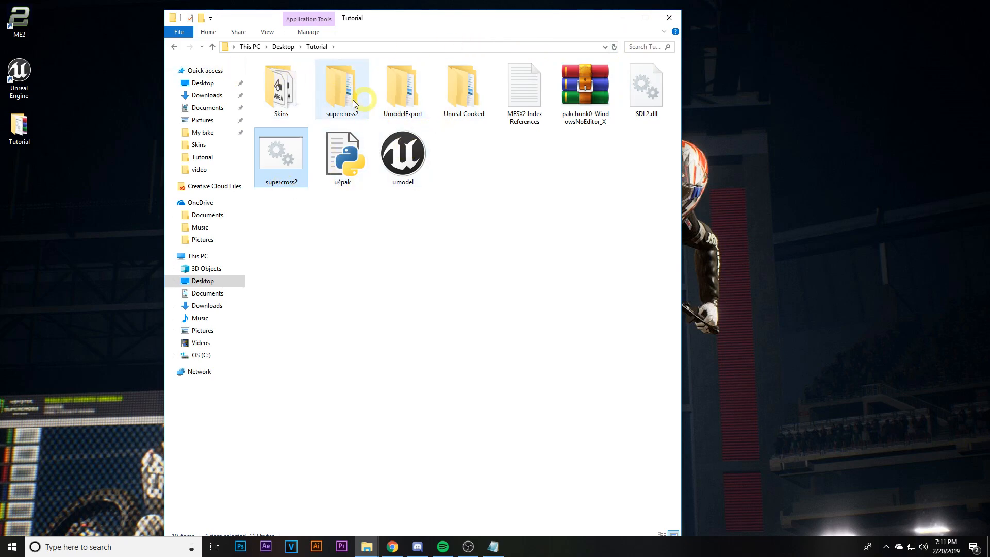
- Check the properties of the packed pakchunk0-WindowsNoEditor_X file and edit the _X suffix in its name
left_click(598, 96)
right_click(581, 118)
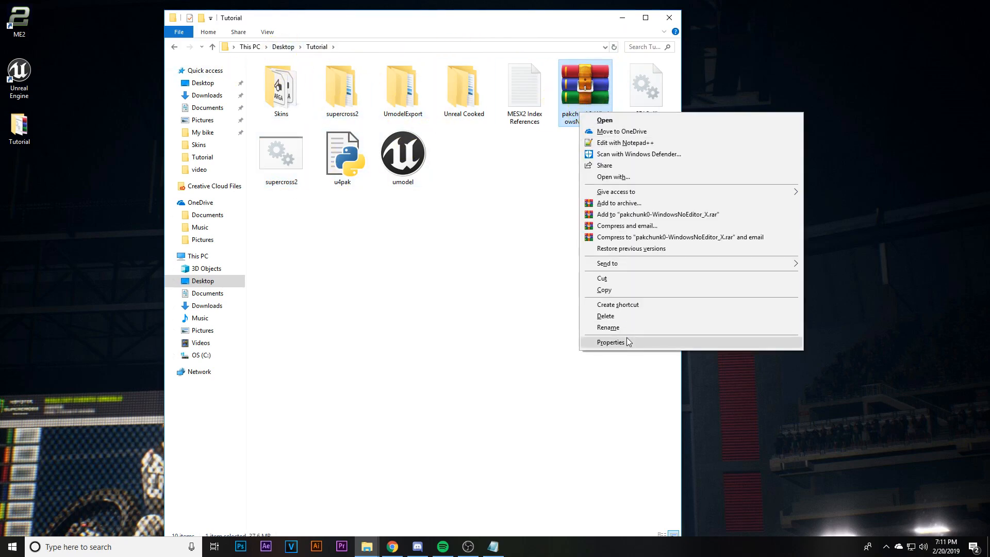
left_click(627, 345)
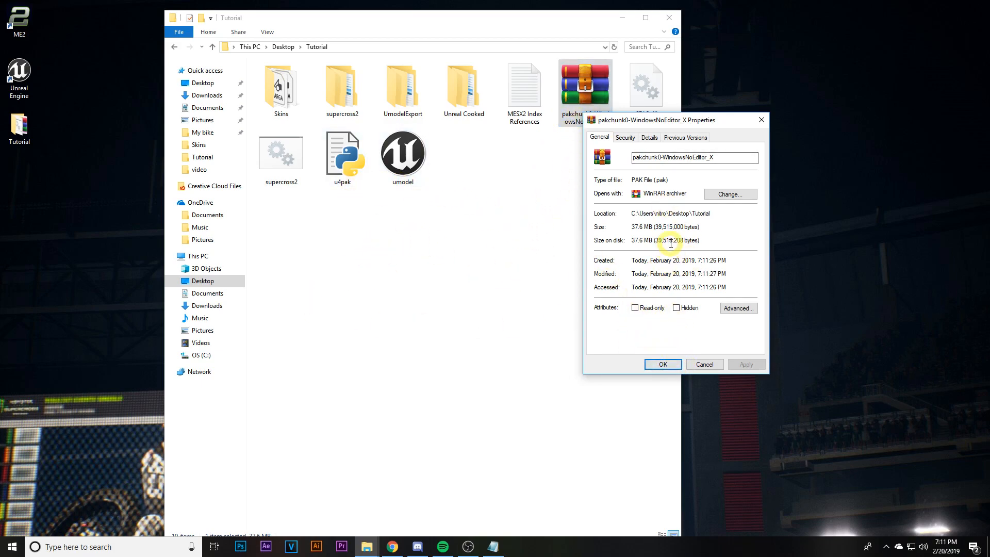
left_click(663, 364)
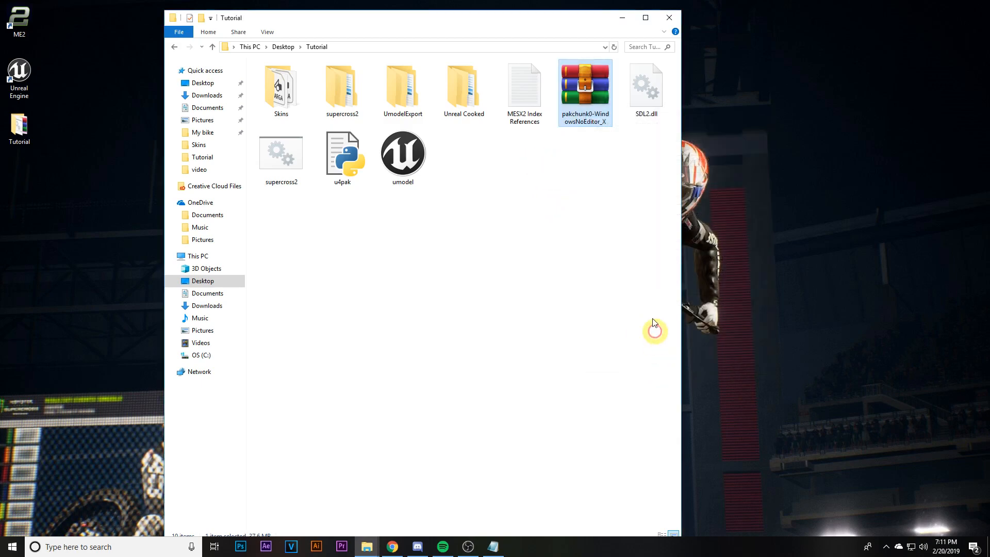
right_click(599, 131)
left_click(643, 336)
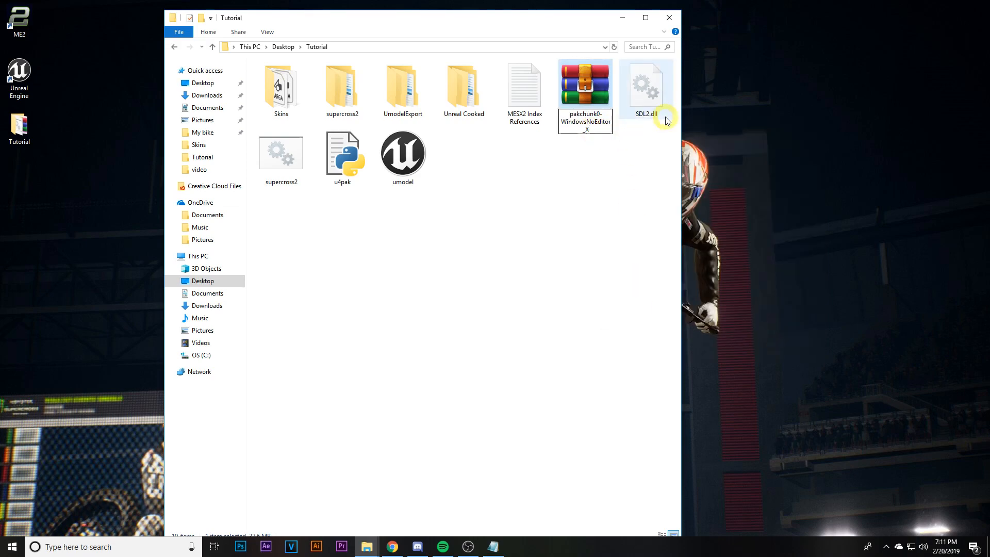
key("BackSpace")
key("BackSpace")
- Browse the empty Content window to the Steam library's common folder under Program Files (x86) on the C drive
mouse_move(367, 546)
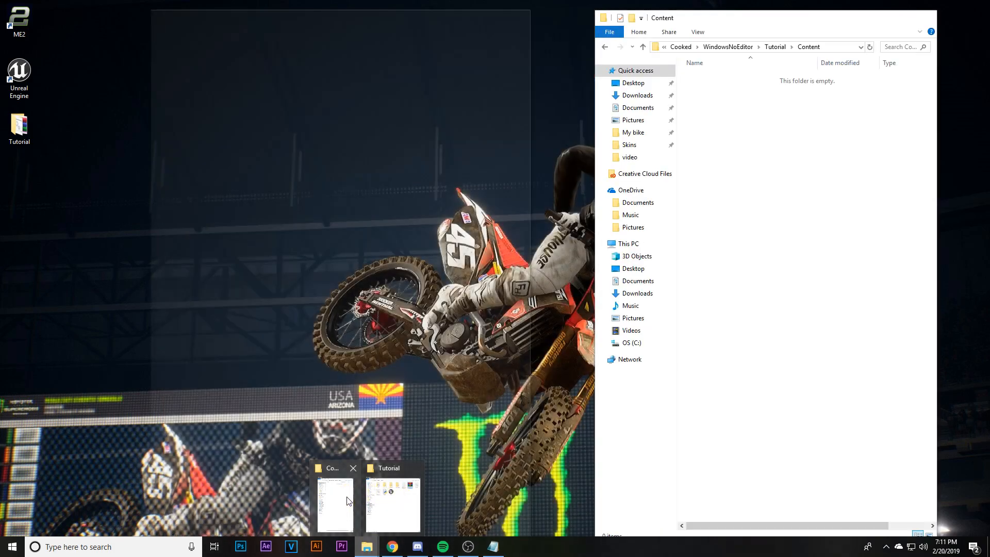
left_click(349, 501)
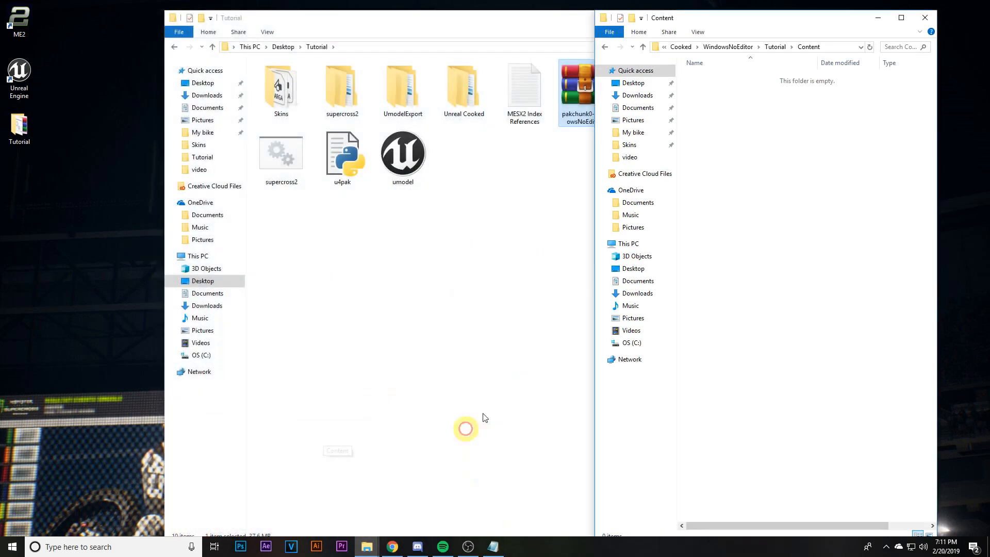
left_click(642, 342)
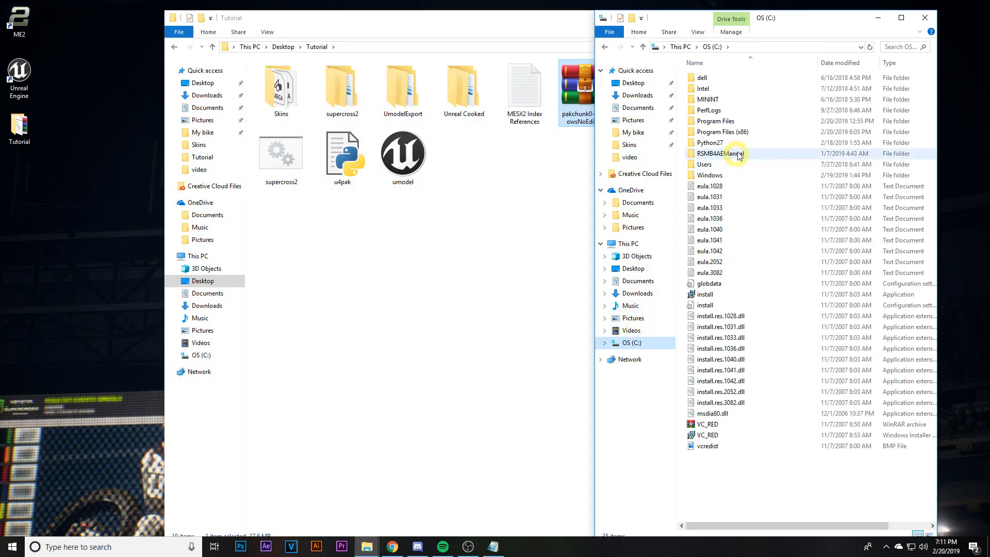
double_click(748, 133)
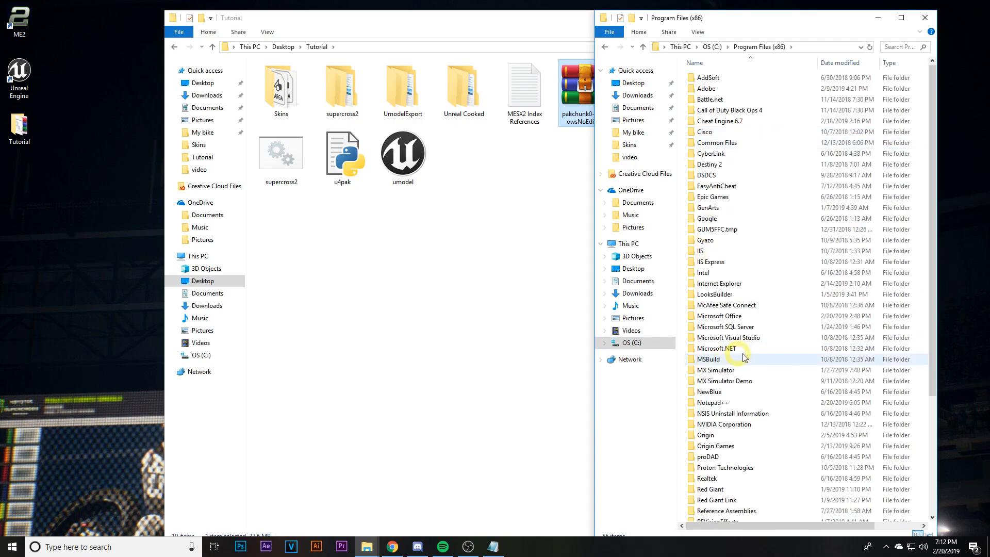
scroll(740, 371, "down", 2)
scroll(737, 426, "down", 1)
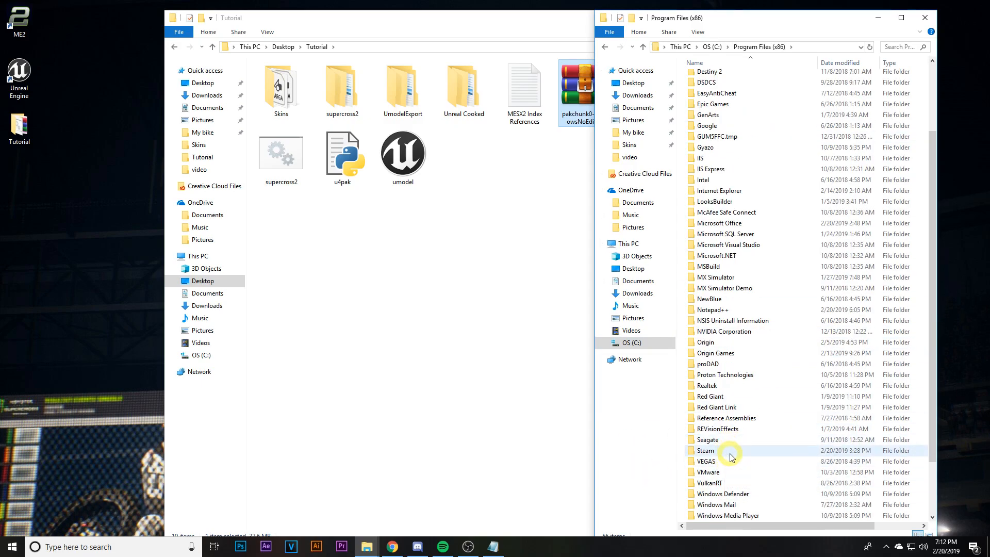
double_click(729, 451)
double_click(733, 306)
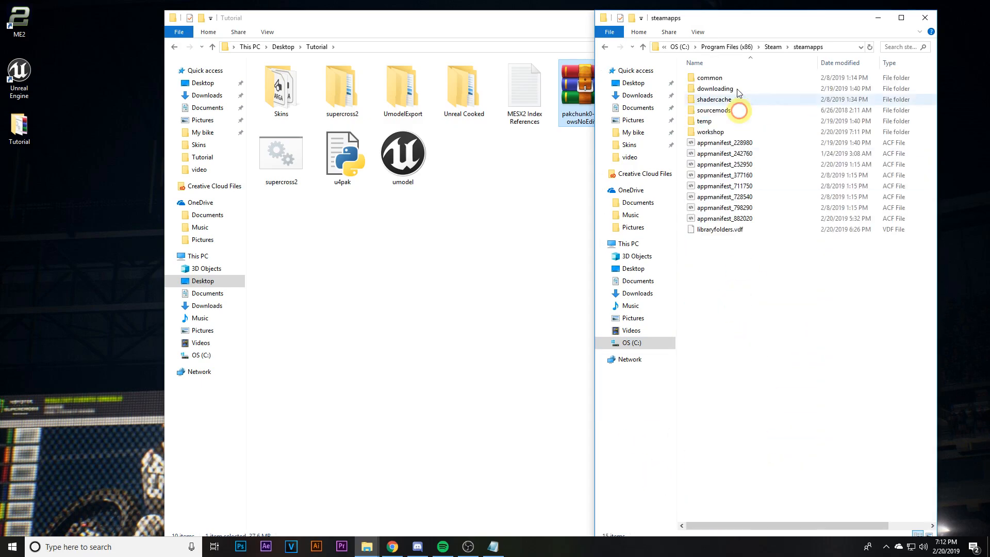
double_click(729, 80)
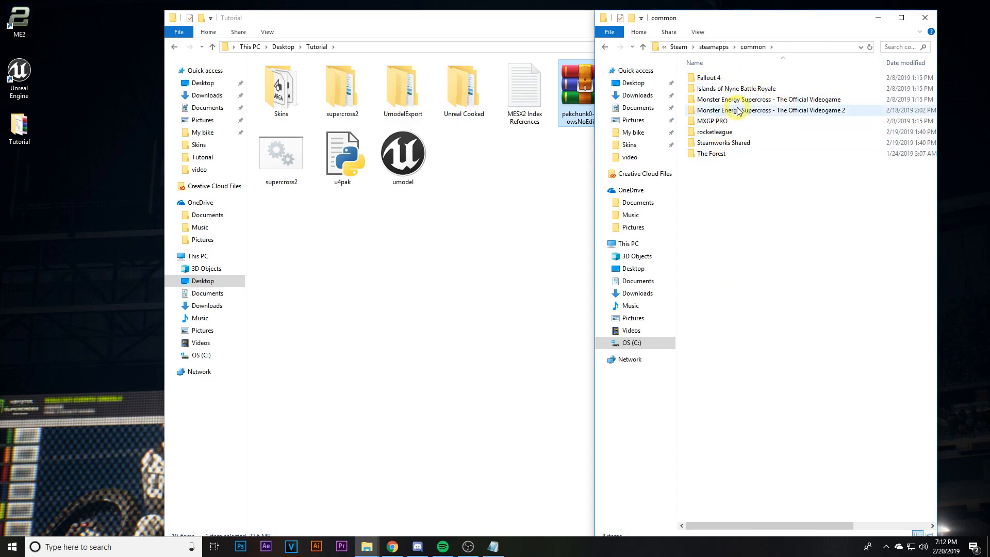
- Open the Content folder inside supercross2 in the Monster Energy Supercross - The Official Videogame 2 folder
double_click(732, 110)
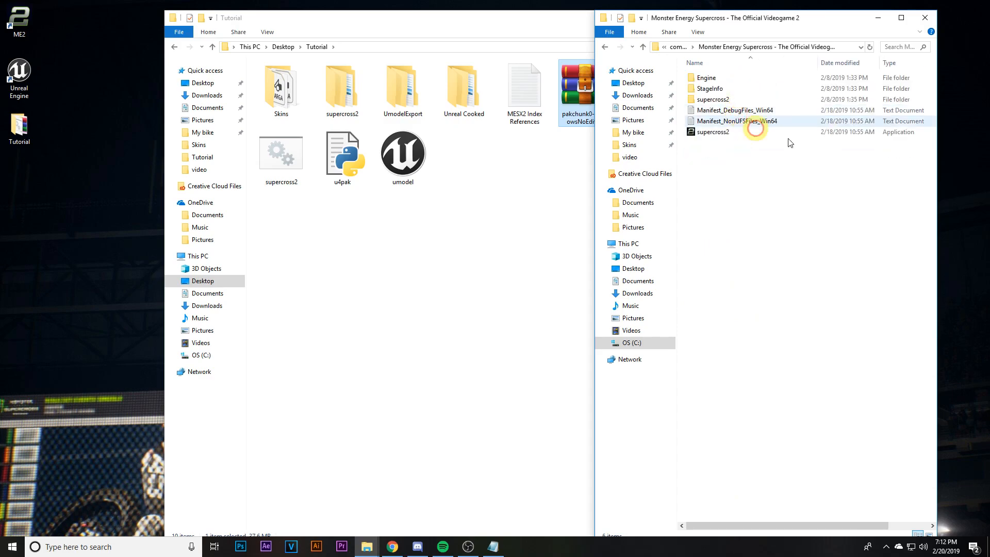
double_click(740, 102)
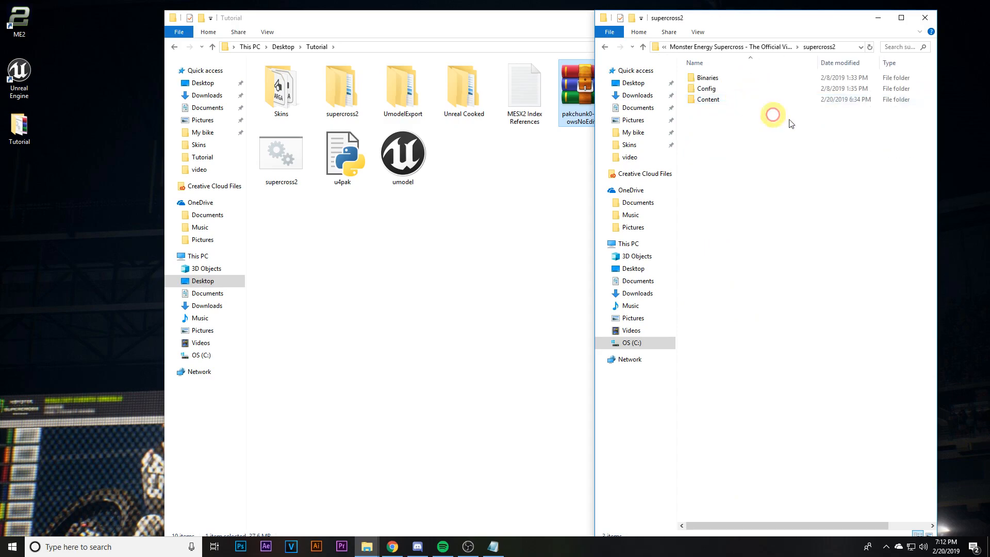
double_click(736, 103)
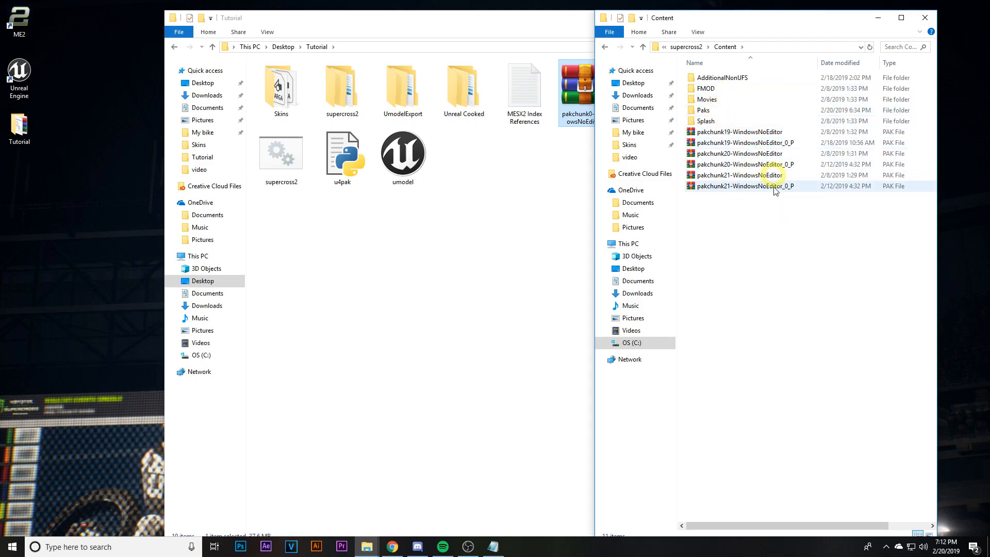
- Move the pakchunk19, pakchunk20 and pakchunk21 files from the game's Content folder into Paks and open Paks
left_click_drag(729, 199, 721, 112)
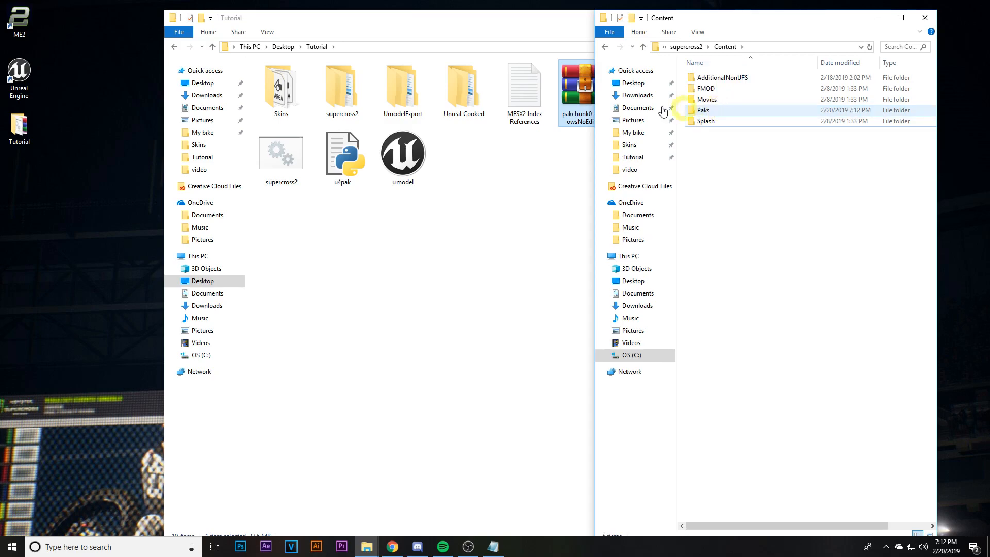
double_click(738, 110)
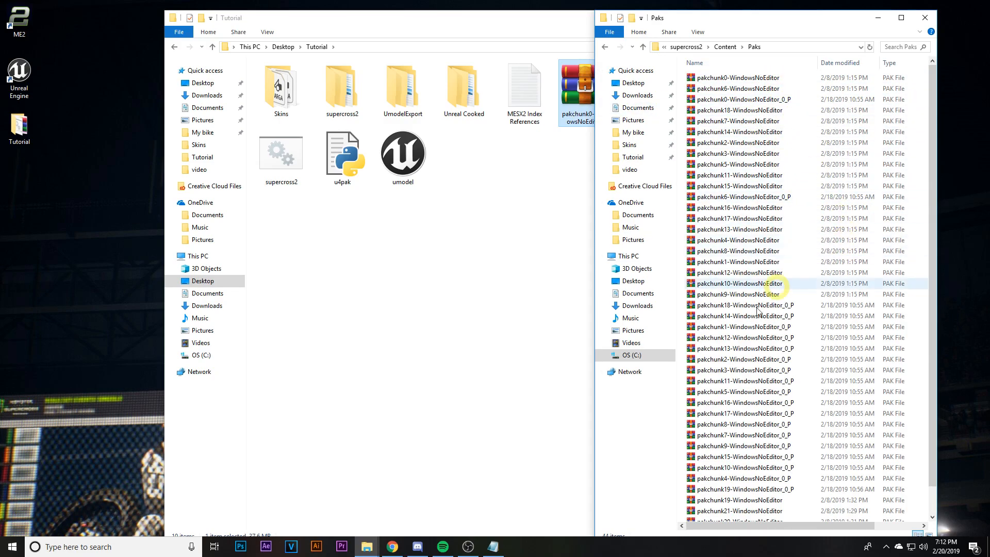
mouse_move(832, 527)
left_mouse_down()
mouse_move(848, 523)
mouse_move(838, 511)
left_mouse_up()
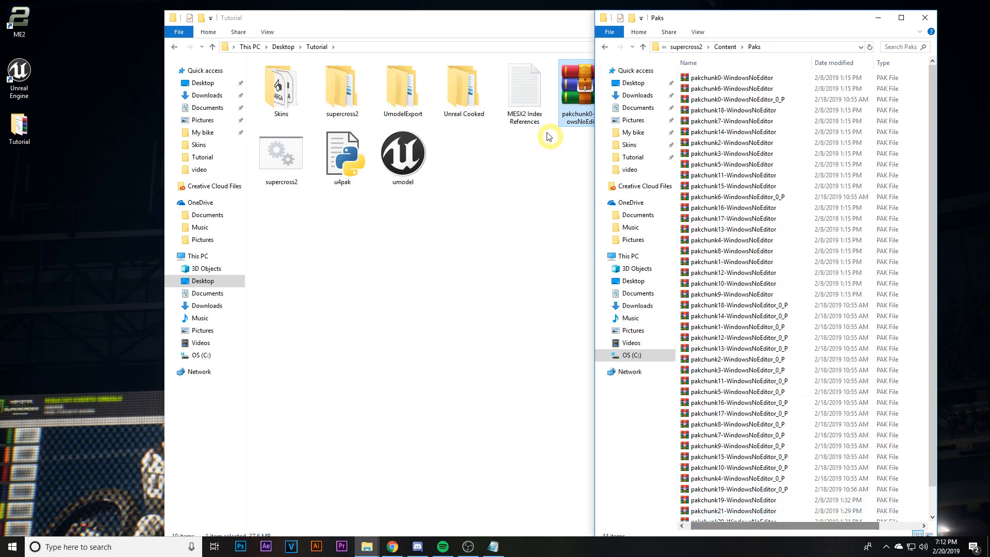
- Rename the packed pak file in the Tutorial folder as pakchunk0-WindowsNoEditor_tutorial
right_click(575, 100)
left_click(619, 324)
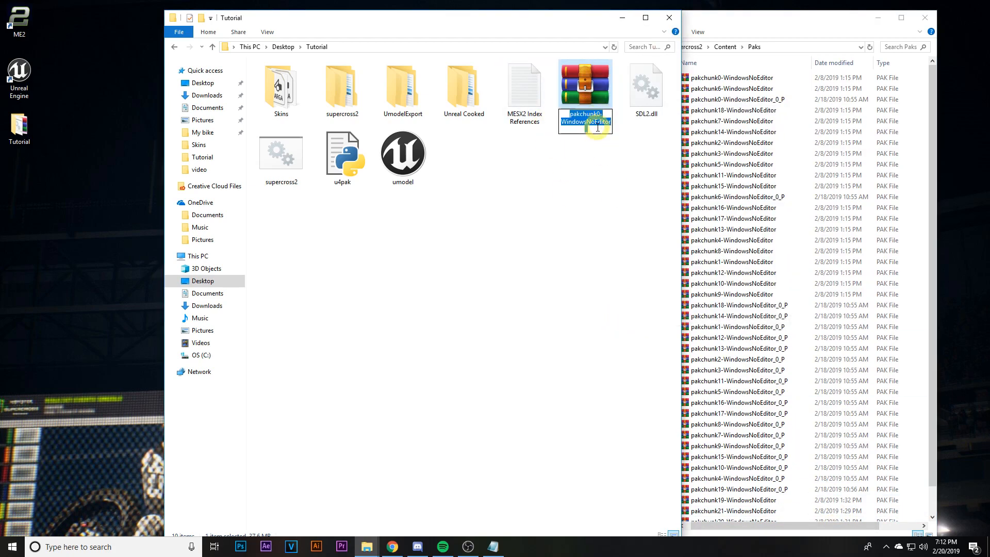
type("_tutorial")
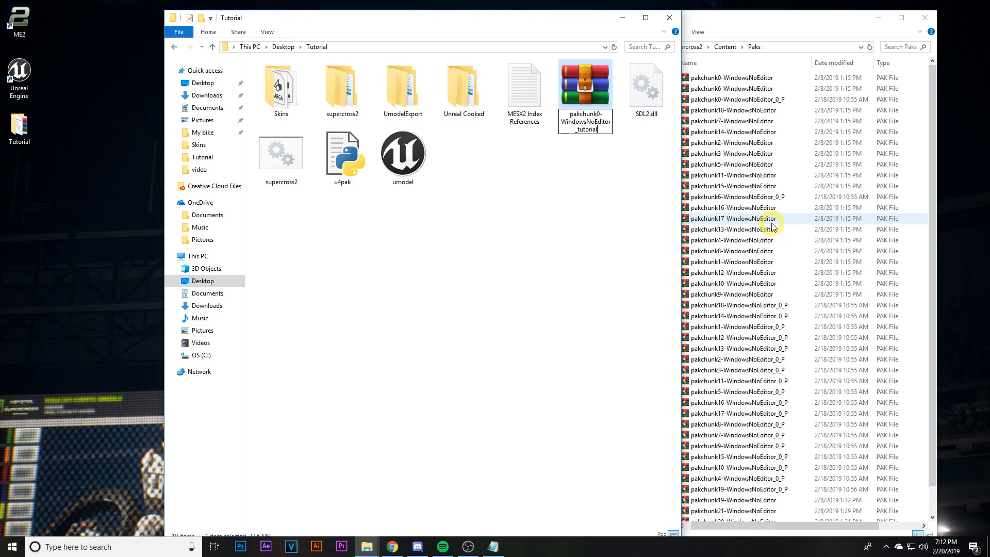
left_click(588, 171)
- Copy the pakchunk0-WindowsNoEditor_tutorial file from the Tutorial folder into the game's maximized Paks folder
mouse_move(577, 97)
left_mouse_down()
mouse_move(814, 126)
mouse_move(584, 113)
left_mouse_up()
right_click(584, 114)
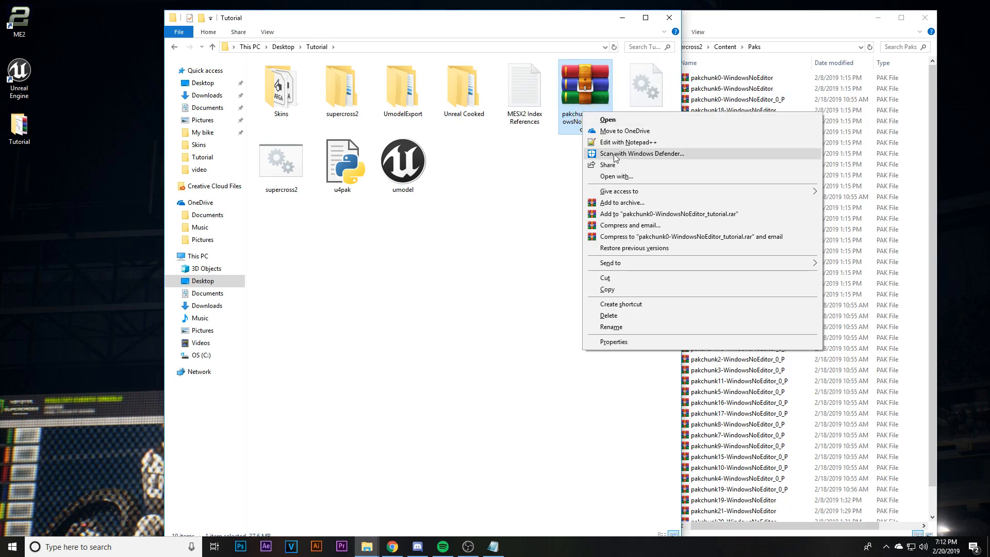
left_click(617, 283)
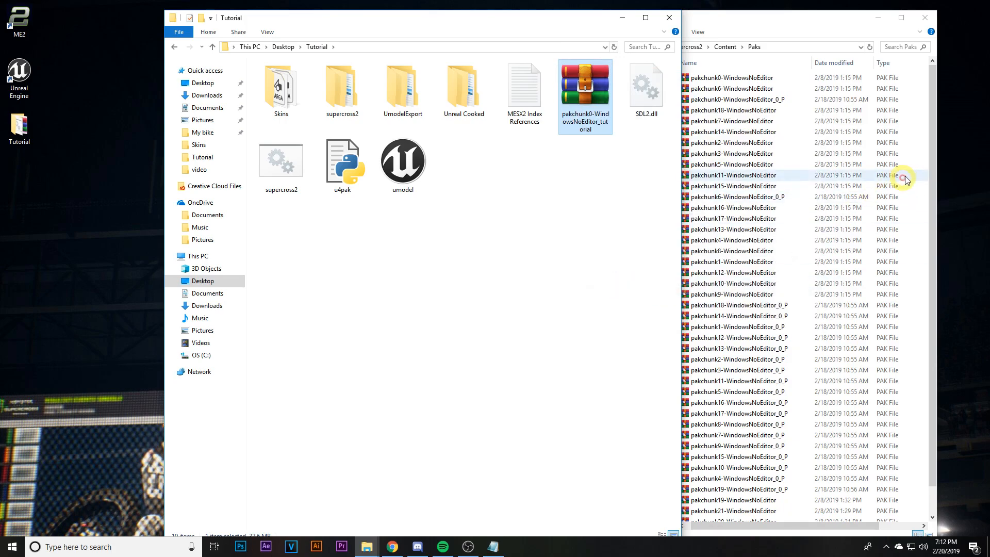
left_click(901, 18)
right_click(817, 184)
left_click(841, 256)
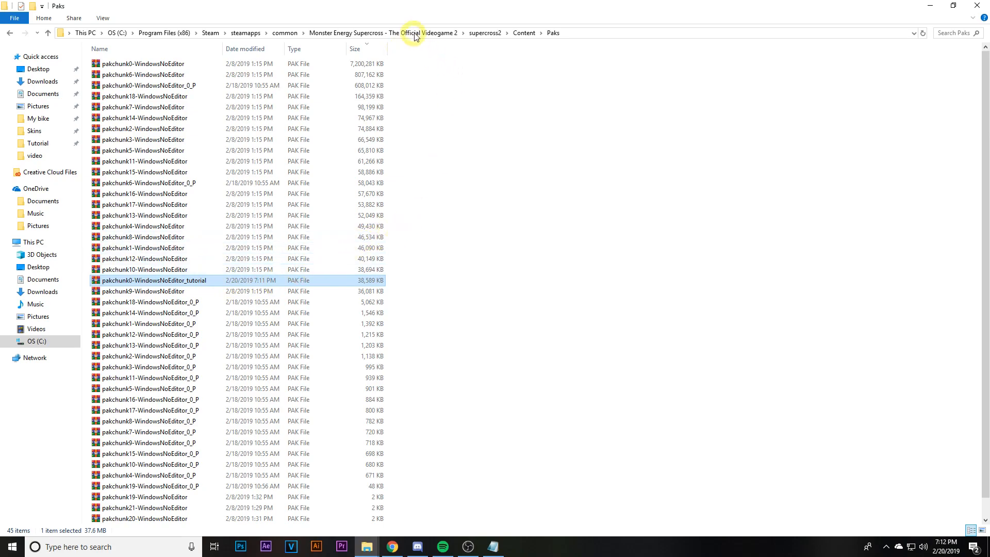
- Minimize the Paks and Tutorial windows, launch the game from the ME2 desktop shortcut and continue to its main menu
left_click(921, 8)
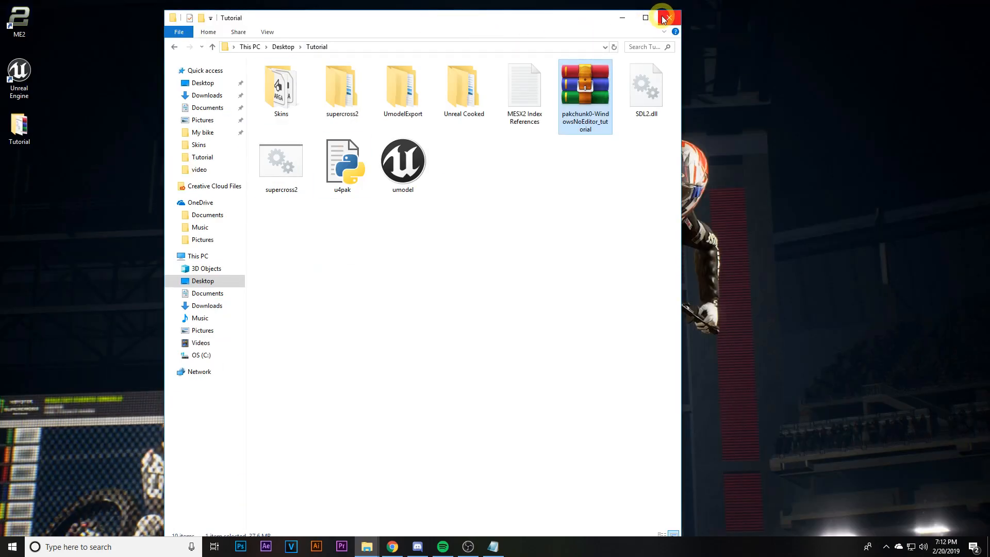
left_click(622, 17)
left_click(36, 30)
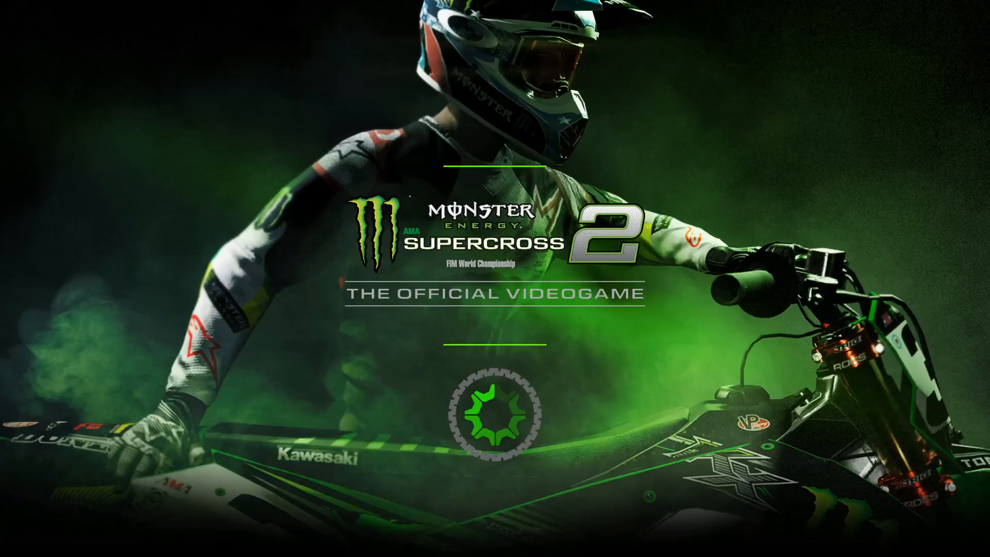
key("Return")
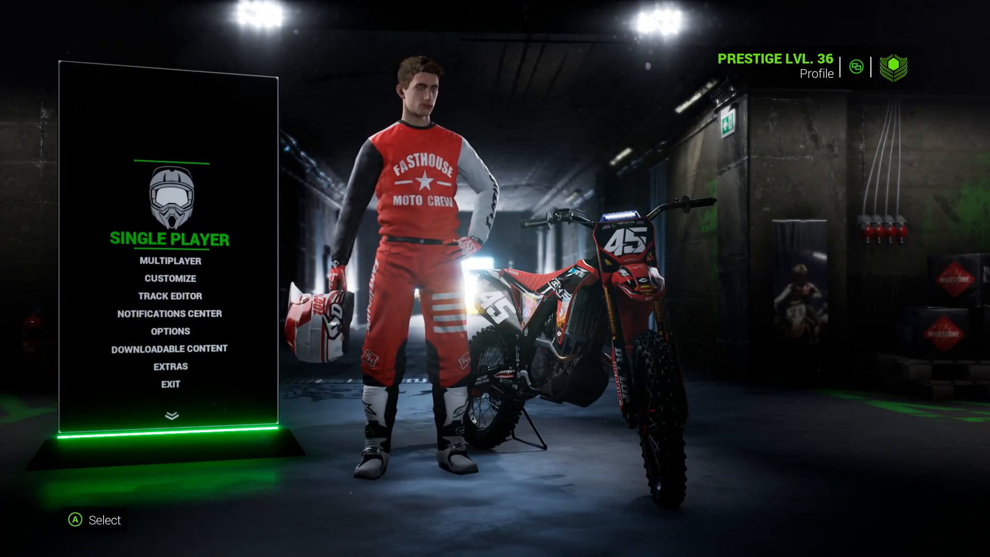
- Go to the rider outfit presets of the custom rider in the game's customization section
key("Down")
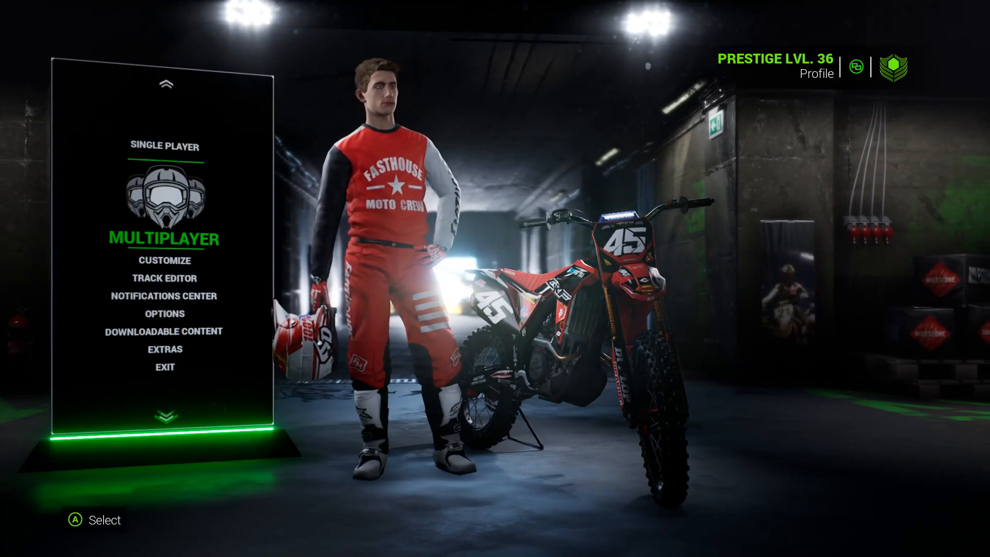
key("Up")
key("Down")
key("Down")
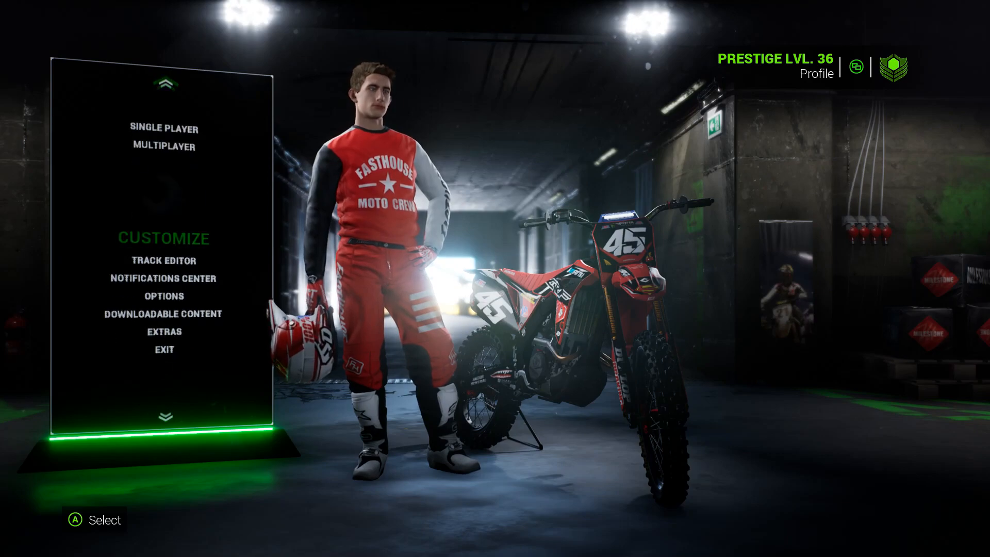
key("Return")
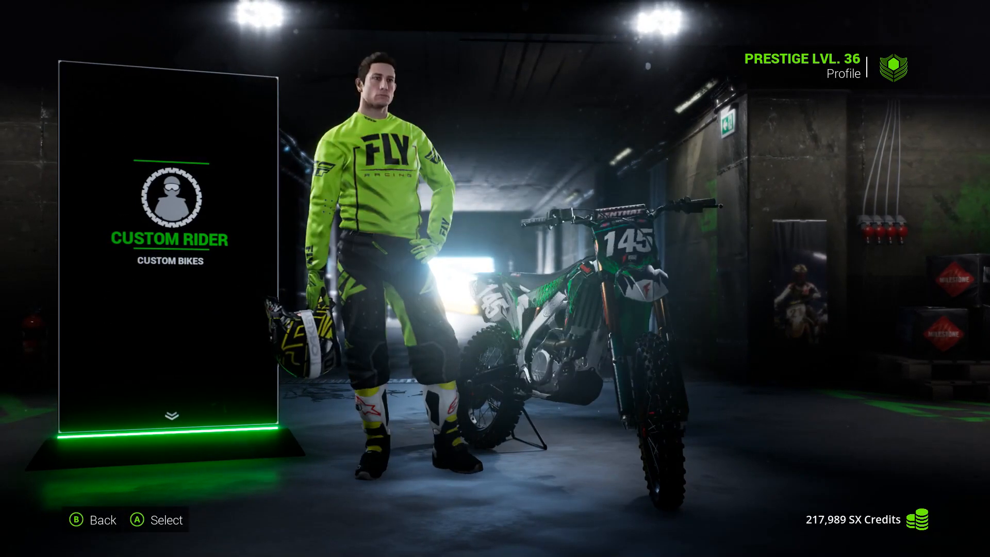
key("Return")
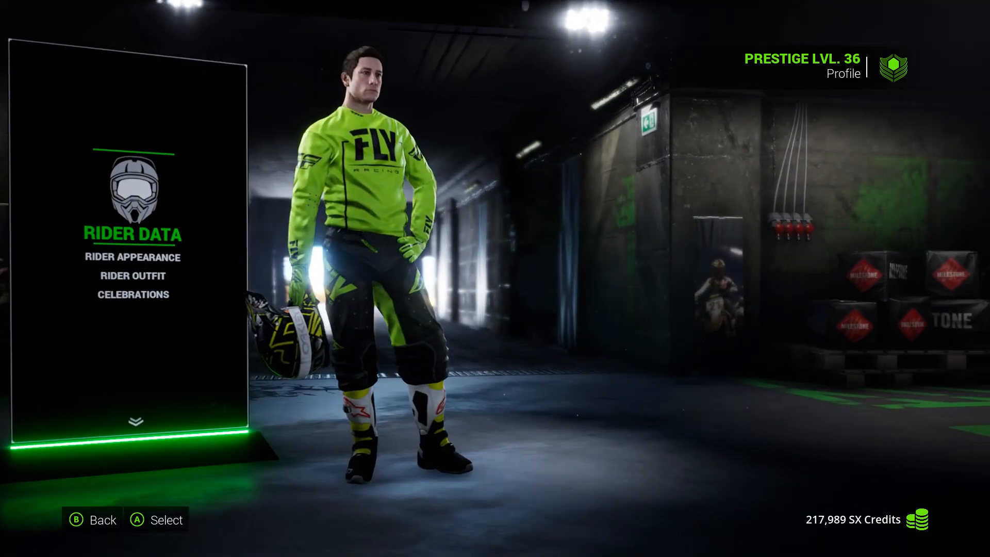
key("Down")
key("Down")
key("Return")
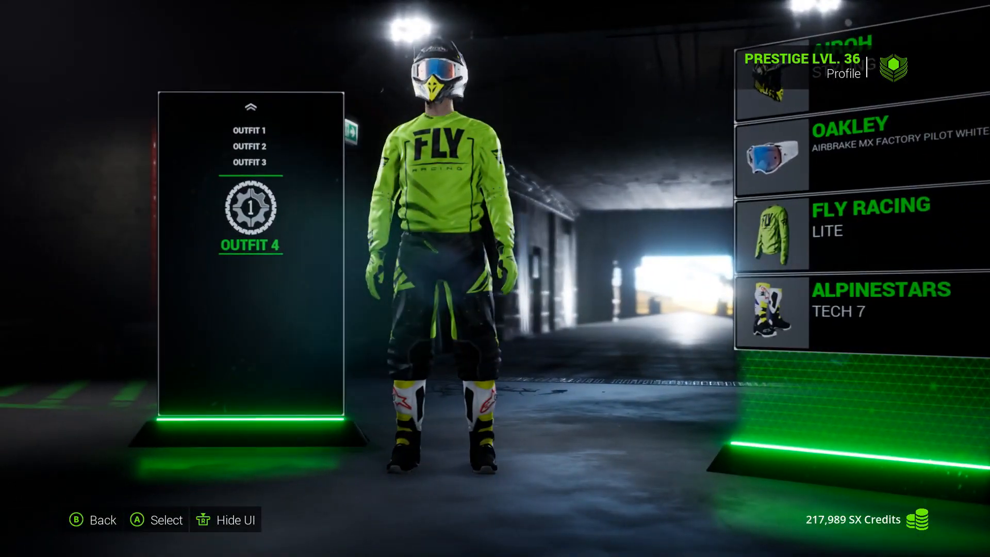
- Open the suit catalogue of Outfit 4, go through the brands to Moose and examine the modded suit on the rider
key("Return")
key("e")
key("e")
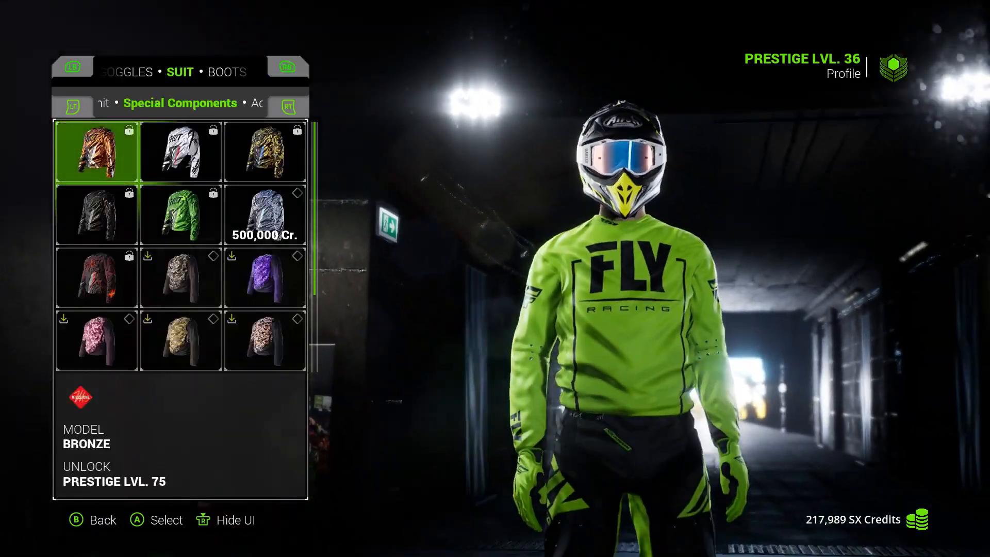
key("Page_Down")
key("Page_Down")
key("Page_Down")
key("Page_Down")
key("Page_Down")
key("Page_Down")
key("Page_Down")
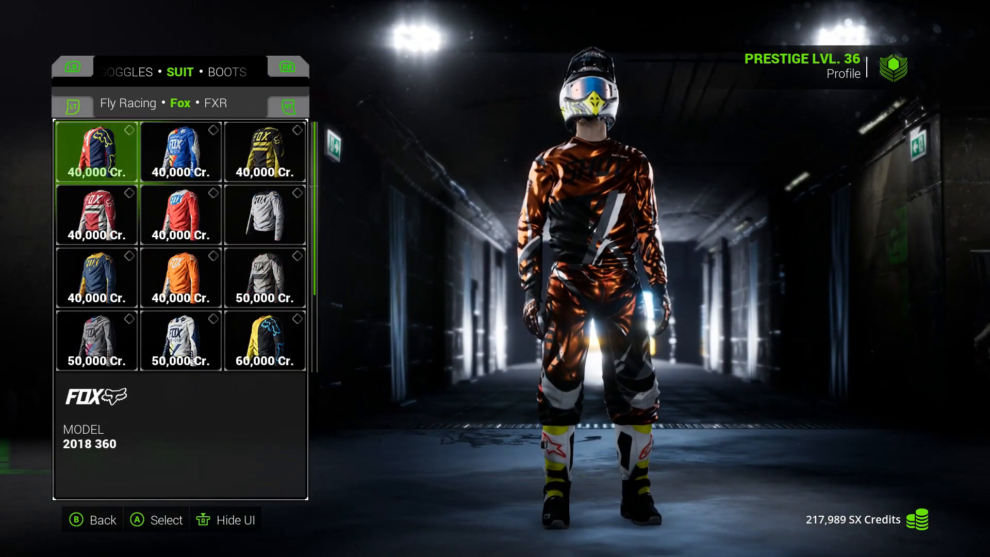
key("Page_Down")
key("Page_Down")
key("Page_Down")
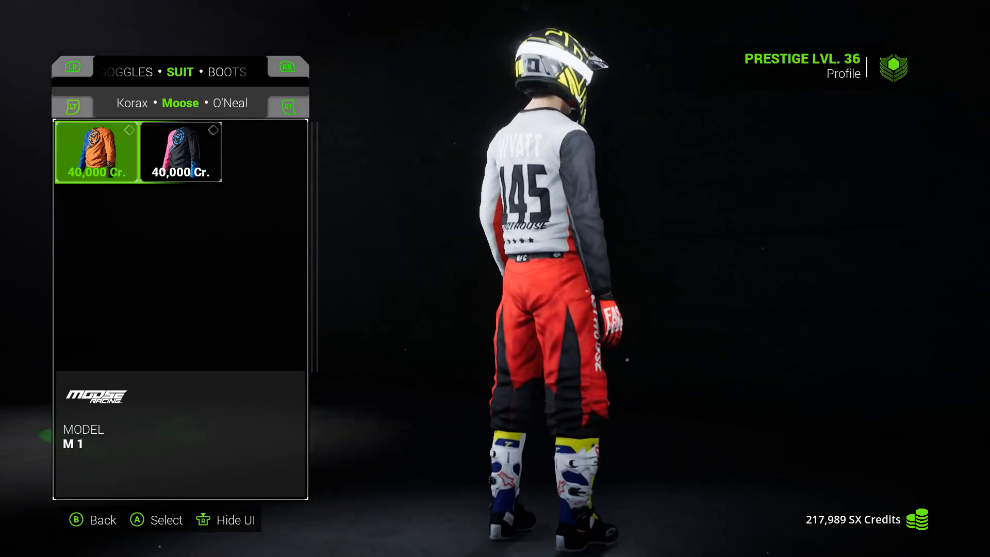
key("Right")
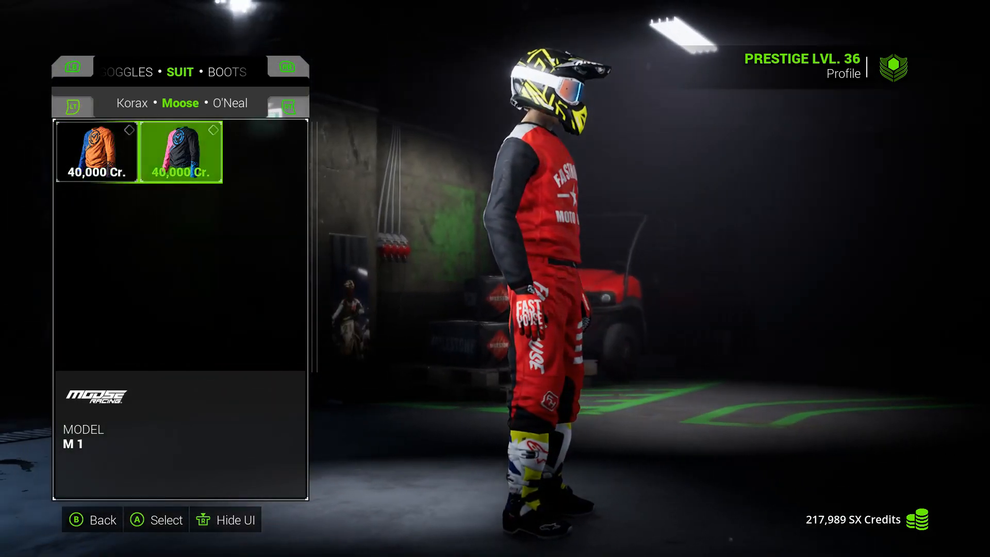
key("Left")
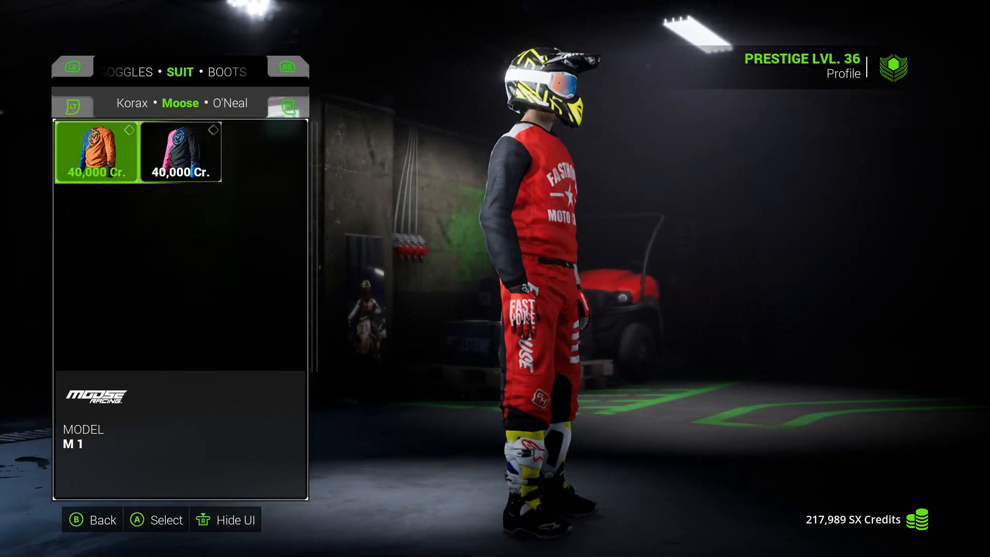
- Leave the rider outfit customization without choosing a suit and open the custom bikes presets
key("Escape")
key("Escape")
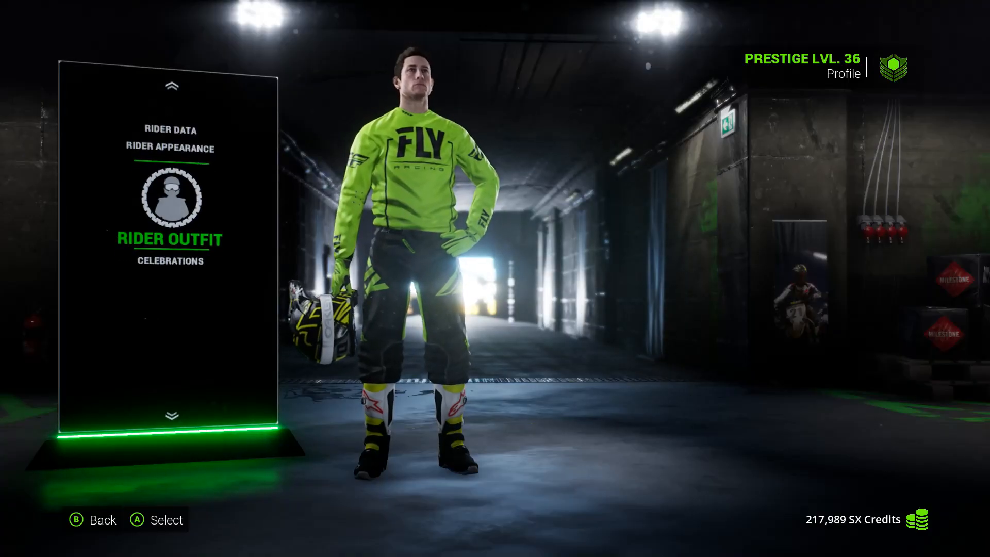
key("Up")
key("Up")
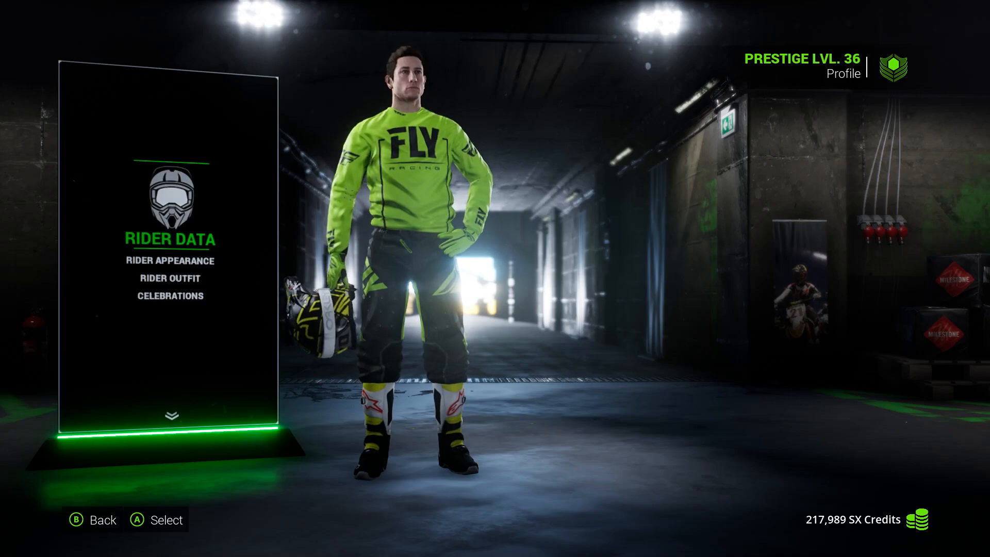
key("Escape")
key("Down")
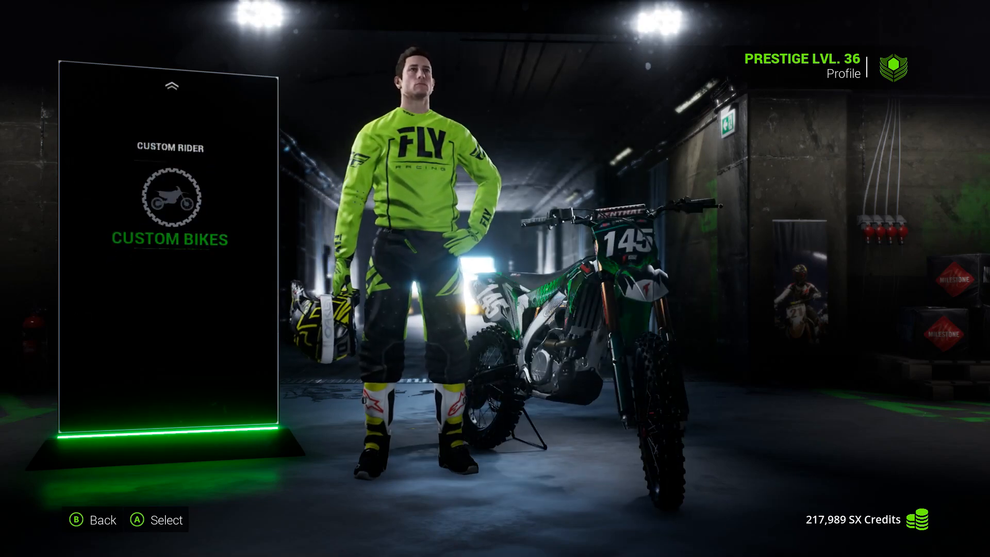
key("Return")
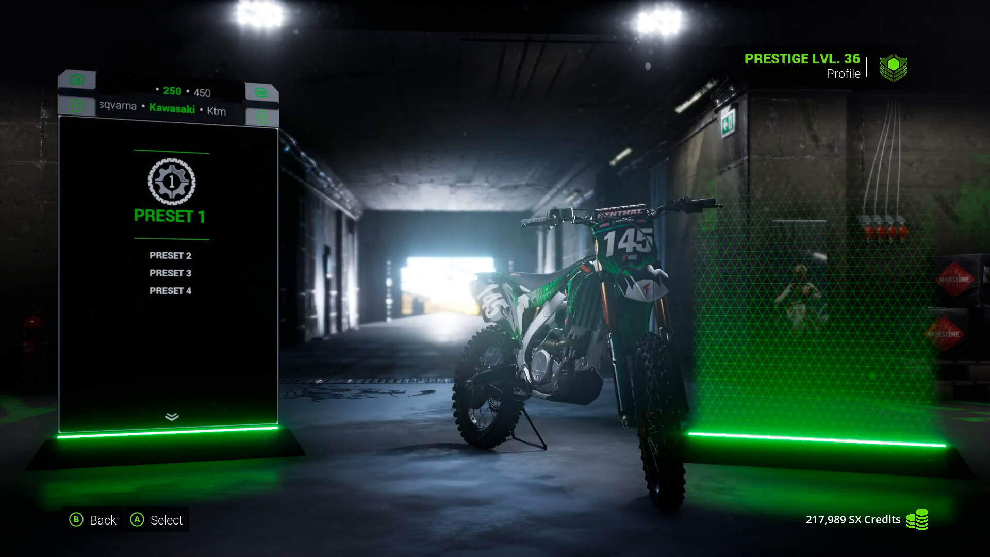
- Open the livery catalogue in the bike graphics of Preset 1 for the 250 Honda
key("Left")
key("Left")
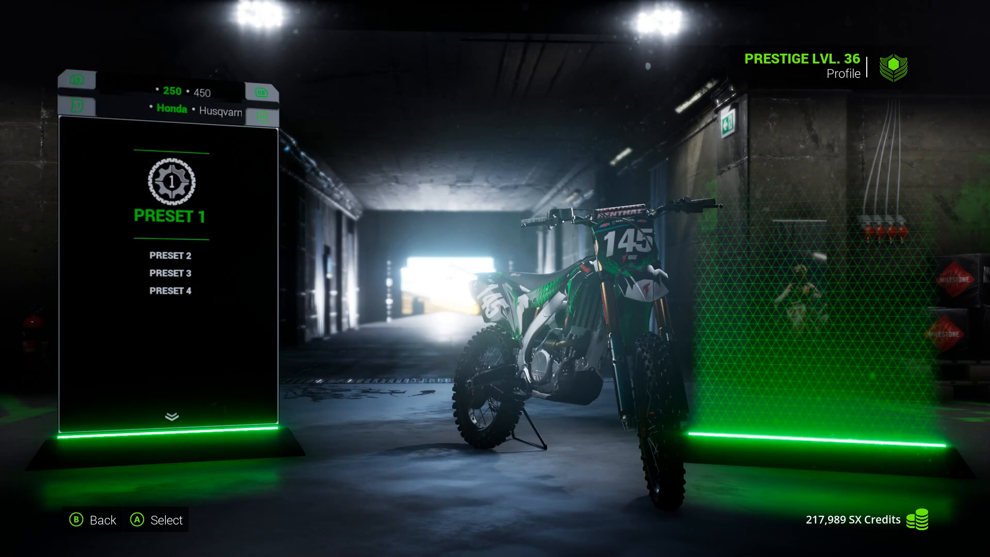
key("Return")
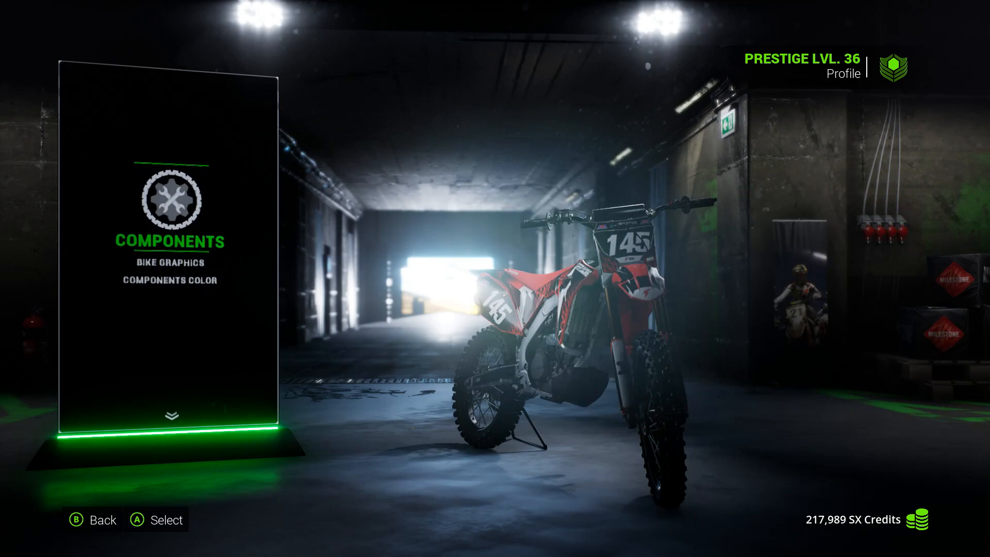
key("Right")
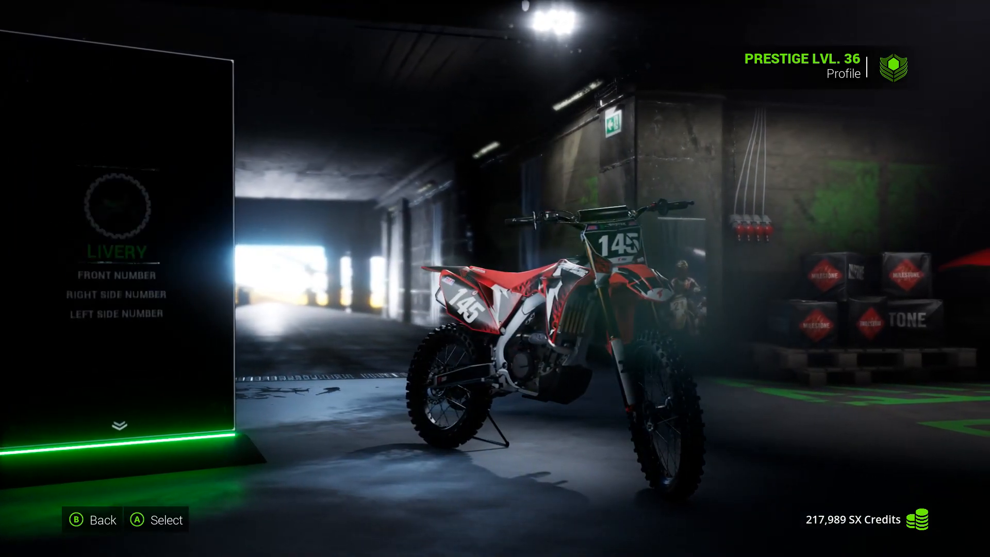
key("Return")
key("Return")
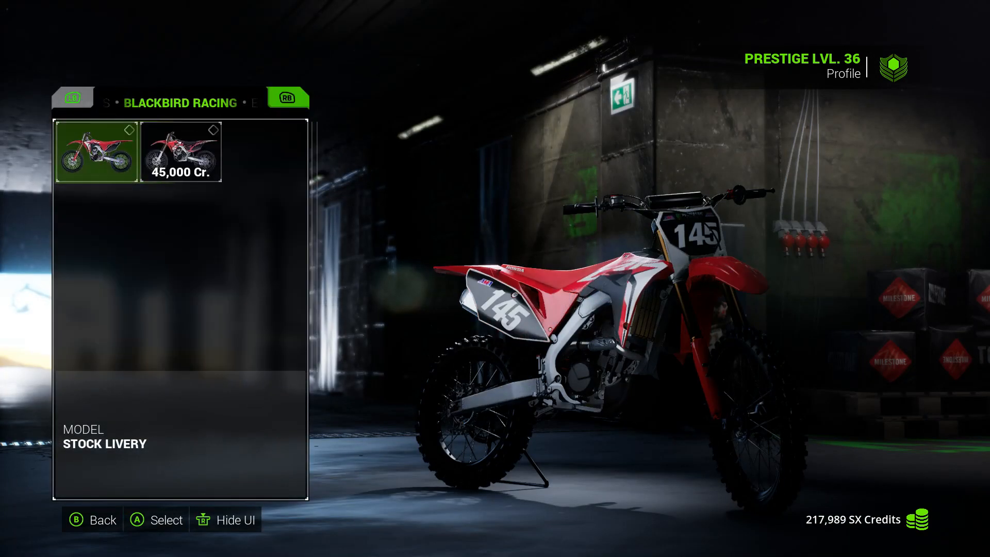
- Go past Effetti Racing to the Fusion Graphix liveries and preview several of them, including Cue, Lithium and Plazma, on the bike
key("e")
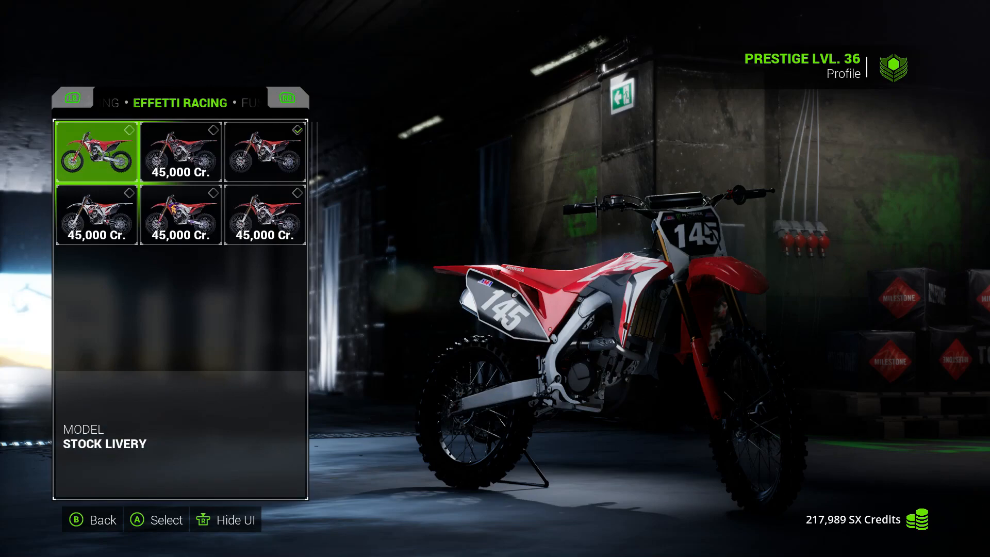
key("e")
key("Right")
key("Right")
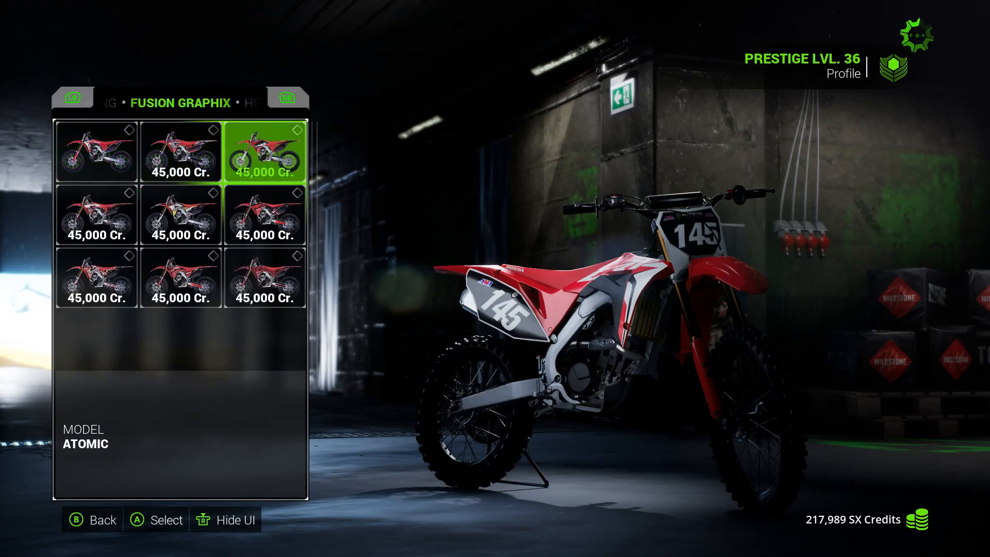
key("Left")
key("Down")
key("Left")
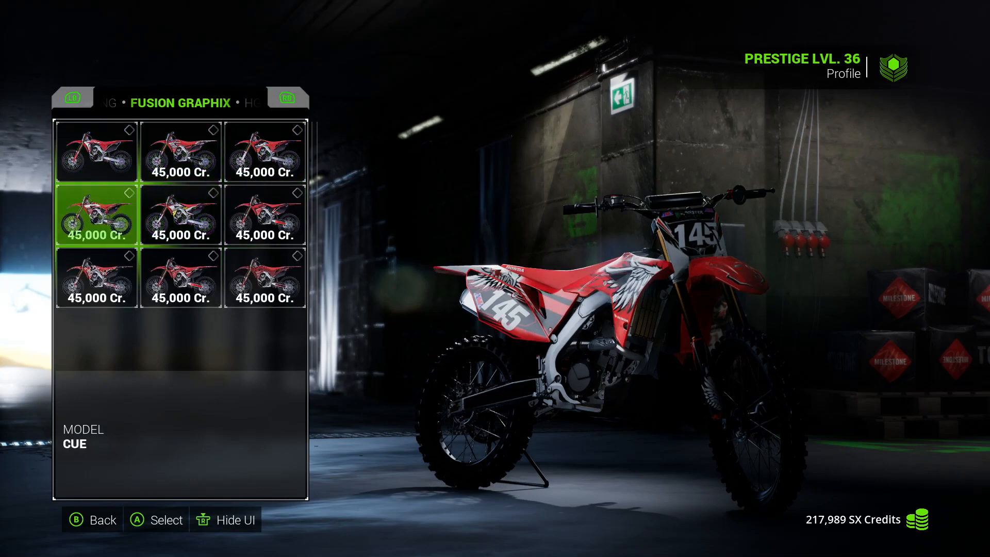
key("Right")
key("Right")
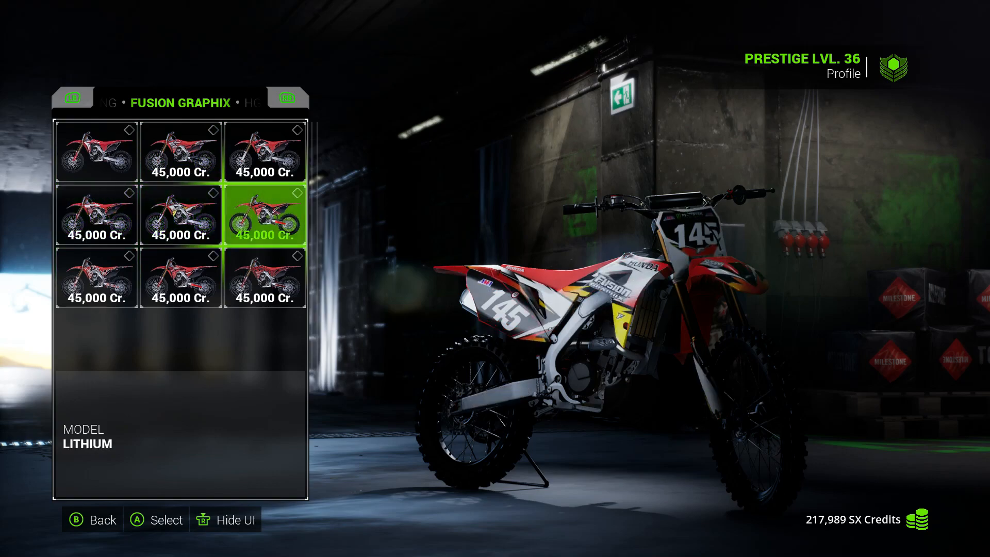
key("Down")
key("Left")
key("Left")
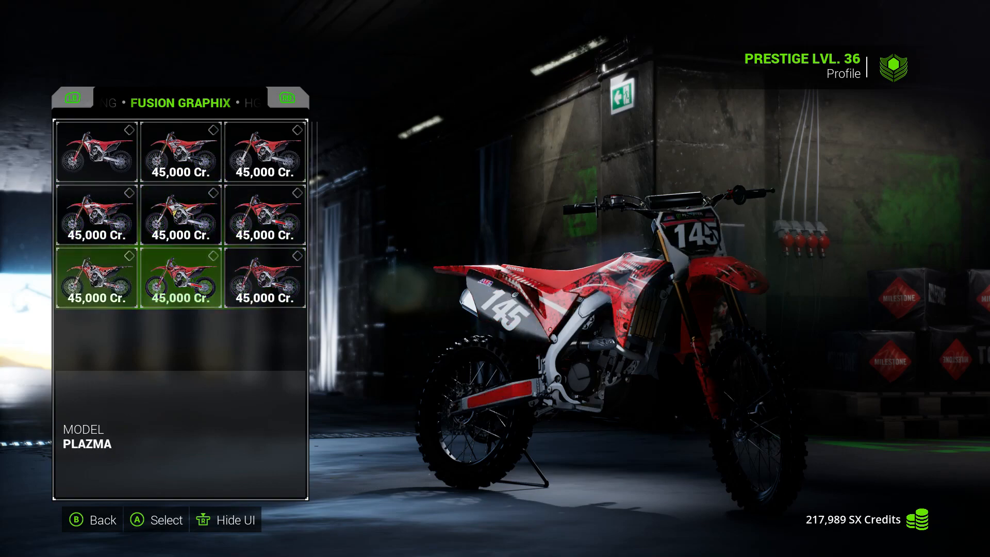
- Go to the Lines livery of the HG Stickers brand and examine the modded graphics from the side of the bike
key("e")
key("Right")
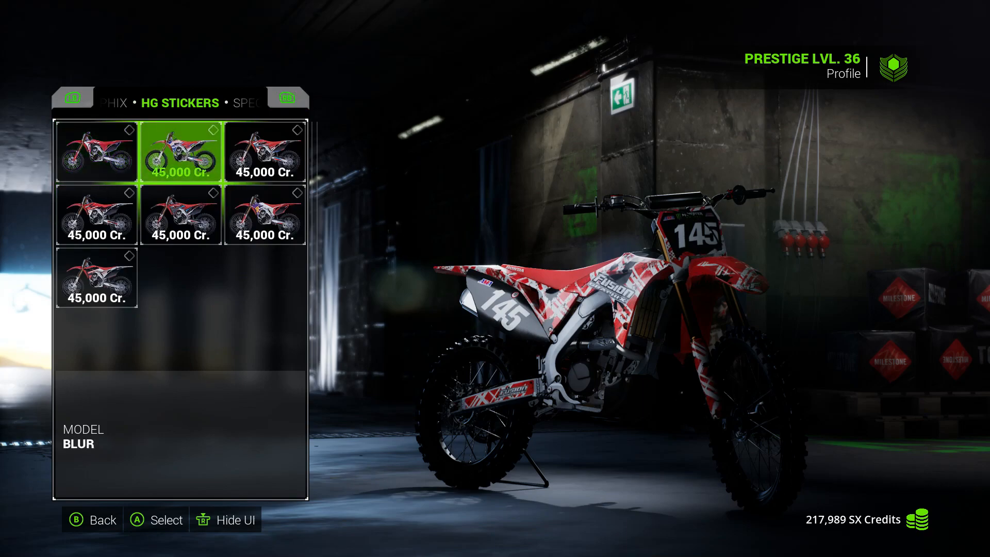
key("Right")
key("Down")
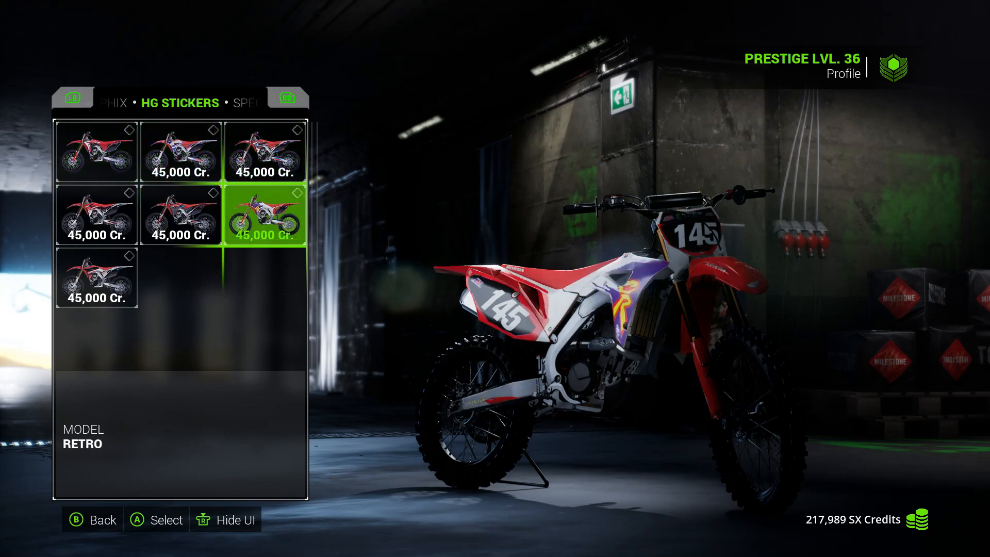
key("Left")
key("Left")
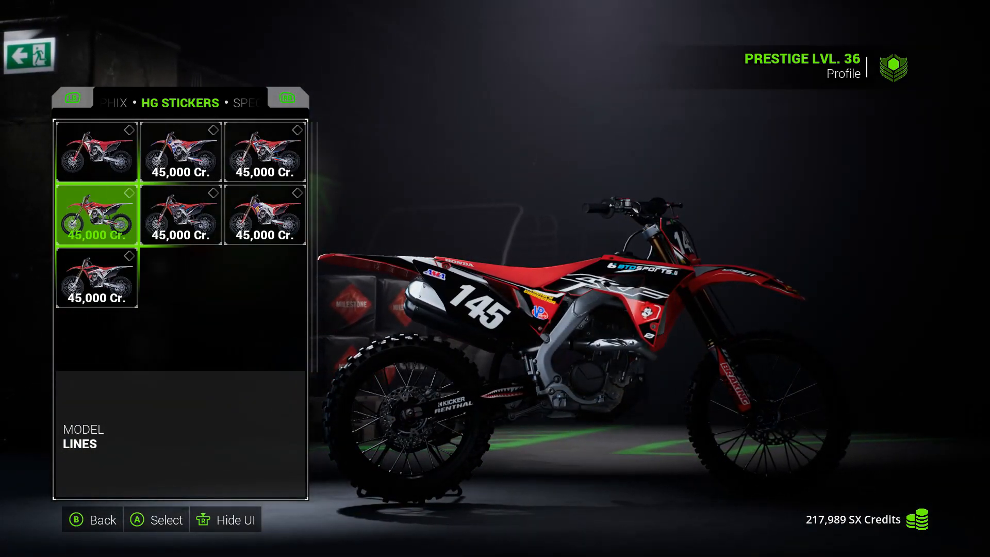
- Leave the bike customization without choosing a livery and return to the Single Player entry of the main menu
key("Escape")
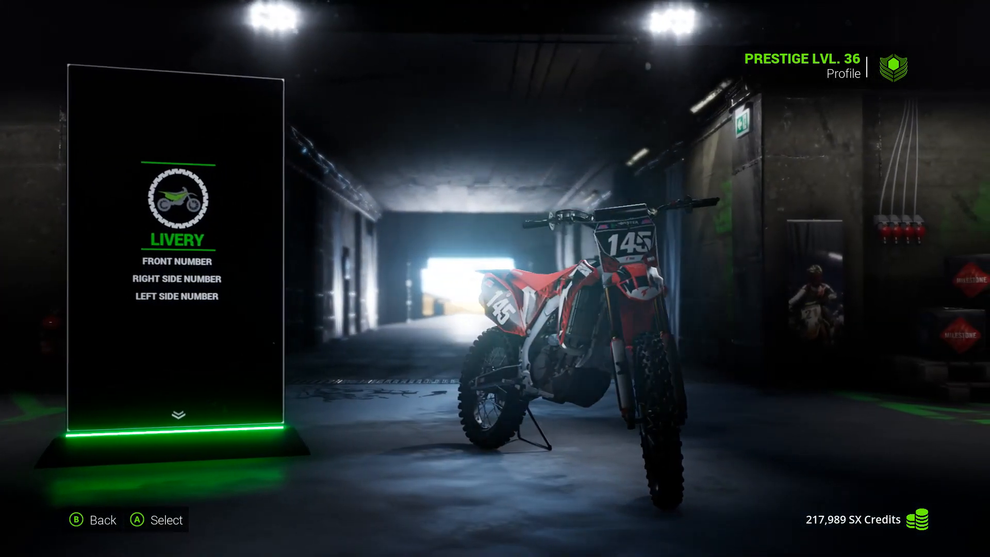
key("Escape")
key("Escape")
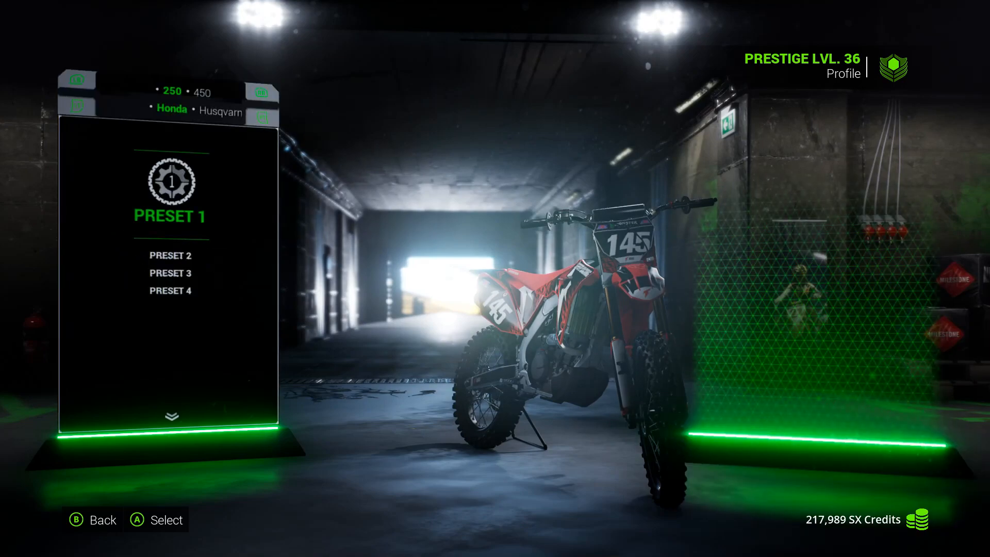
key("Escape")
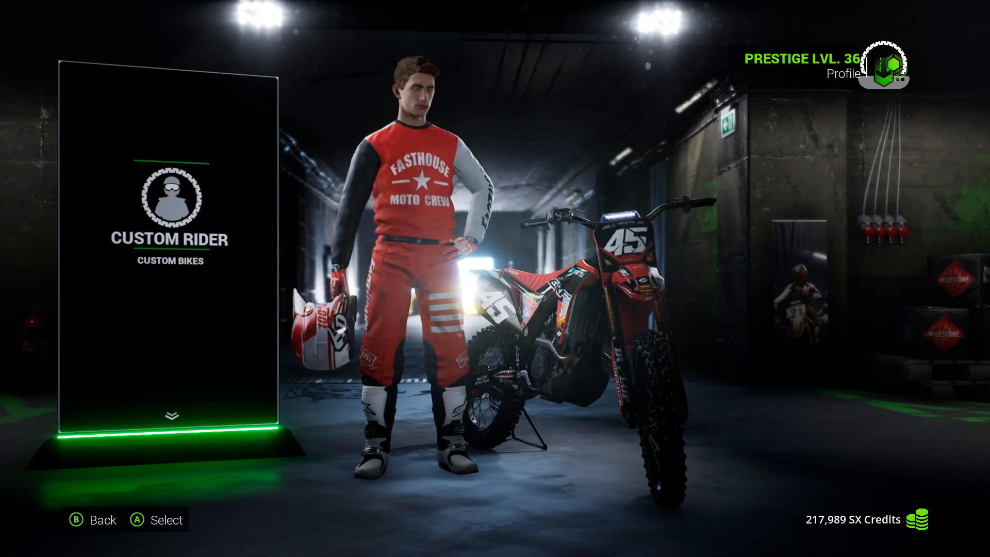
key("Escape")
key("Up")
key("Up")
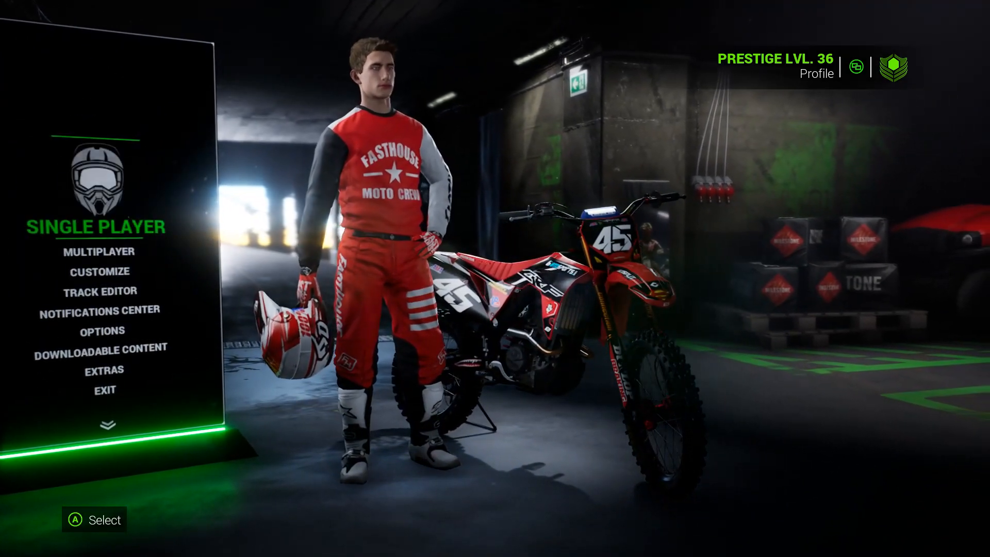
- Set up a single-player Single Event in the 250 East class
key("Return")
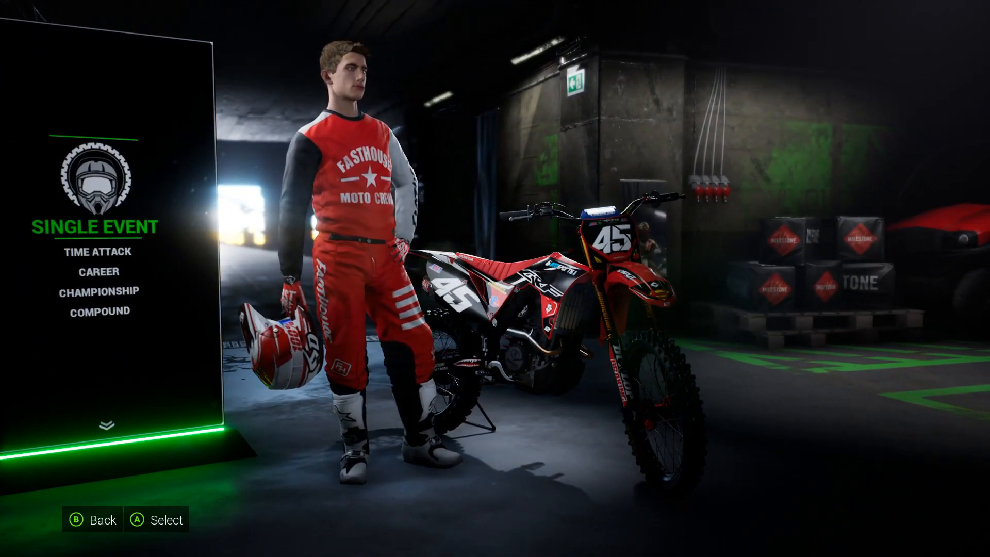
key("Return")
key("Down")
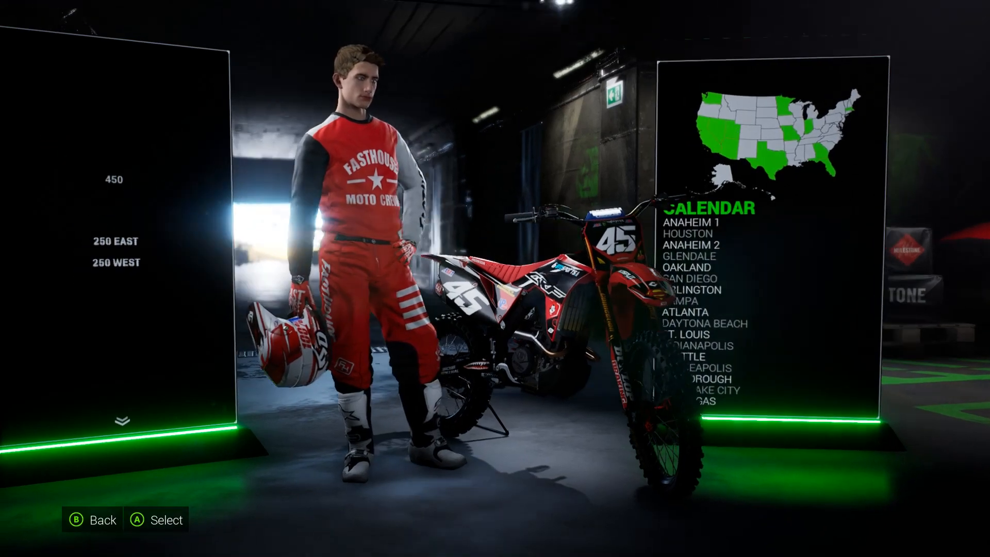
key("Down")
key("Up")
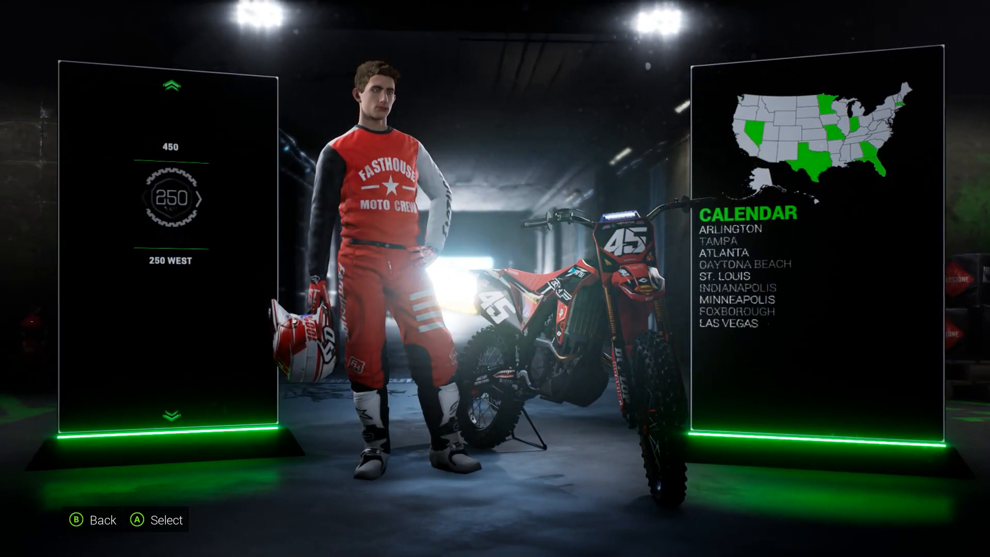
key("Return")
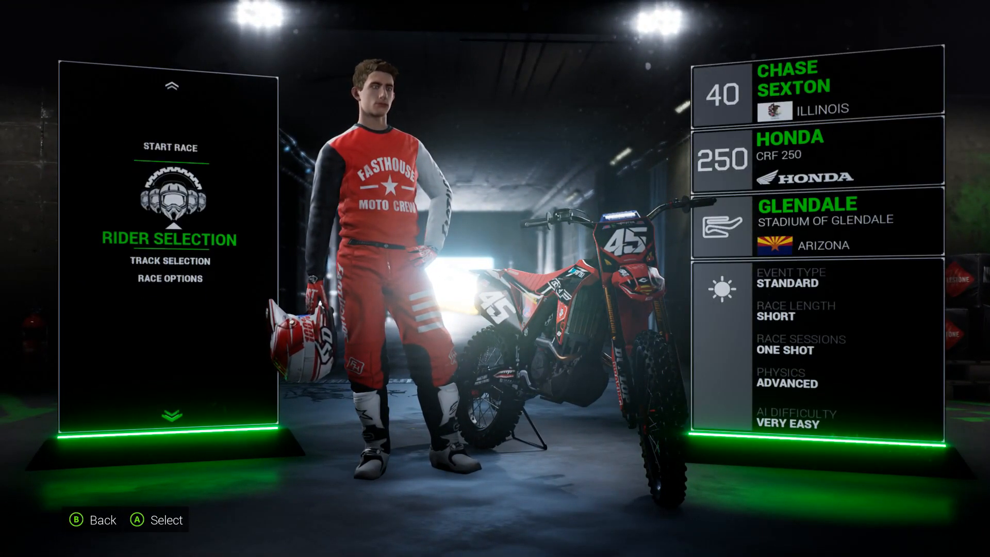
- Go to Chase Sexton among the official riders and examine the modded Fasthouse suit and Honda bike from behind with the interface hidden
key("Return")
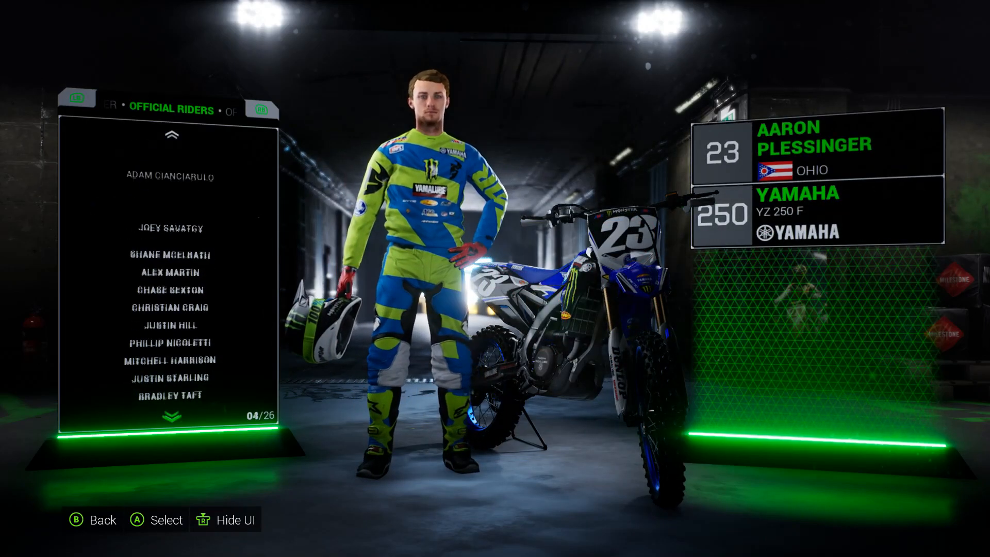
key("Down")
key("Down")
key("Down")
key("Down")
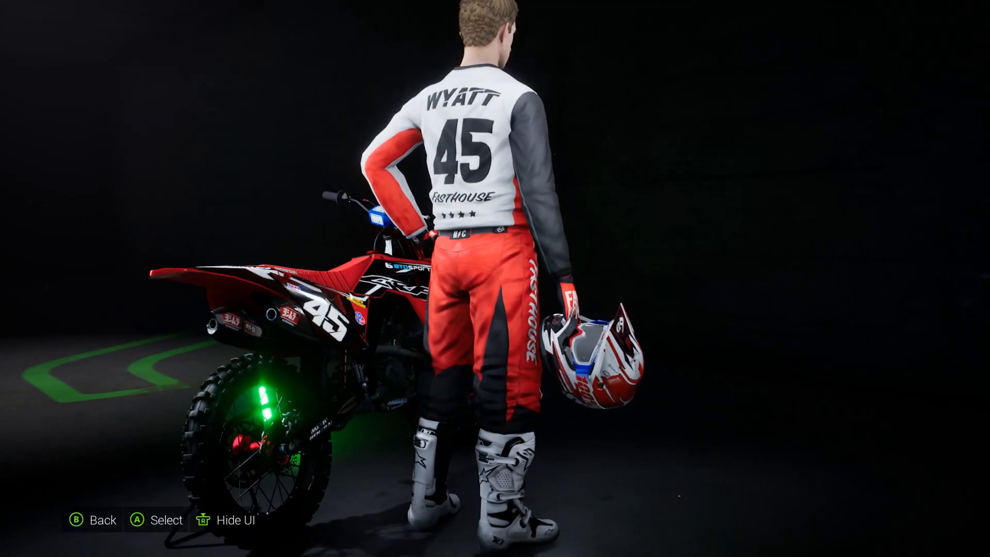
- Compare the back of the modded suit with Aaron Plessinger's, and return to the event setup with Chase Sexton as the rider
key("Right")
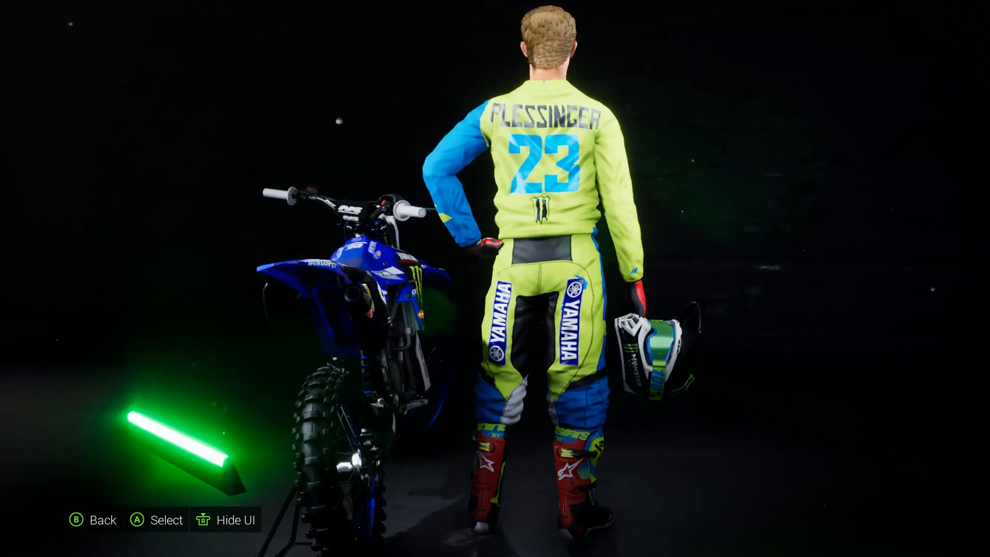
key("Left")
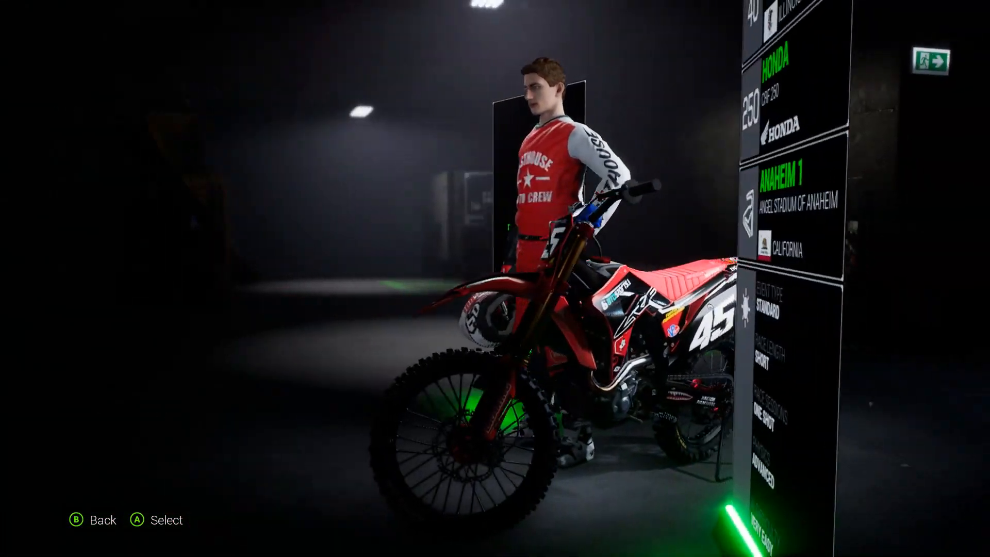
key("Return")
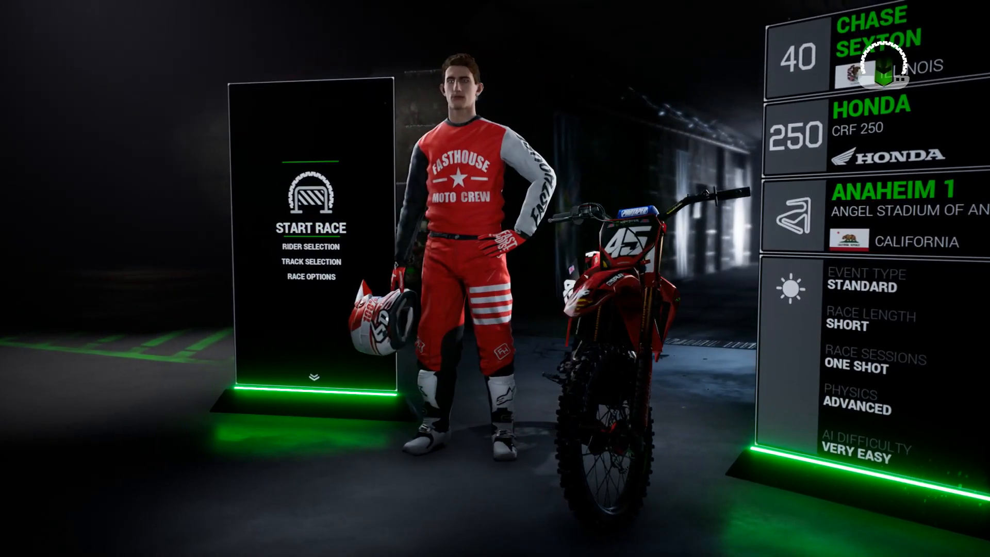